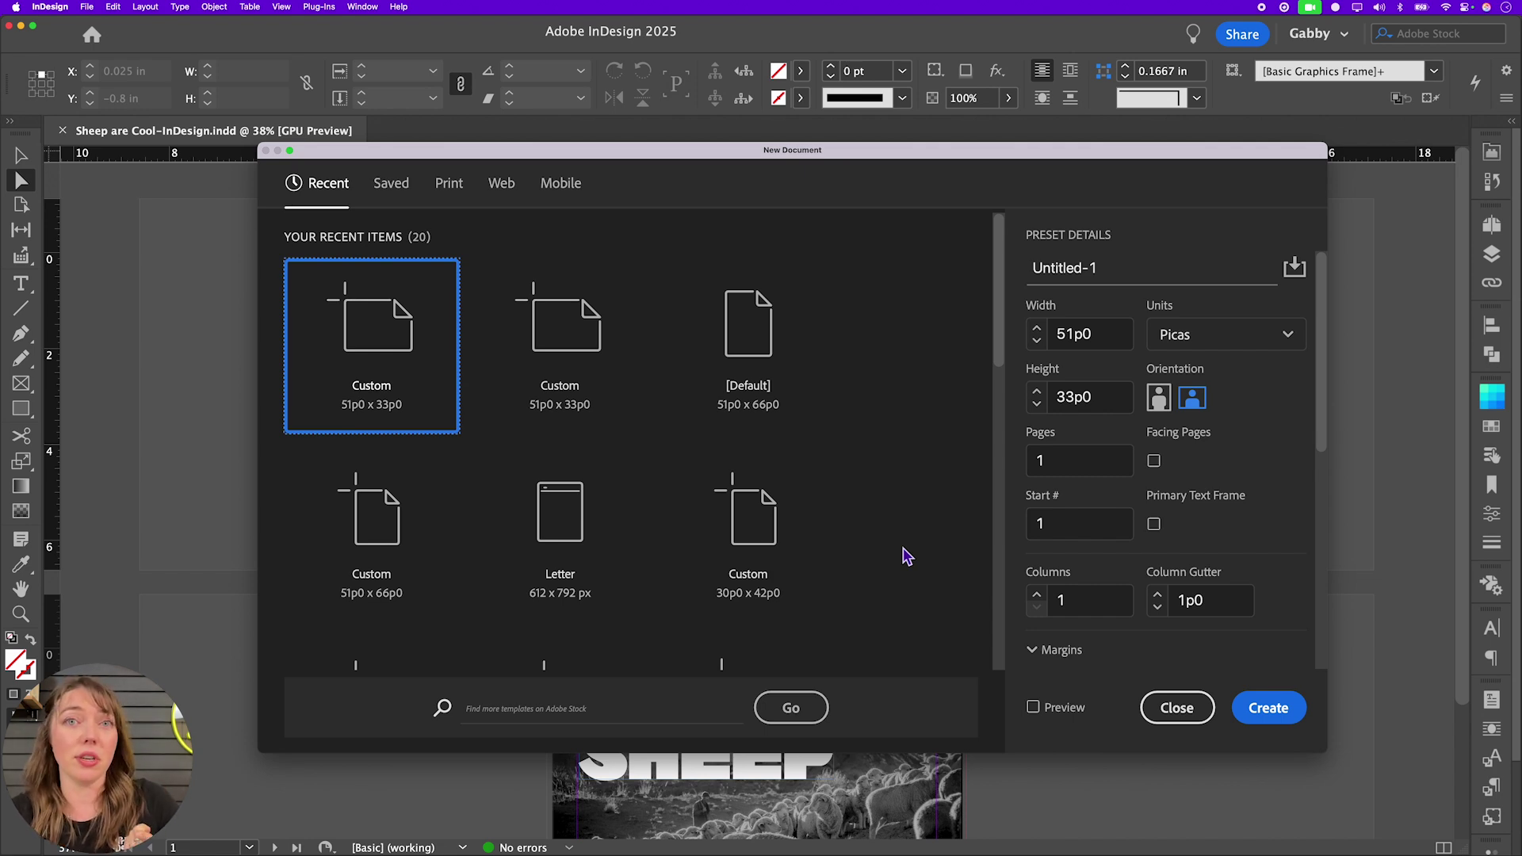
# - Start a Print document in inches: 8.5 × 5.5 in landscape, 2 pages, facing pages off
pyautogui.click(465, 198)
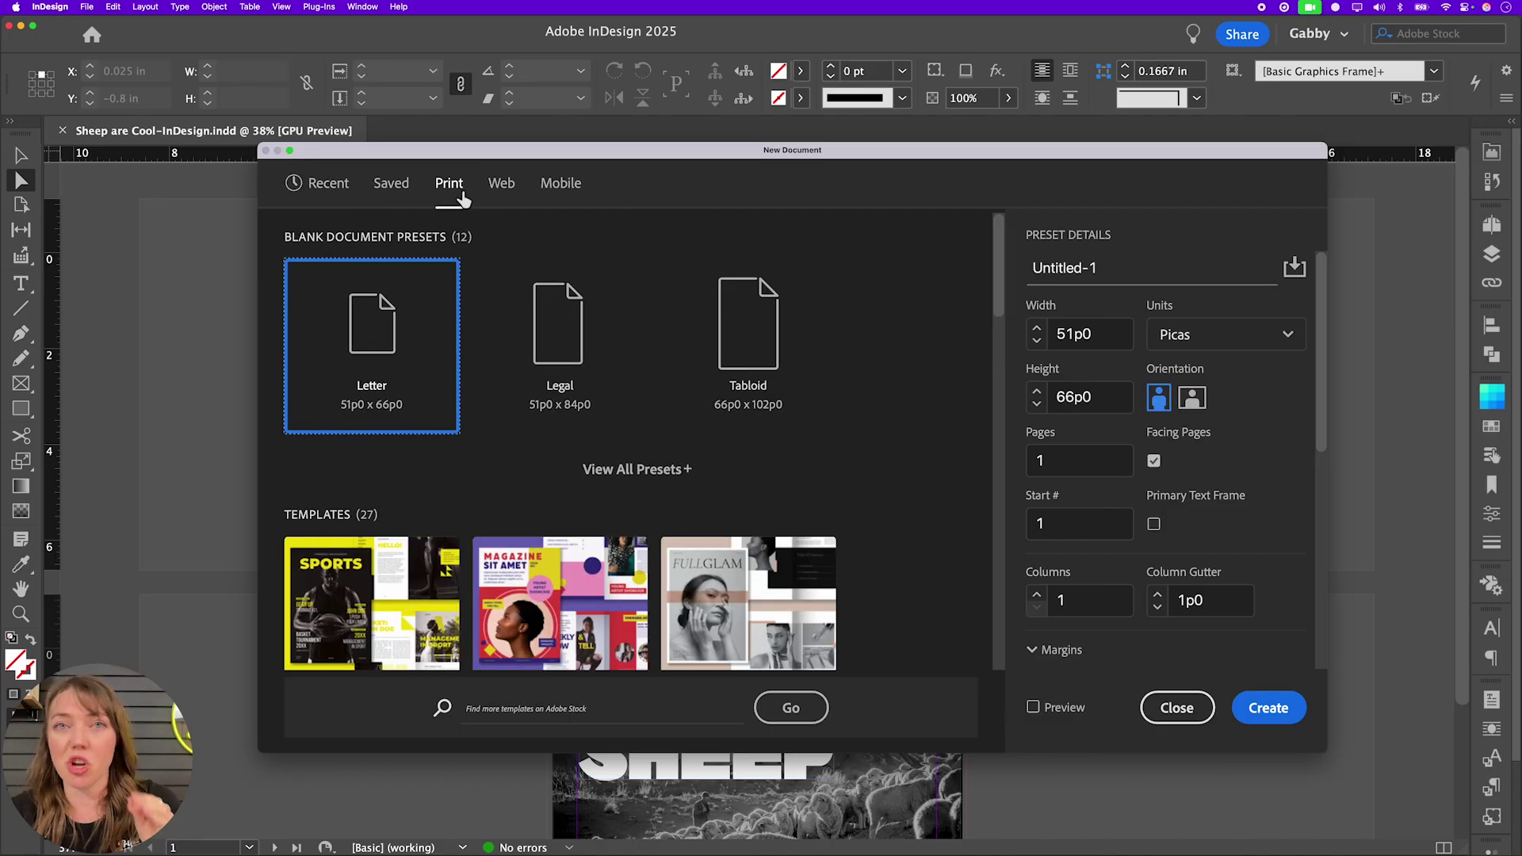
pyautogui.click(1198, 343)
pyautogui.click(1223, 444)
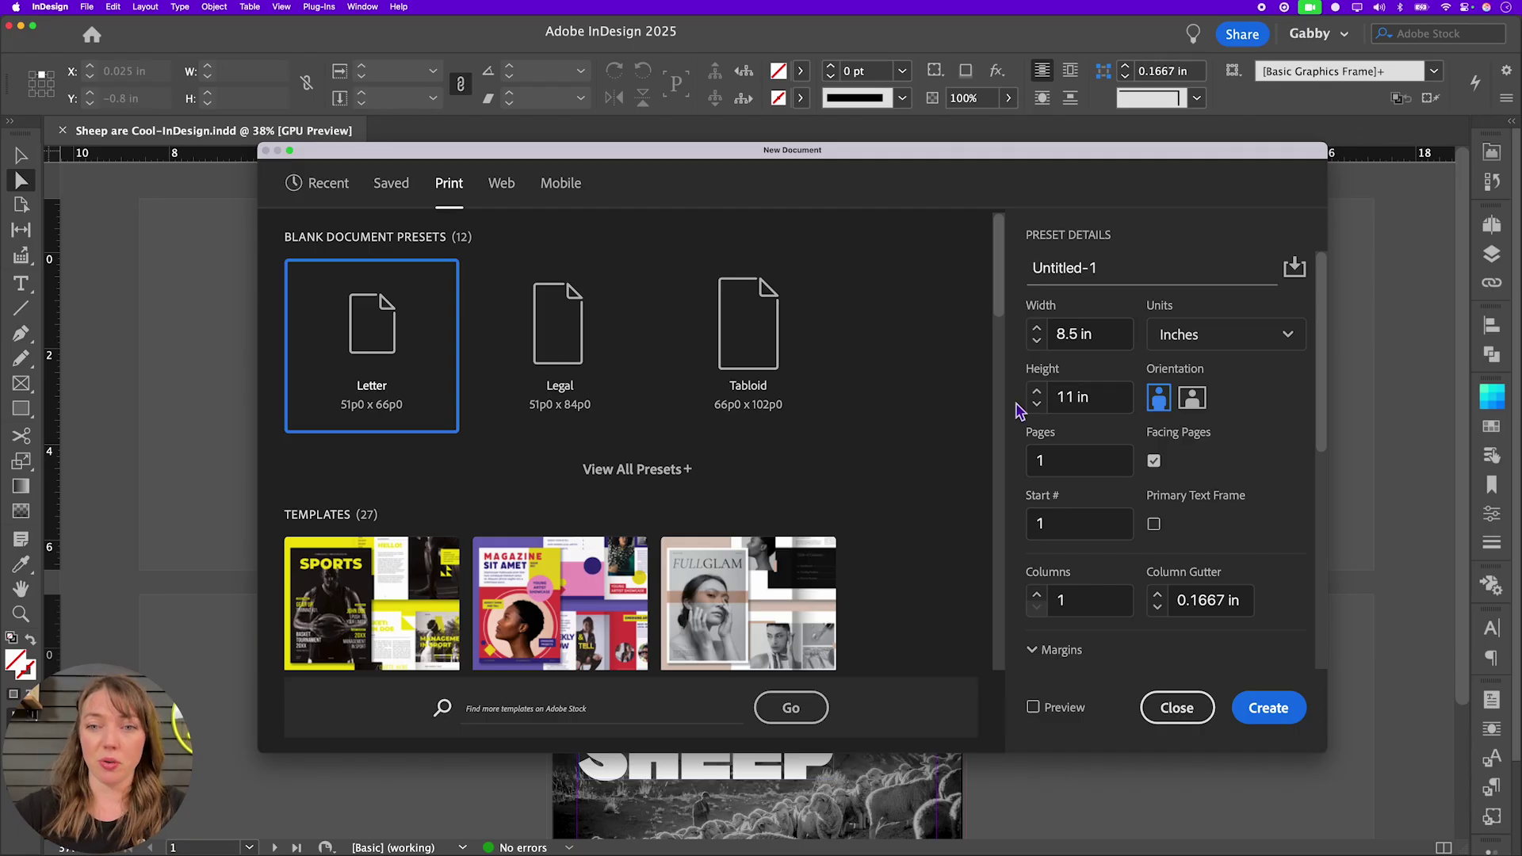
pyautogui.tripleClick(1071, 399)
pyautogui.write('5.5')
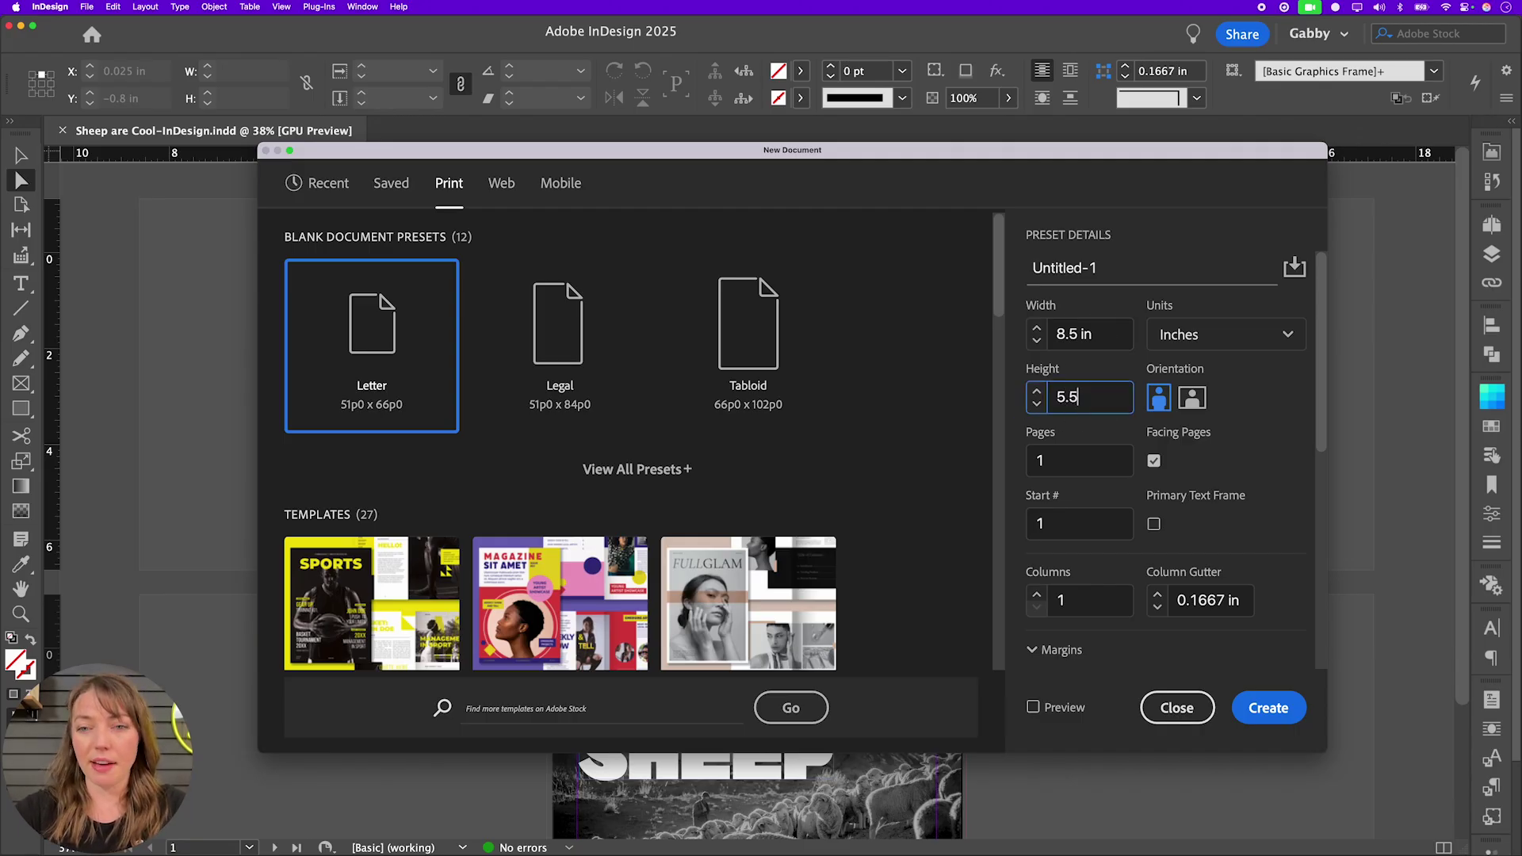
pyautogui.click(1200, 400)
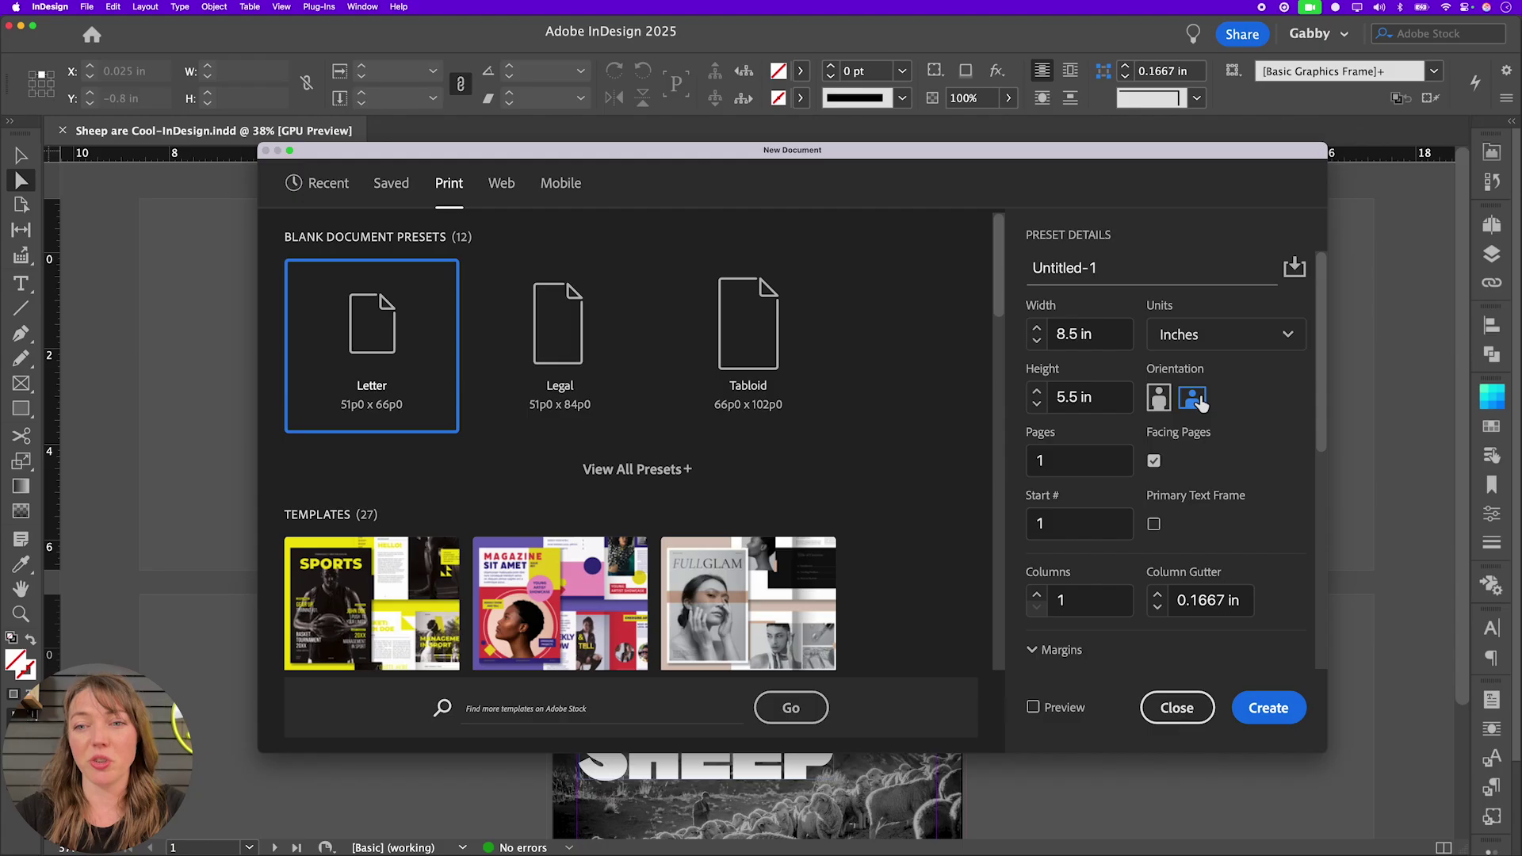
pyautogui.click(1158, 464)
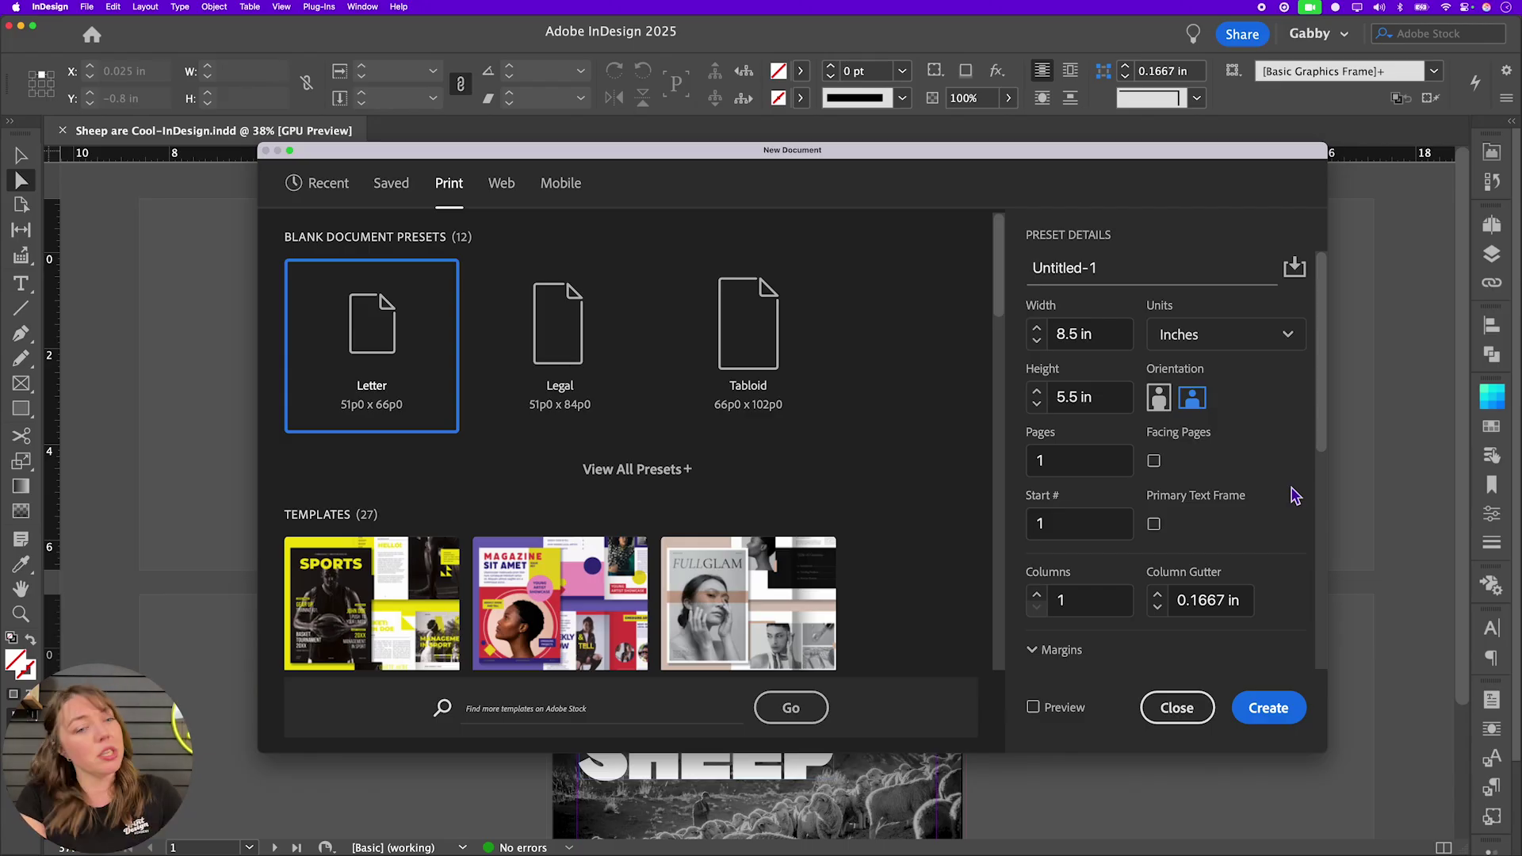
pyautogui.scroll(-2, 1295, 494)
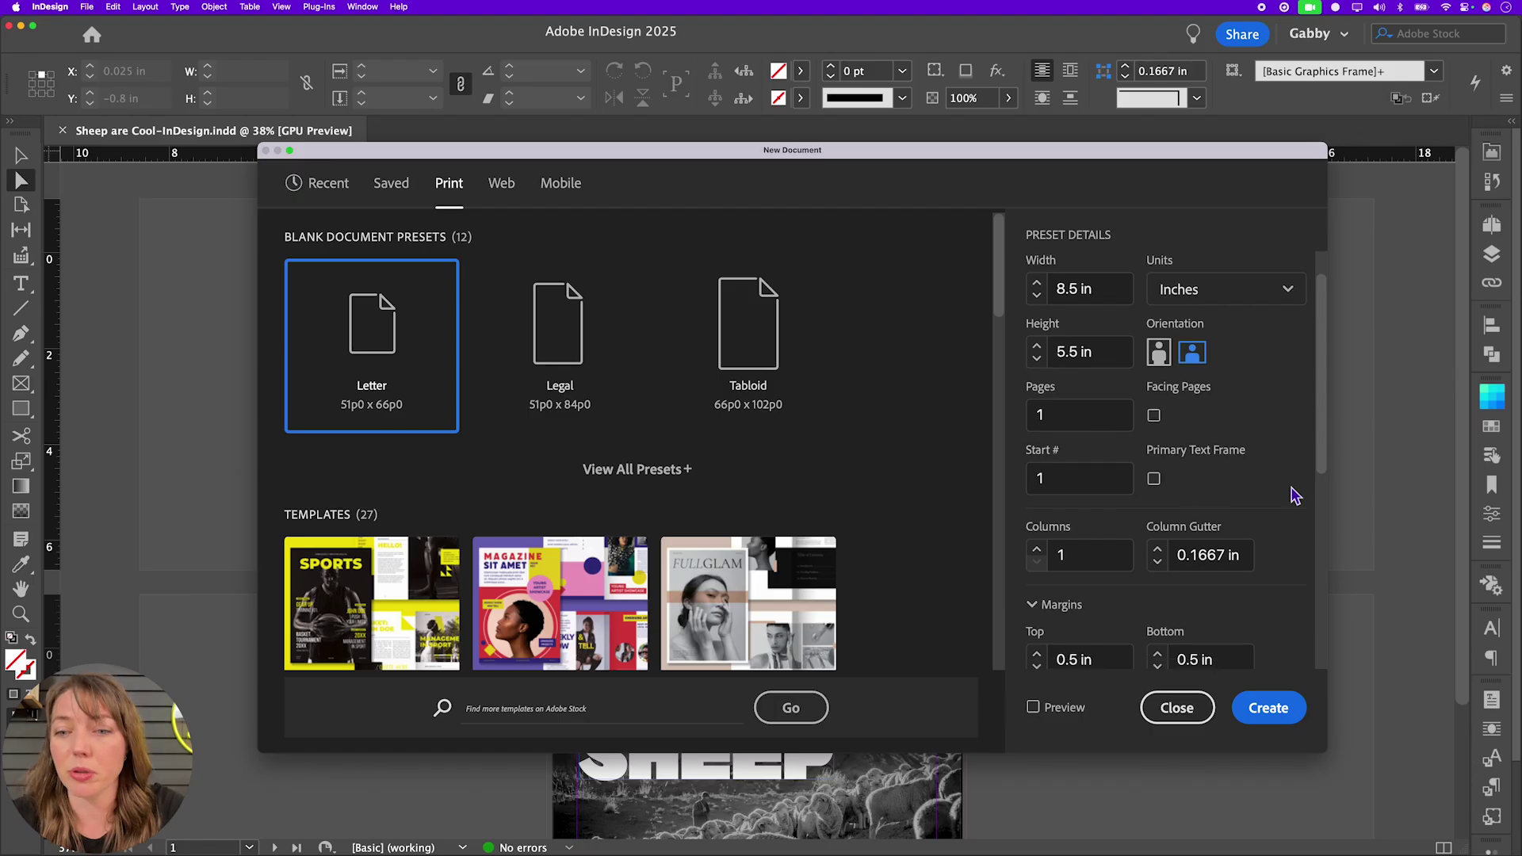
pyautogui.click(1084, 428)
pyautogui.write('2')
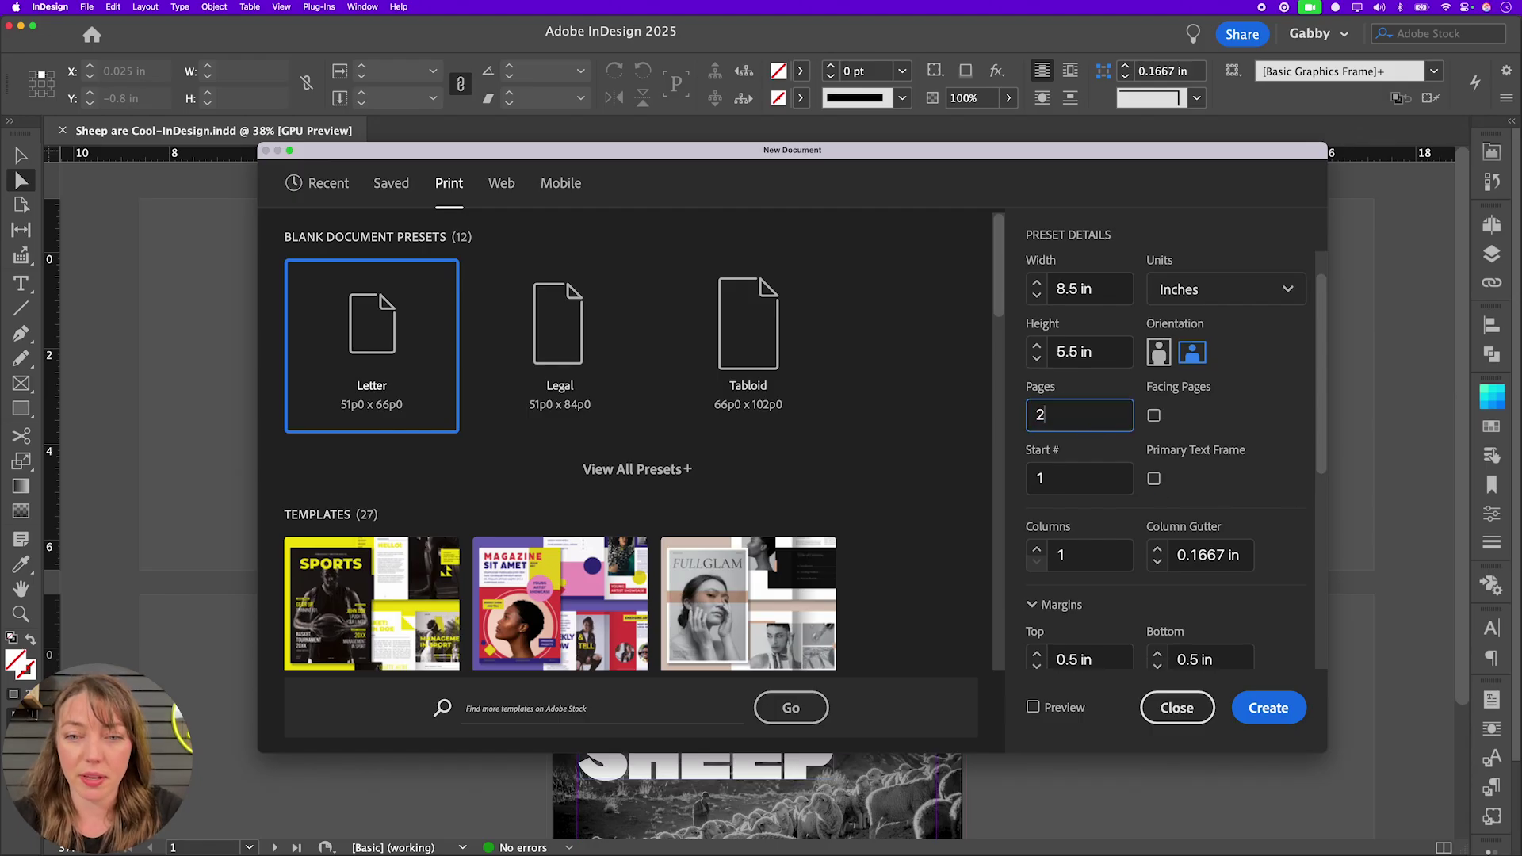
pyautogui.click(1298, 516)
pyautogui.scroll(-10, 1298, 515)
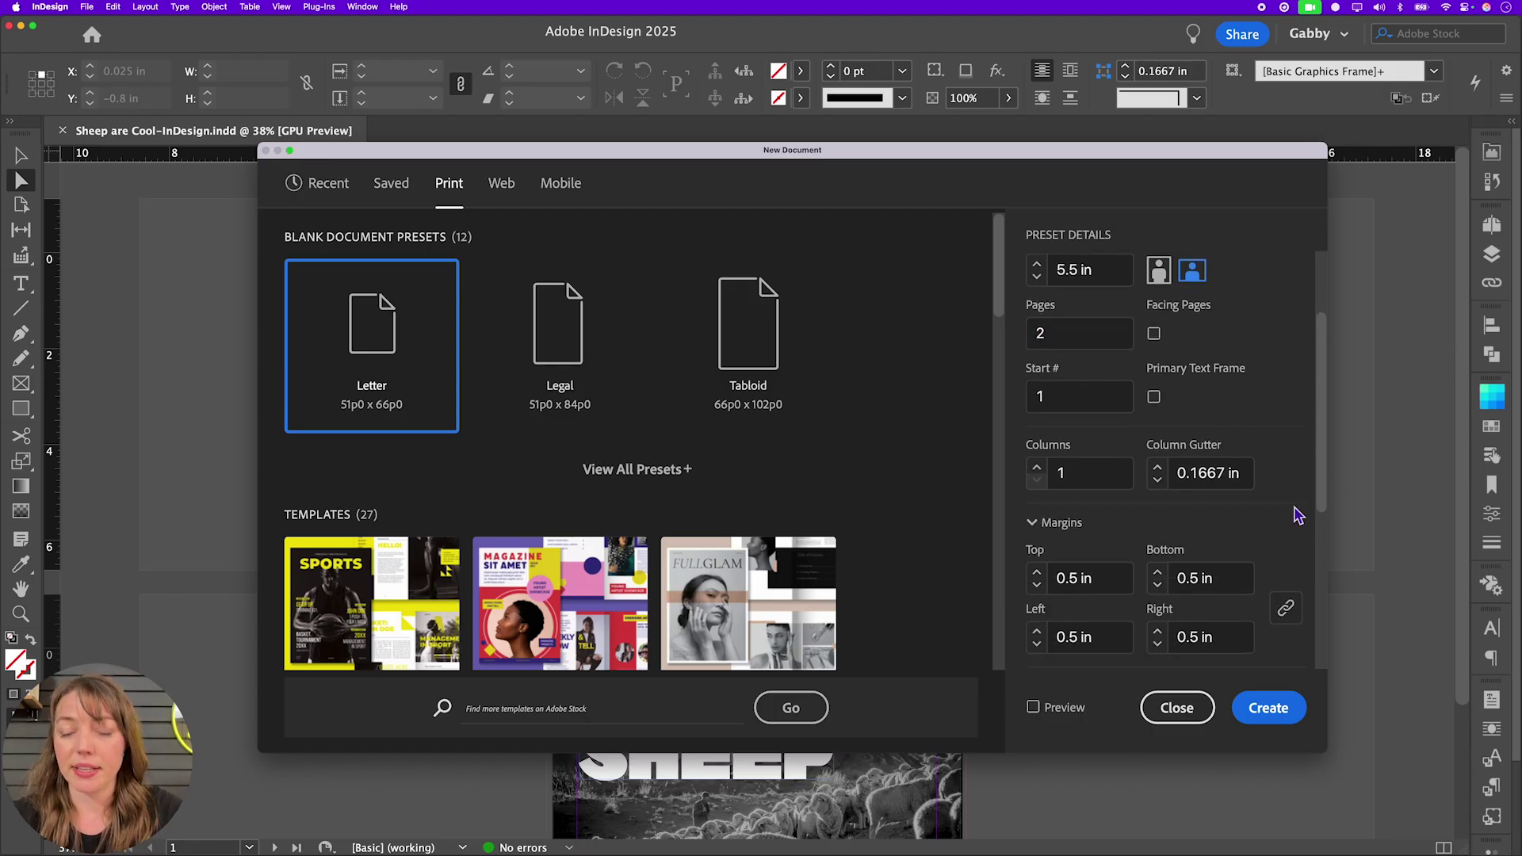
pyautogui.scroll(-3, 1298, 516)
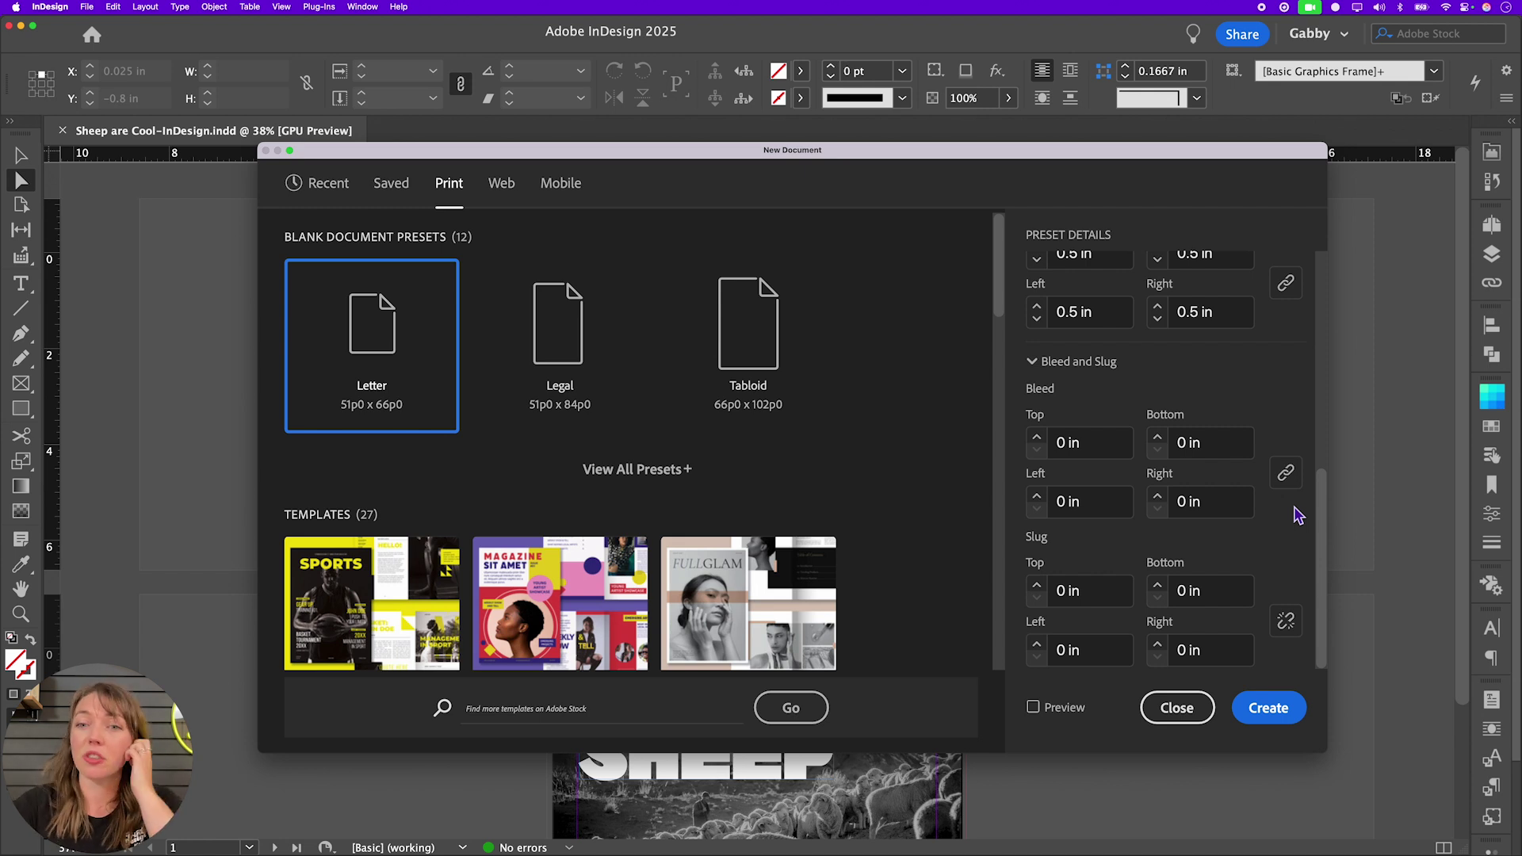
# - Set a linked 0.125 in bleed on all sides and create the blank Untitled-1 document
pyautogui.click(1100, 443)
pyautogui.write('0')
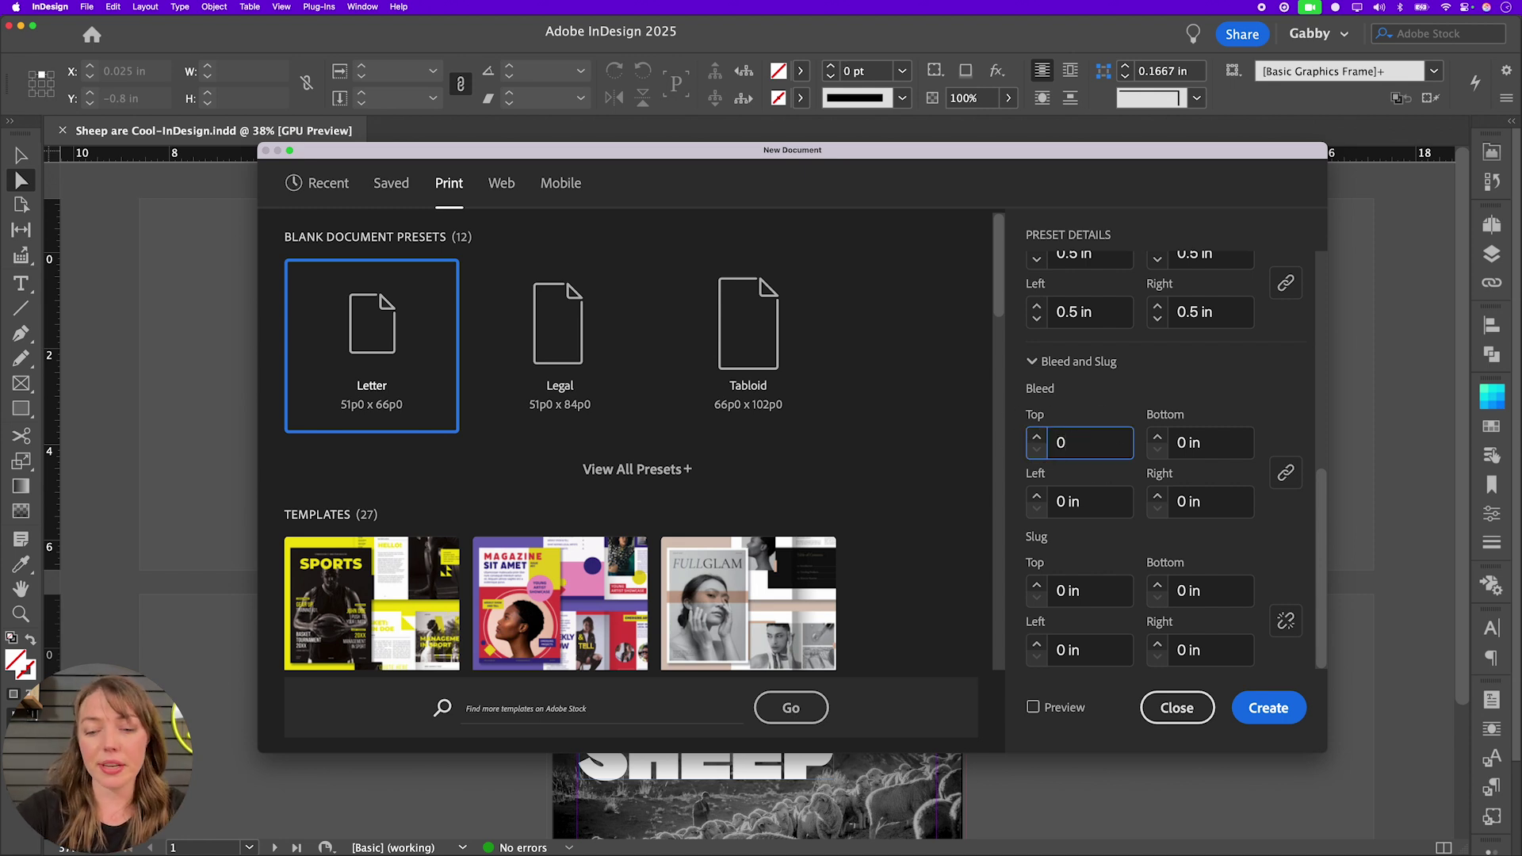
pyautogui.write('.125')
pyautogui.press('Tab')
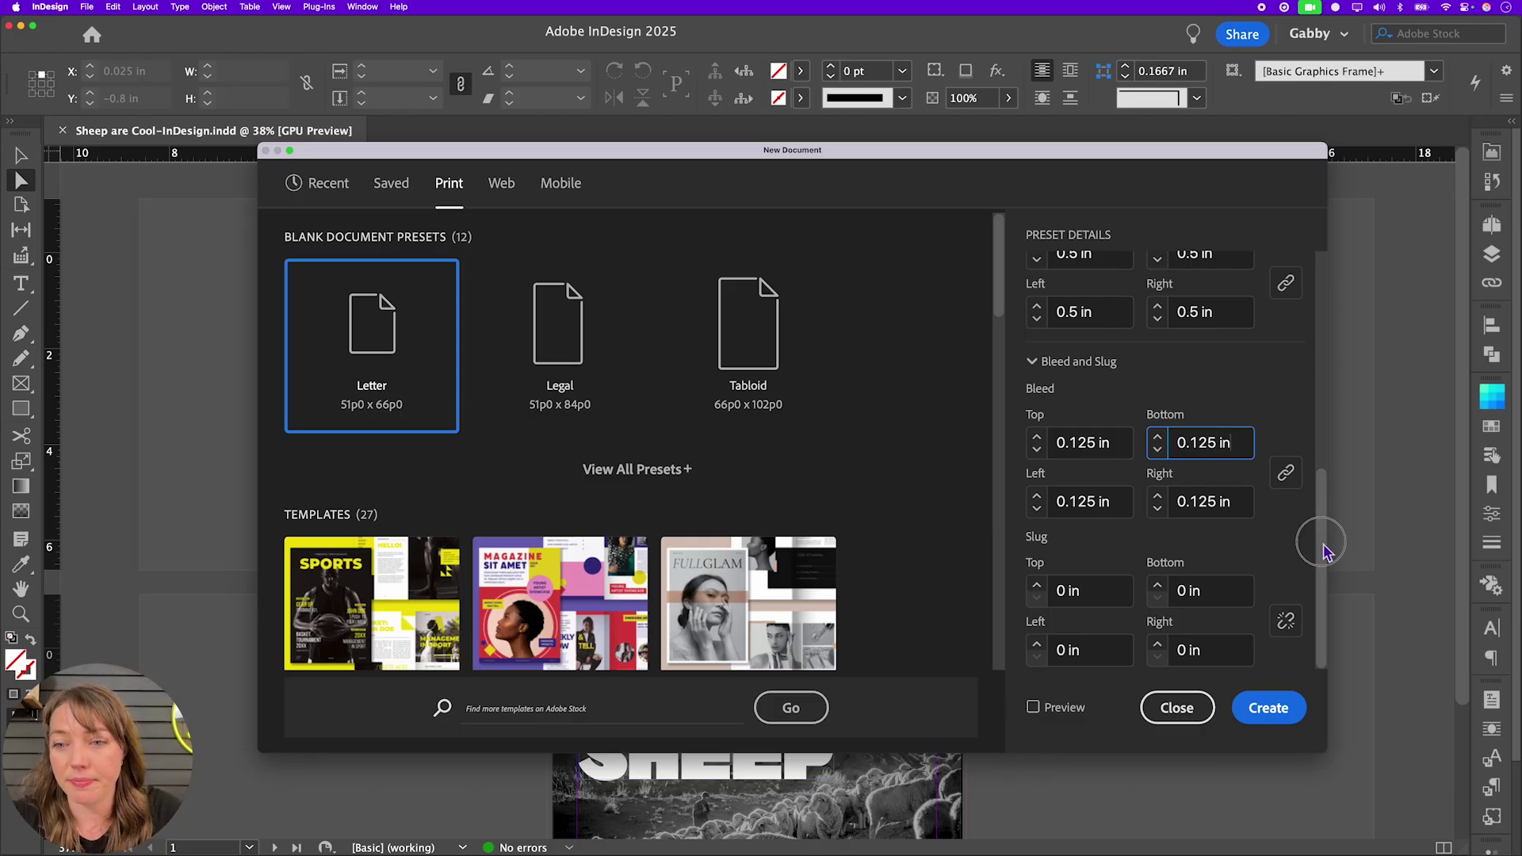
pyautogui.moveTo(1325, 622); pyautogui.dragTo(1322, 307)
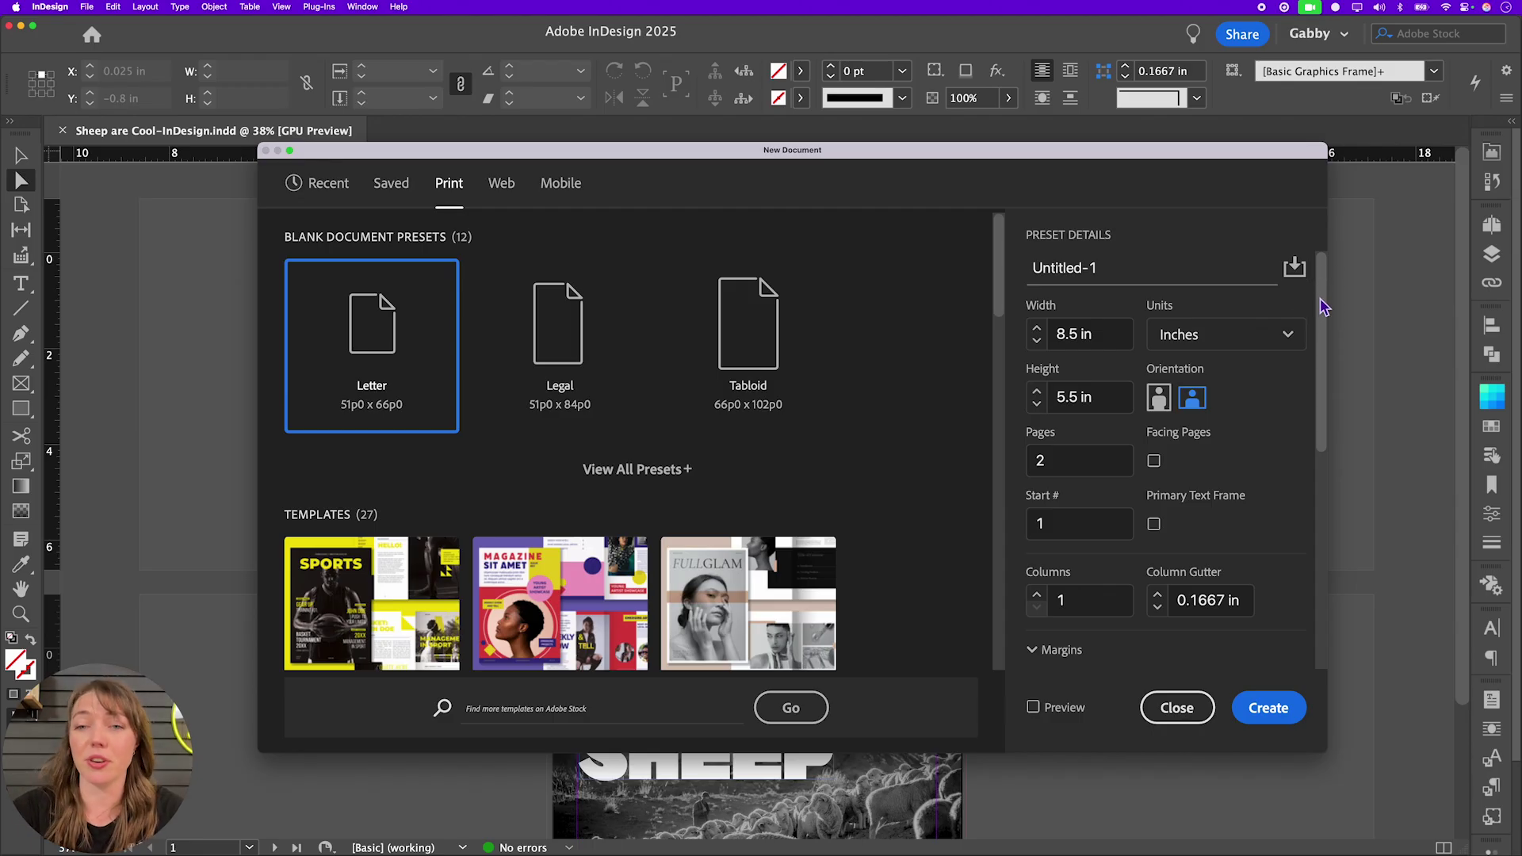
pyautogui.click(1292, 712)
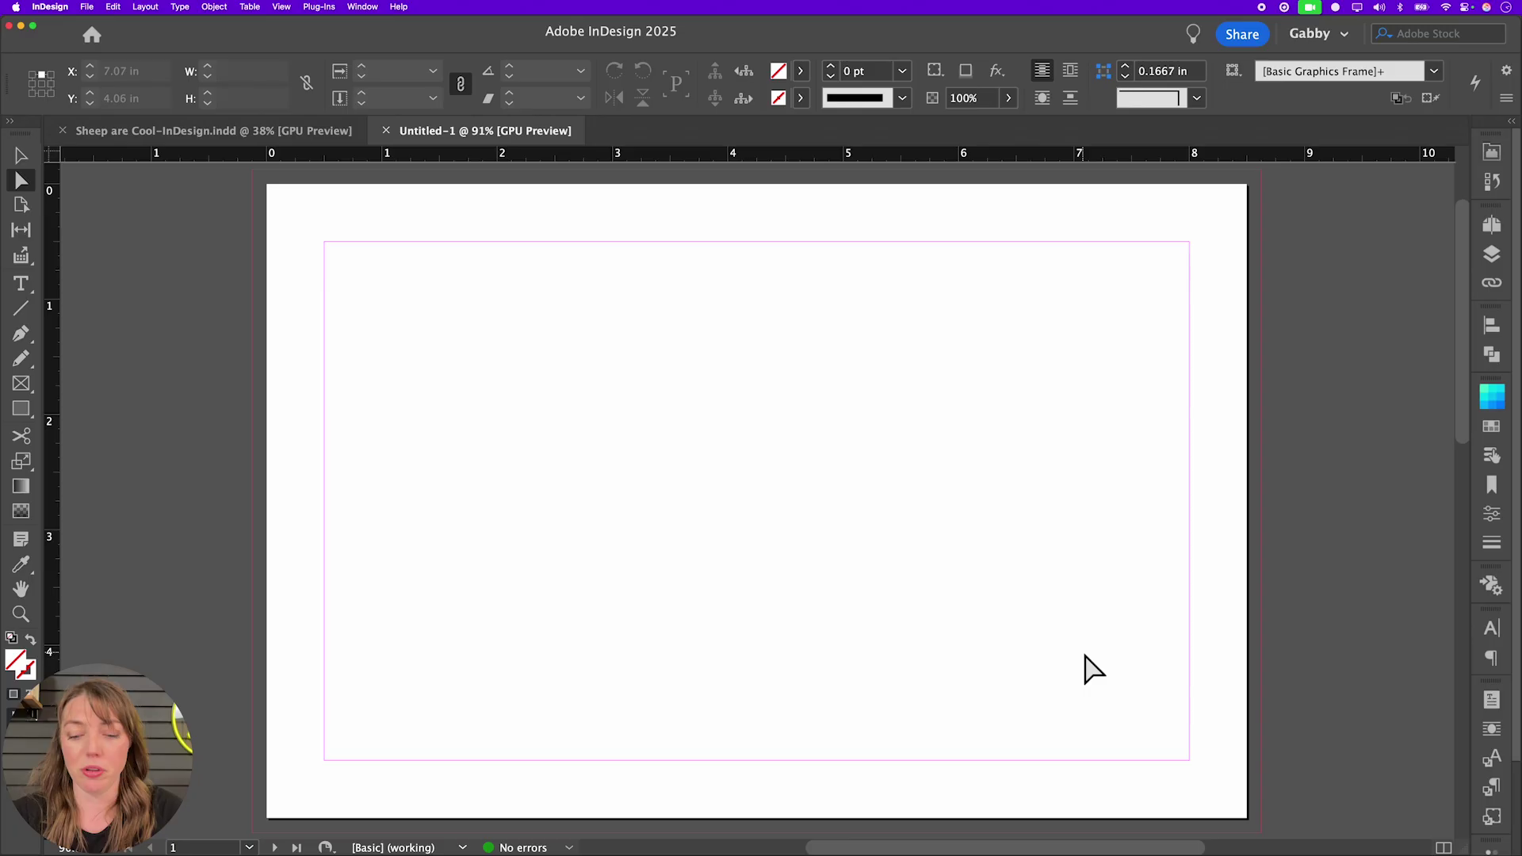
# - Draw a small test frame at the page's top-left corner and select its top-right anchor
pyautogui.press('m')
pyautogui.moveTo(252, 170); pyautogui.dragTo(267, 247)
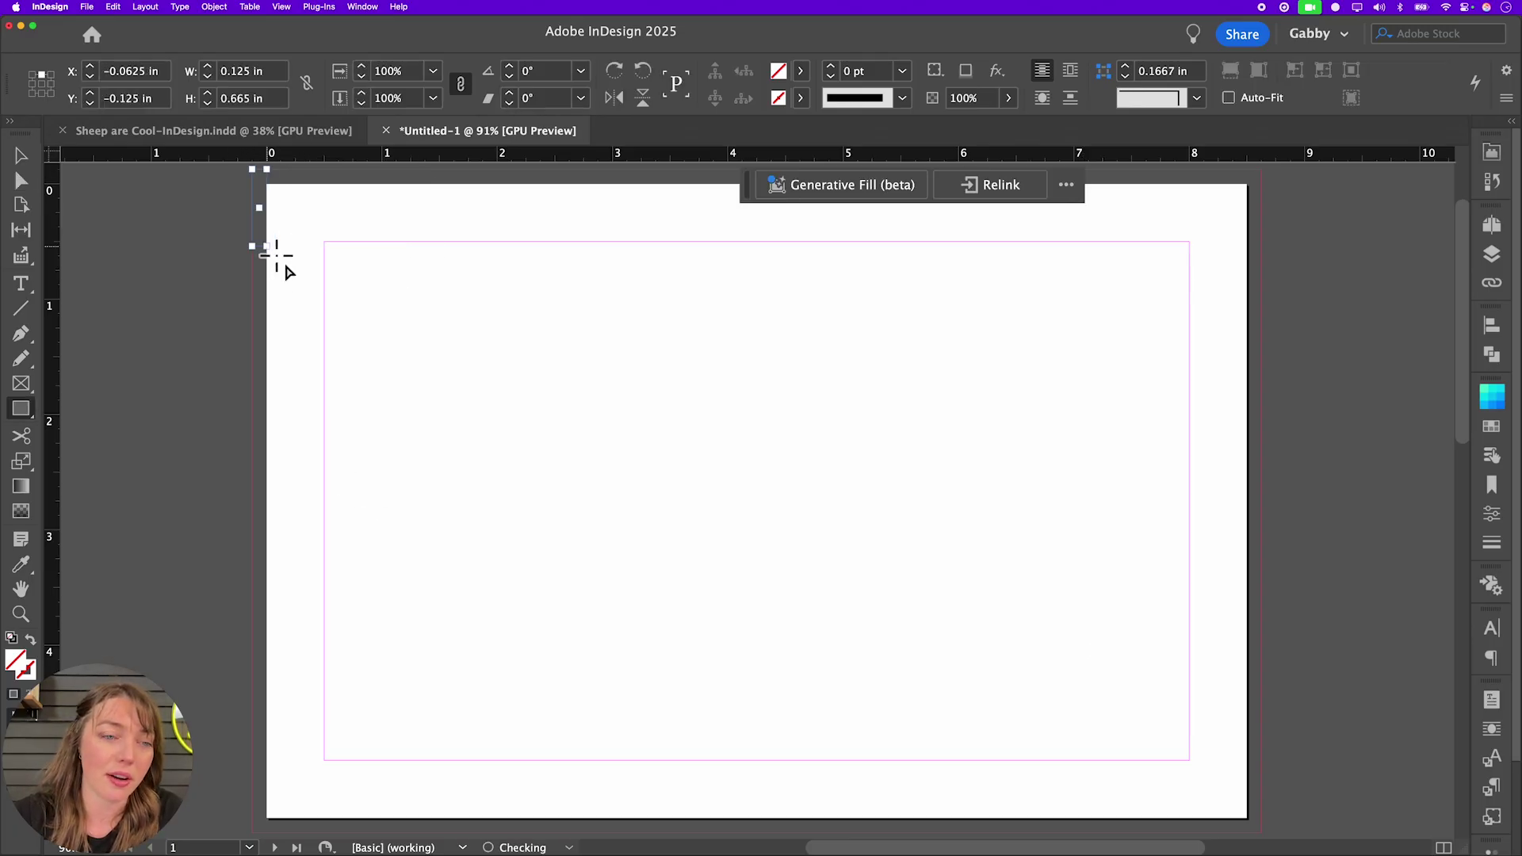
pyautogui.press('z')
pyautogui.moveTo(234, 187); pyautogui.dragTo(402, 311)
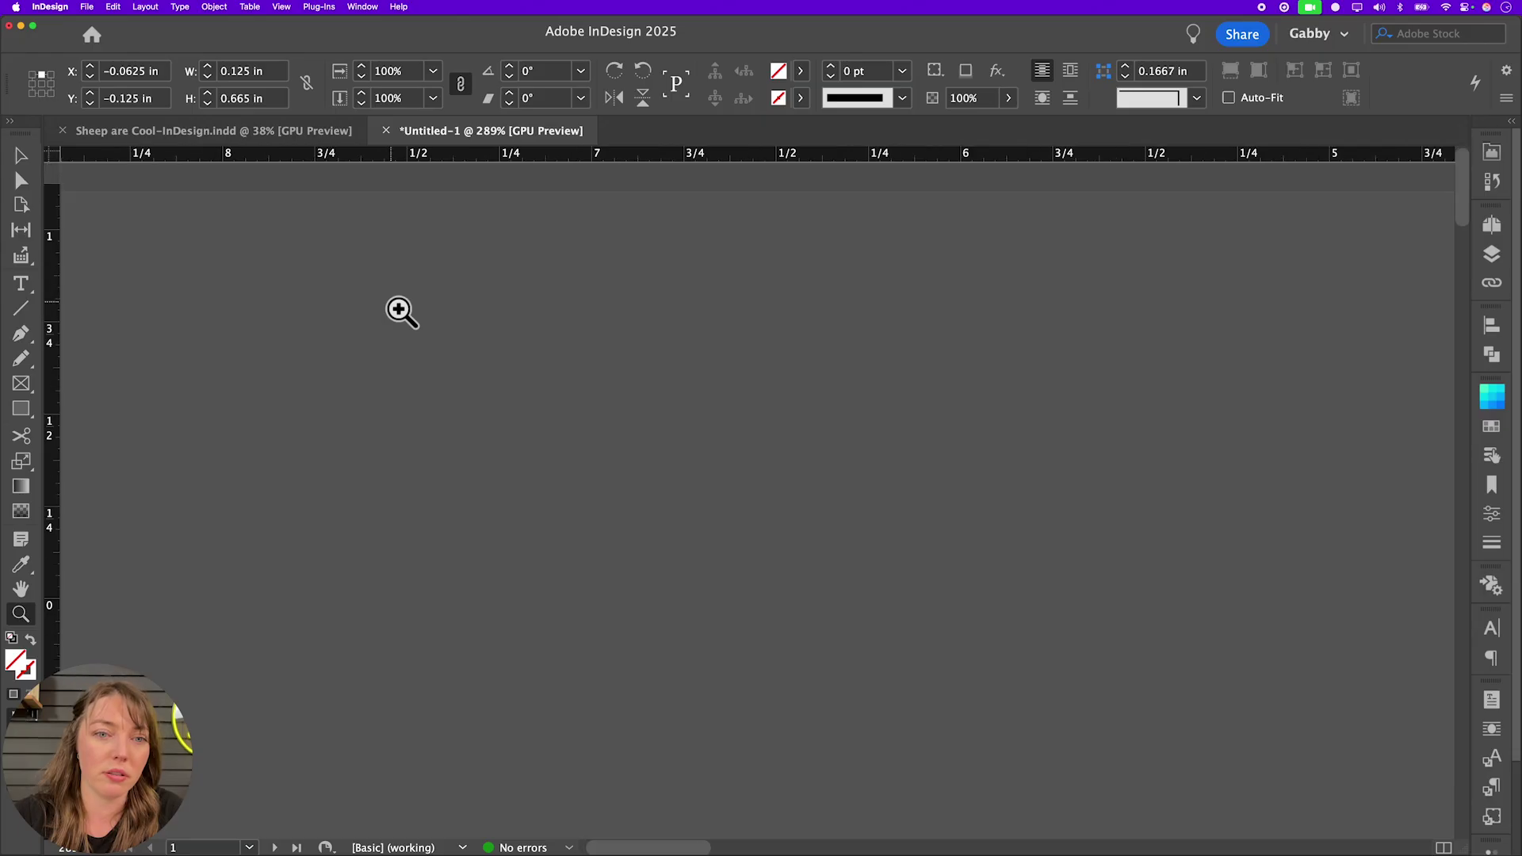
pyautogui.hscroll(-15, 402, 312)
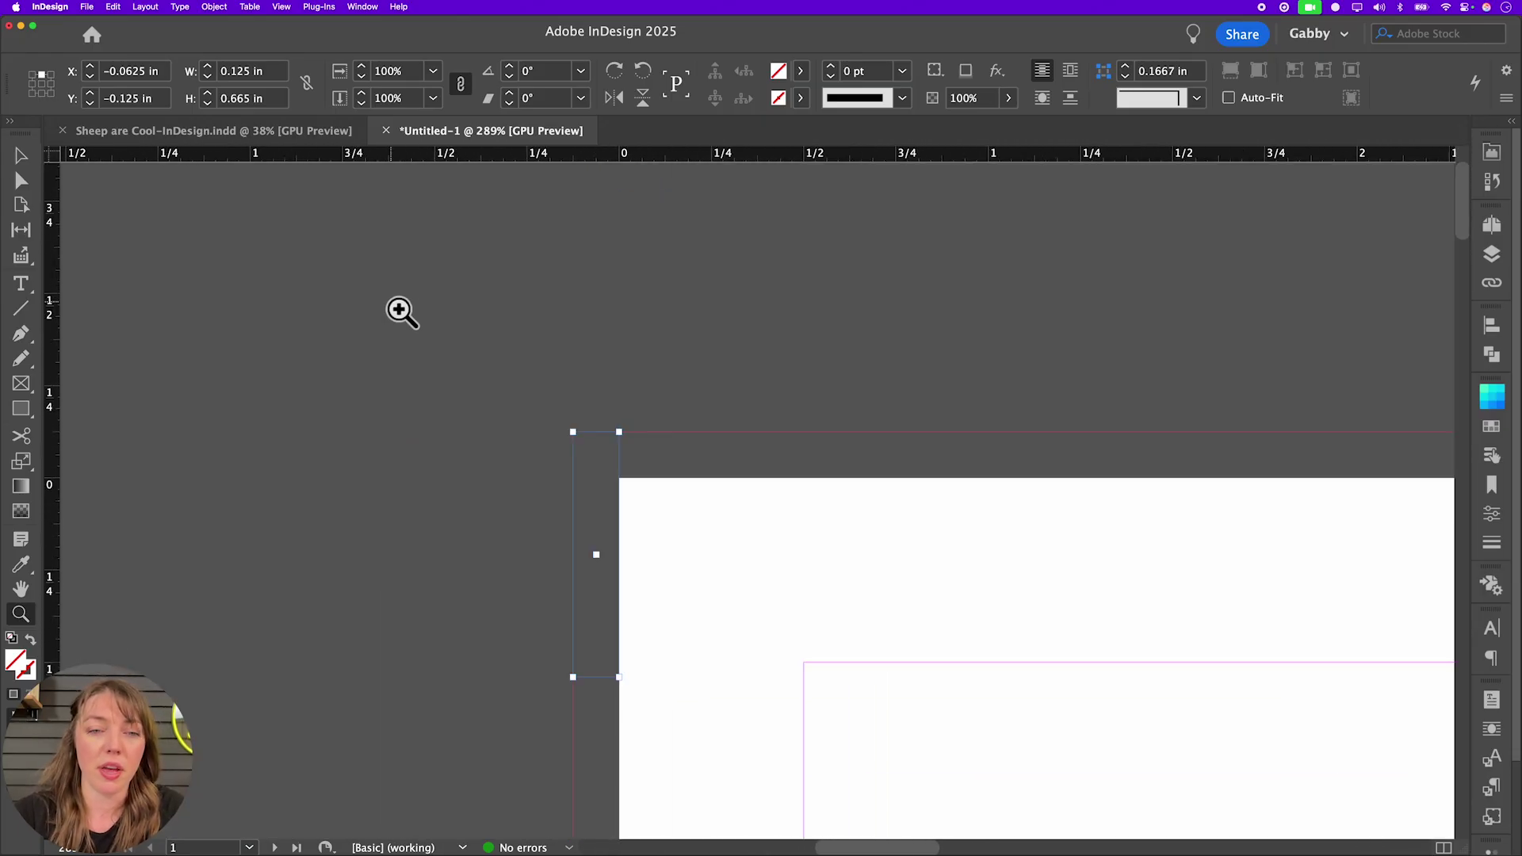
pyautogui.press('a')
pyautogui.click(608, 432)
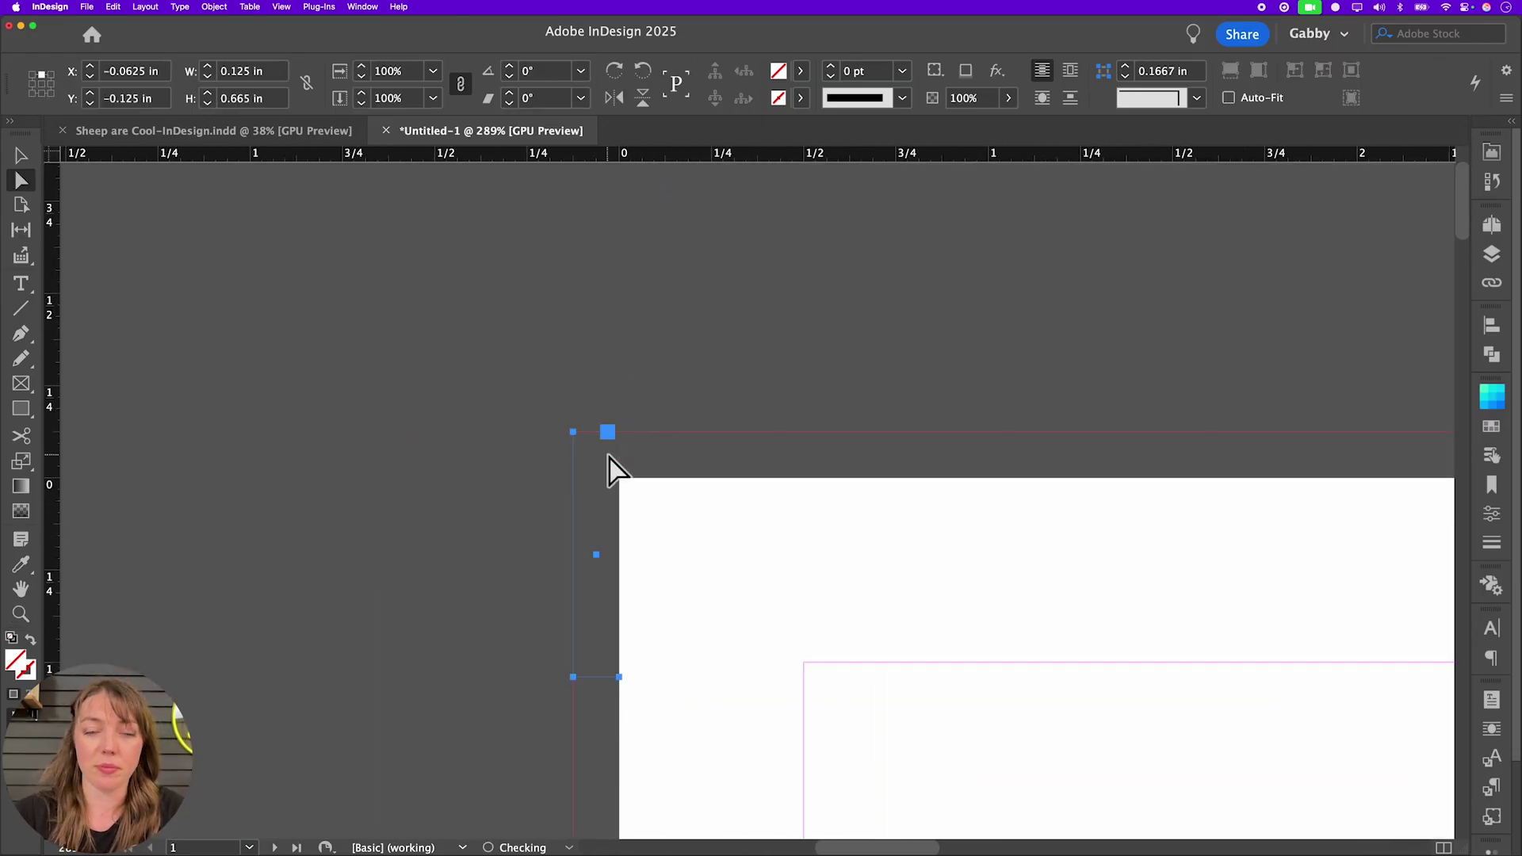
# - Zoom back out to 100% and close Untitled-1 without saving
pyautogui.press('z')
pyautogui.keyDown('alt'); pyautogui.click(759, 467); pyautogui.keyUp('alt')
pyautogui.moveTo(860, 480); pyautogui.dragTo(575, 321)
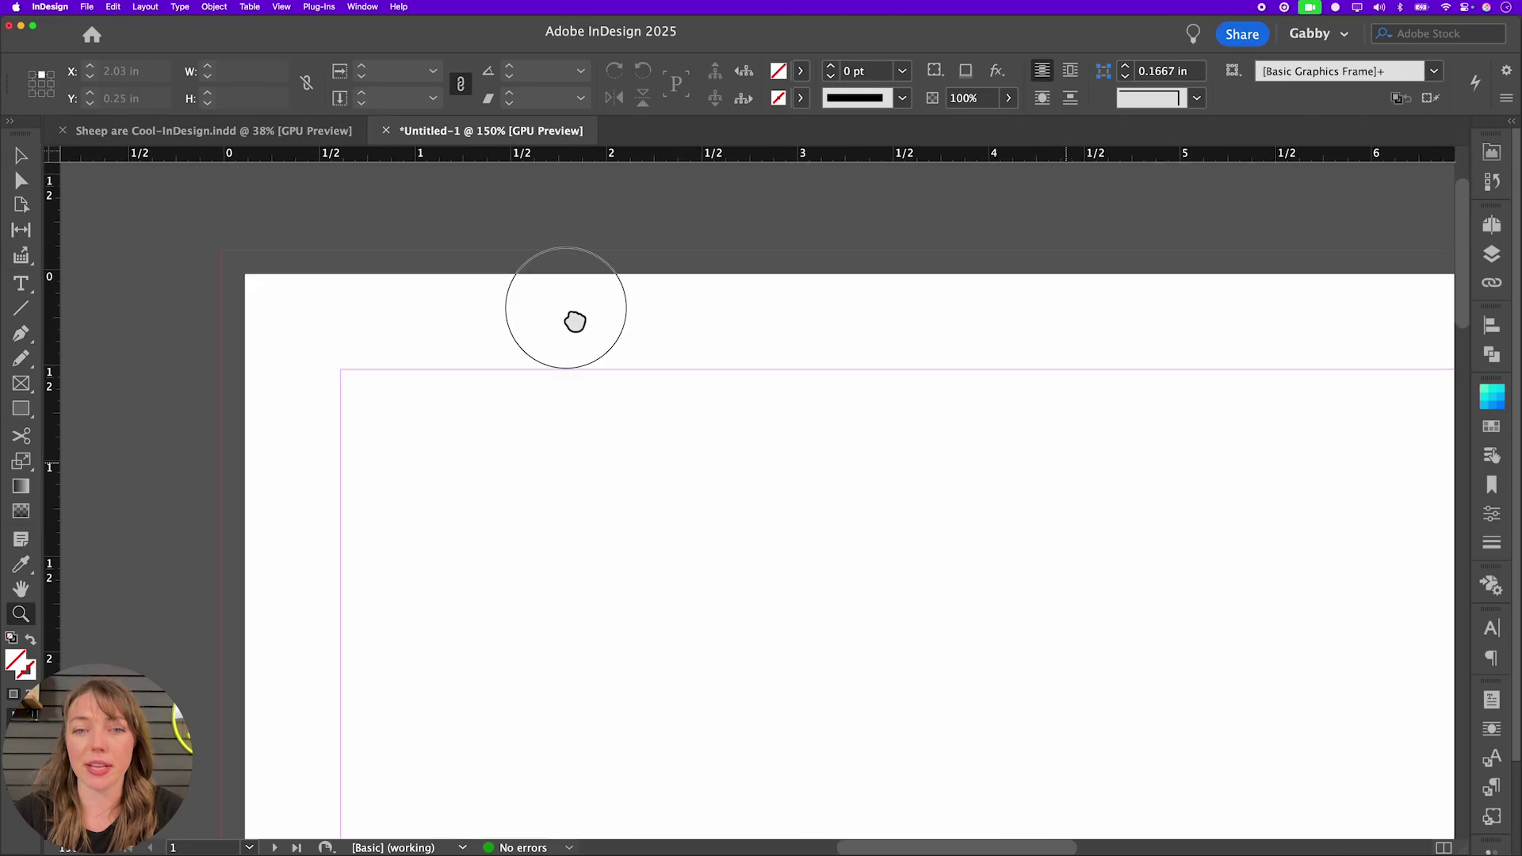
pyautogui.keyDown('alt'); pyautogui.click(798, 425); pyautogui.keyUp('alt')
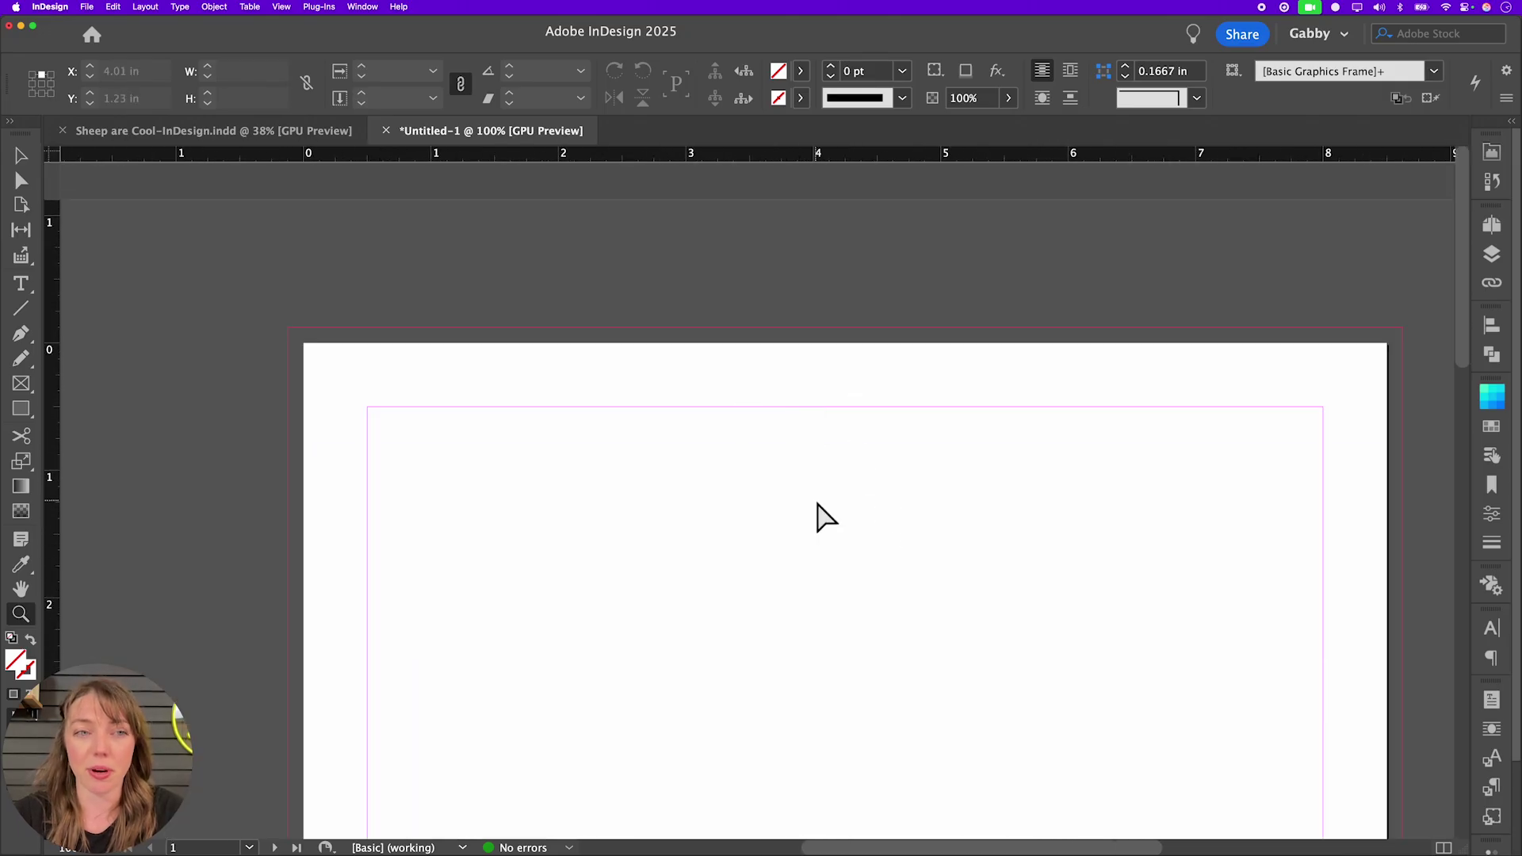
pyautogui.press('super+w')
pyautogui.click(863, 466)
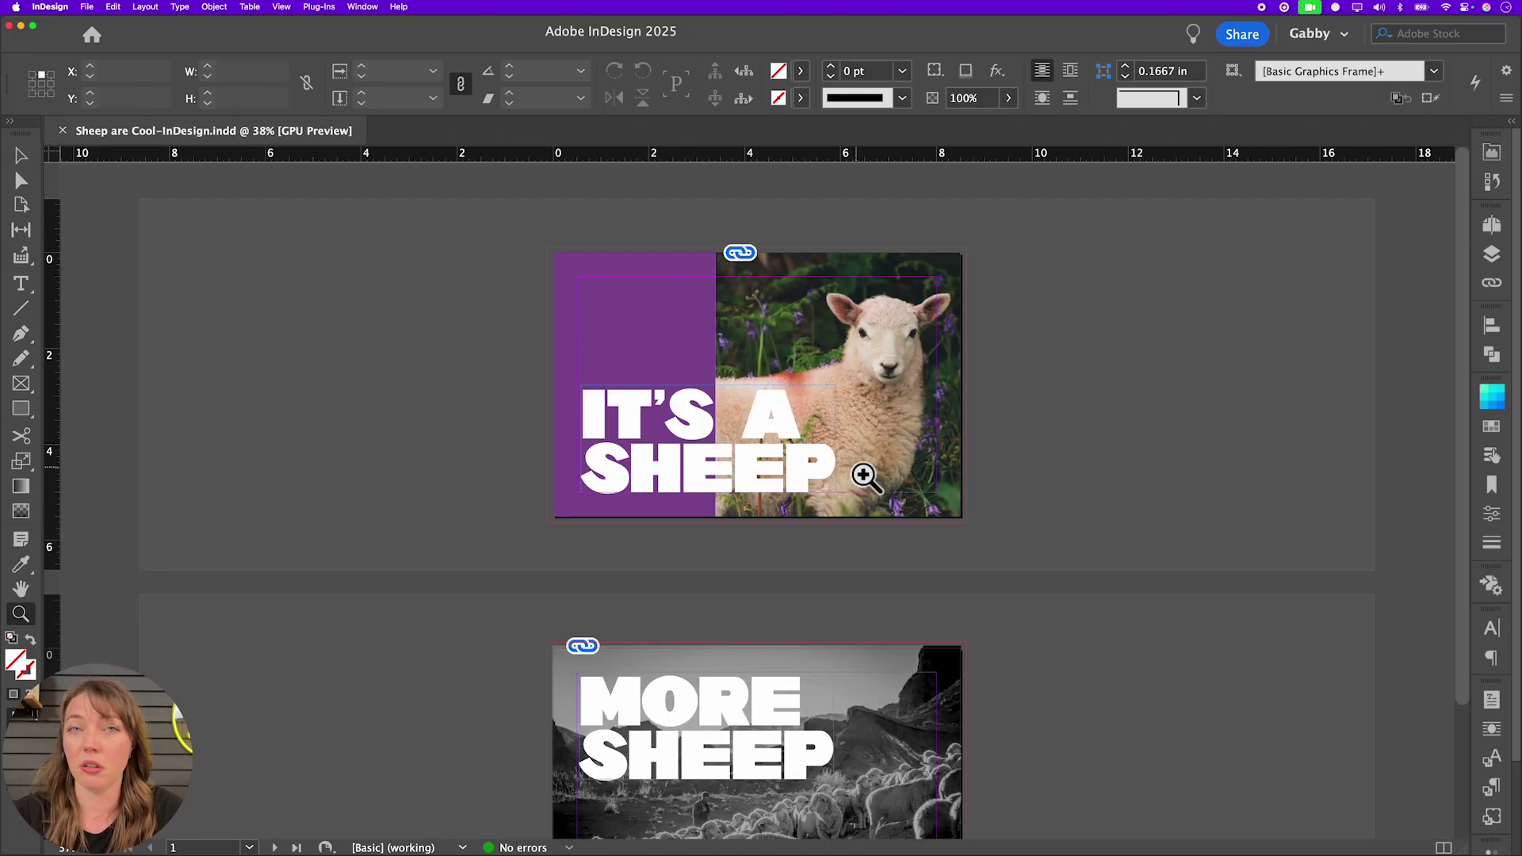
# - Extend page 1's purple panel into the top, bottom and left bleed
pyautogui.click(918, 373)
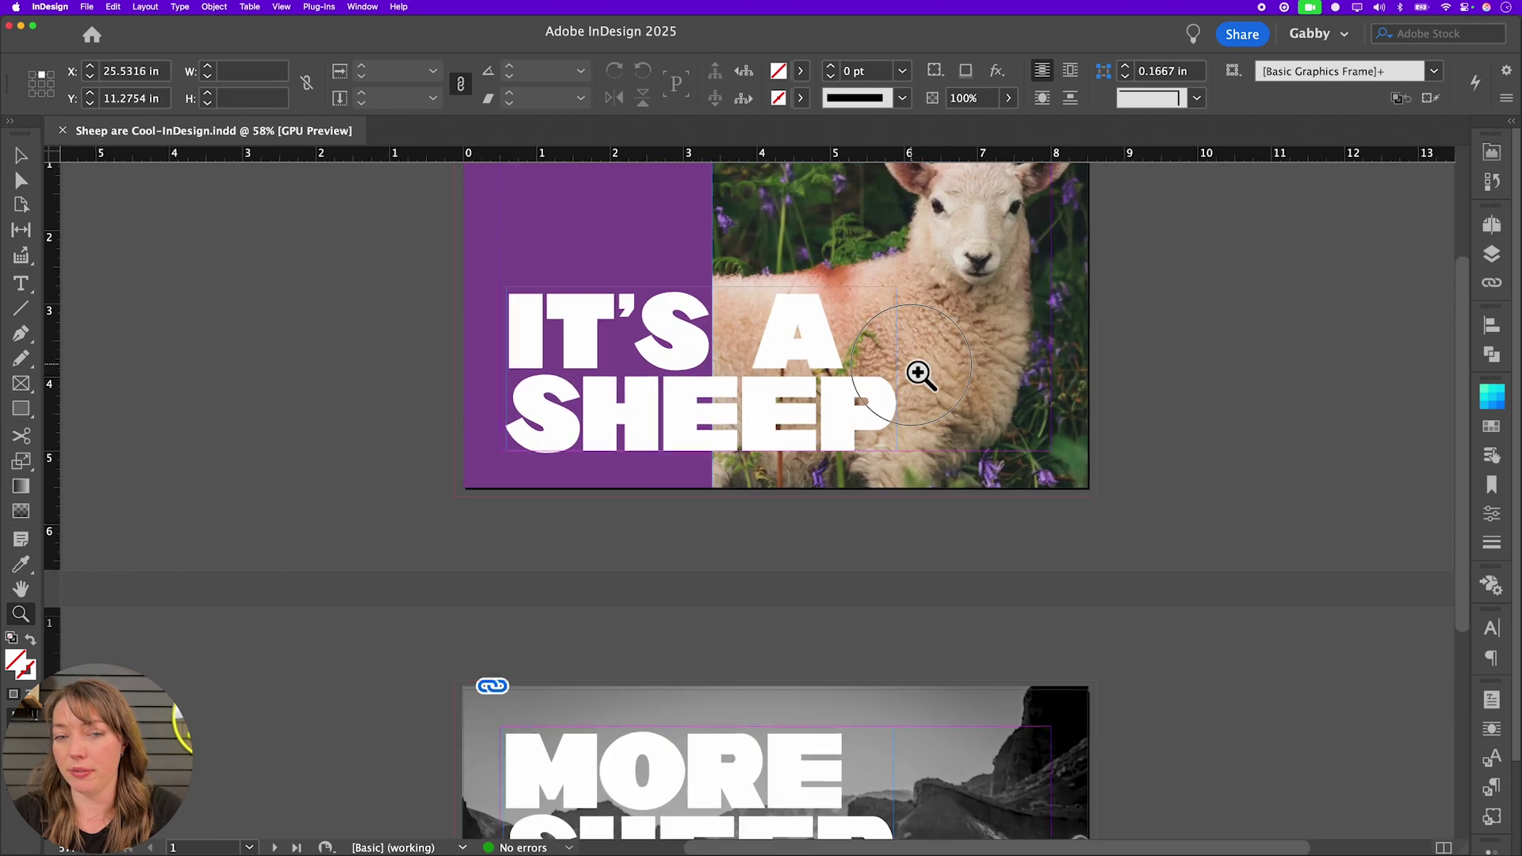
pyautogui.moveTo(1157, 394); pyautogui.dragTo(1064, 517)
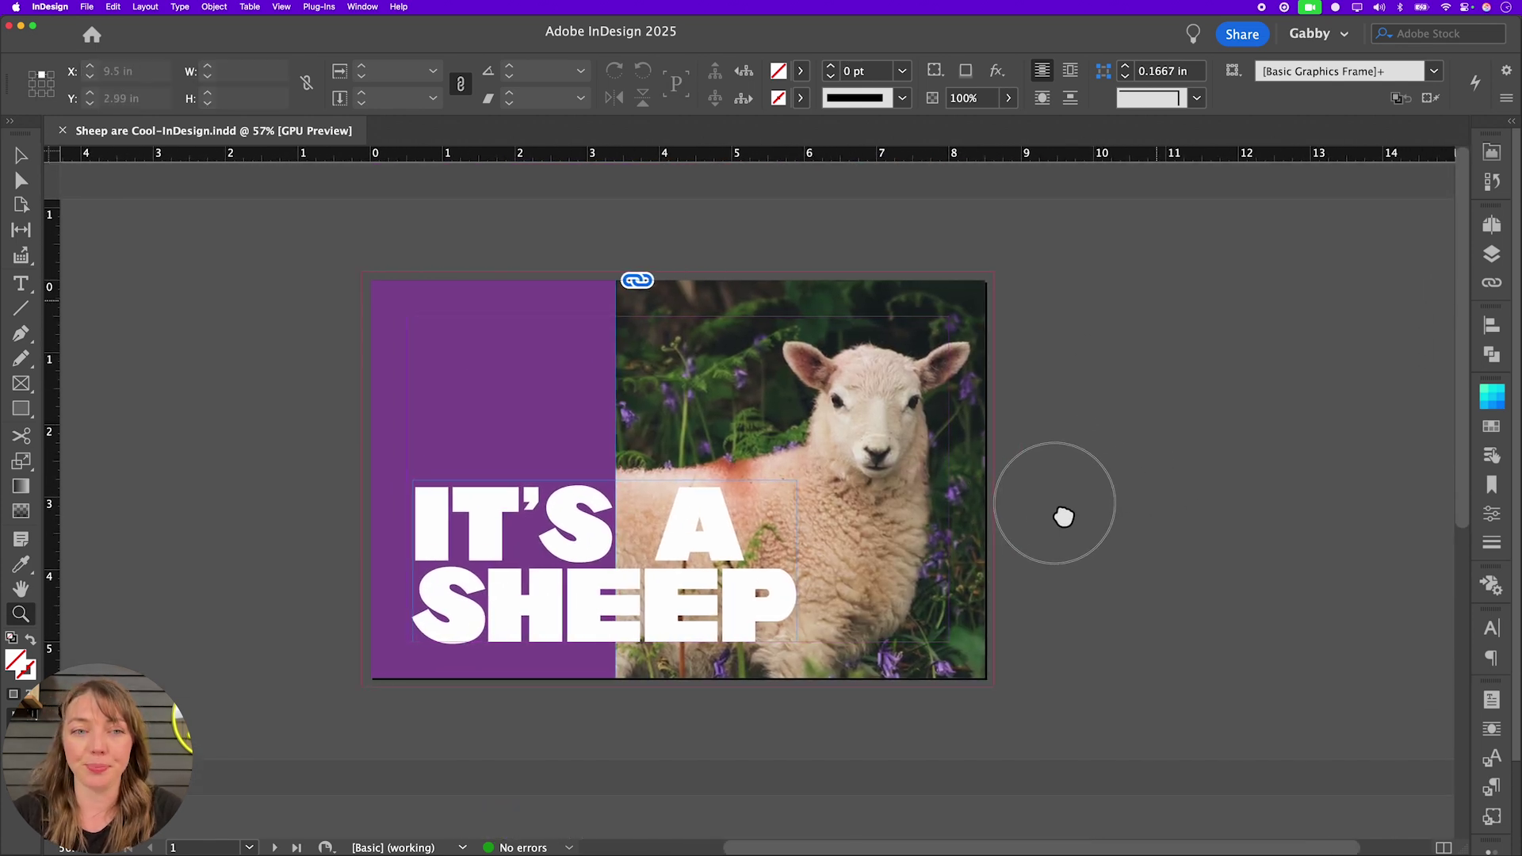
pyautogui.press('a')
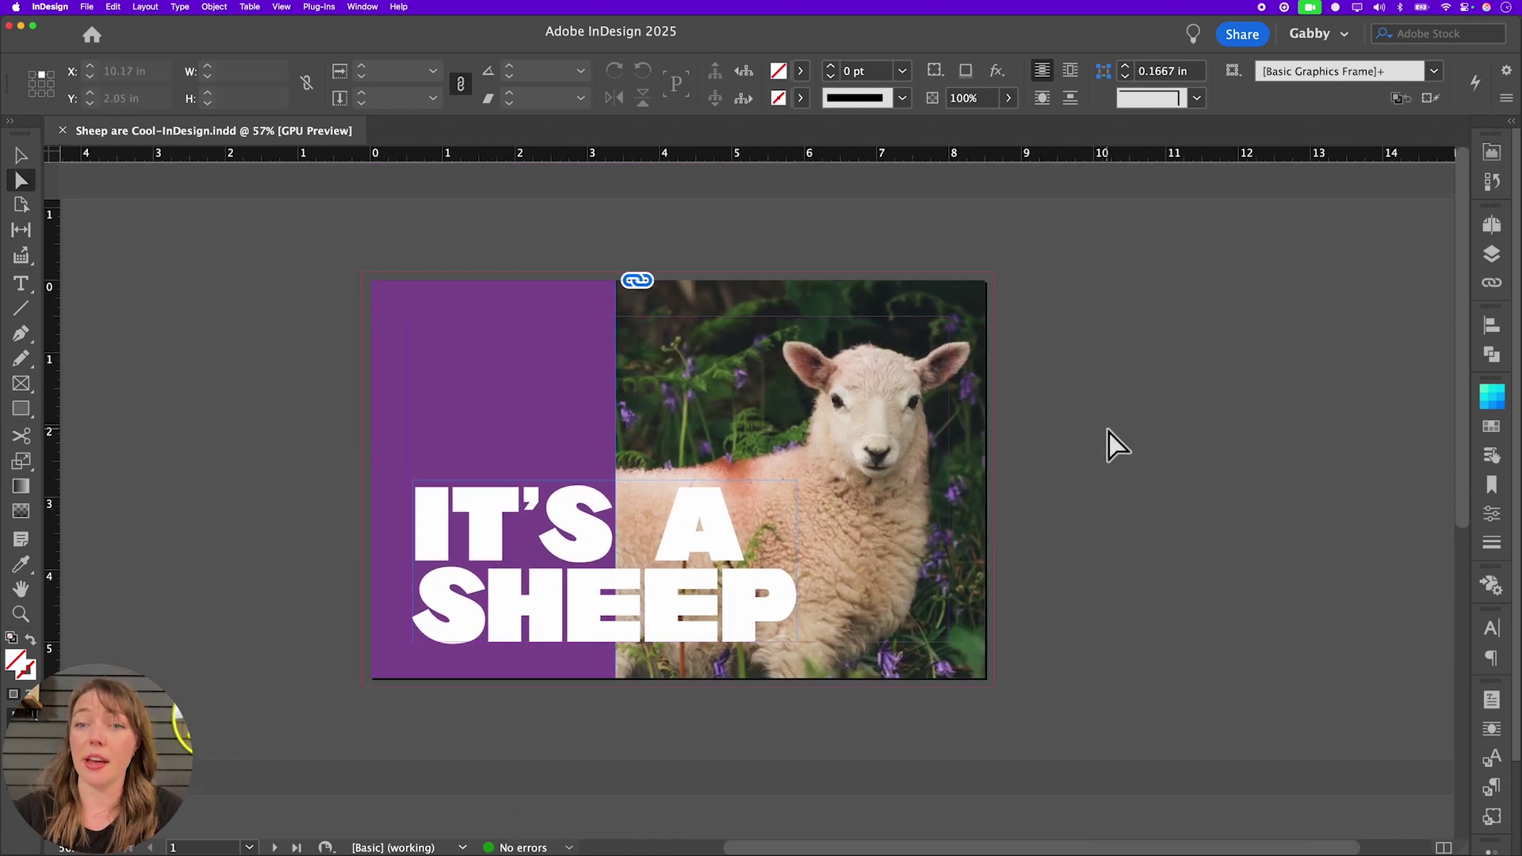
pyautogui.click(526, 325)
pyautogui.press('v')
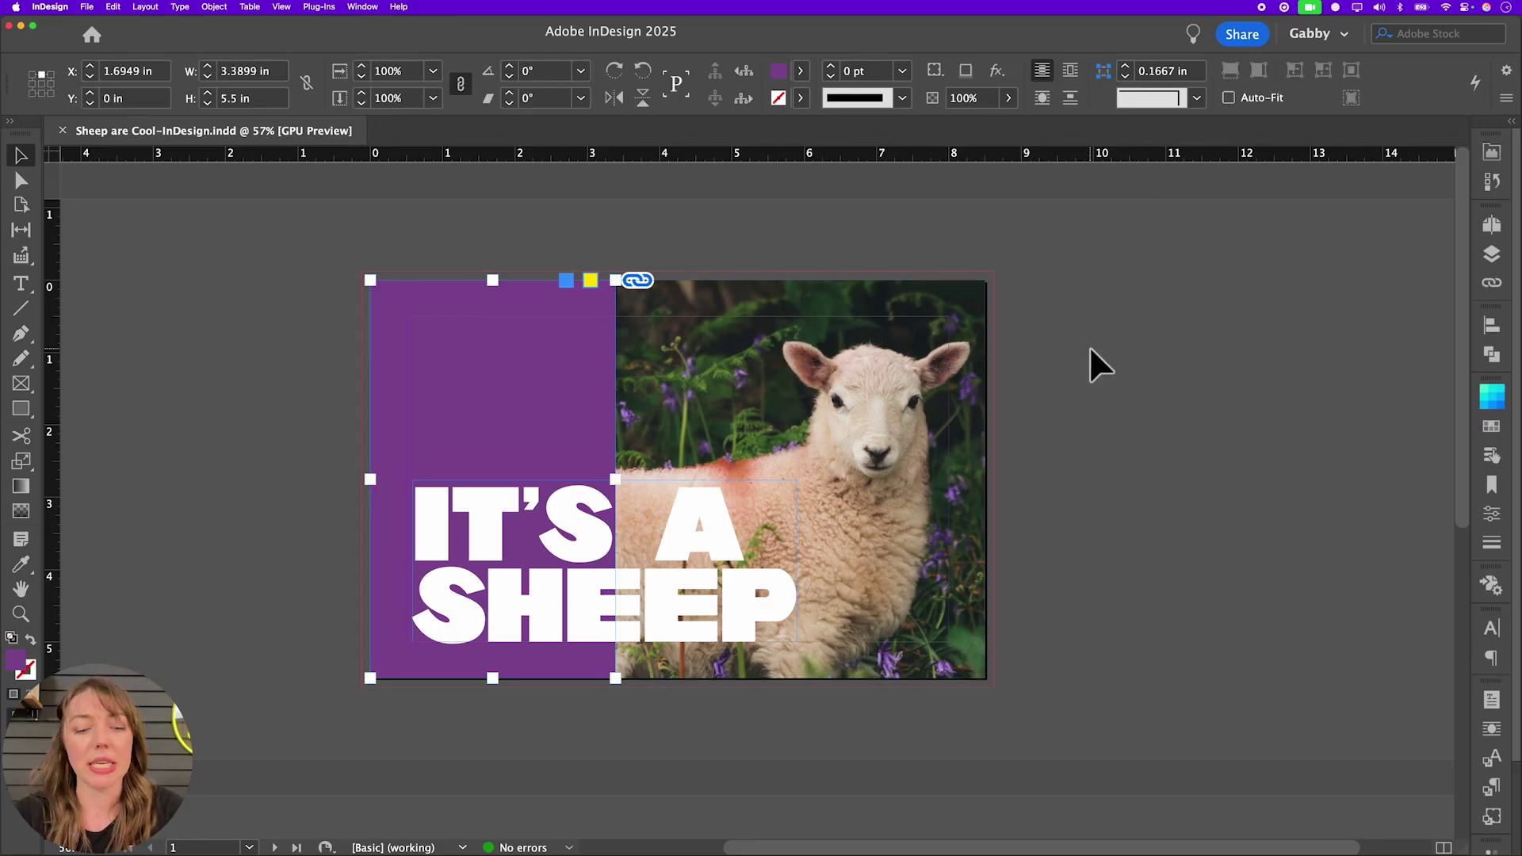
pyautogui.moveTo(492, 279); pyautogui.dragTo(493, 271)
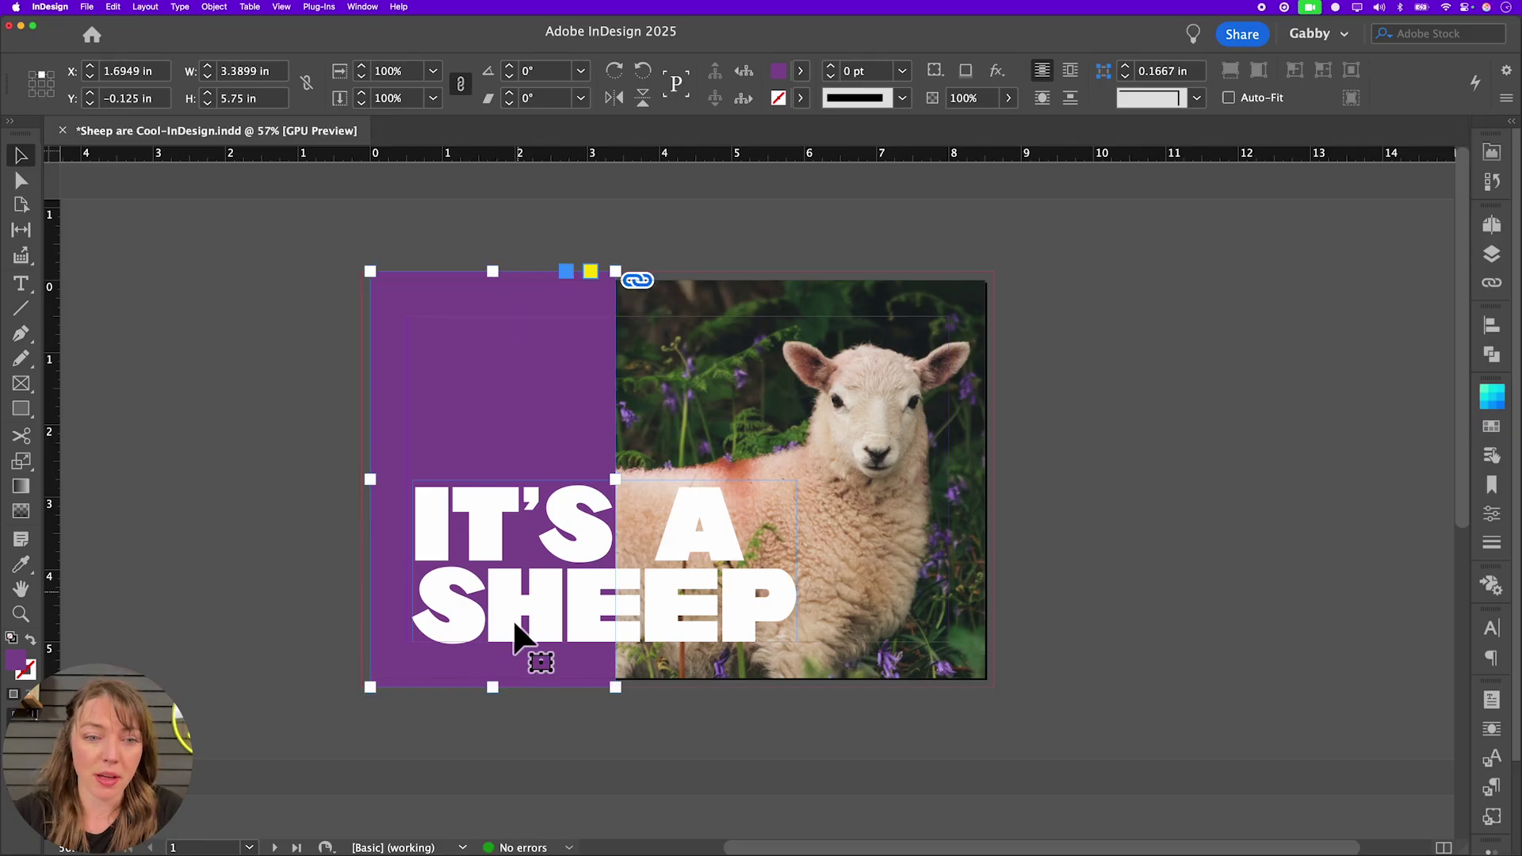
pyautogui.moveTo(370, 486); pyautogui.dragTo(361, 485)
# - Extend page 1's sheep photo frame into the right, top and bottom bleed
pyautogui.click(927, 458)
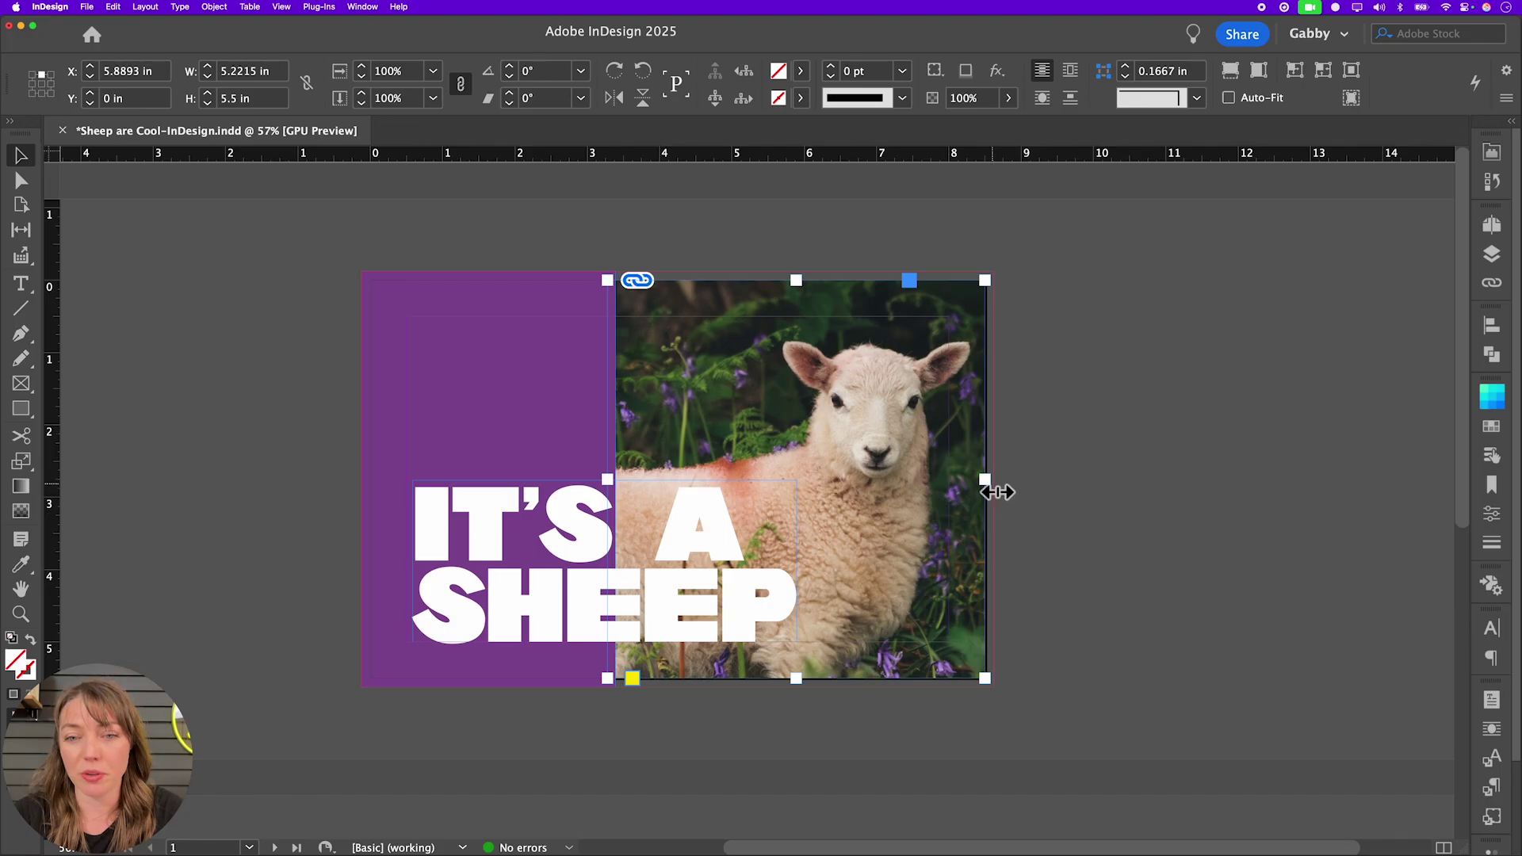
pyautogui.moveTo(985, 480); pyautogui.dragTo(996, 481)
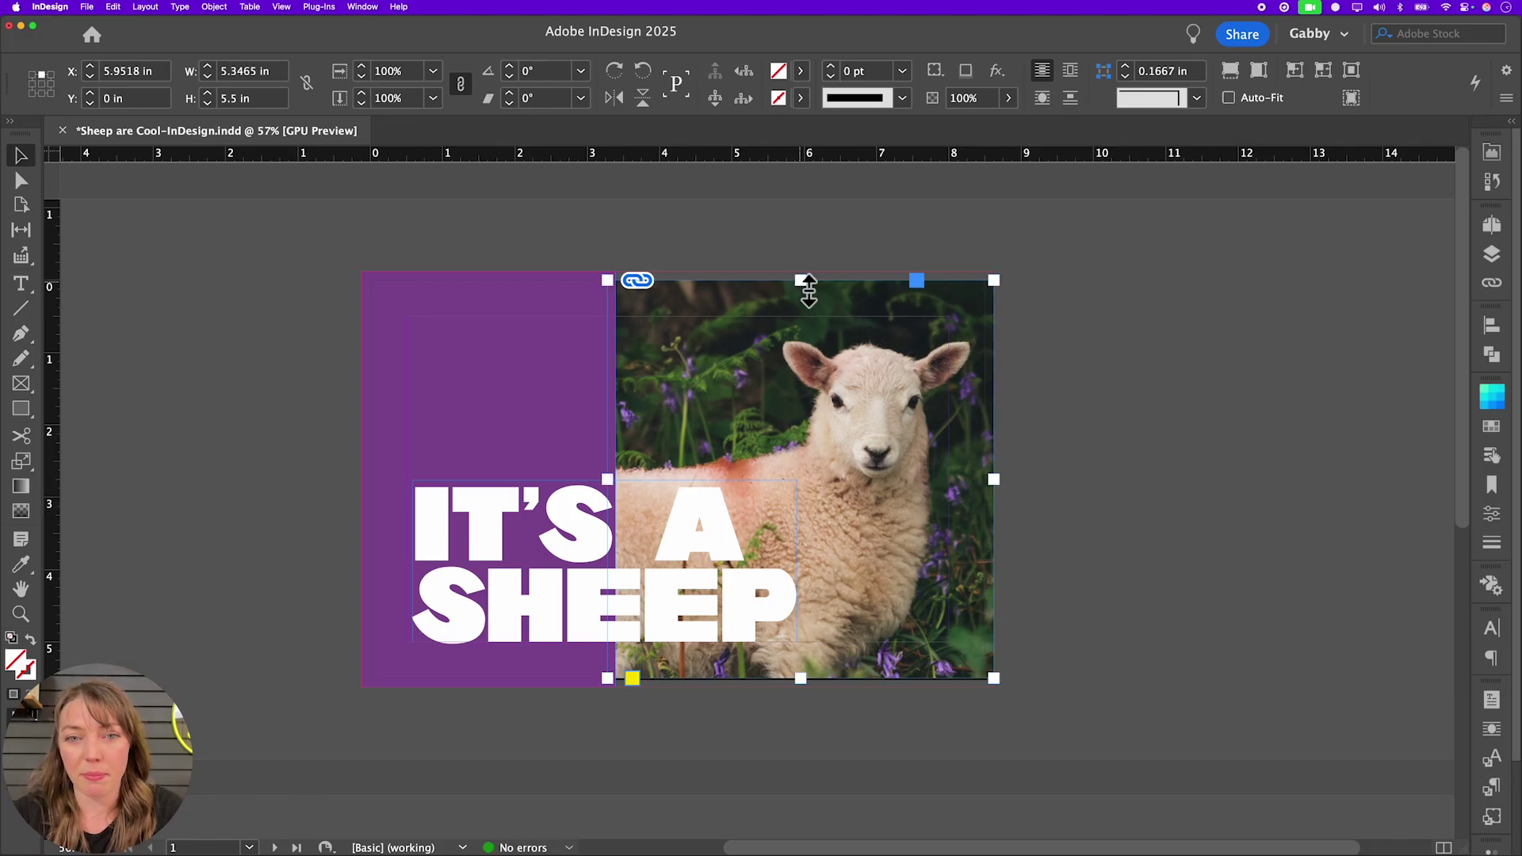
pyautogui.moveTo(801, 281); pyautogui.dragTo(800, 271)
pyautogui.moveTo(800, 679); pyautogui.dragTo(800, 687)
pyautogui.click(1106, 630)
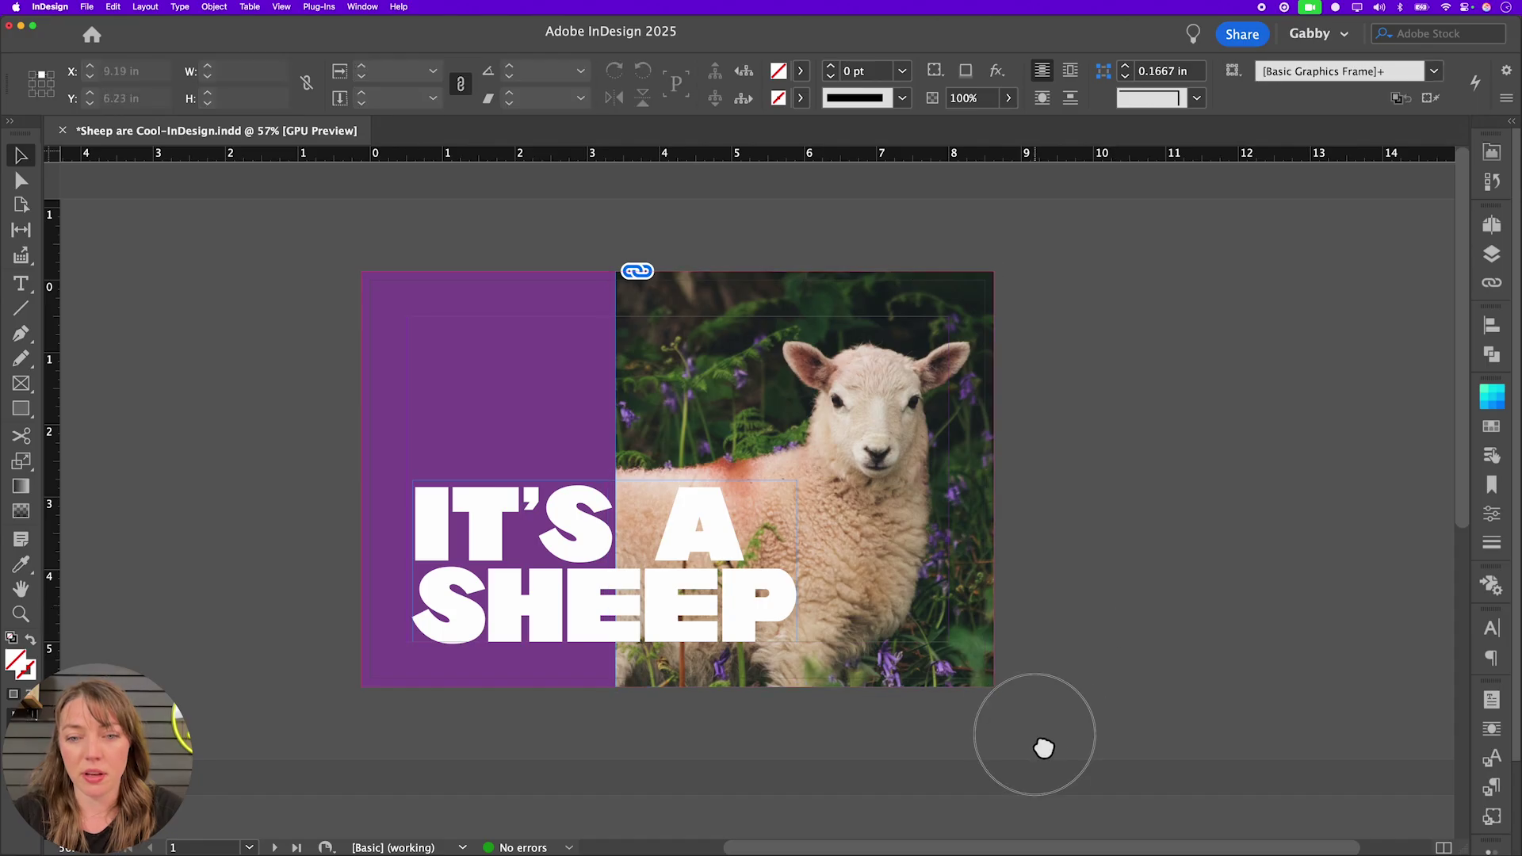
# - Stretch the MORE SHEEP photo frame on page 2 out to the bleed, 8.75 × 5.75 in
pyautogui.moveTo(1043, 748); pyautogui.dragTo(1112, 436)
pyautogui.click(809, 349)
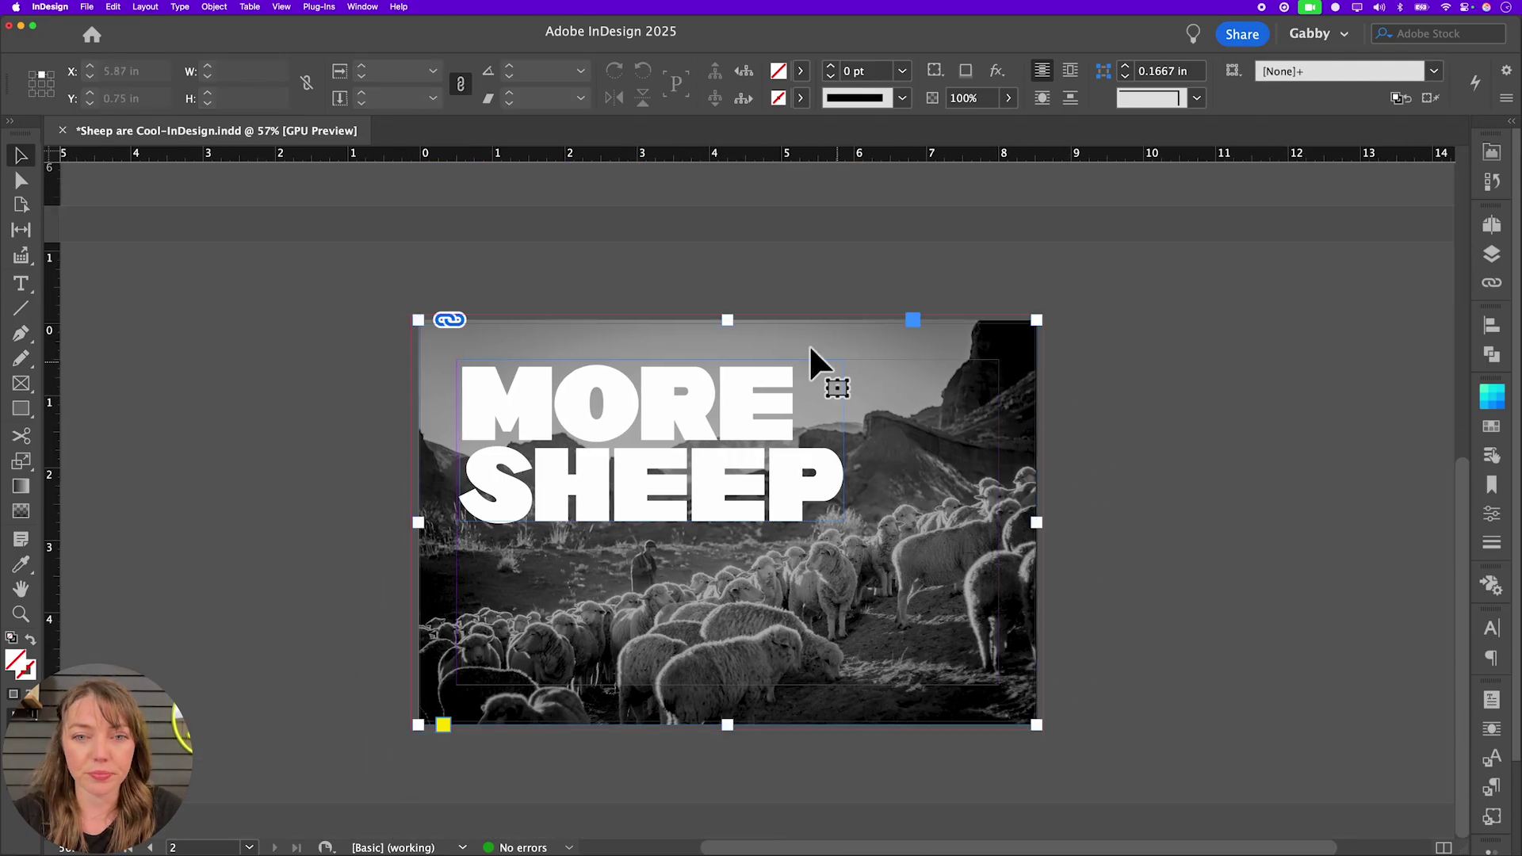
pyautogui.moveTo(740, 318); pyautogui.dragTo(730, 314)
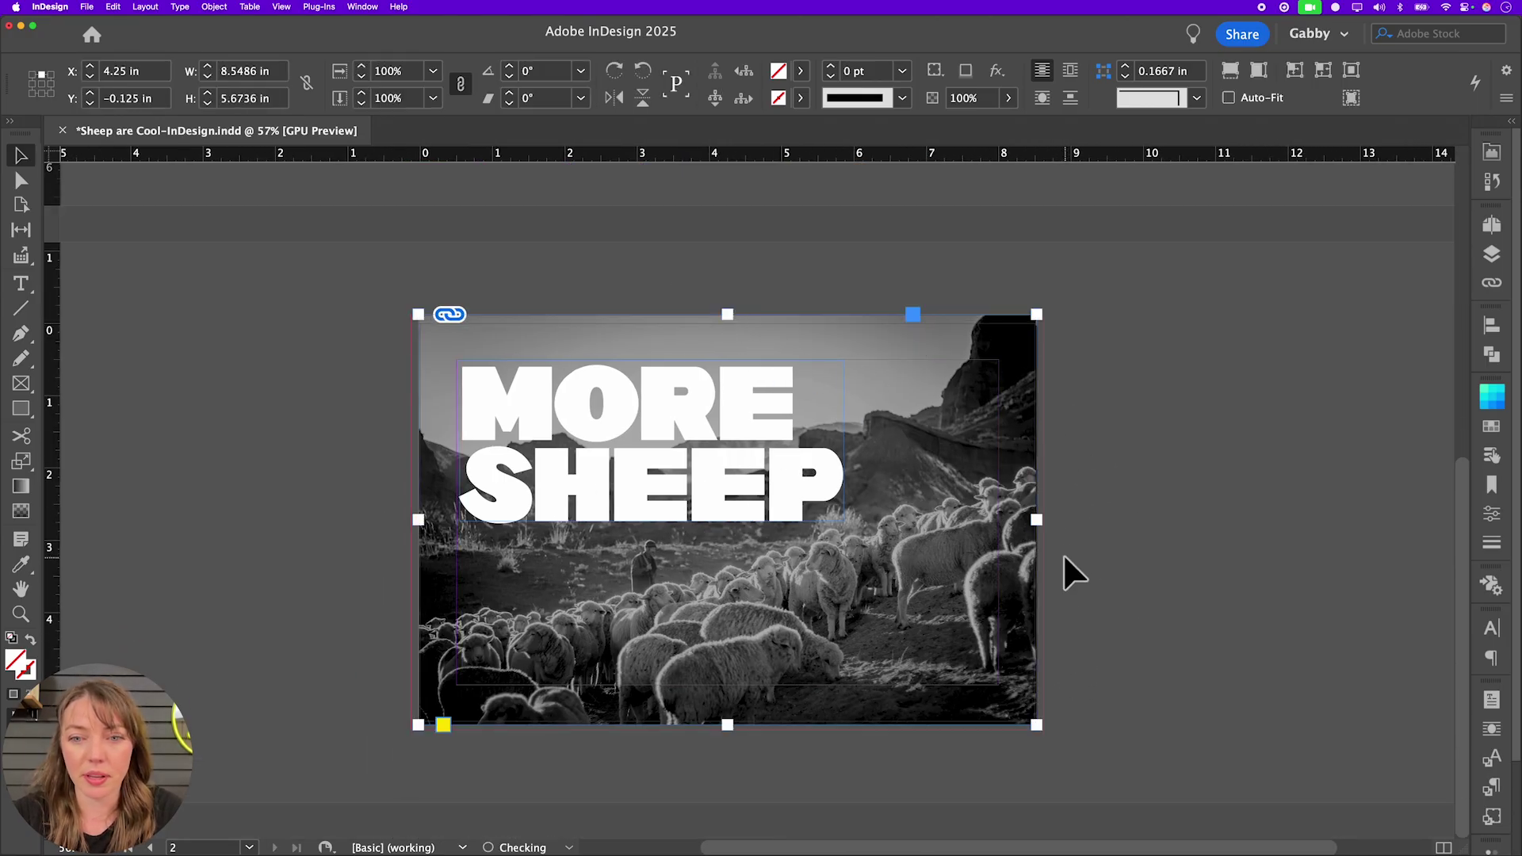
pyautogui.moveTo(1036, 523); pyautogui.dragTo(1036, 523)
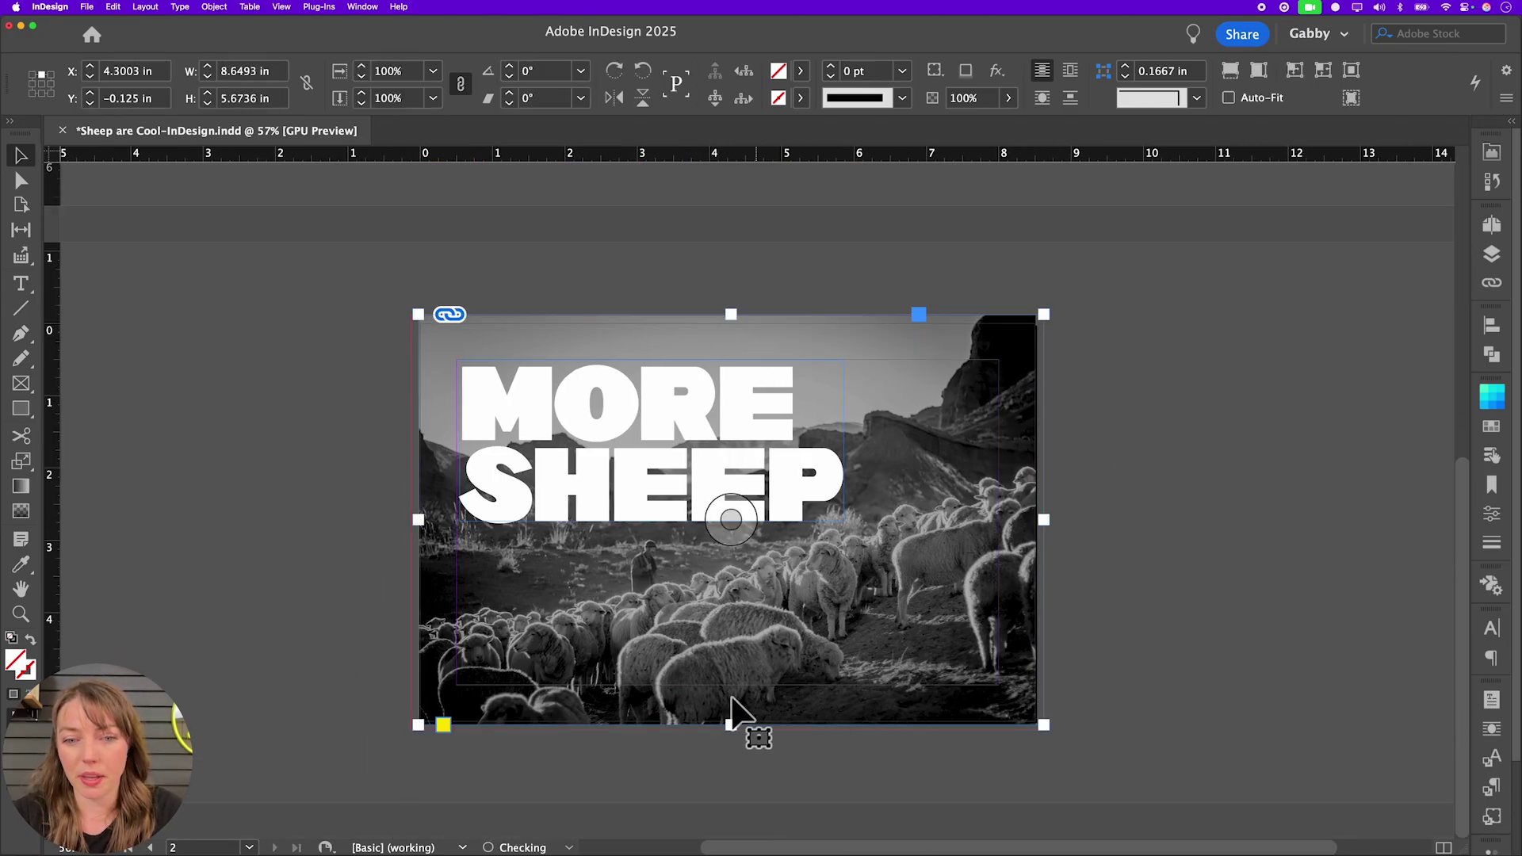
pyautogui.moveTo(737, 723); pyautogui.dragTo(735, 727)
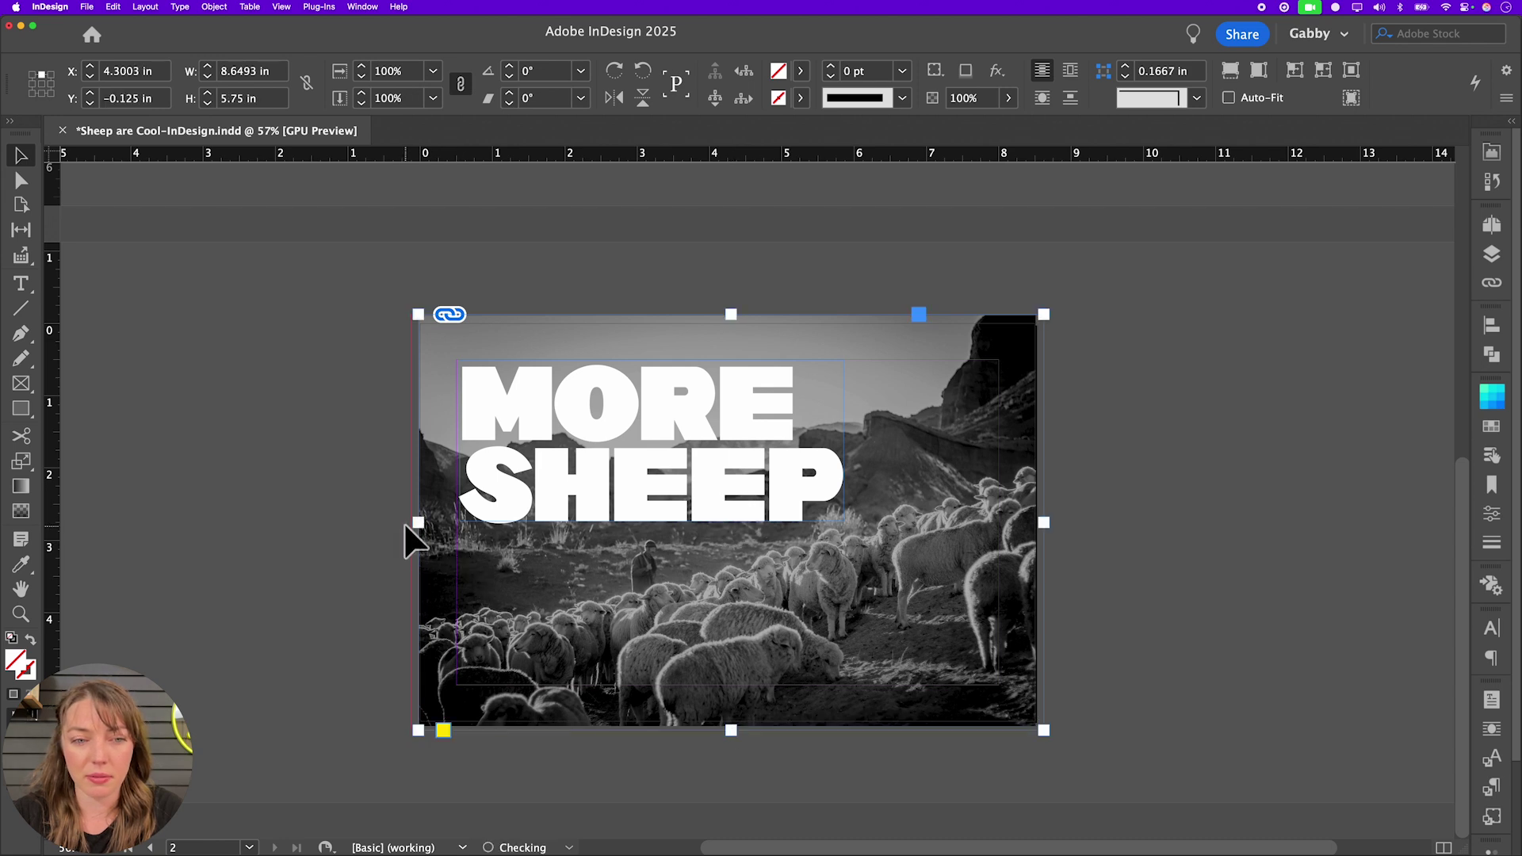
pyautogui.moveTo(414, 527); pyautogui.dragTo(408, 527)
pyautogui.click(373, 525)
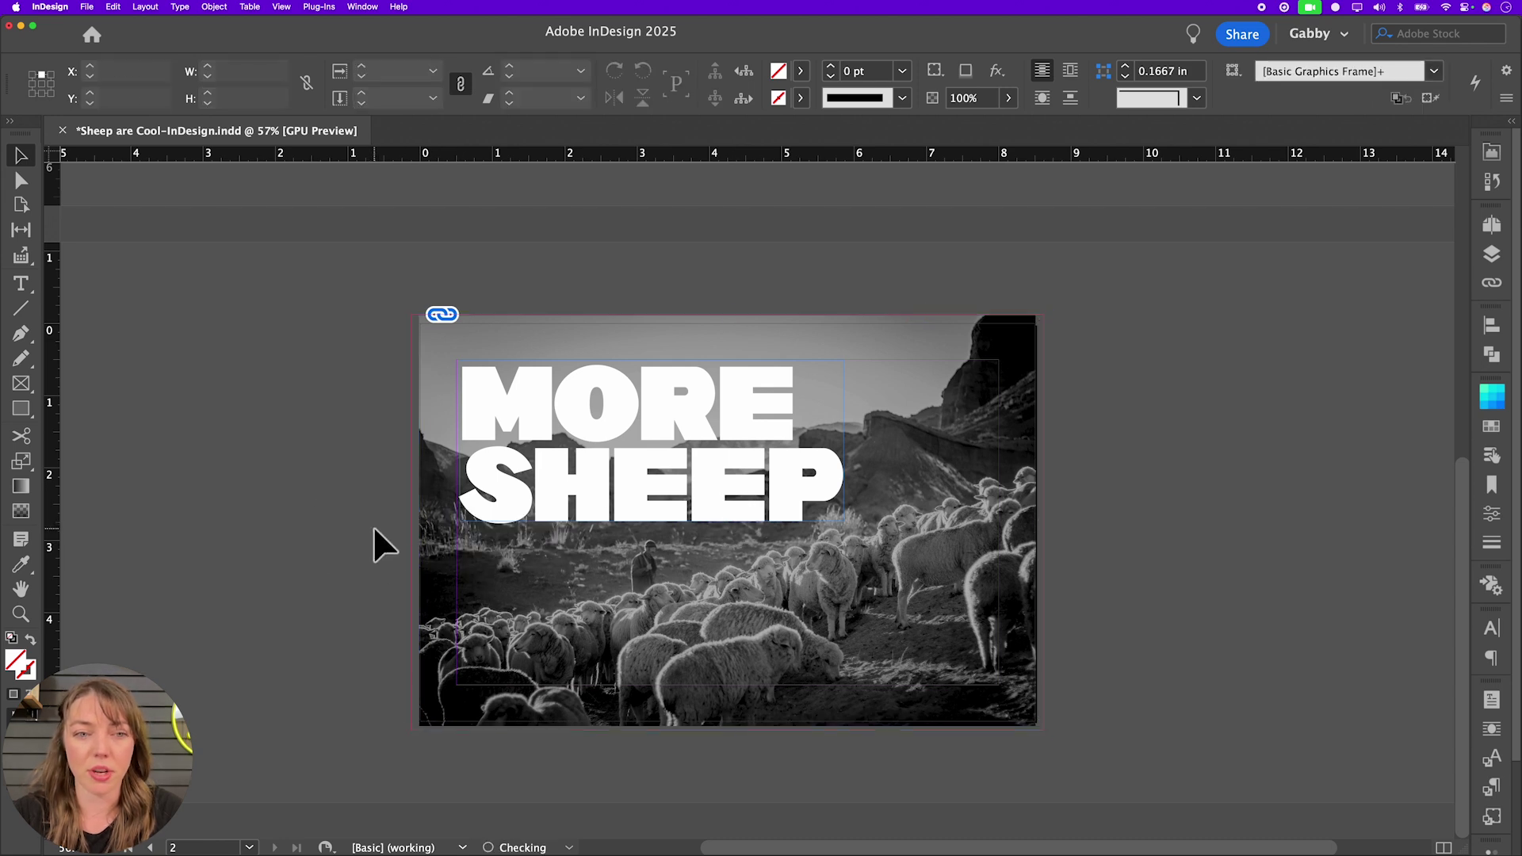
# - Fill the MORE SHEEP frame proportionally with its image
pyautogui.click(426, 340)
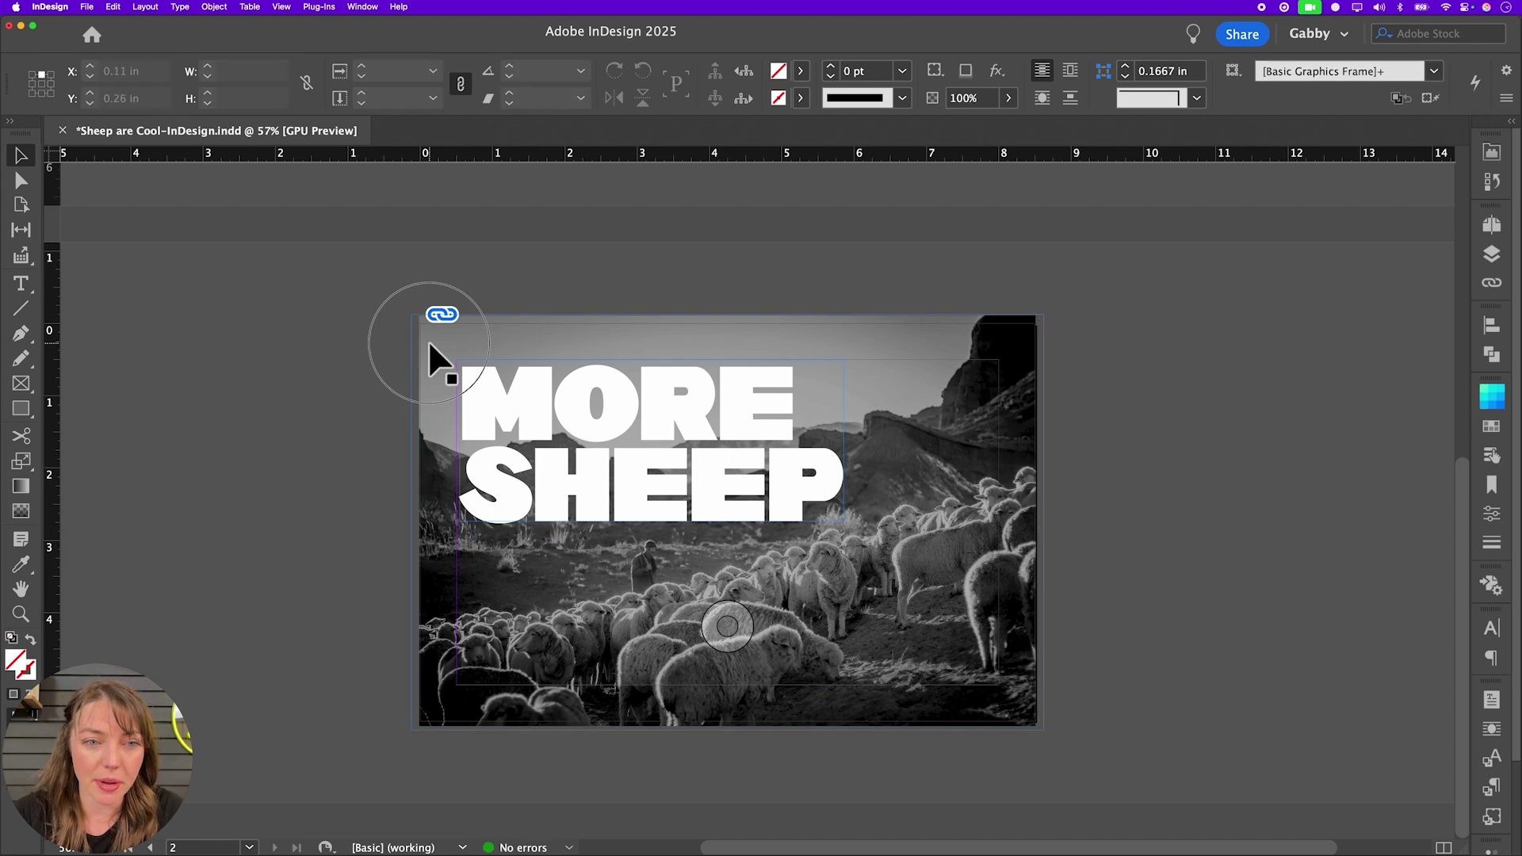
pyautogui.click(510, 343)
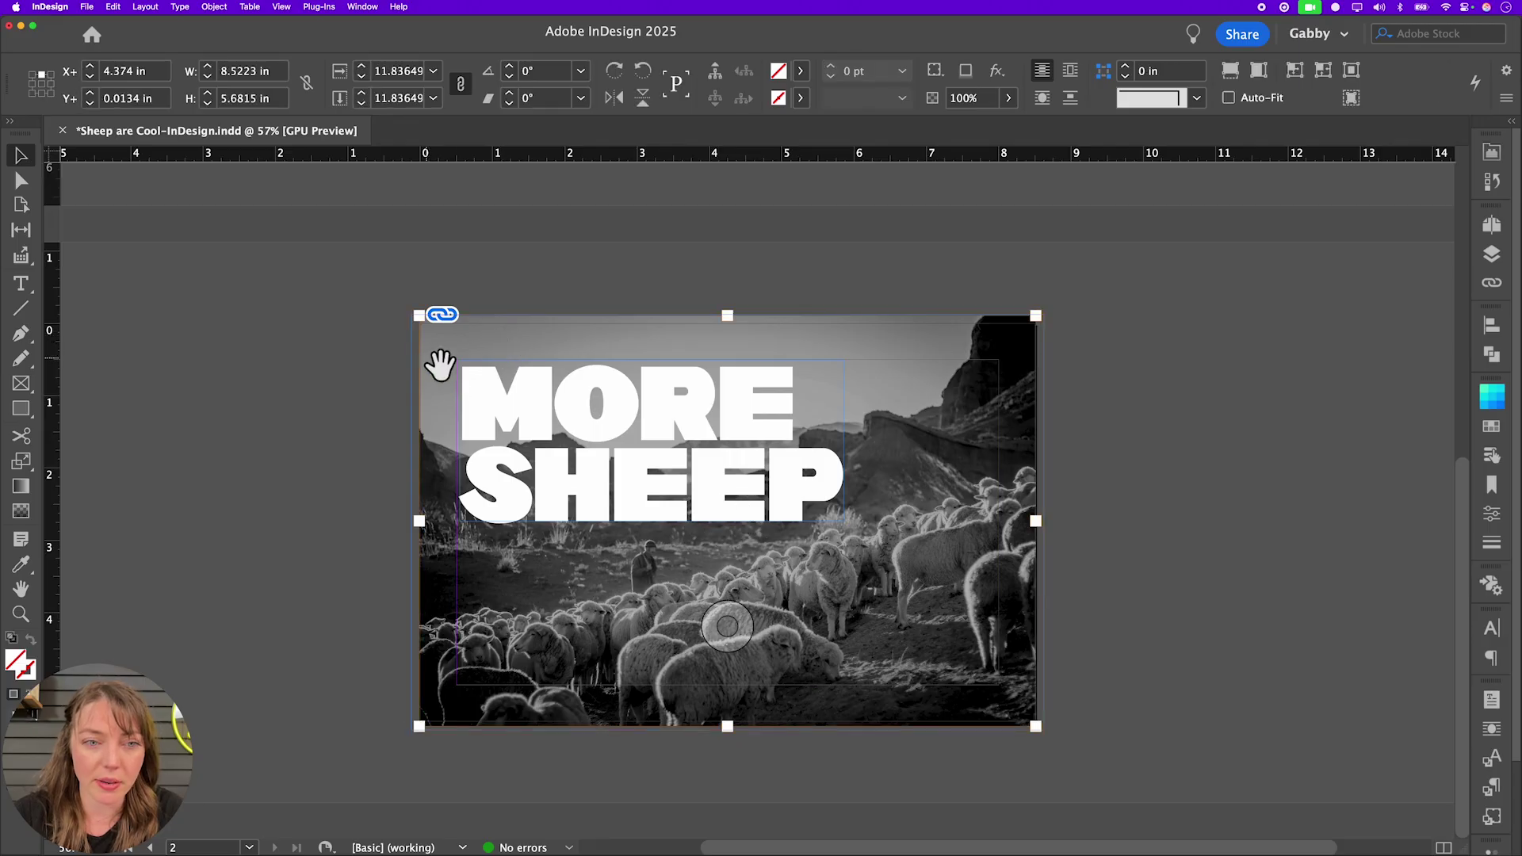
pyautogui.click(1230, 72)
pyautogui.click(1192, 514)
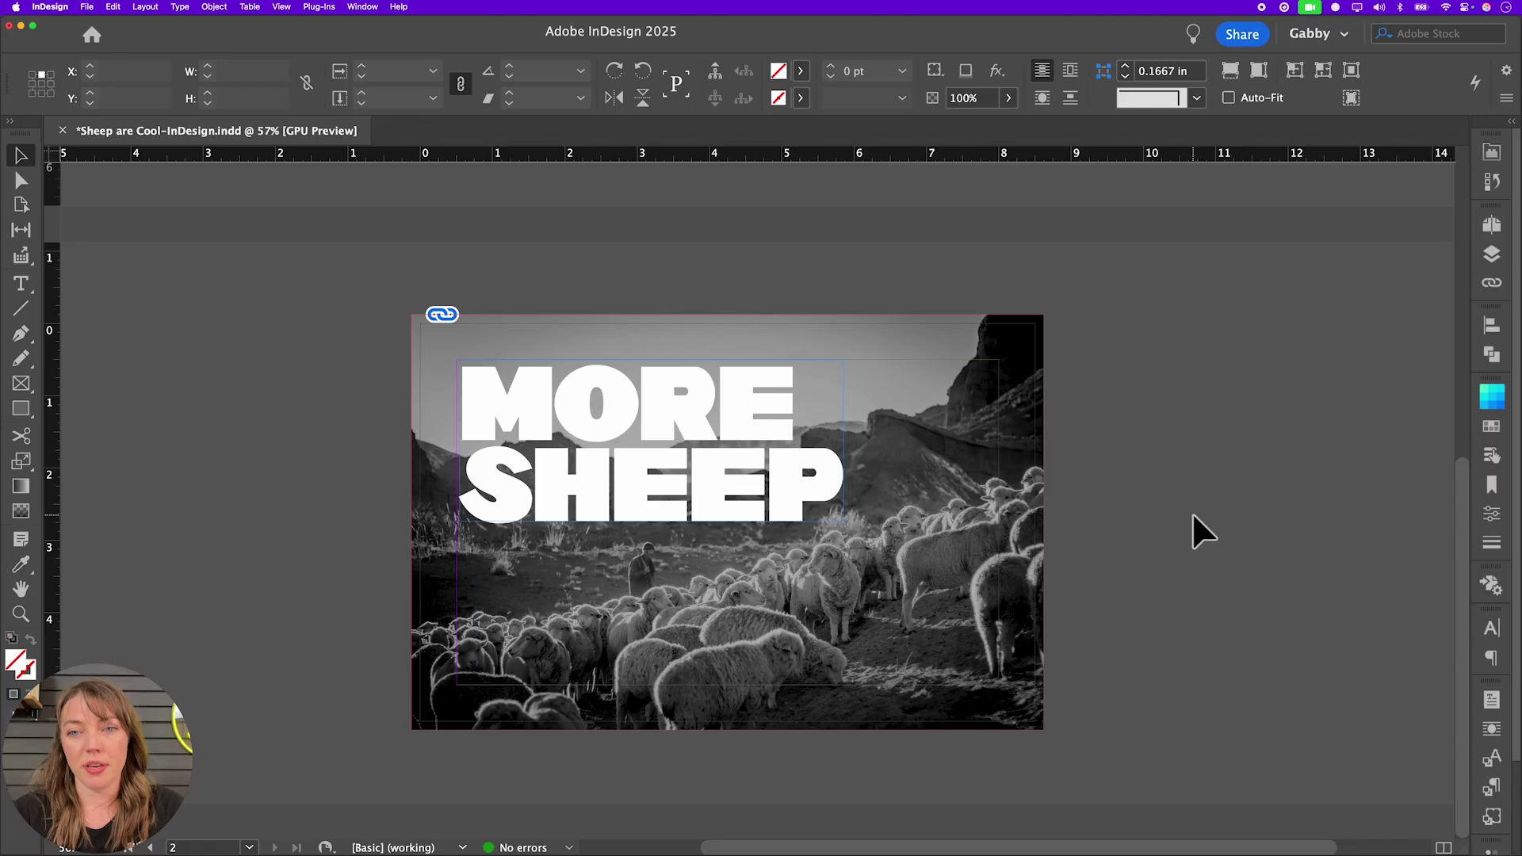
# - Zoom out to 50% and bring page 1 back into view
pyautogui.press('z')
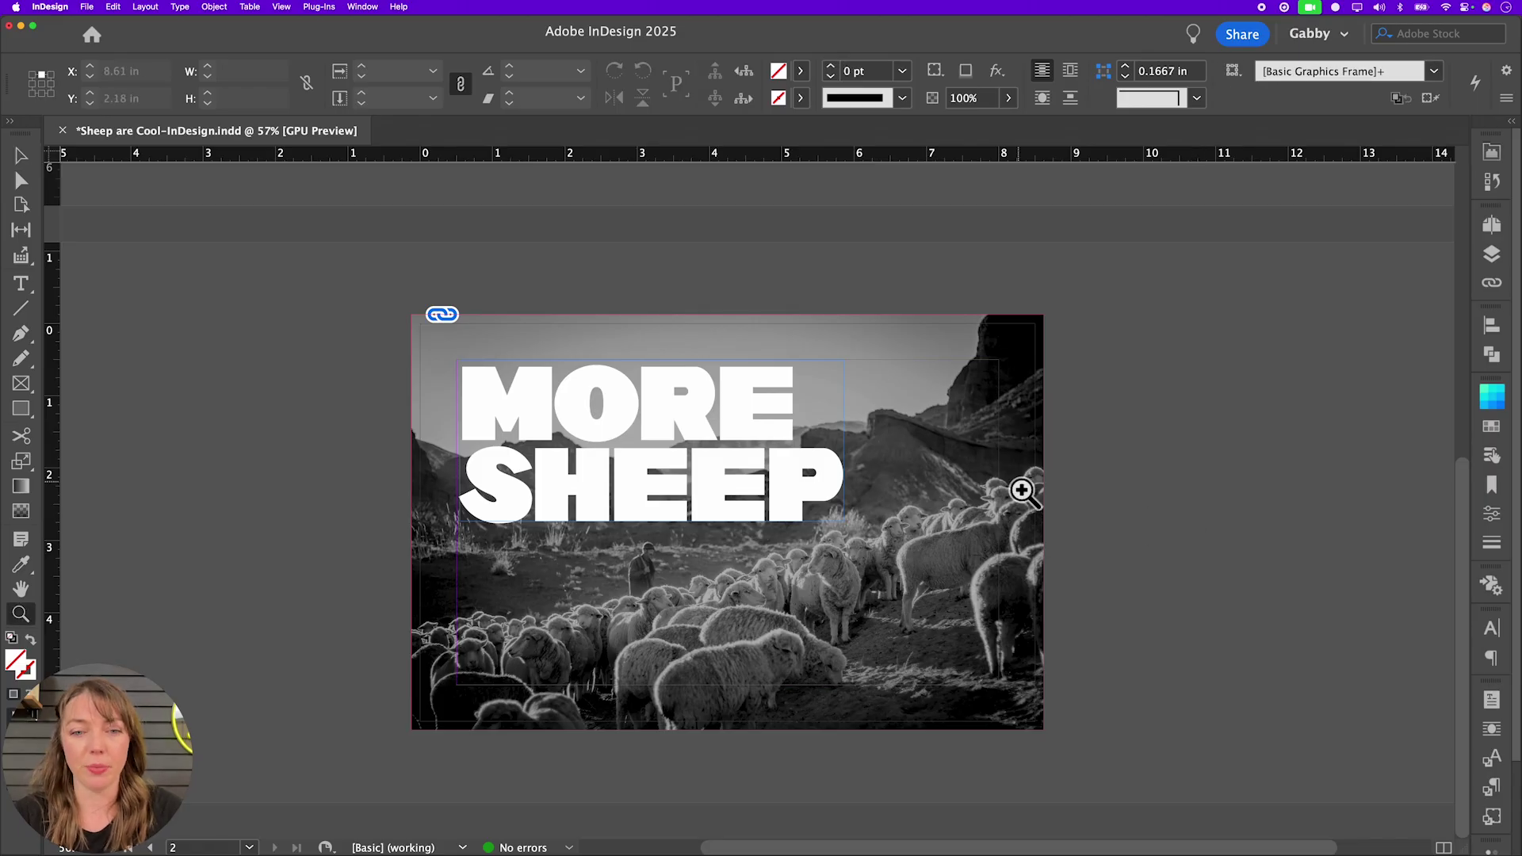
pyautogui.keyDown('alt'); pyautogui.click(1019, 489); pyautogui.keyUp('alt')
pyautogui.moveTo(978, 320); pyautogui.dragTo(1070, 648)
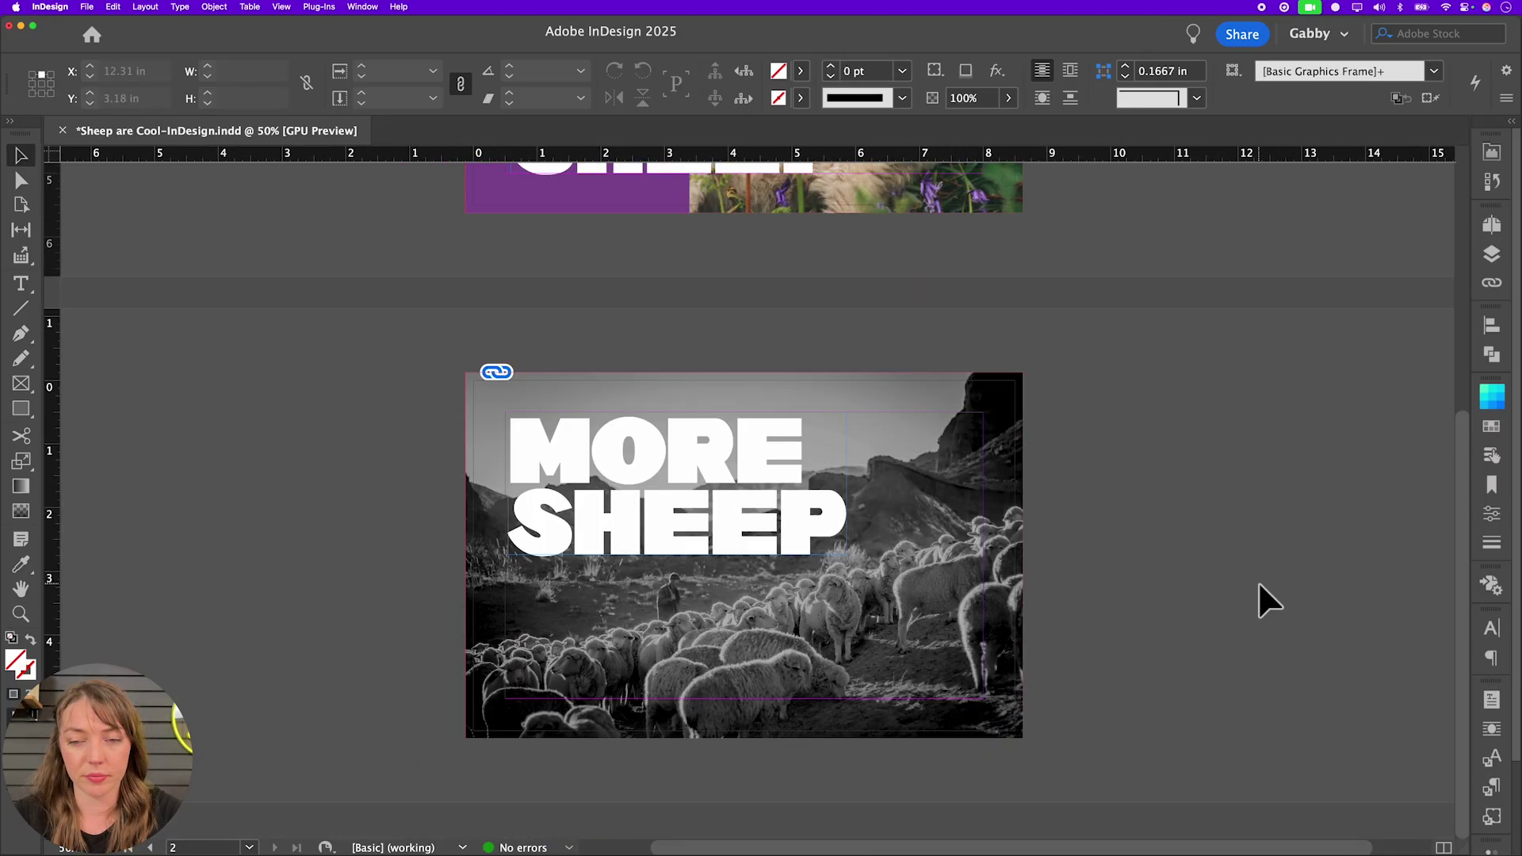
pyautogui.hotkey('shift', 'pageup')
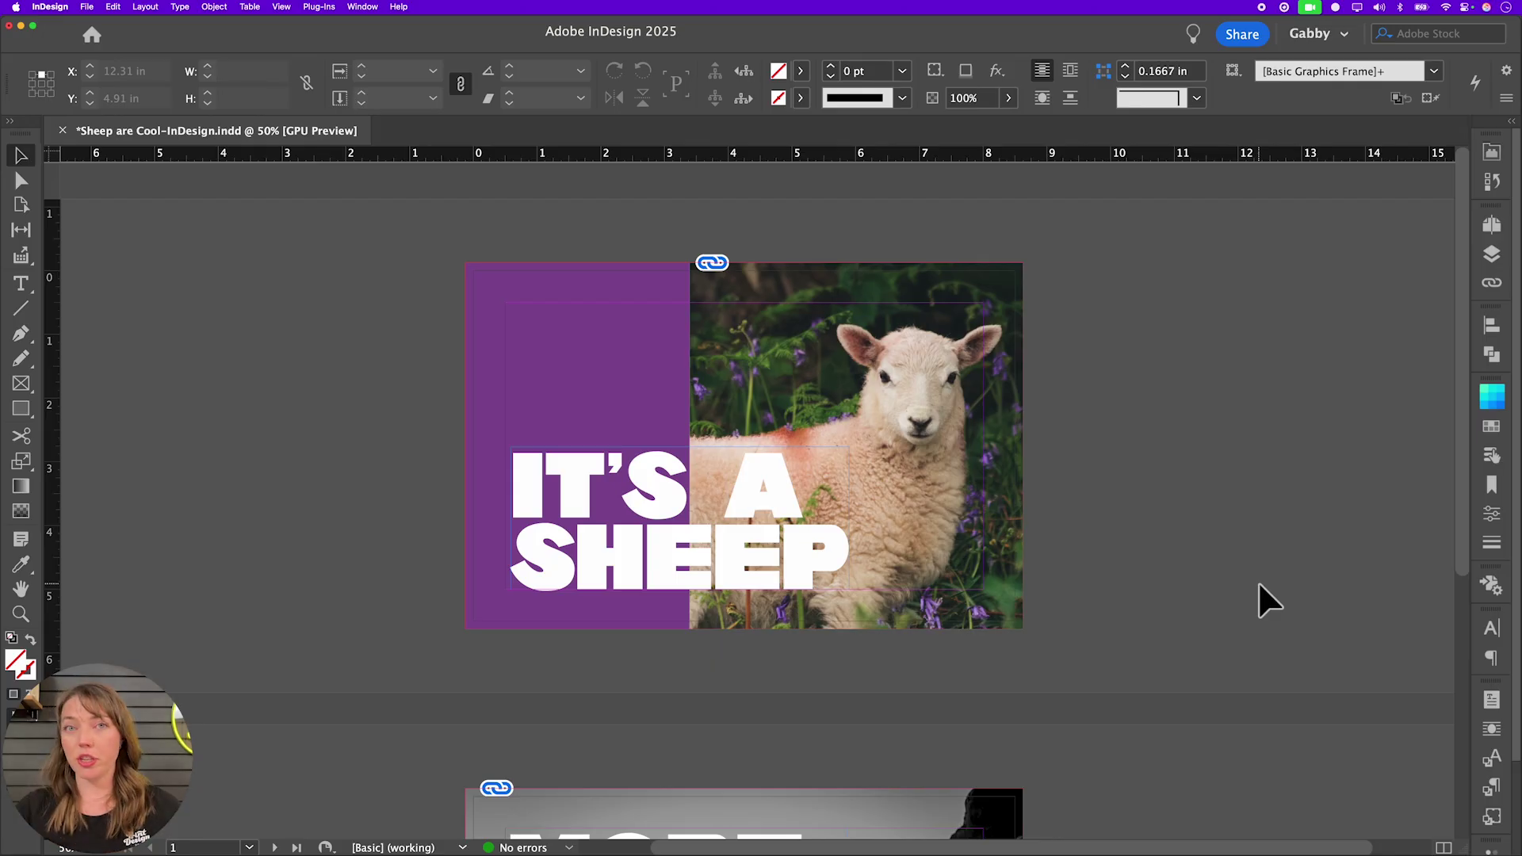
# - Show the Swatches panel with the c58m80y0k0 swatch and its flyout menu
pyautogui.click(1491, 425)
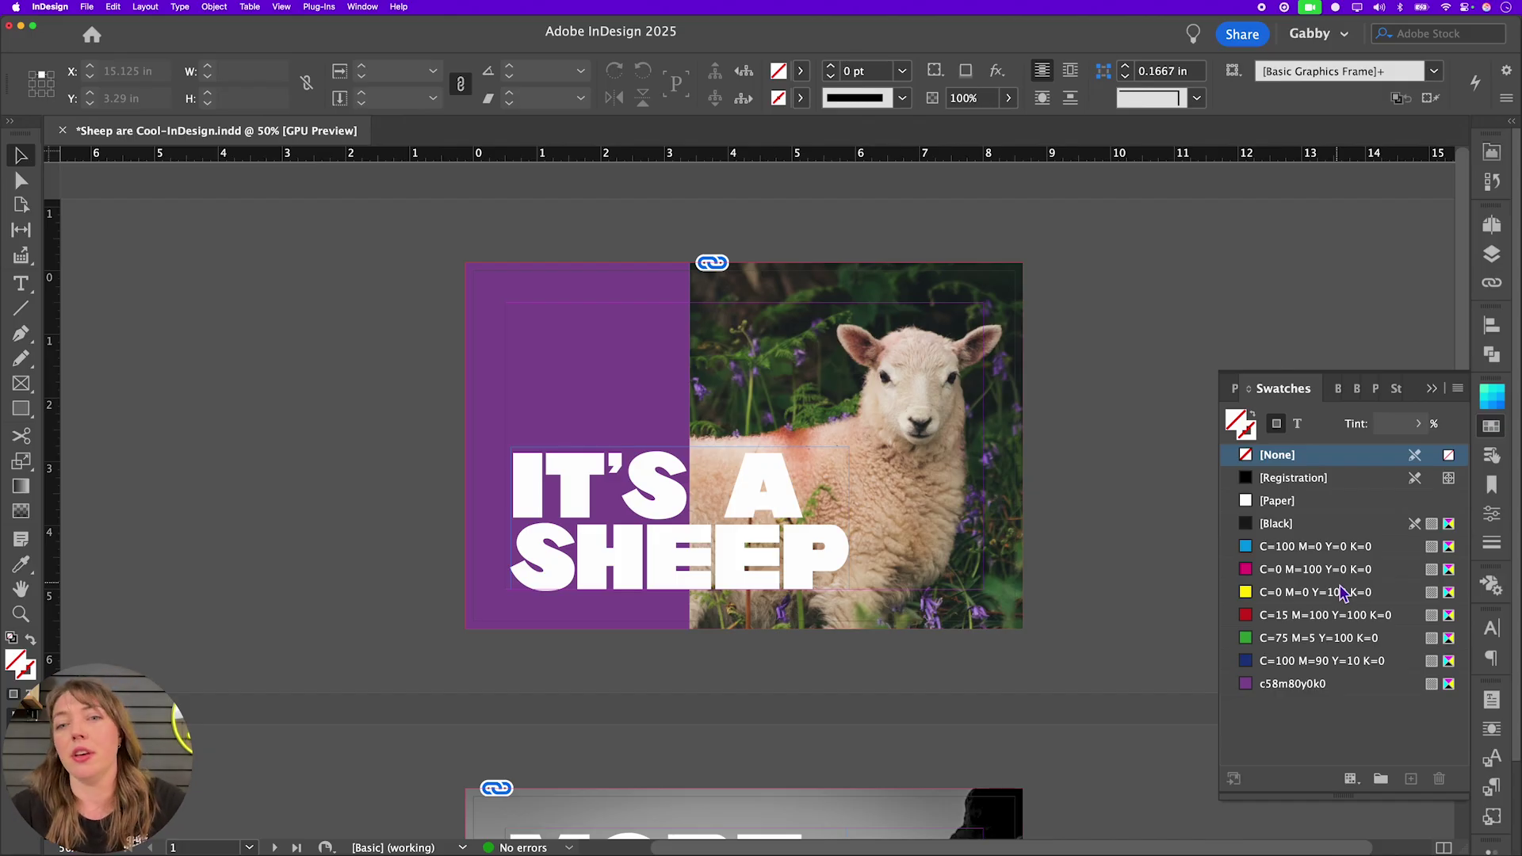
pyautogui.click(1458, 389)
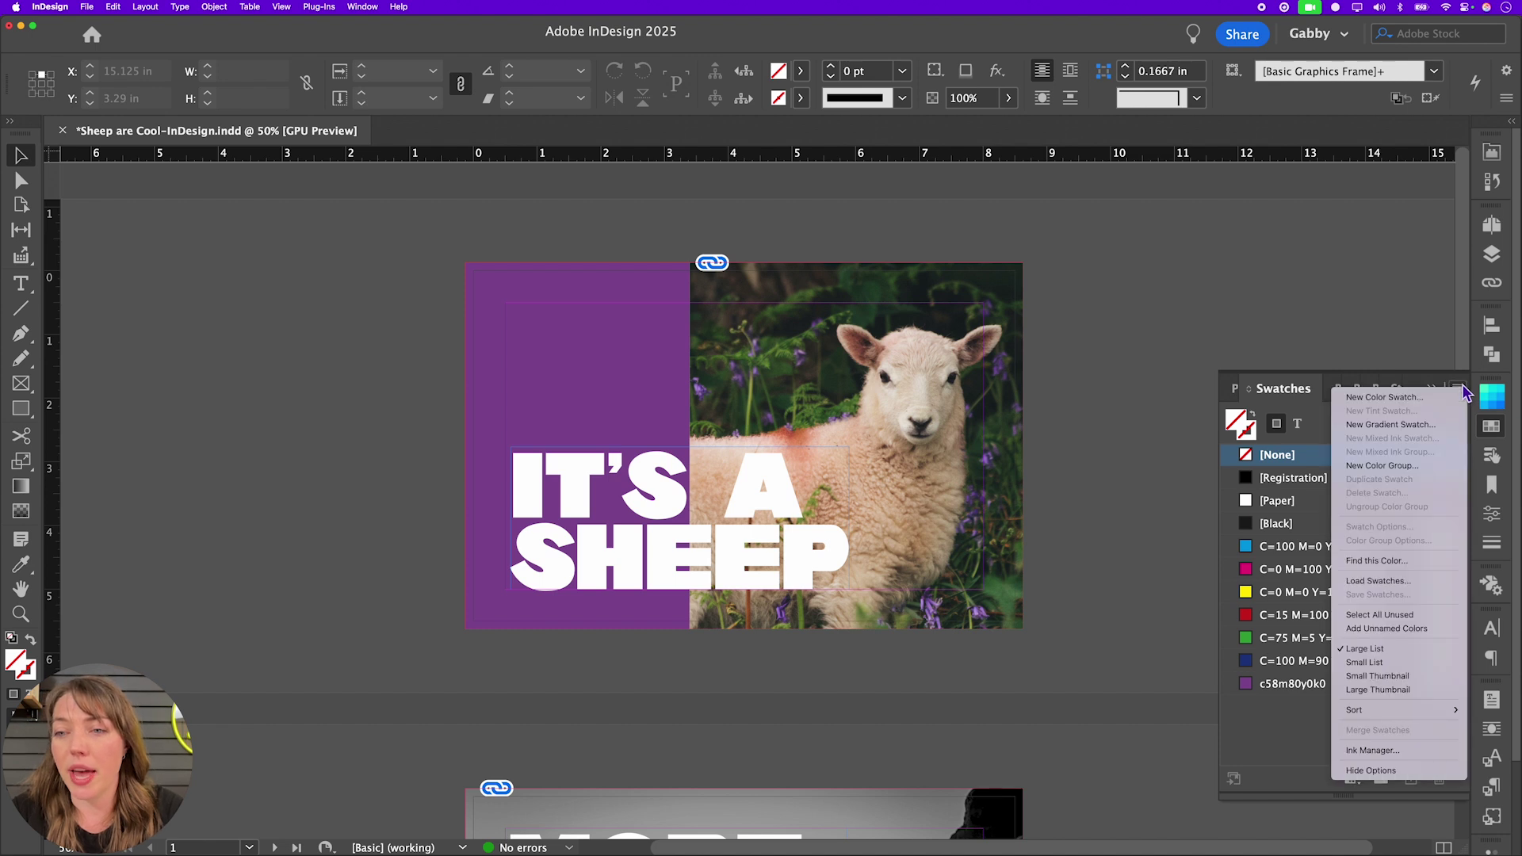
# - Delete all unused swatches, then add the document's unnamed colours as swatches
pyautogui.click(1416, 615)
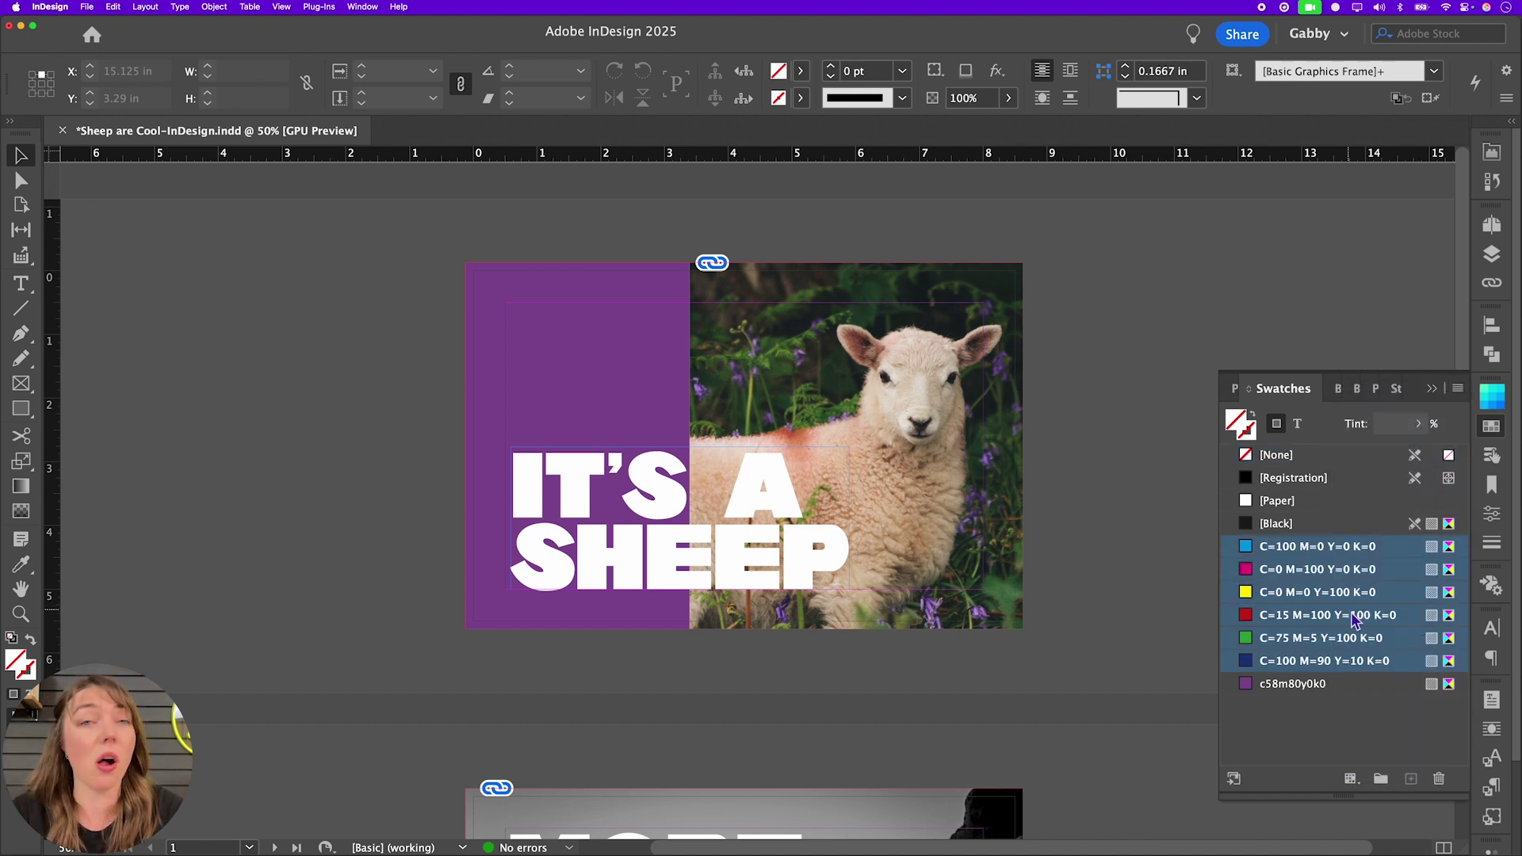
pyautogui.click(1439, 780)
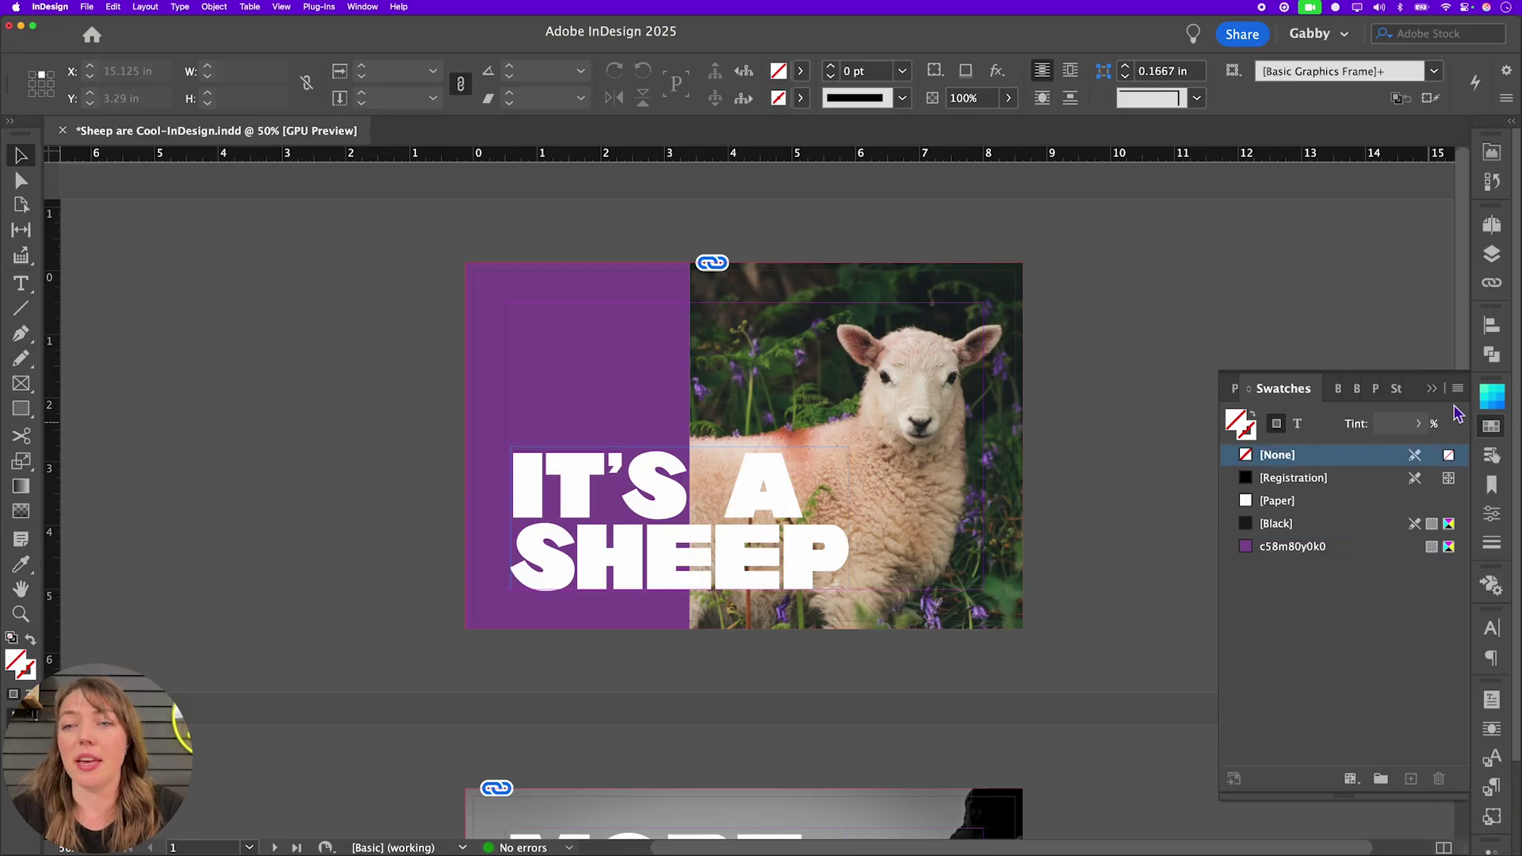
pyautogui.click(1457, 388)
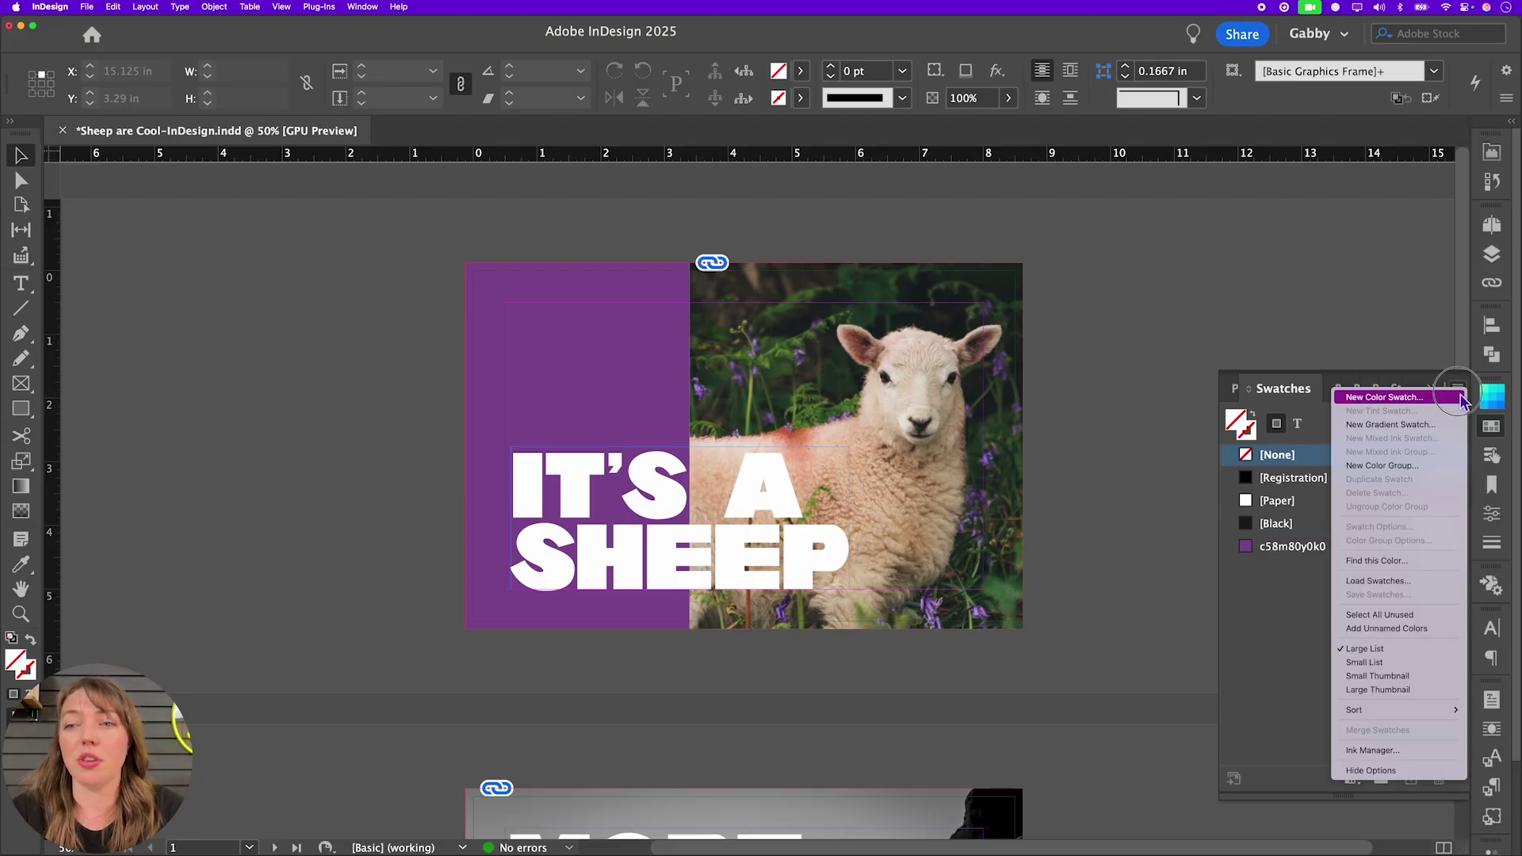
pyautogui.click(1405, 629)
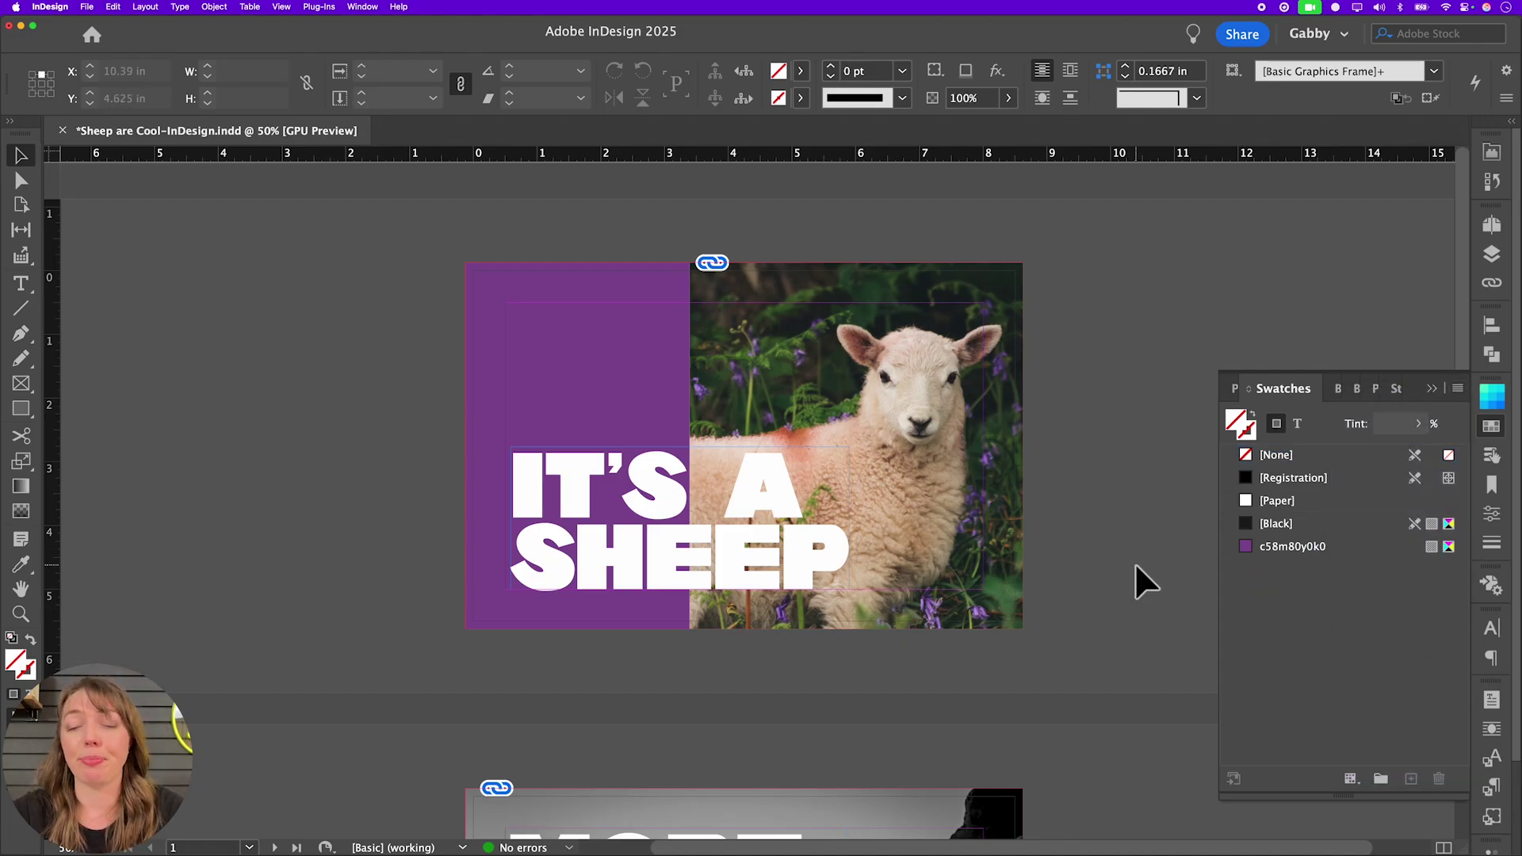
# - Try a black fill on the IT'S A SHEEP text frame, then undo it
pyautogui.click(1331, 526)
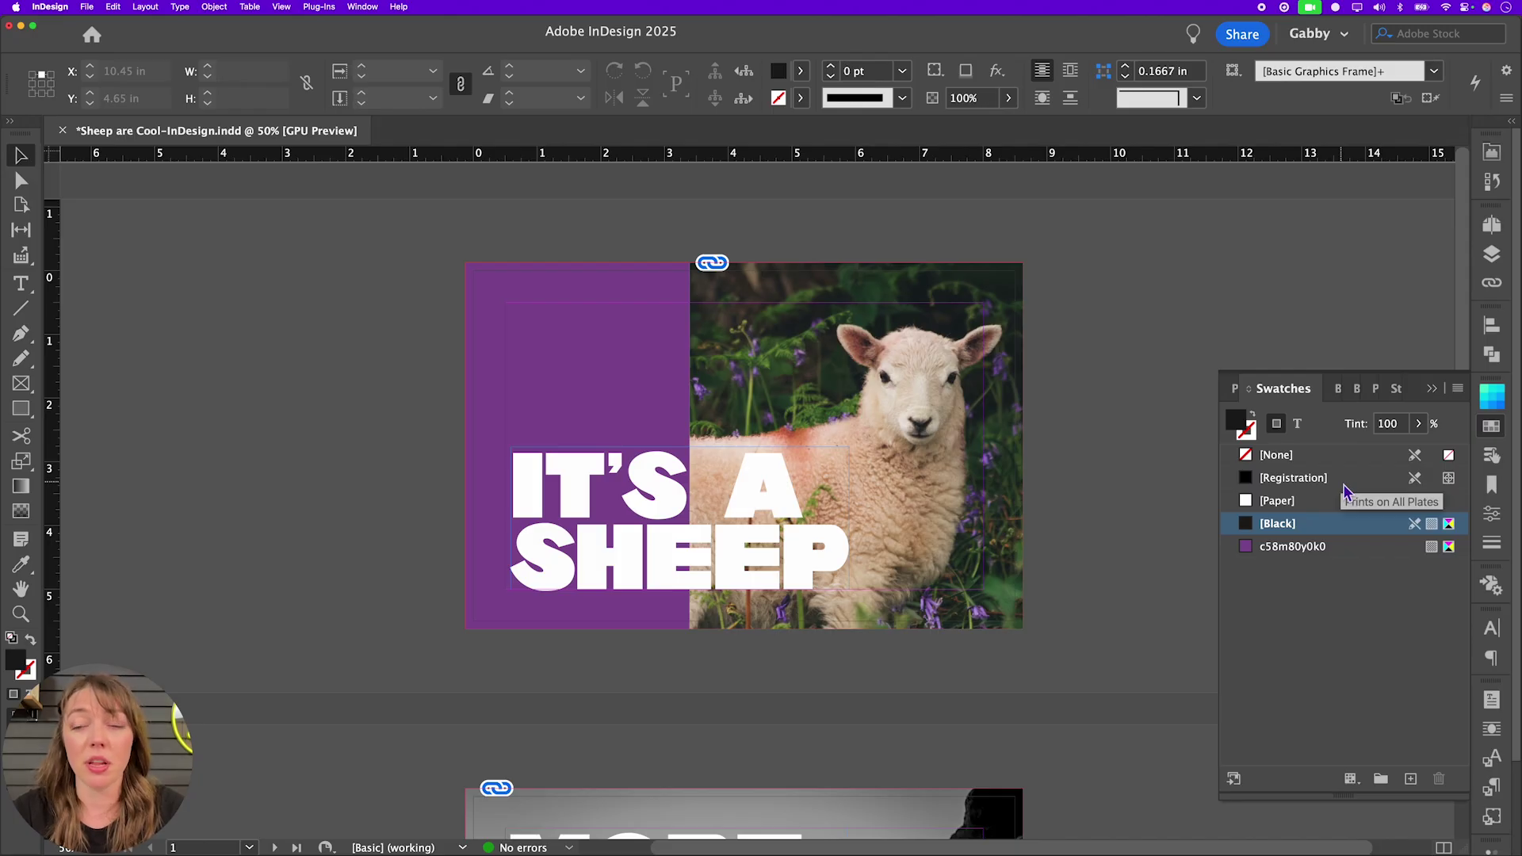
pyautogui.click(720, 543)
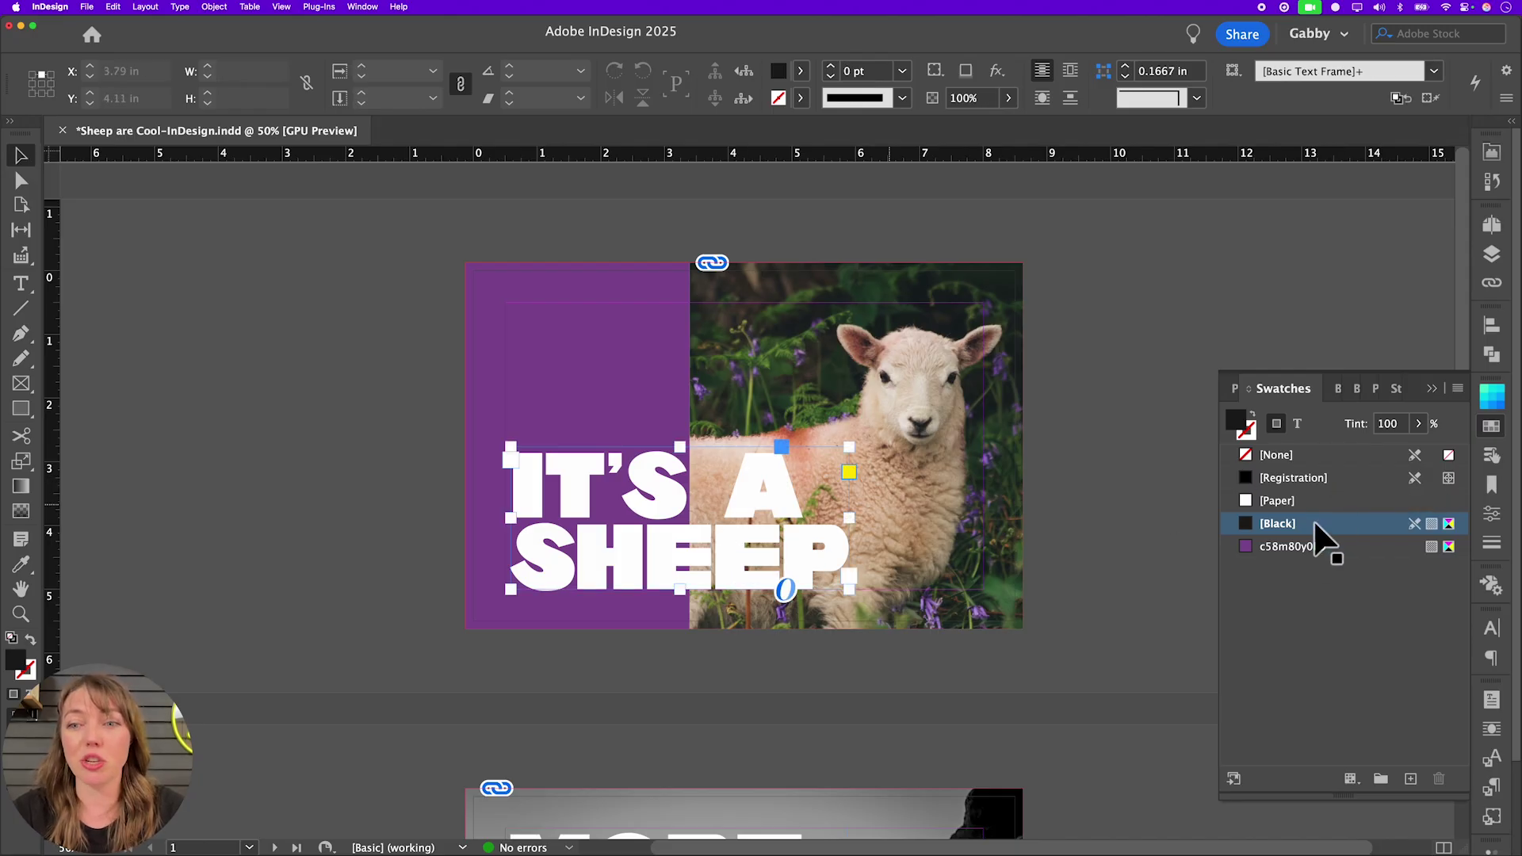
pyautogui.click(1278, 525)
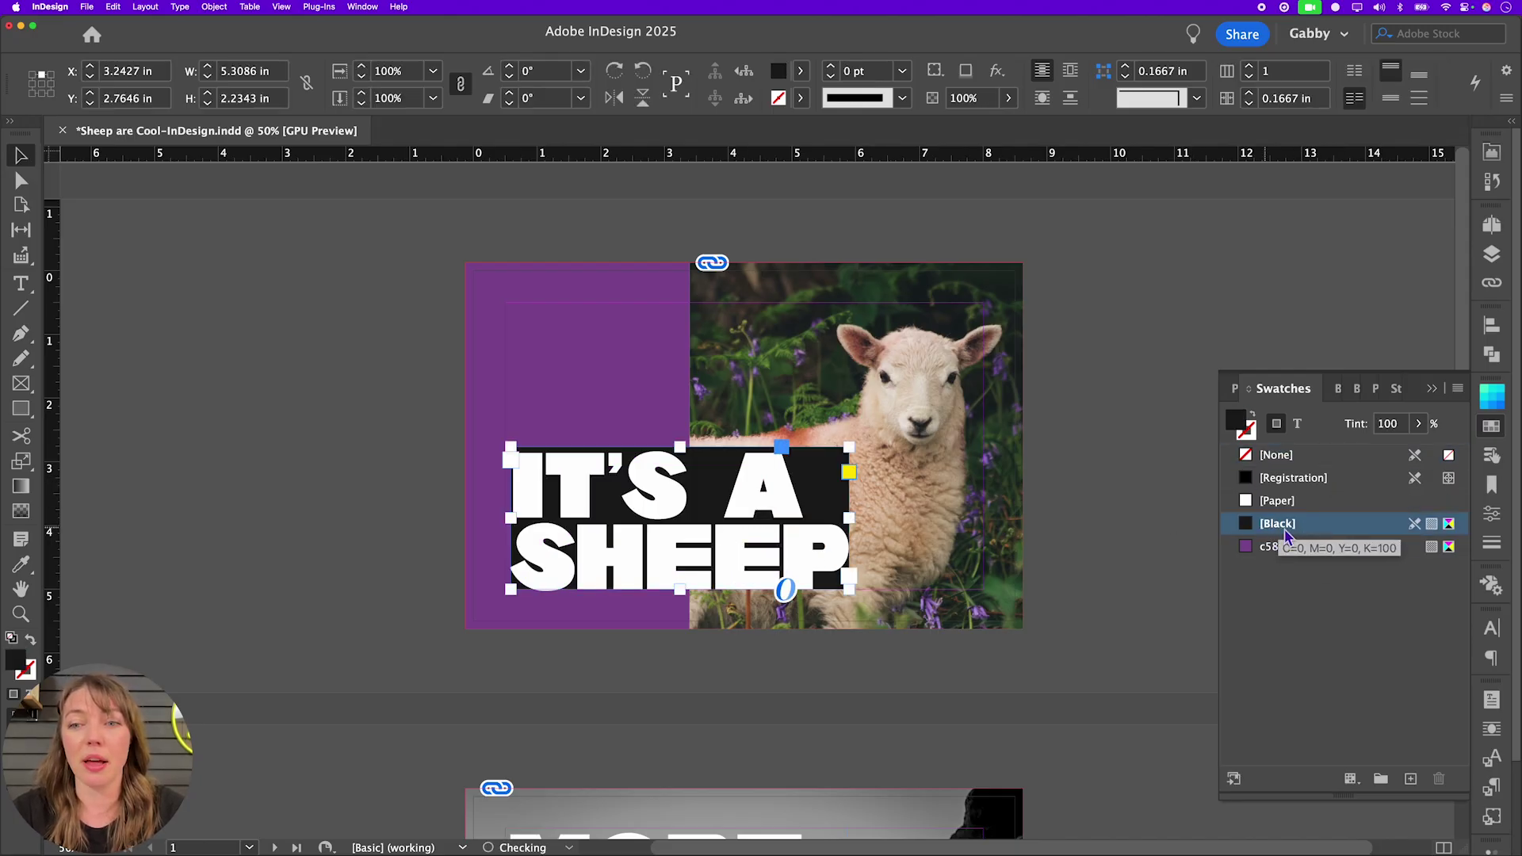
pyautogui.press('super+z')
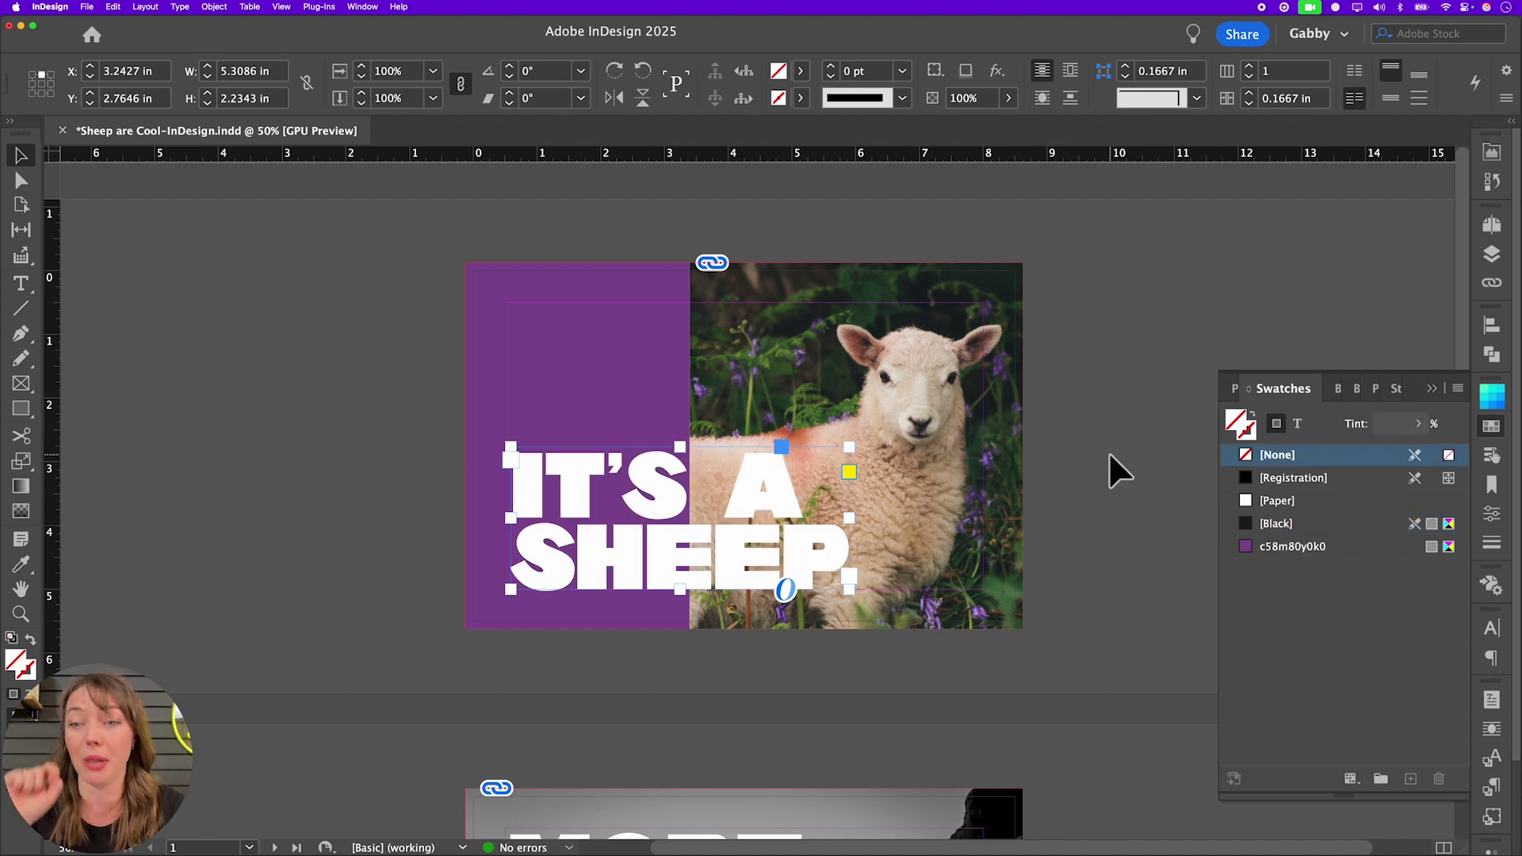
pyautogui.click(1108, 450)
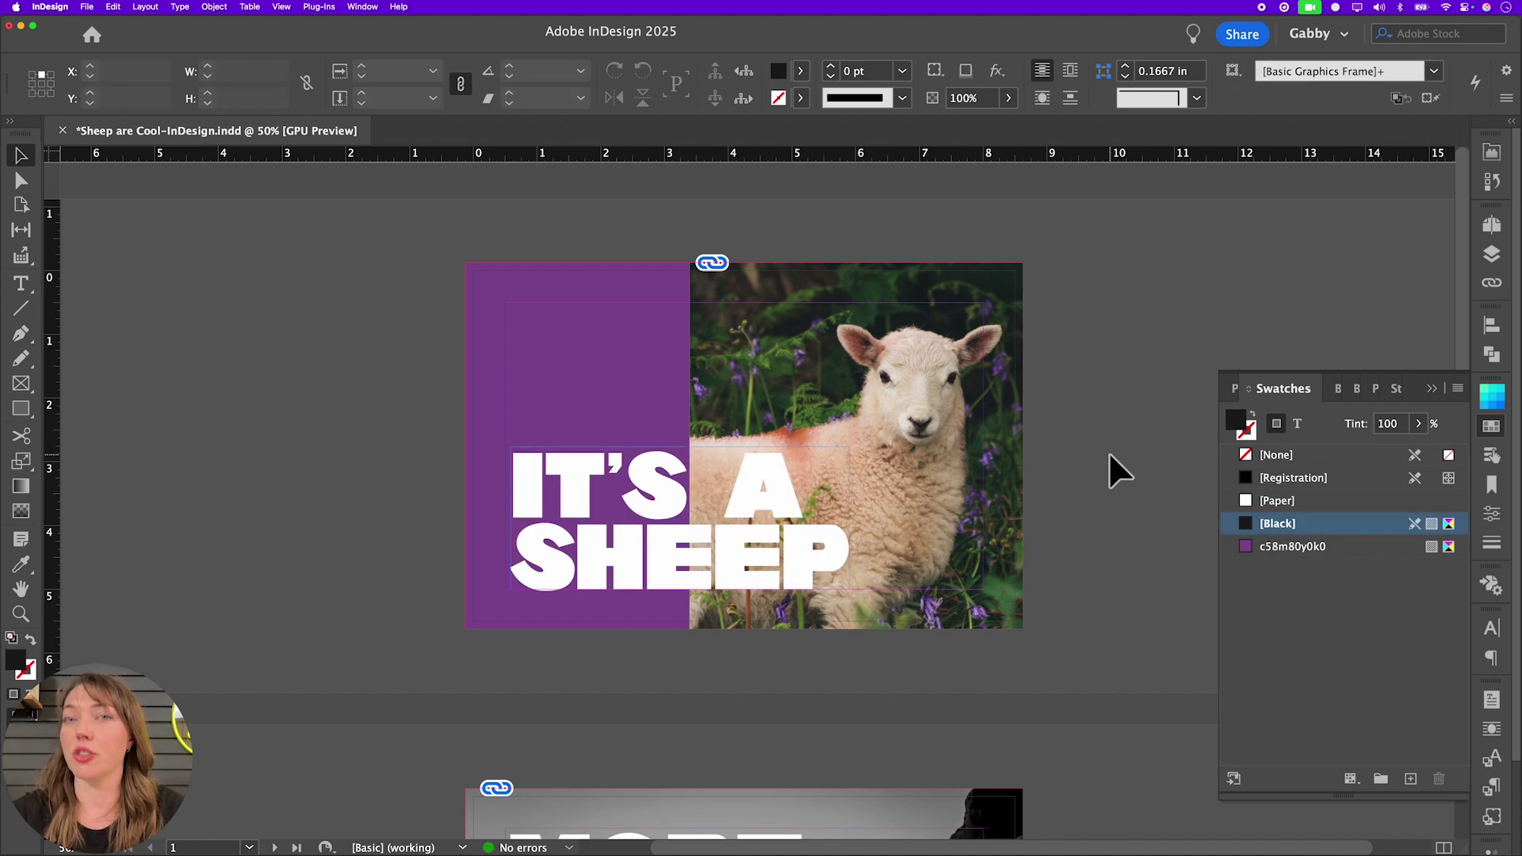
# - Add a new Layer 2 and place it below Layer 1
pyautogui.click(1491, 254)
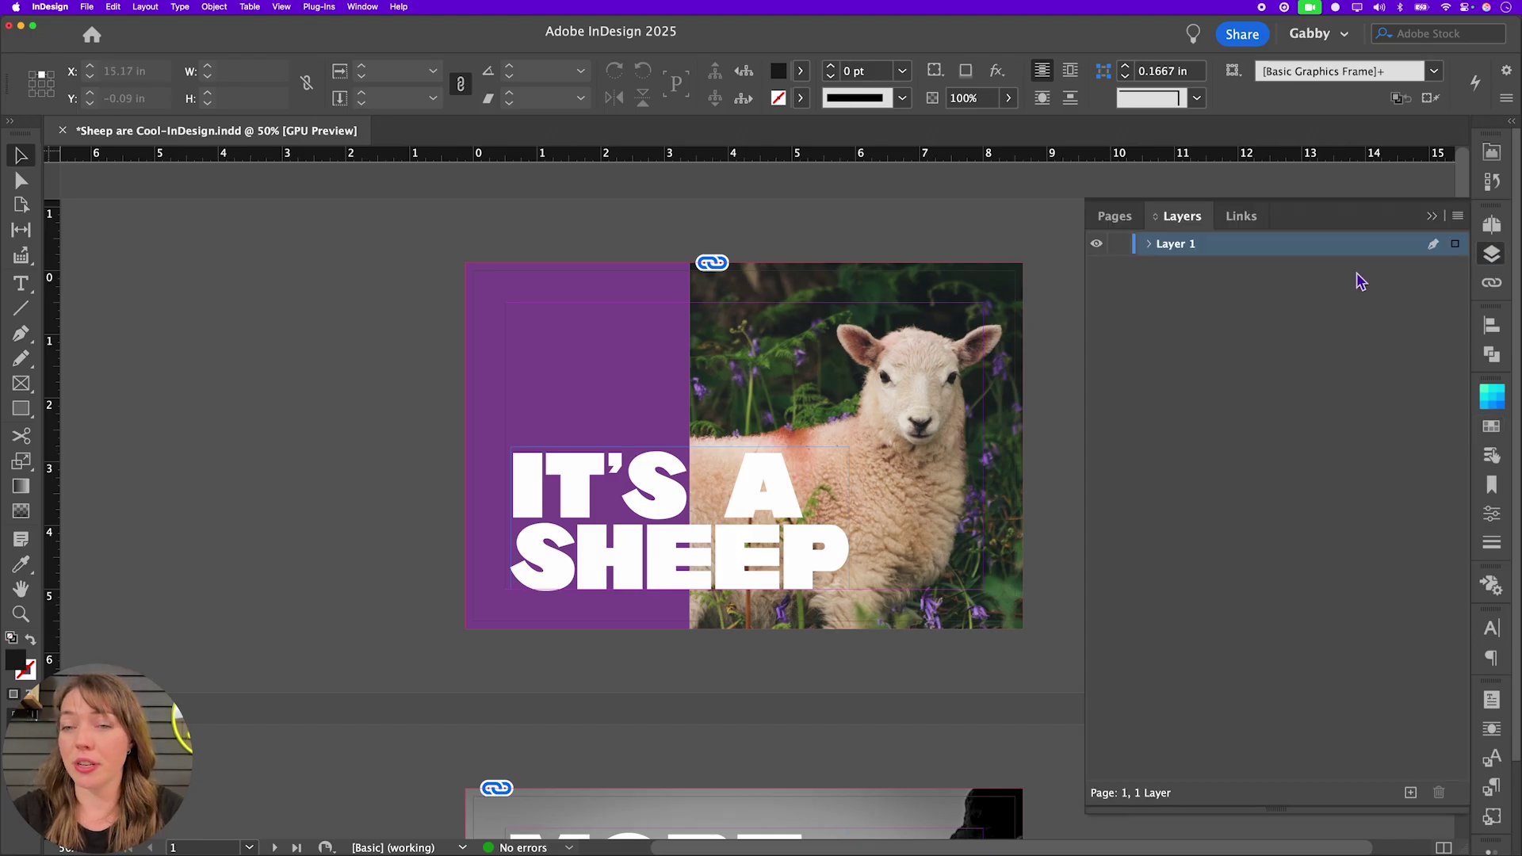
pyautogui.click(1106, 246)
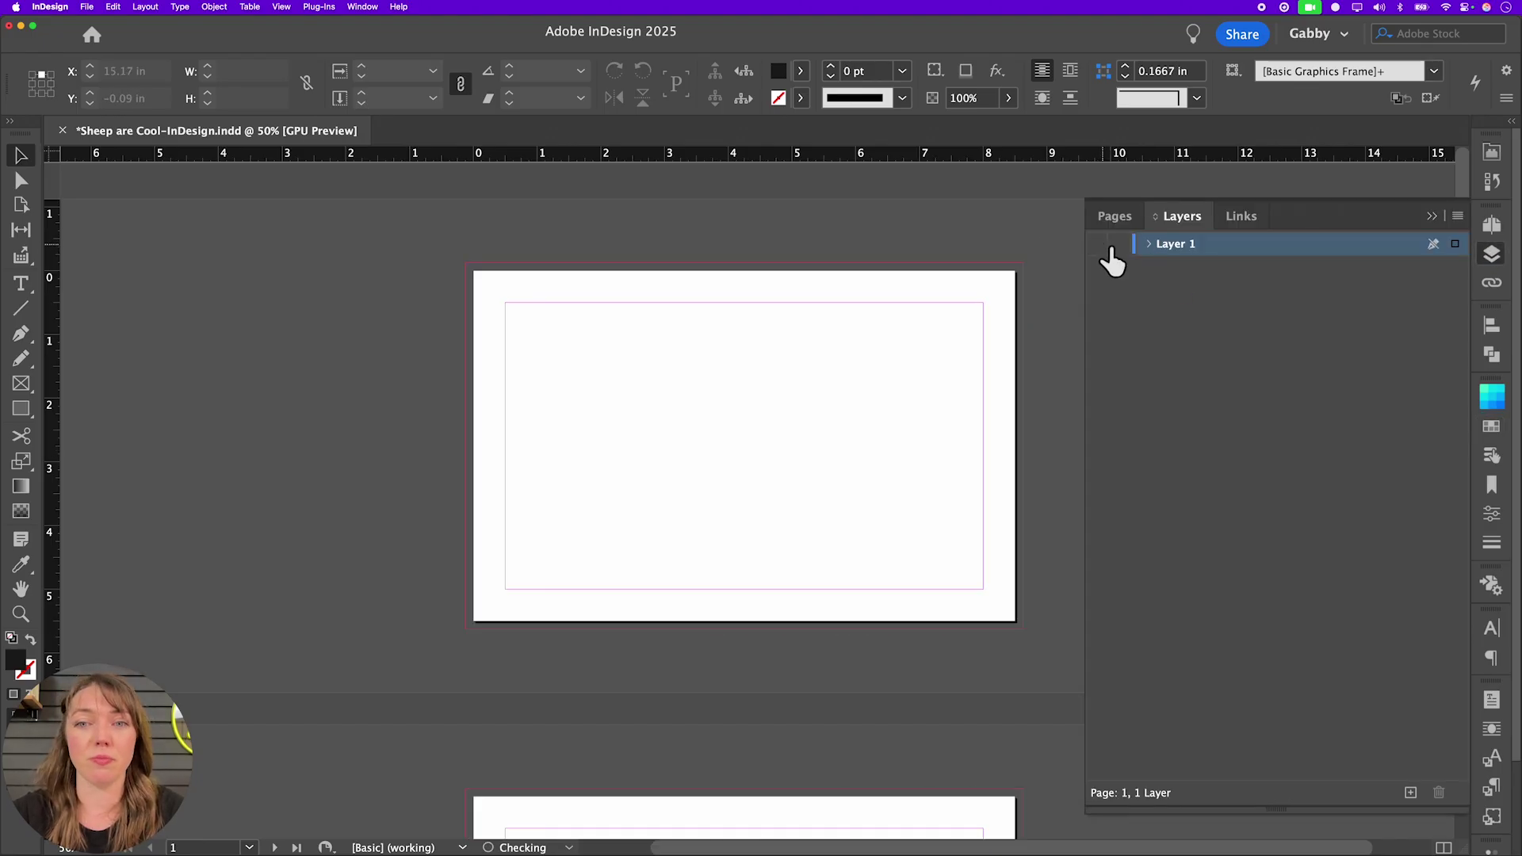
pyautogui.click(1106, 246)
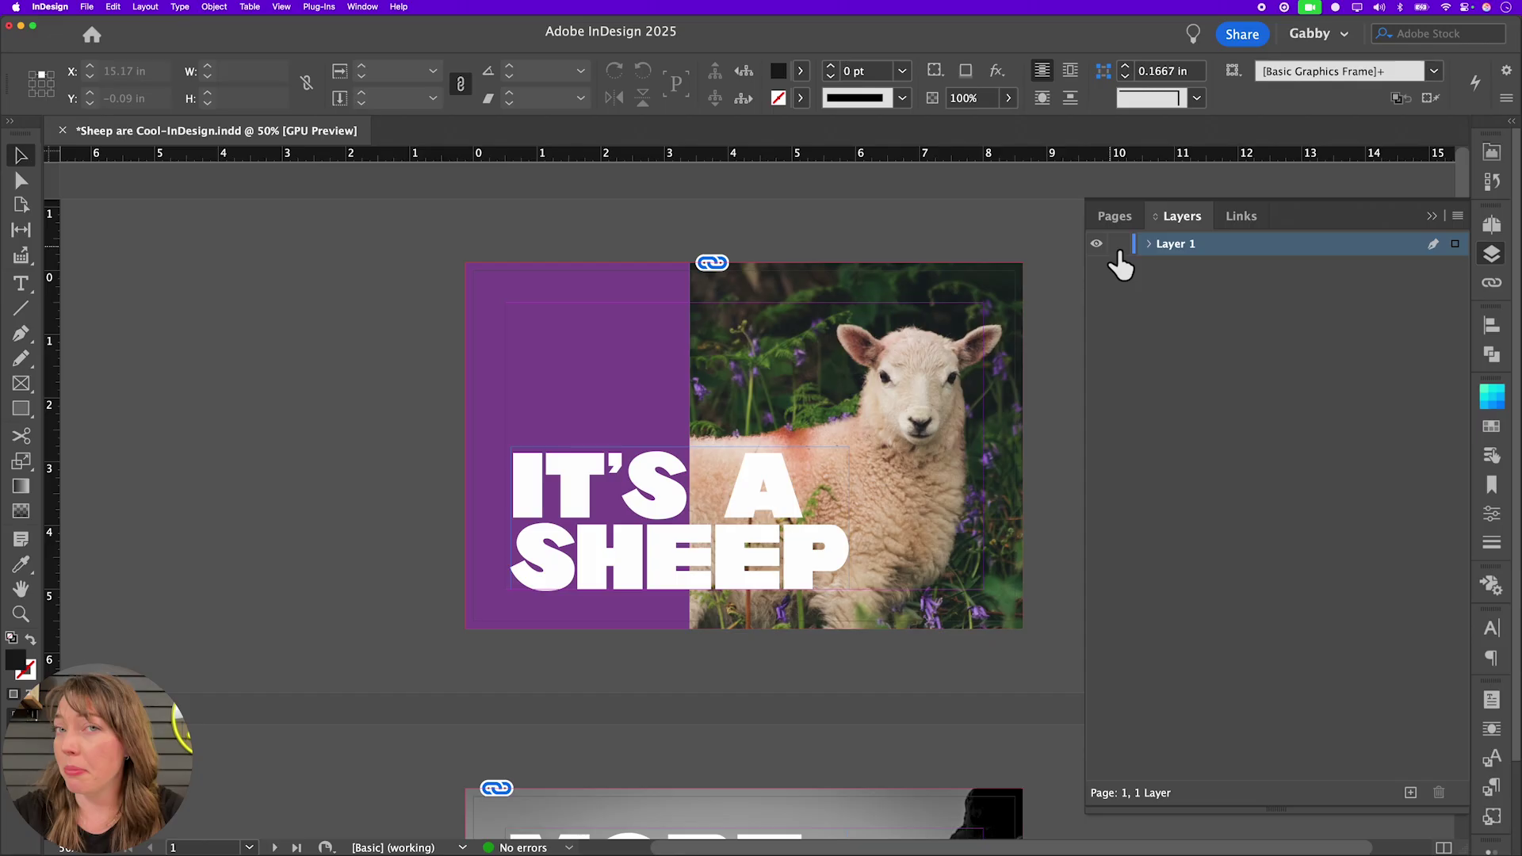
pyautogui.click(1149, 245)
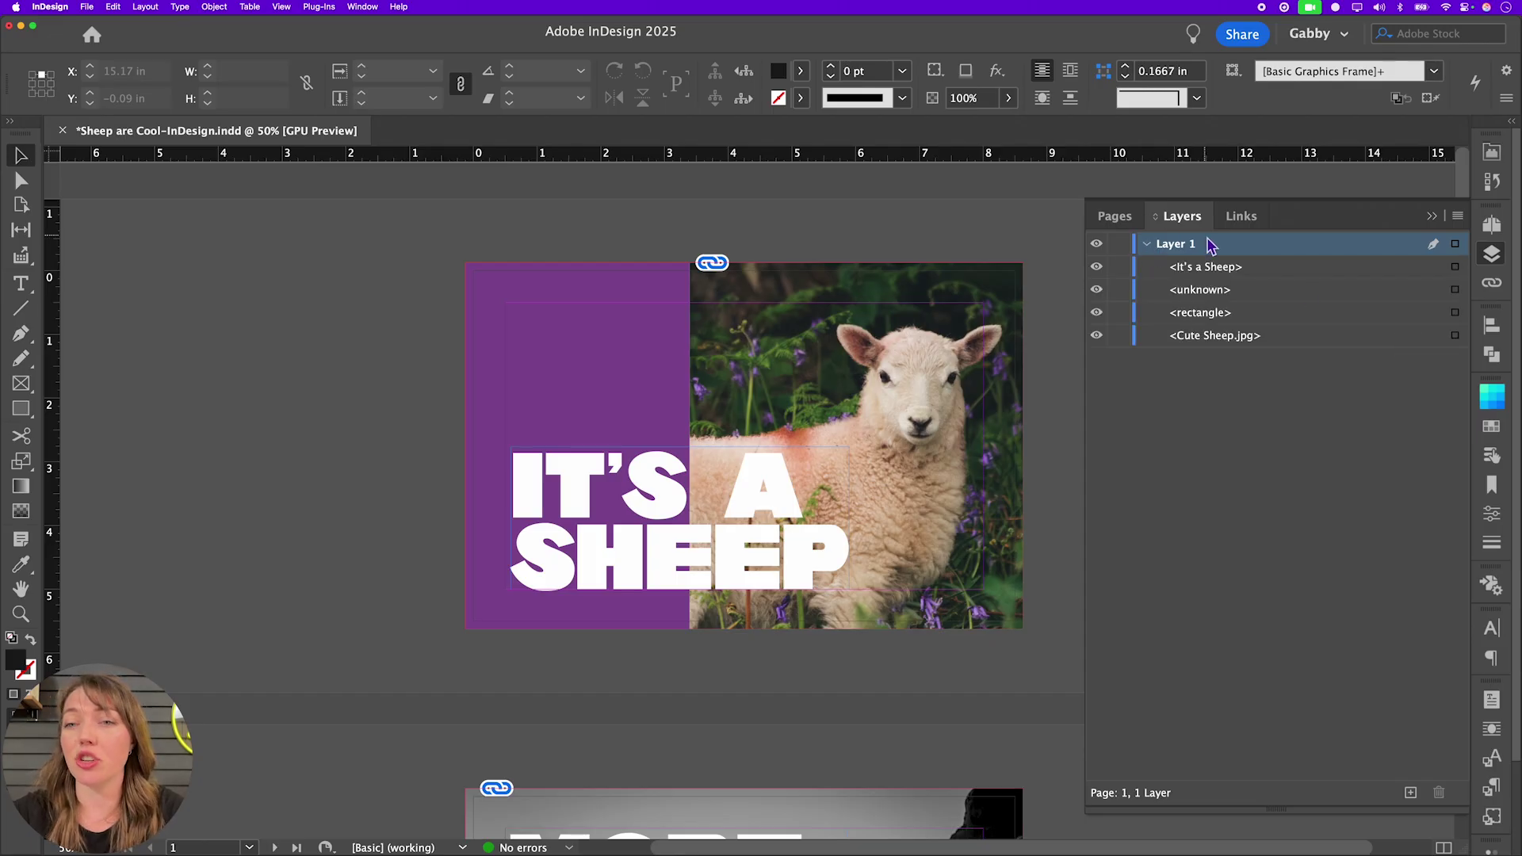
pyautogui.click(1149, 245)
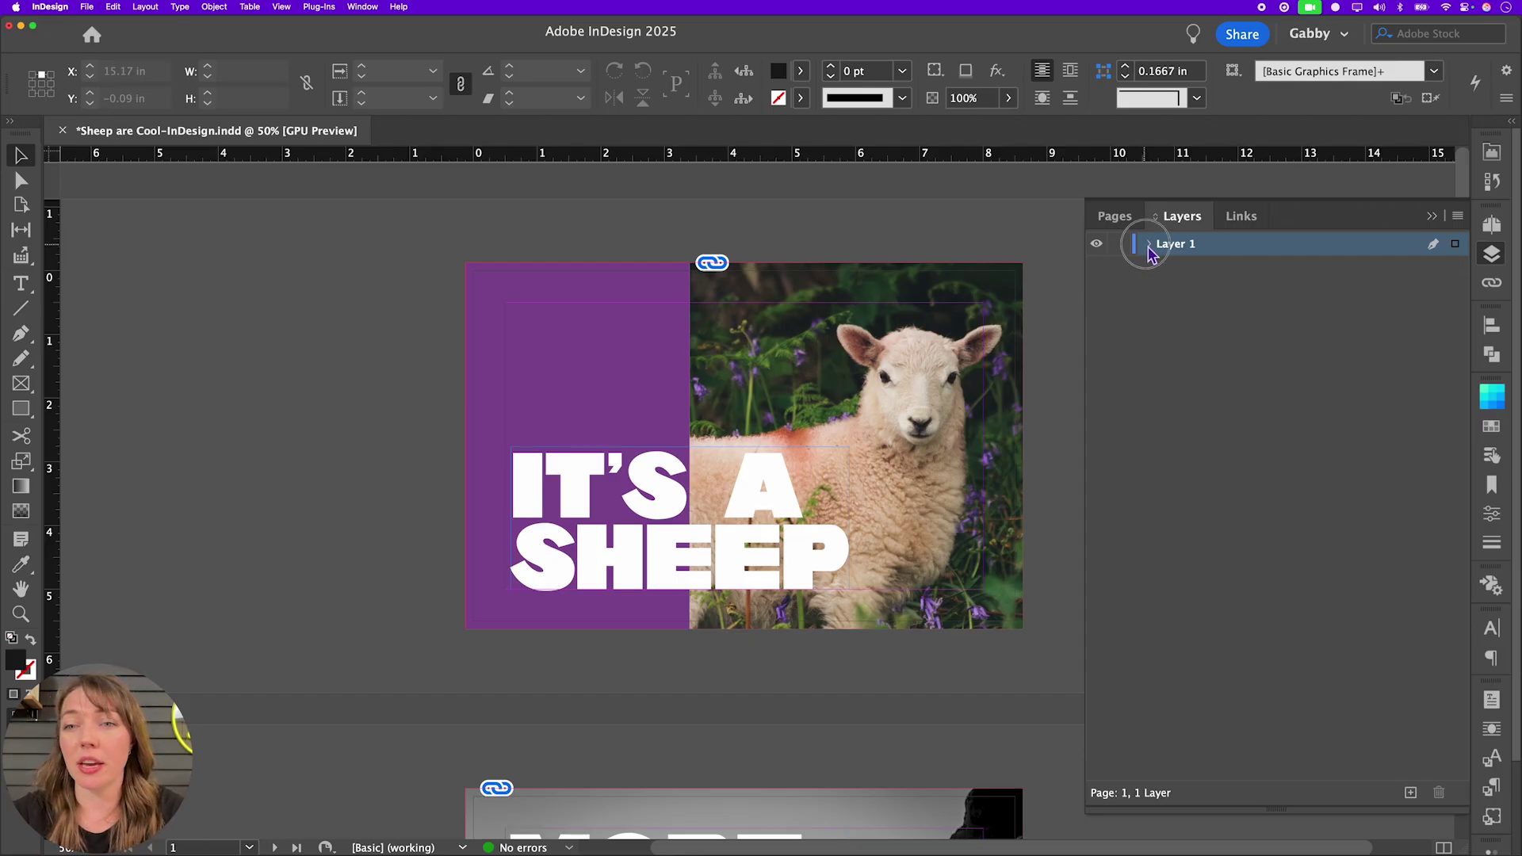
pyautogui.click(1411, 791)
pyautogui.moveTo(1266, 277); pyautogui.dragTo(1223, 299)
# - Move the purple frame onto Layer 2 and lock that layer
pyautogui.click(606, 294)
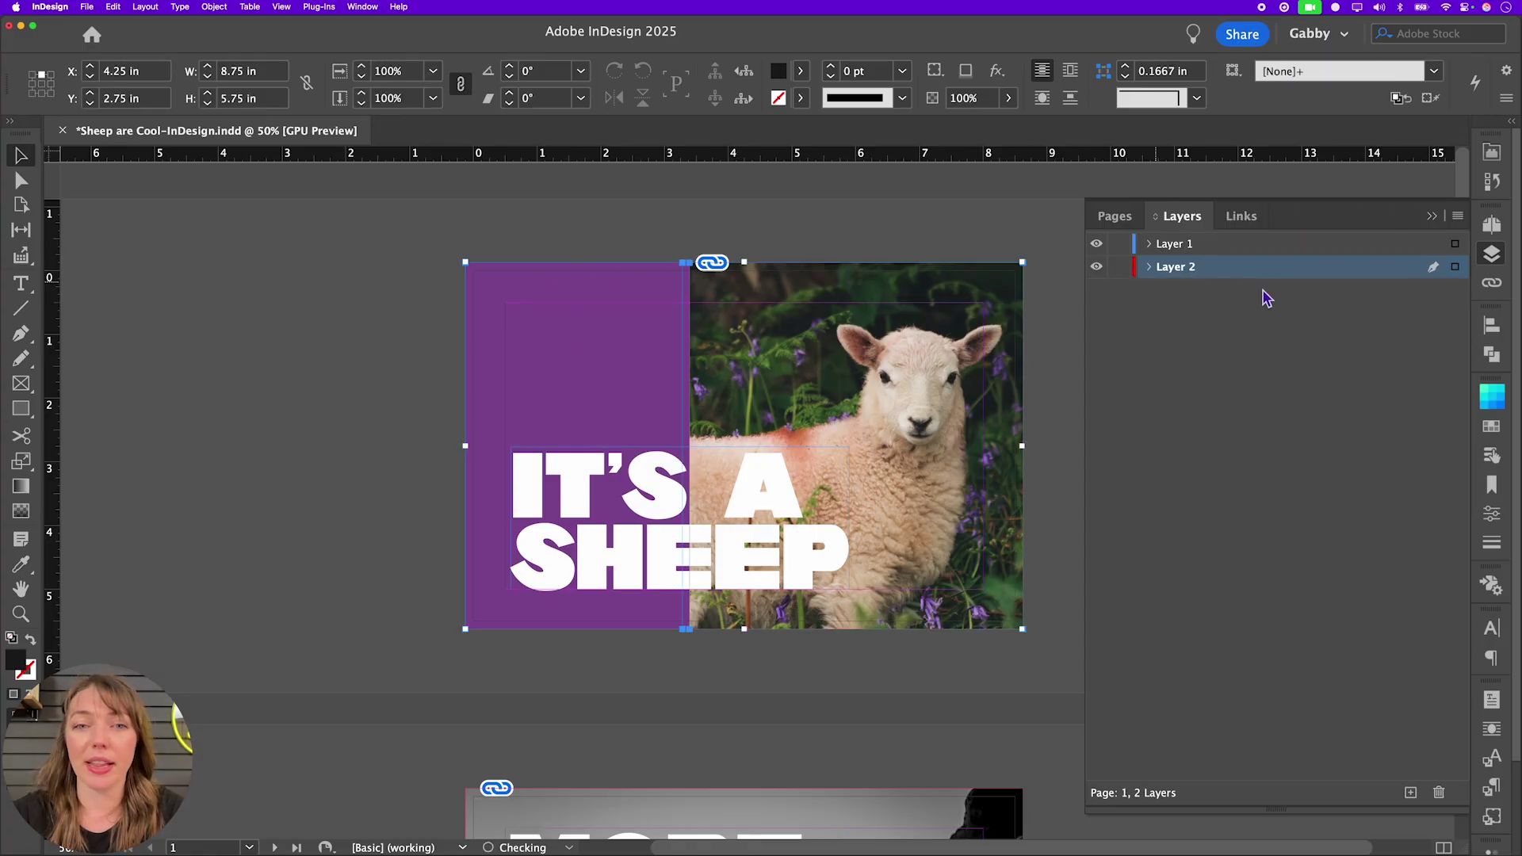
pyautogui.moveTo(1464, 248)
pyautogui.mouseDown()
pyautogui.moveTo(1467, 286)
pyautogui.moveTo(1457, 266)
pyautogui.mouseUp()
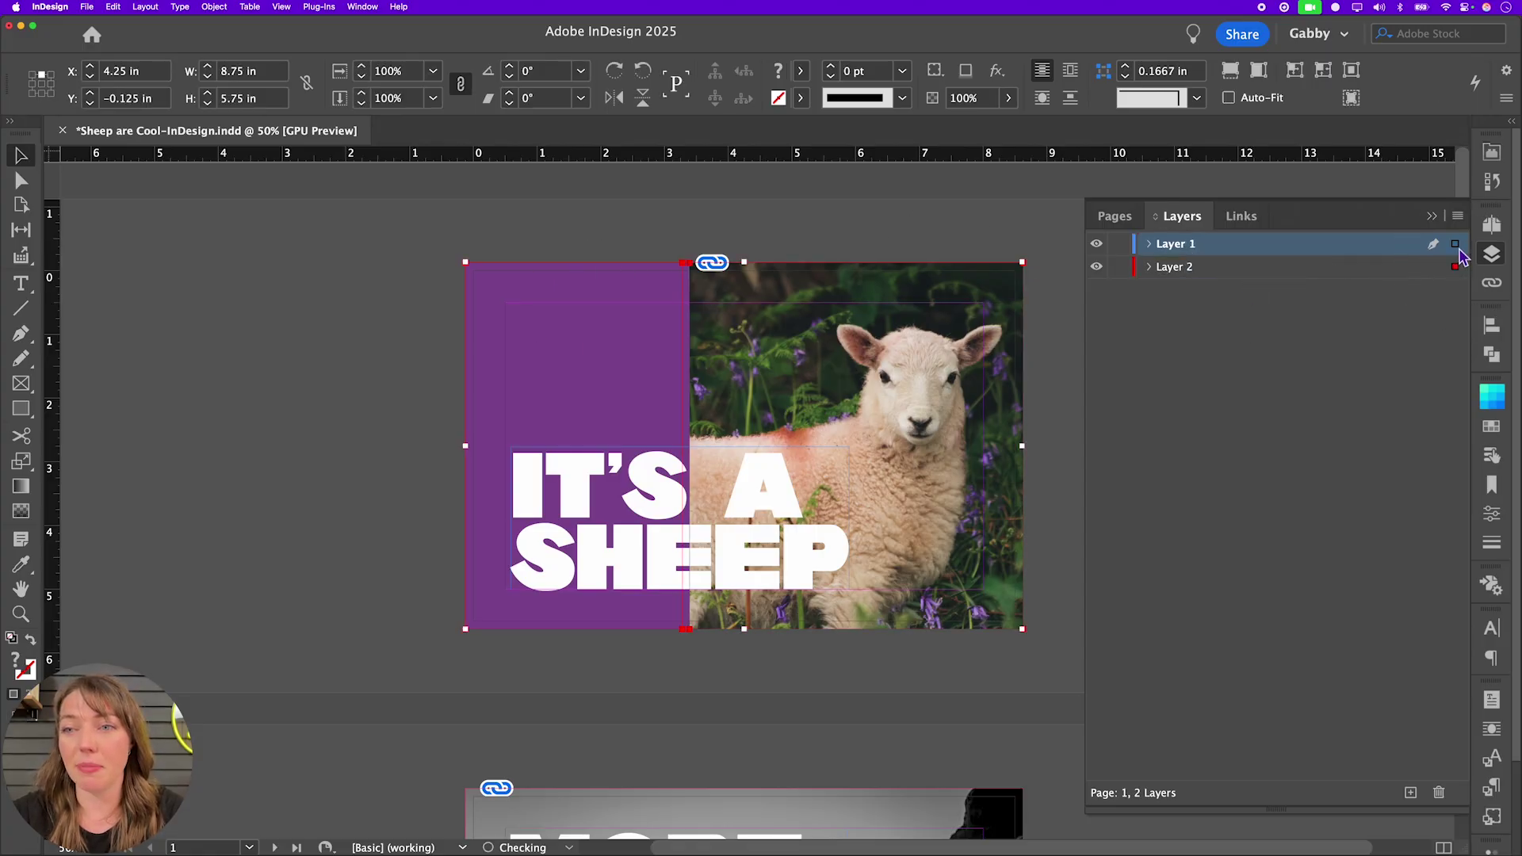
pyautogui.click(1105, 271)
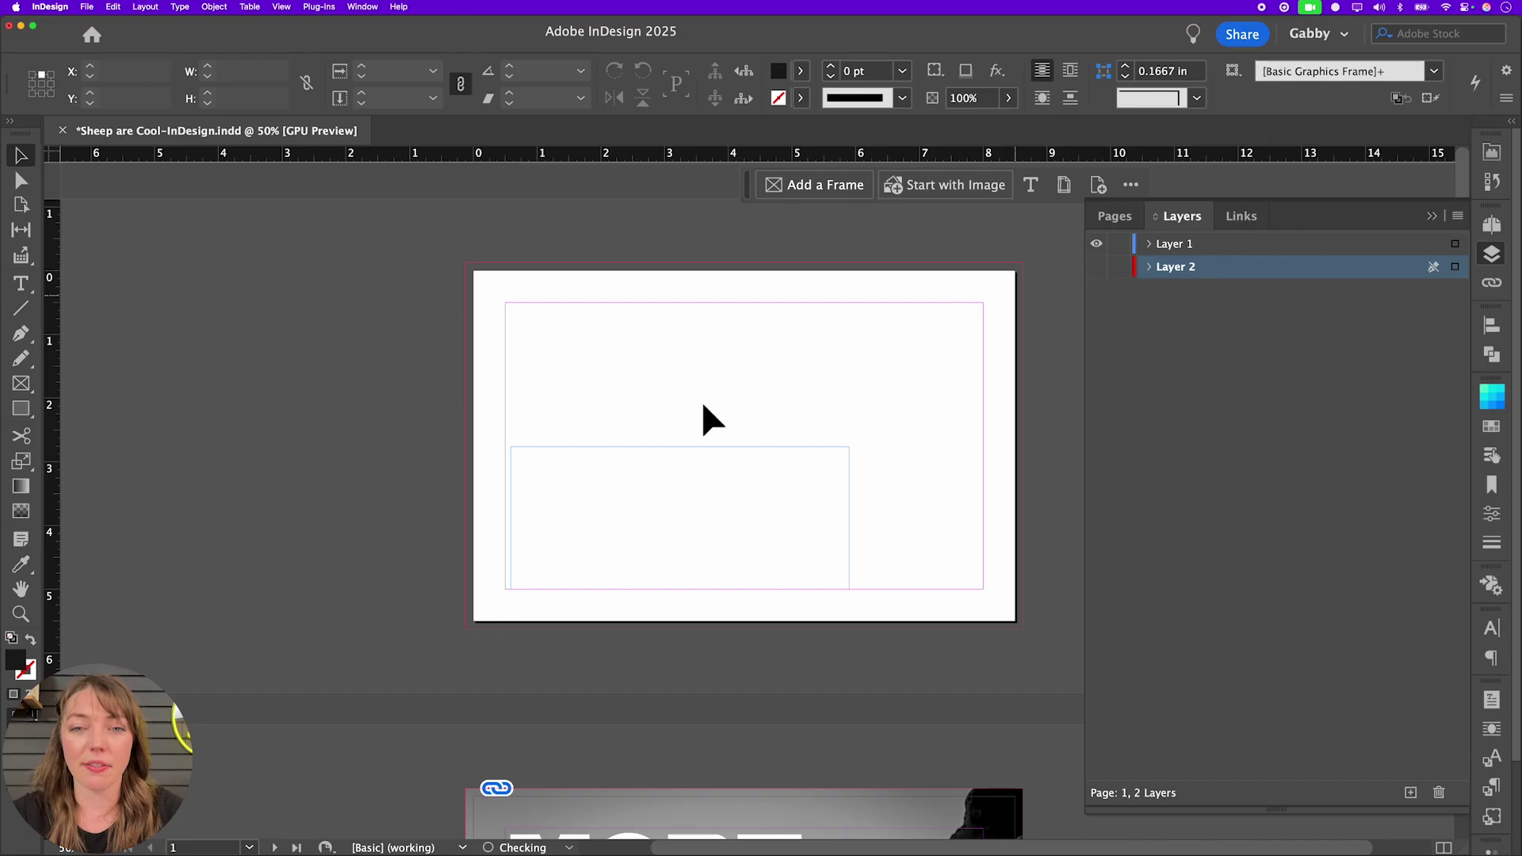
pyautogui.click(572, 536)
pyautogui.click(905, 326)
pyautogui.click(1096, 266)
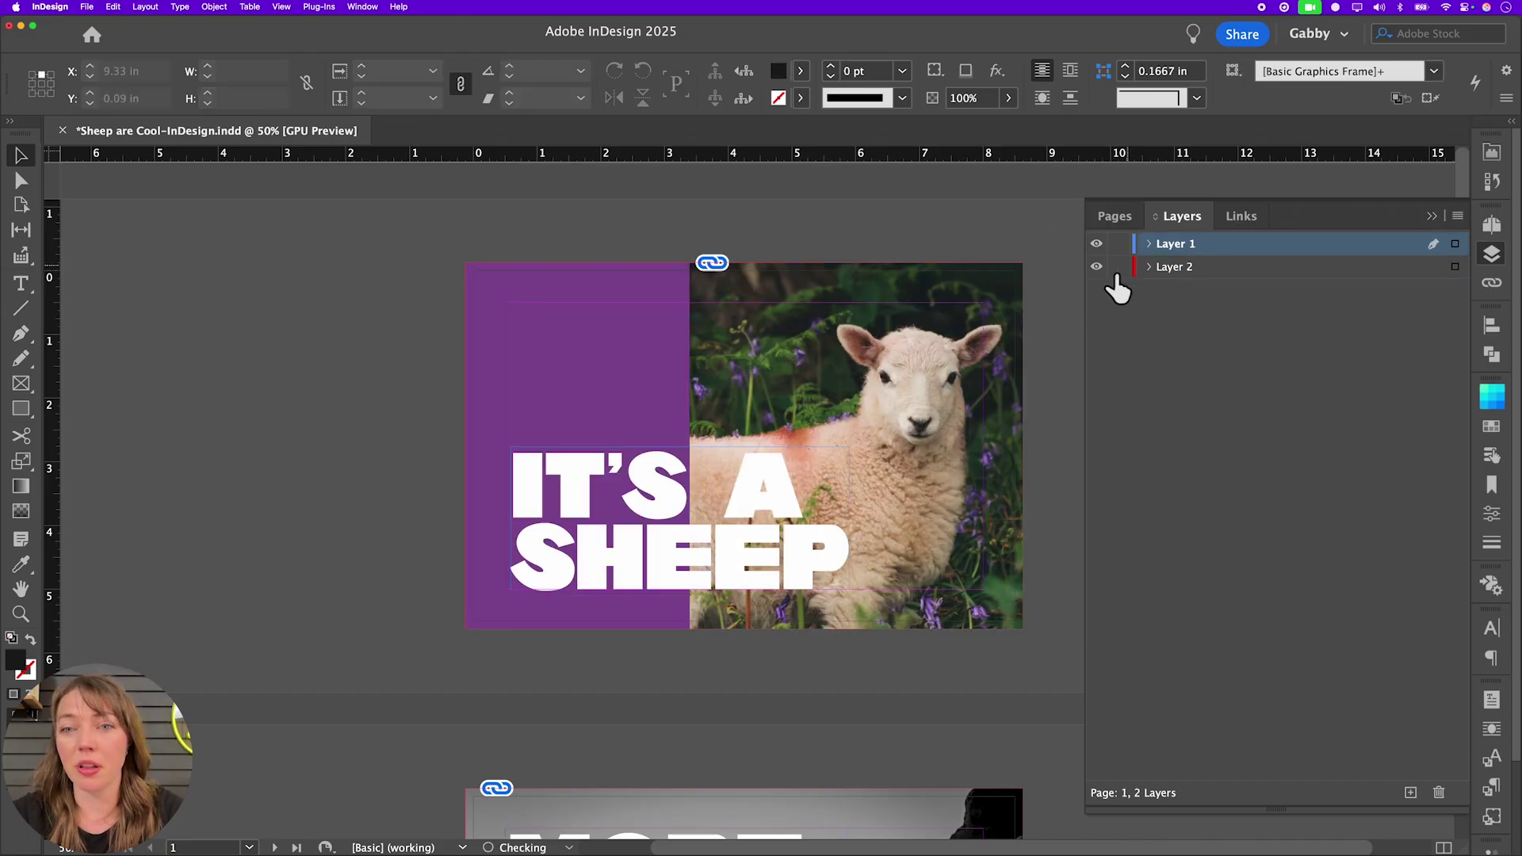
pyautogui.click(1118, 266)
pyautogui.moveTo(644, 438); pyautogui.dragTo(647, 344)
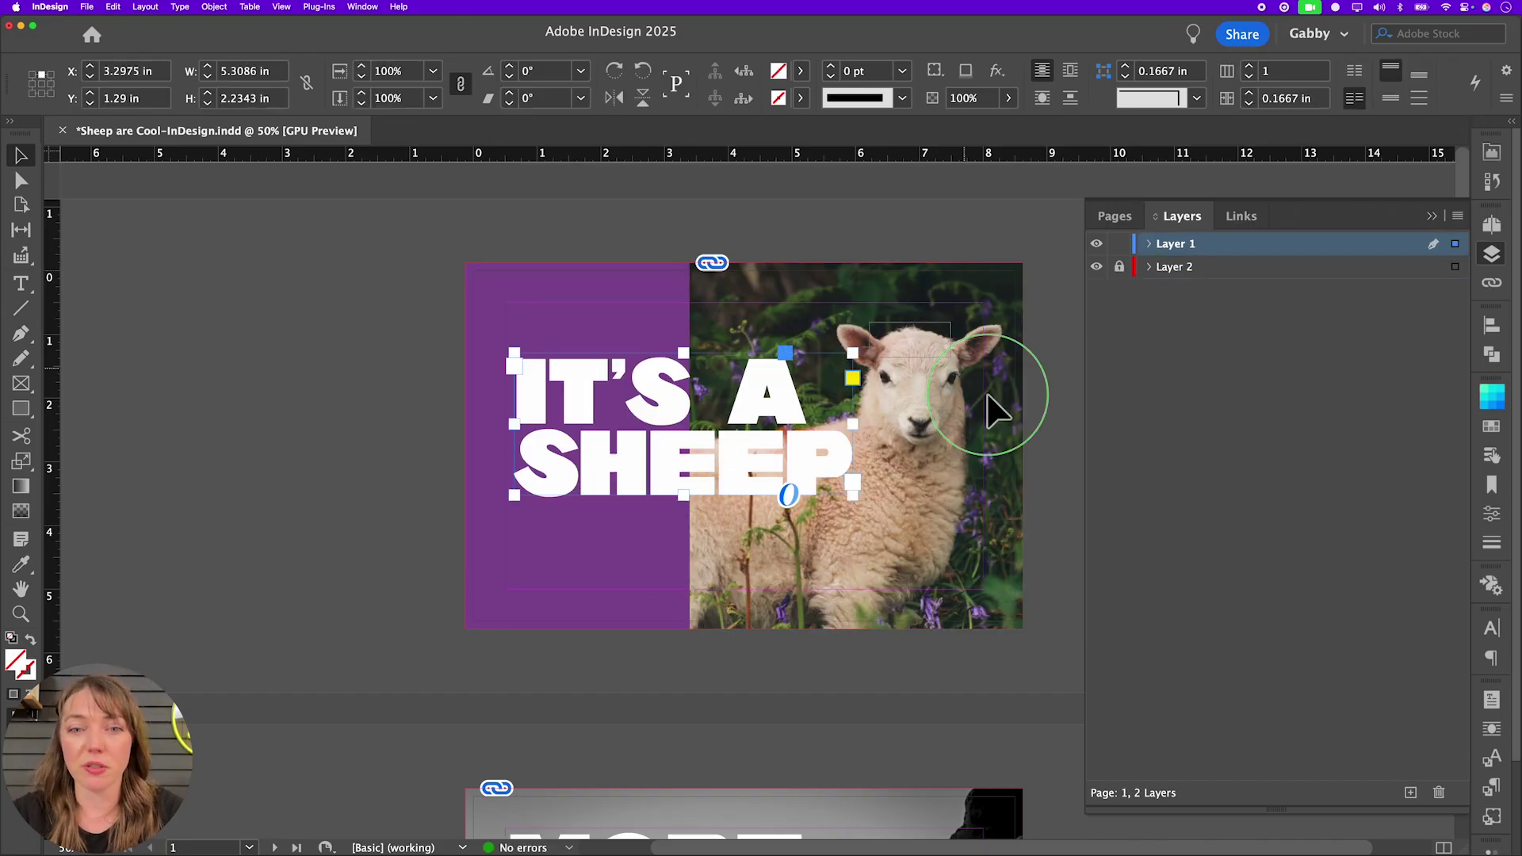
pyautogui.click(990, 408)
pyautogui.press('cmd+z')
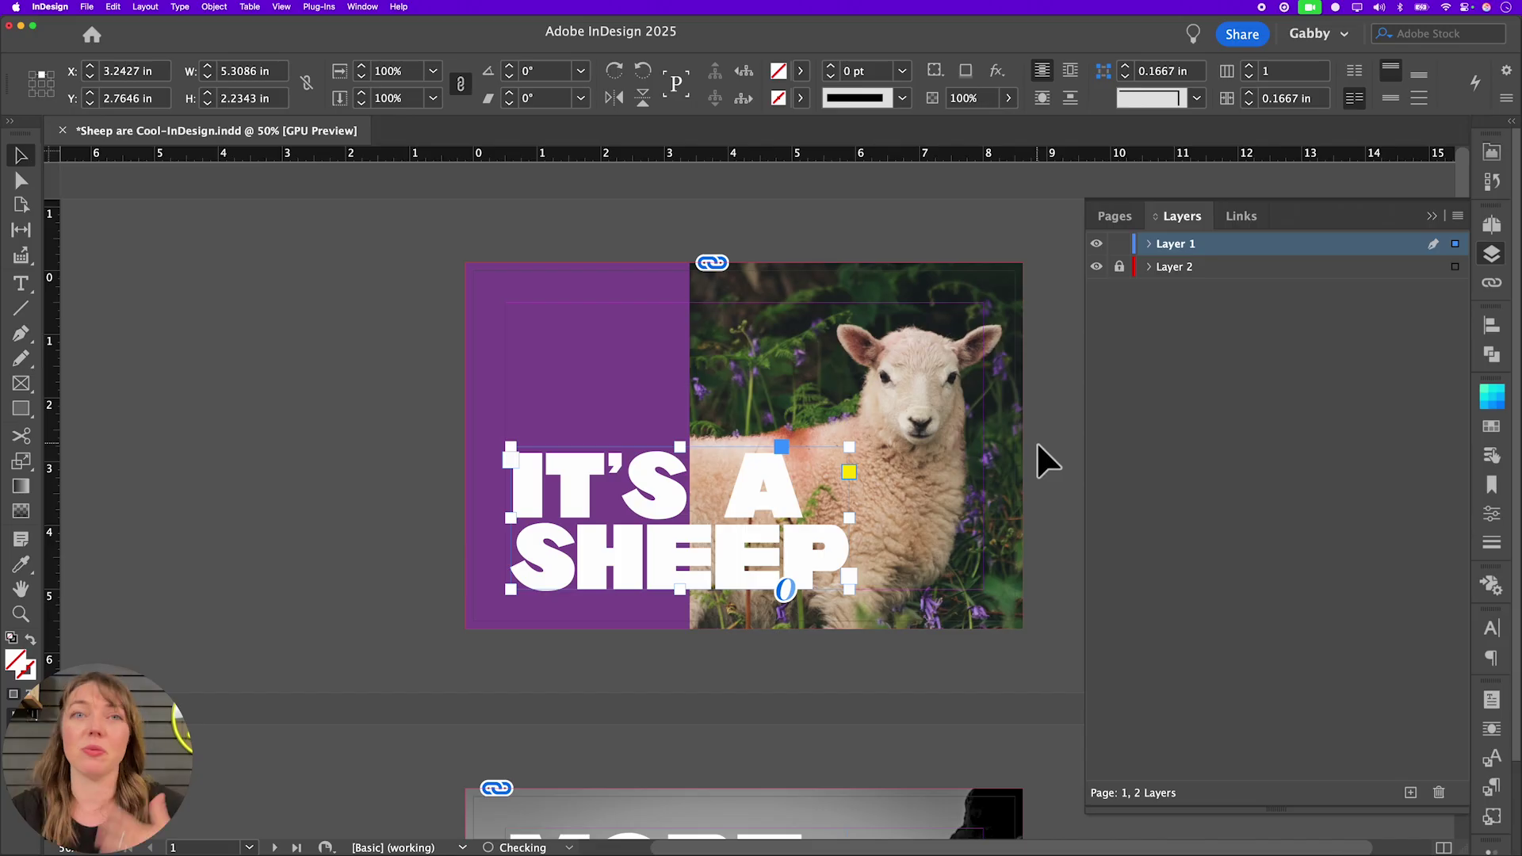
# - Name Layer 2 'Background' and unlock it
pyautogui.doubleClick(1183, 276)
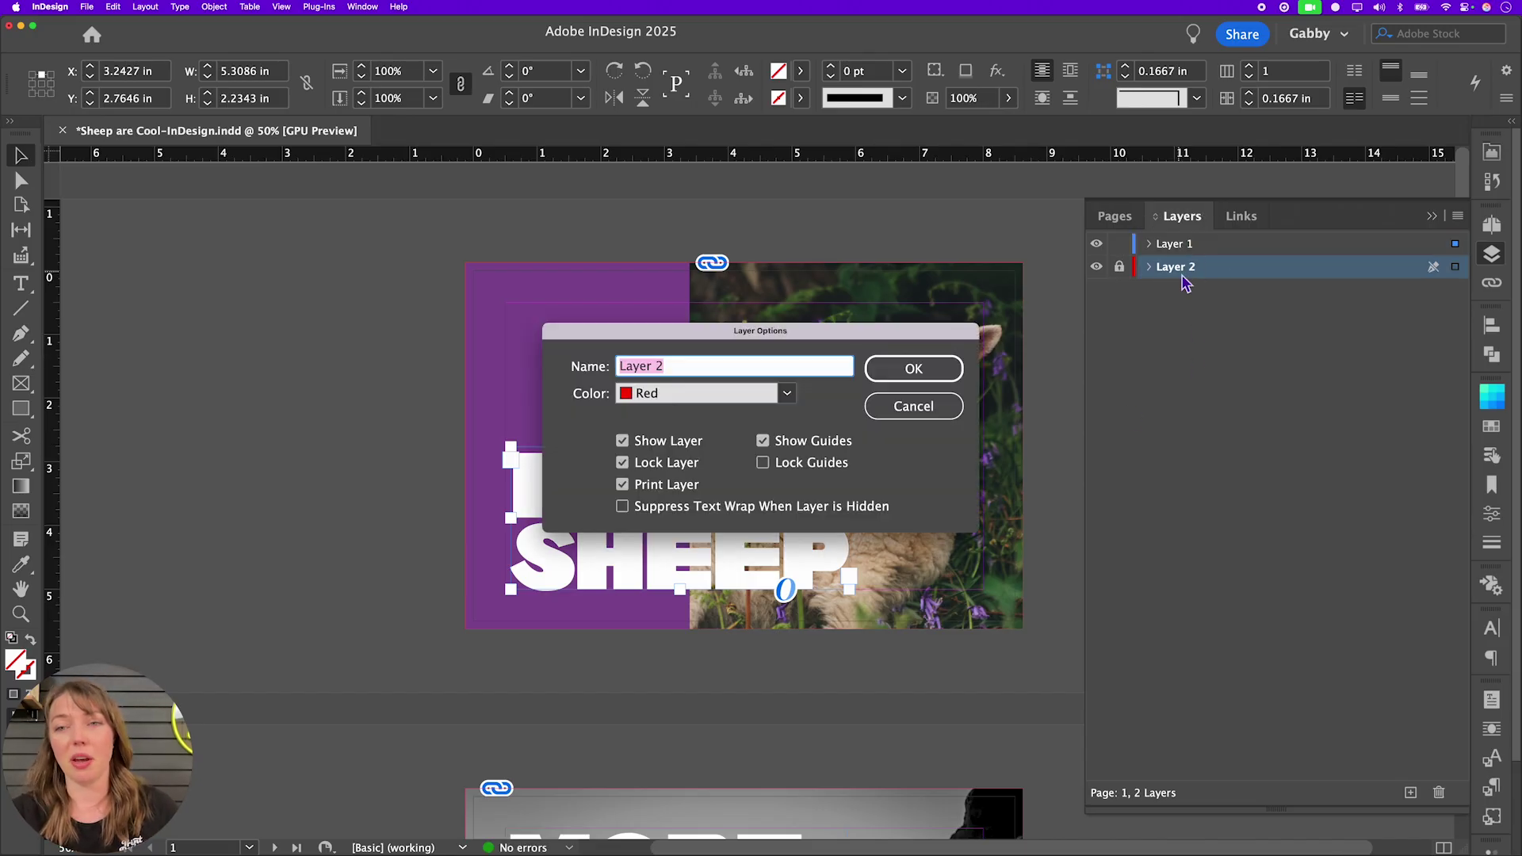
pyautogui.write('Bacgrou')
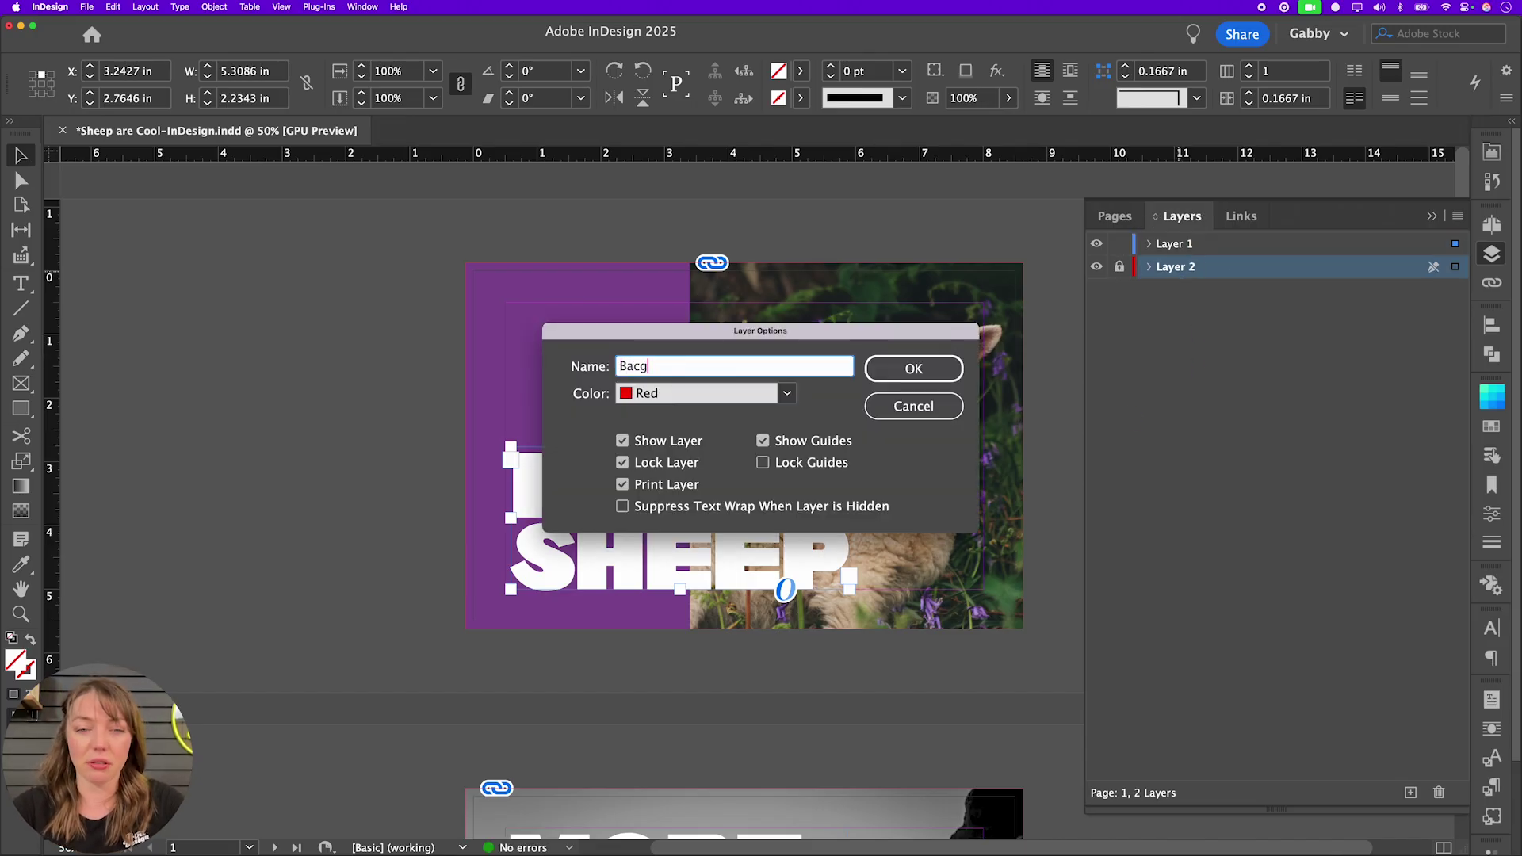
pyautogui.press('BackSpace')
pyautogui.press('BackSpace')
pyautogui.press('BackSpace')
pyautogui.press('BackSpace')
pyautogui.write('k')
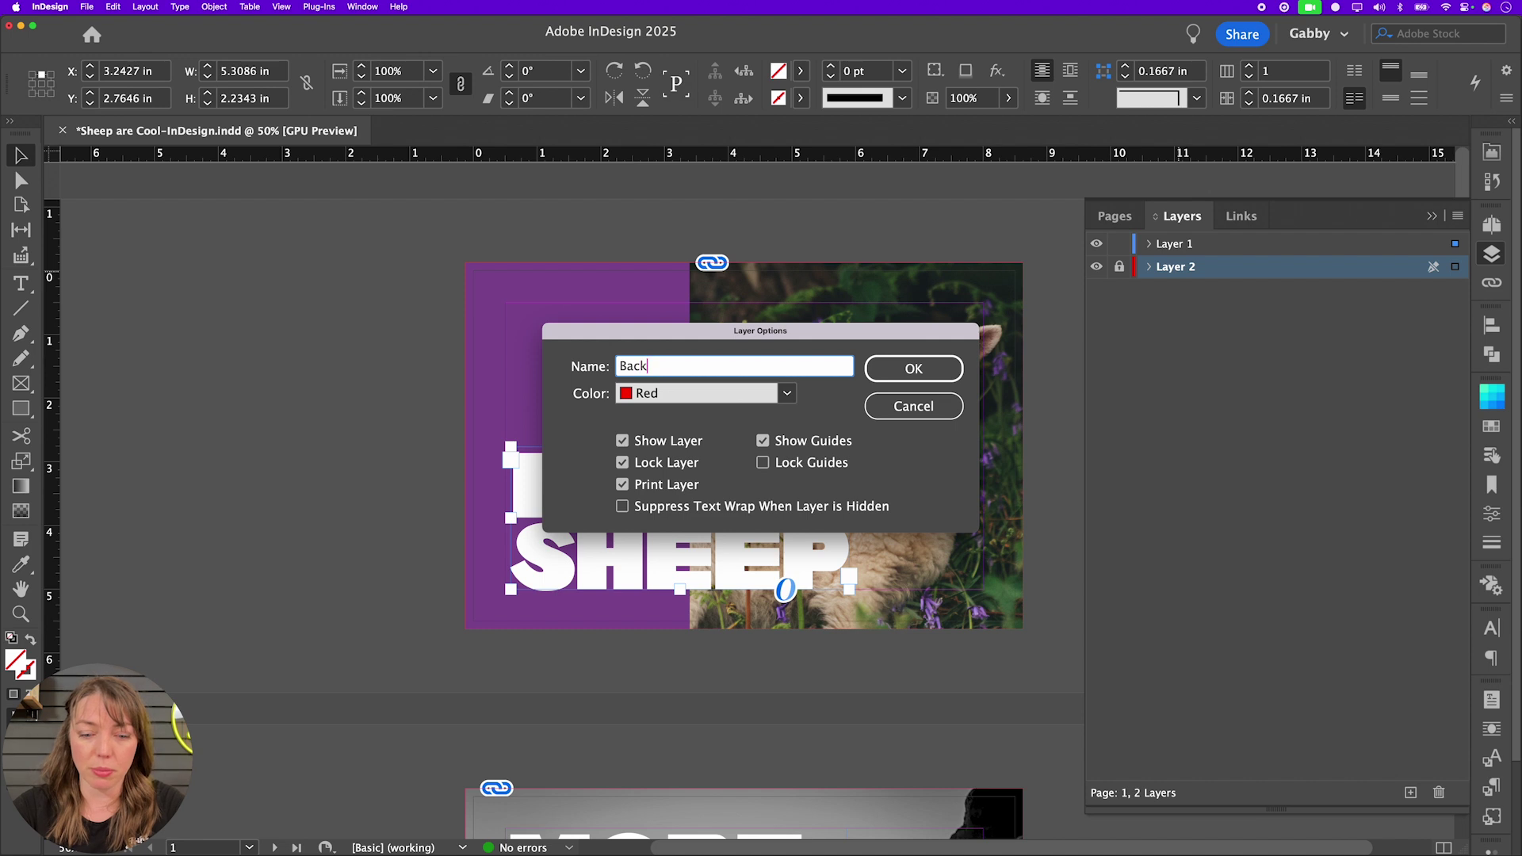
pyautogui.write('ground')
pyautogui.press('Return')
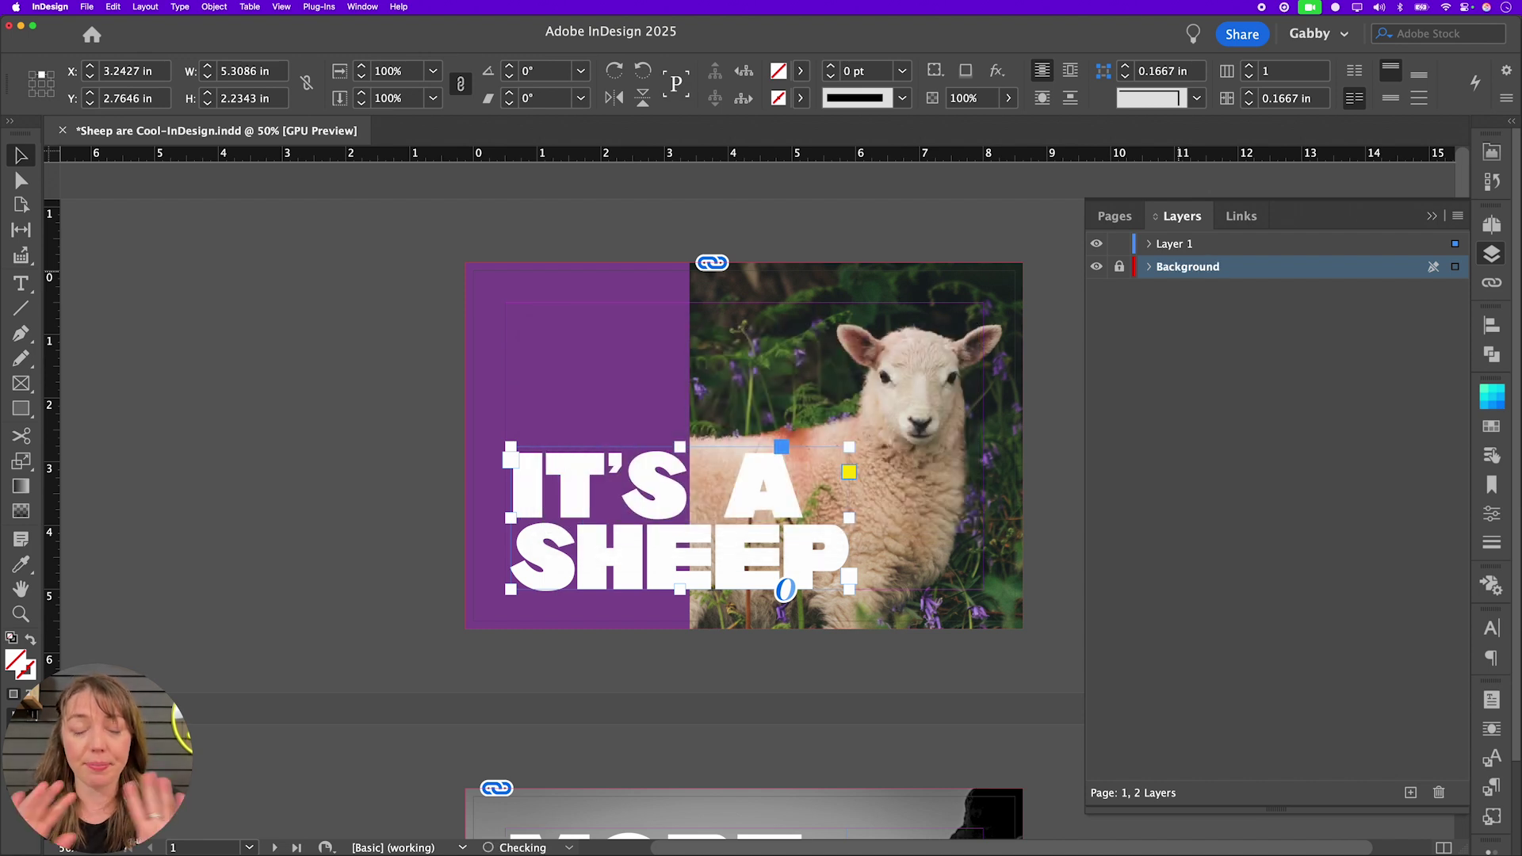
pyautogui.click(1119, 269)
pyautogui.click(1059, 396)
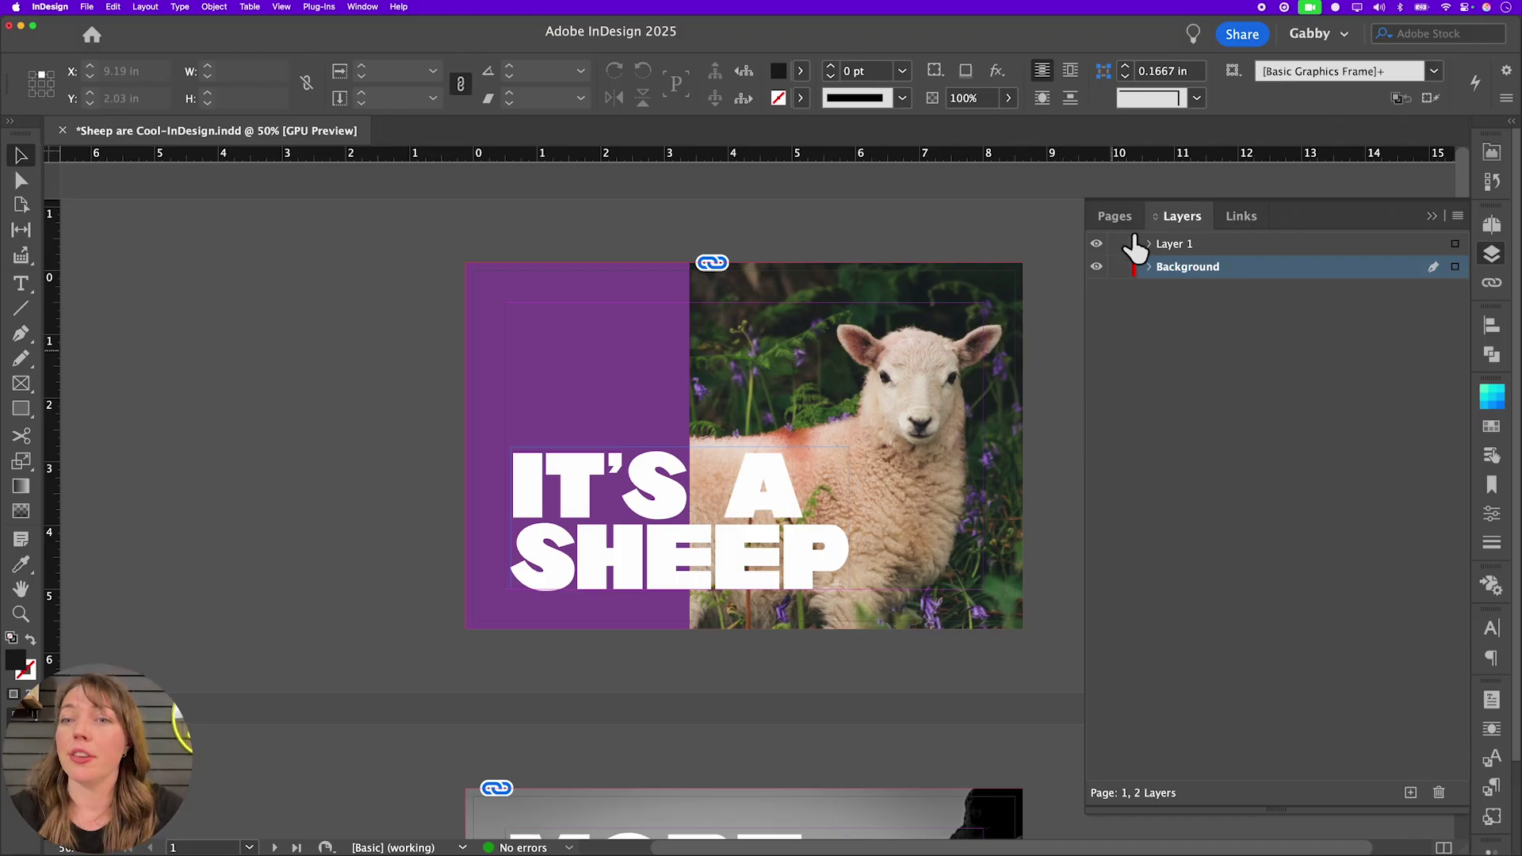
# - Close Layers, check the sheep photo frame and swatches, then show the Stroke panel (0 pt, solid)
pyautogui.click(1505, 266)
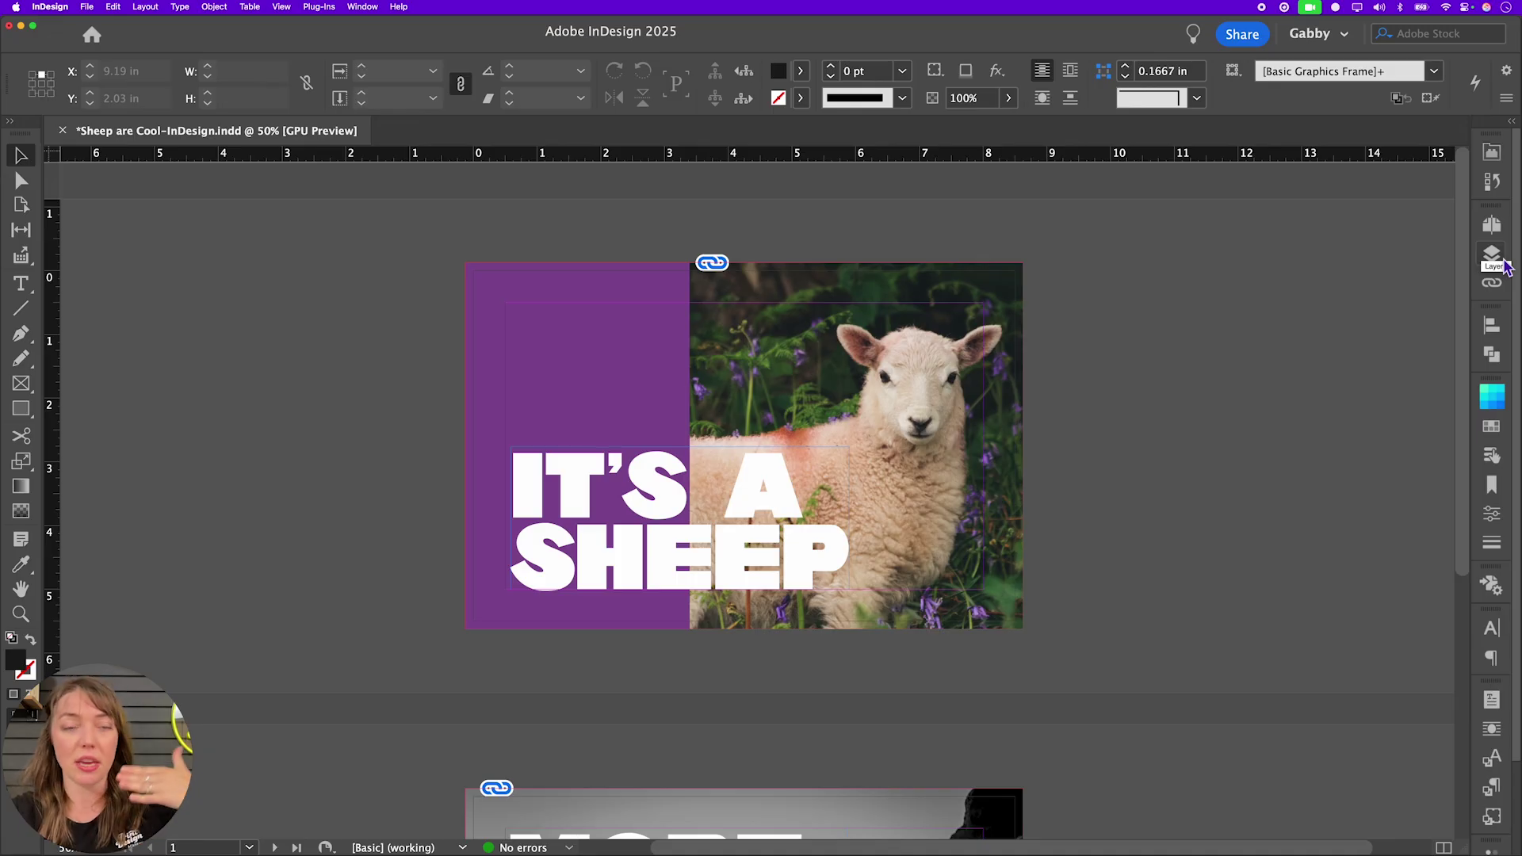
pyautogui.click(926, 333)
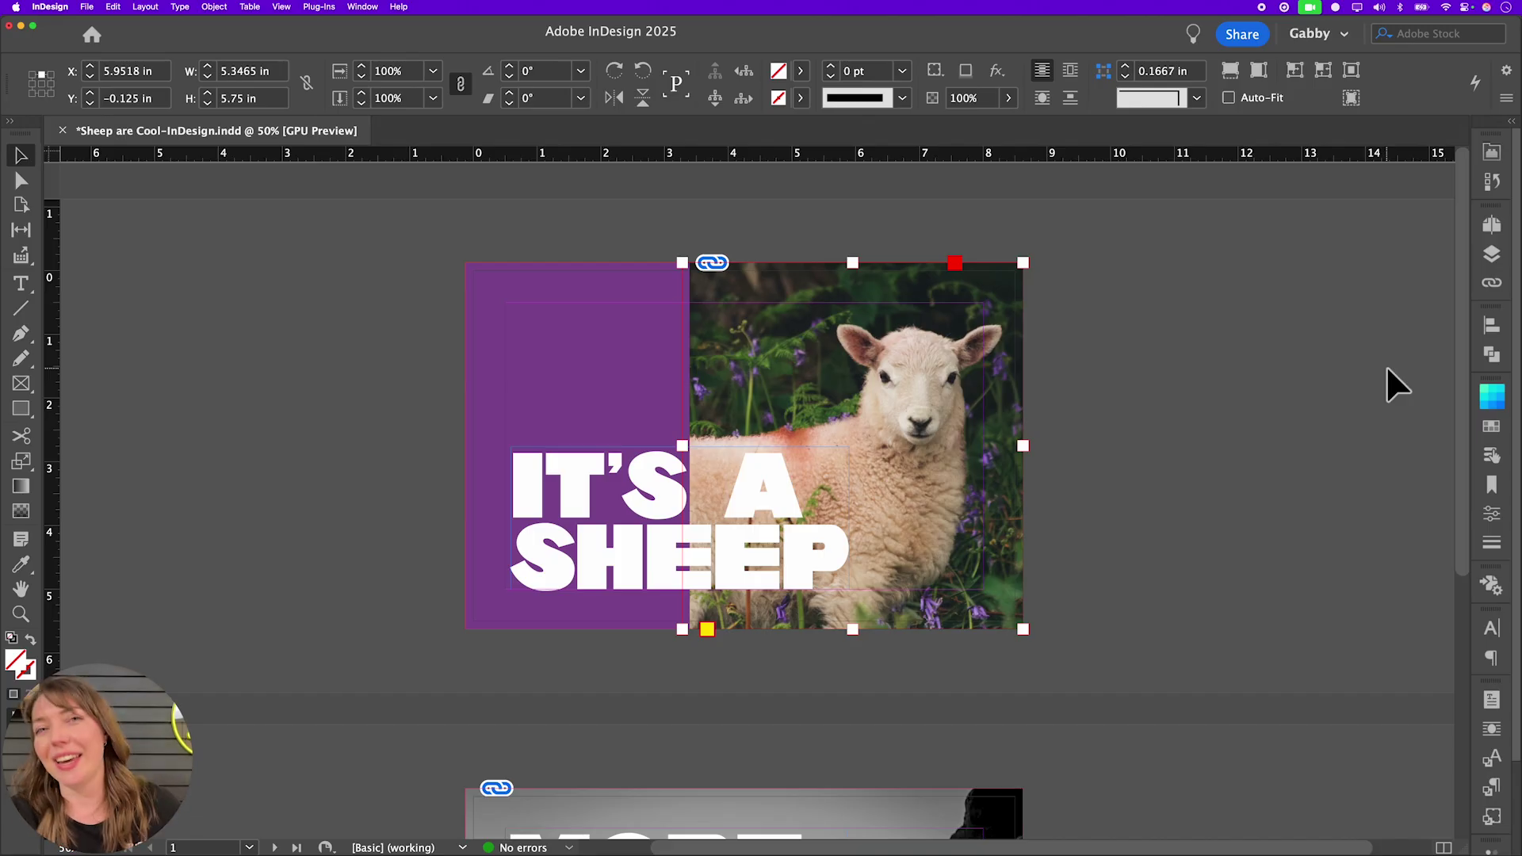
pyautogui.click(1491, 428)
pyautogui.click(1342, 316)
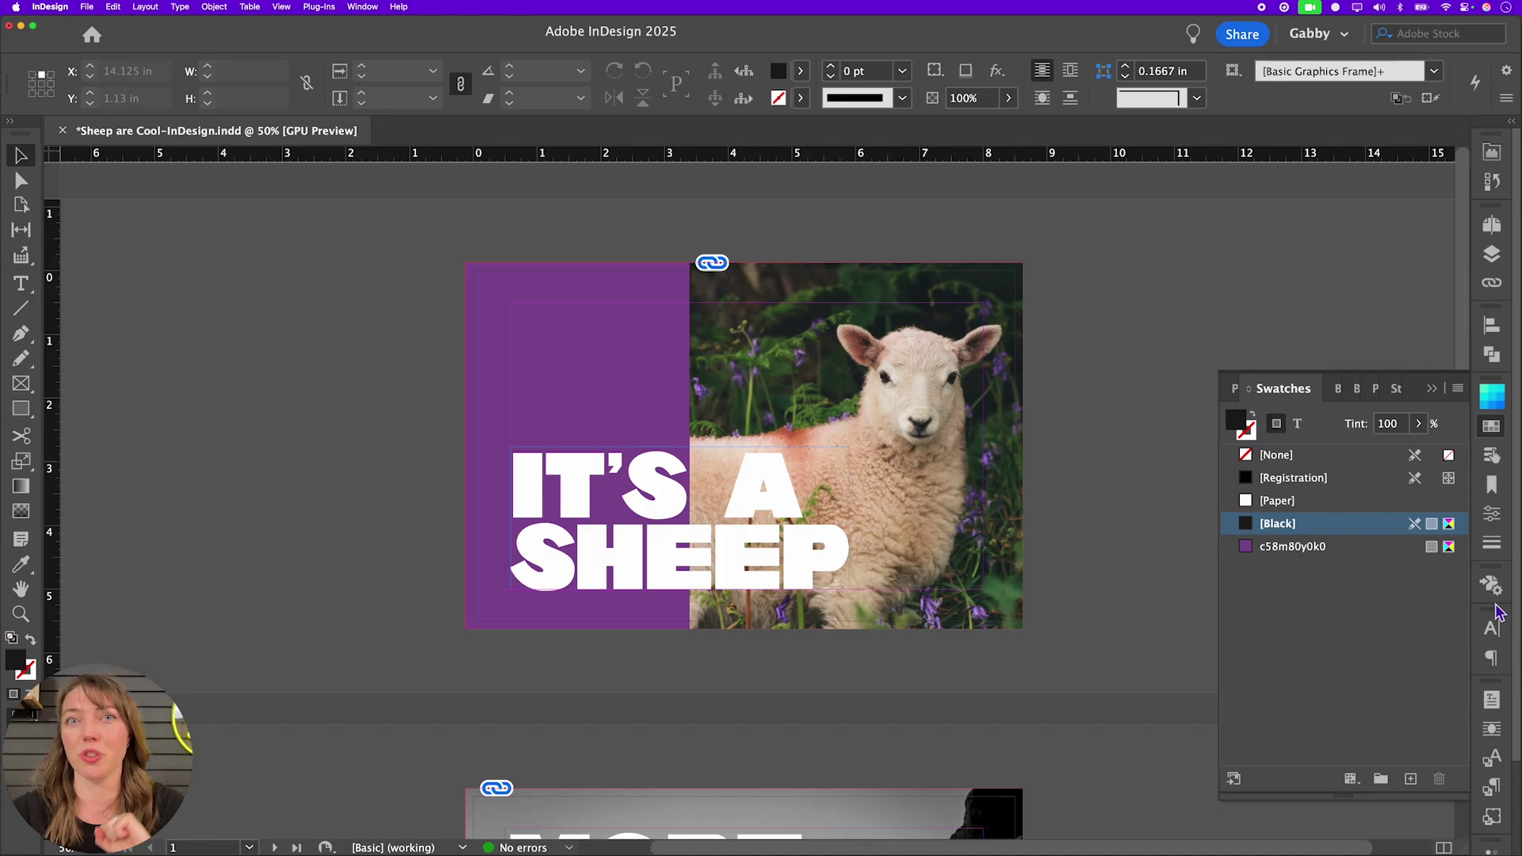
pyautogui.click(1494, 544)
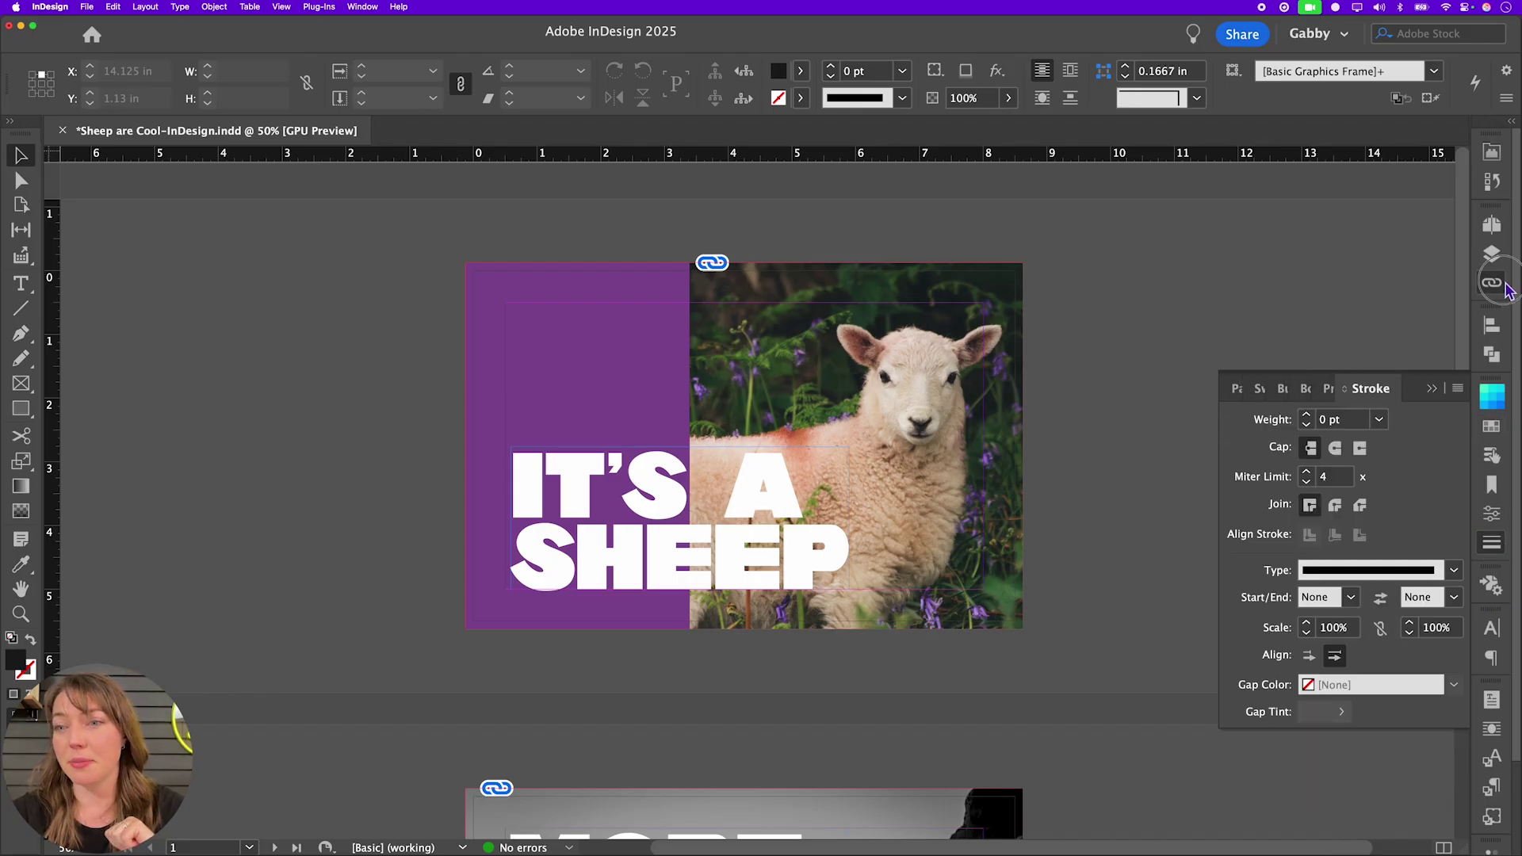
# - Compare Link Info for Cute Sheep.jpg and Sheep on Hill.jpg, ending on Cute Sheep.jpg (RGB, 72 ppi)
pyautogui.click(1502, 287)
pyautogui.click(1224, 269)
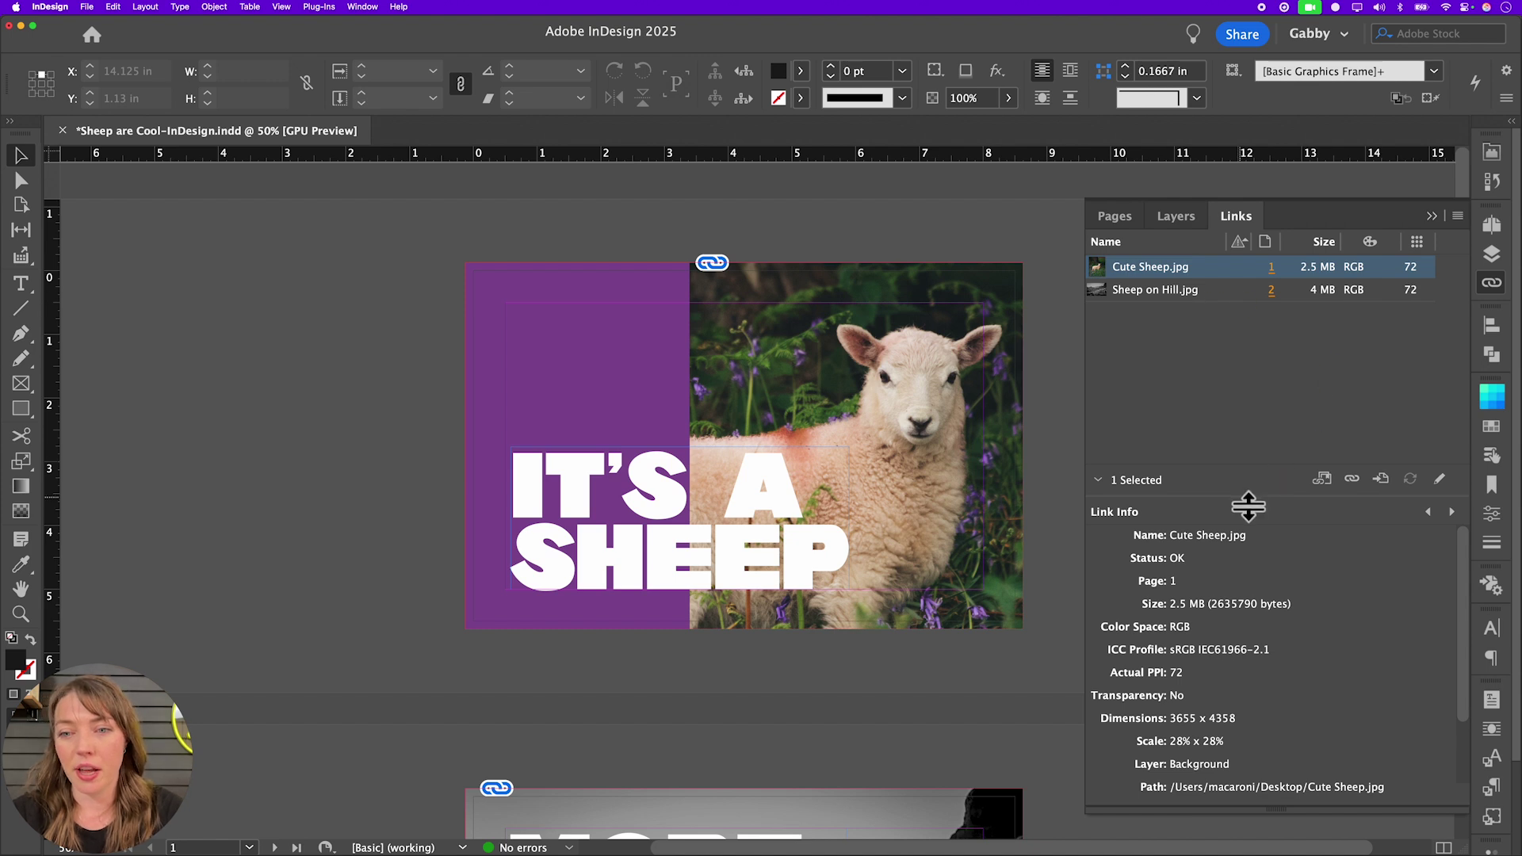
pyautogui.moveTo(1250, 505); pyautogui.dragTo(1257, 394)
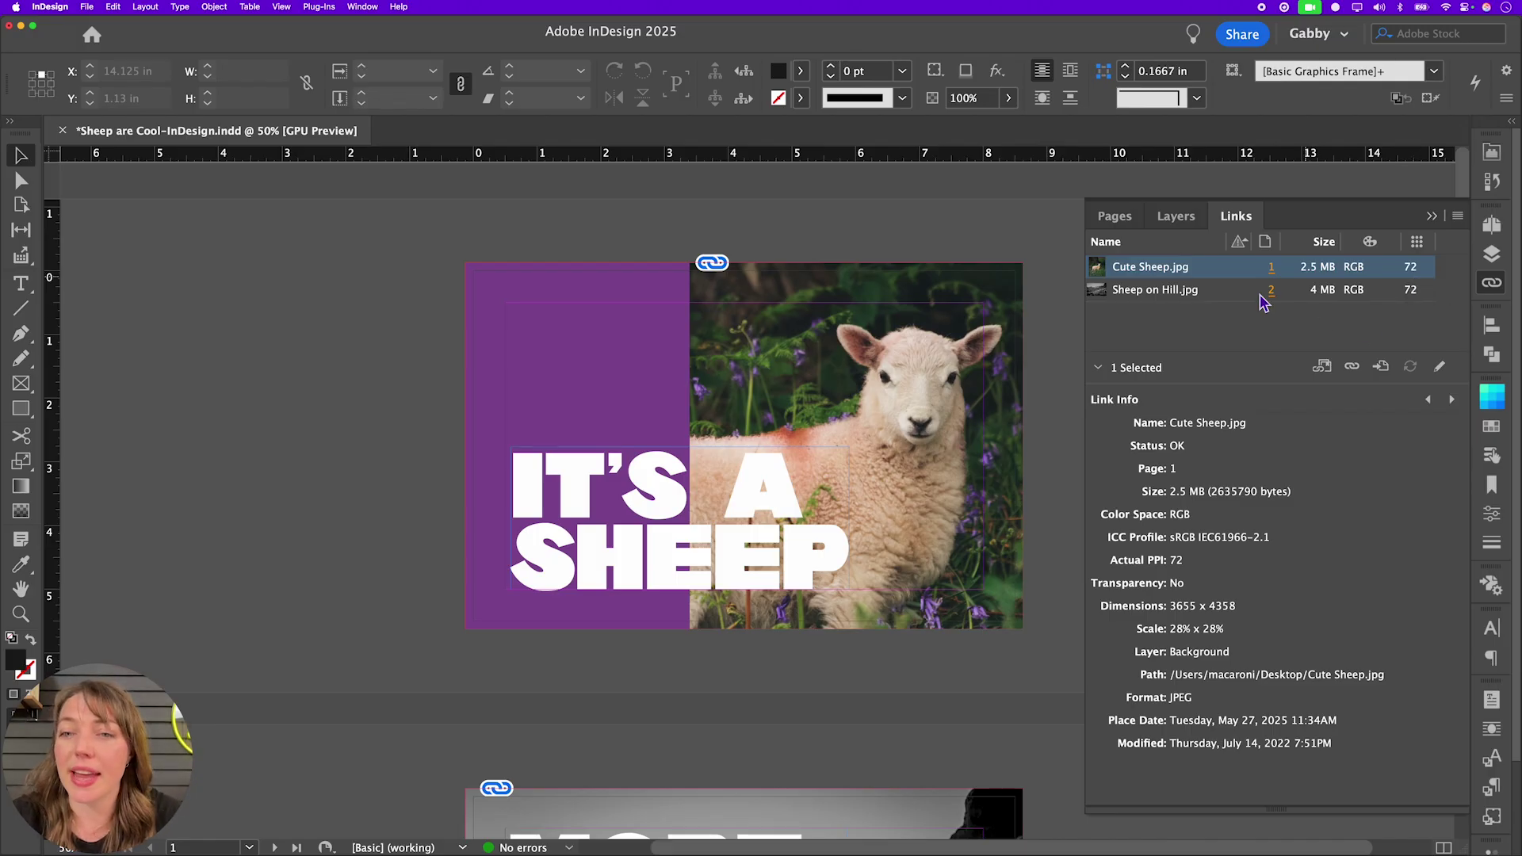
pyautogui.click(1198, 290)
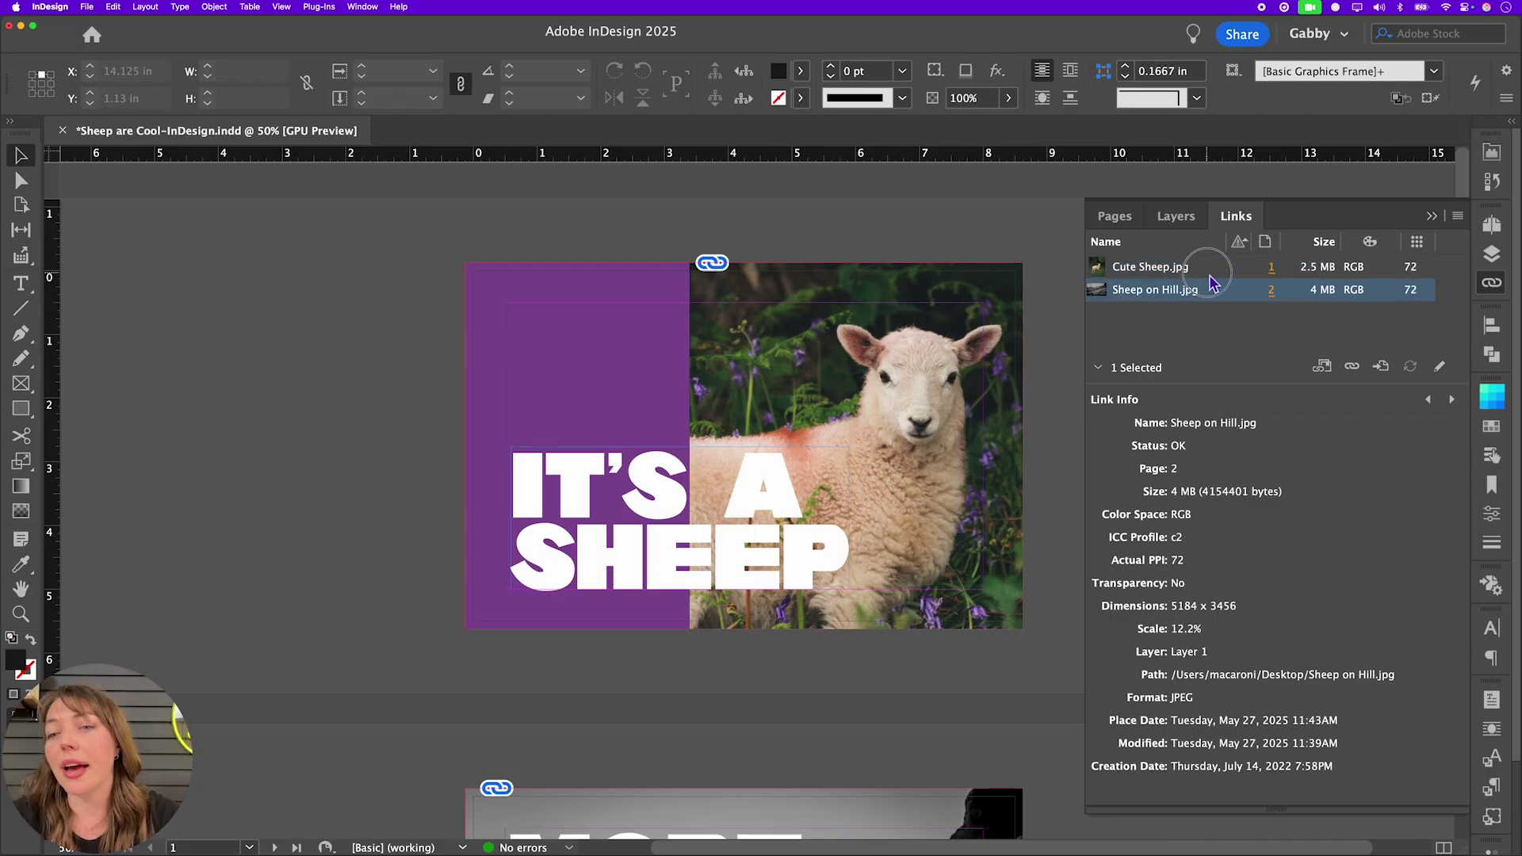
pyautogui.click(1209, 275)
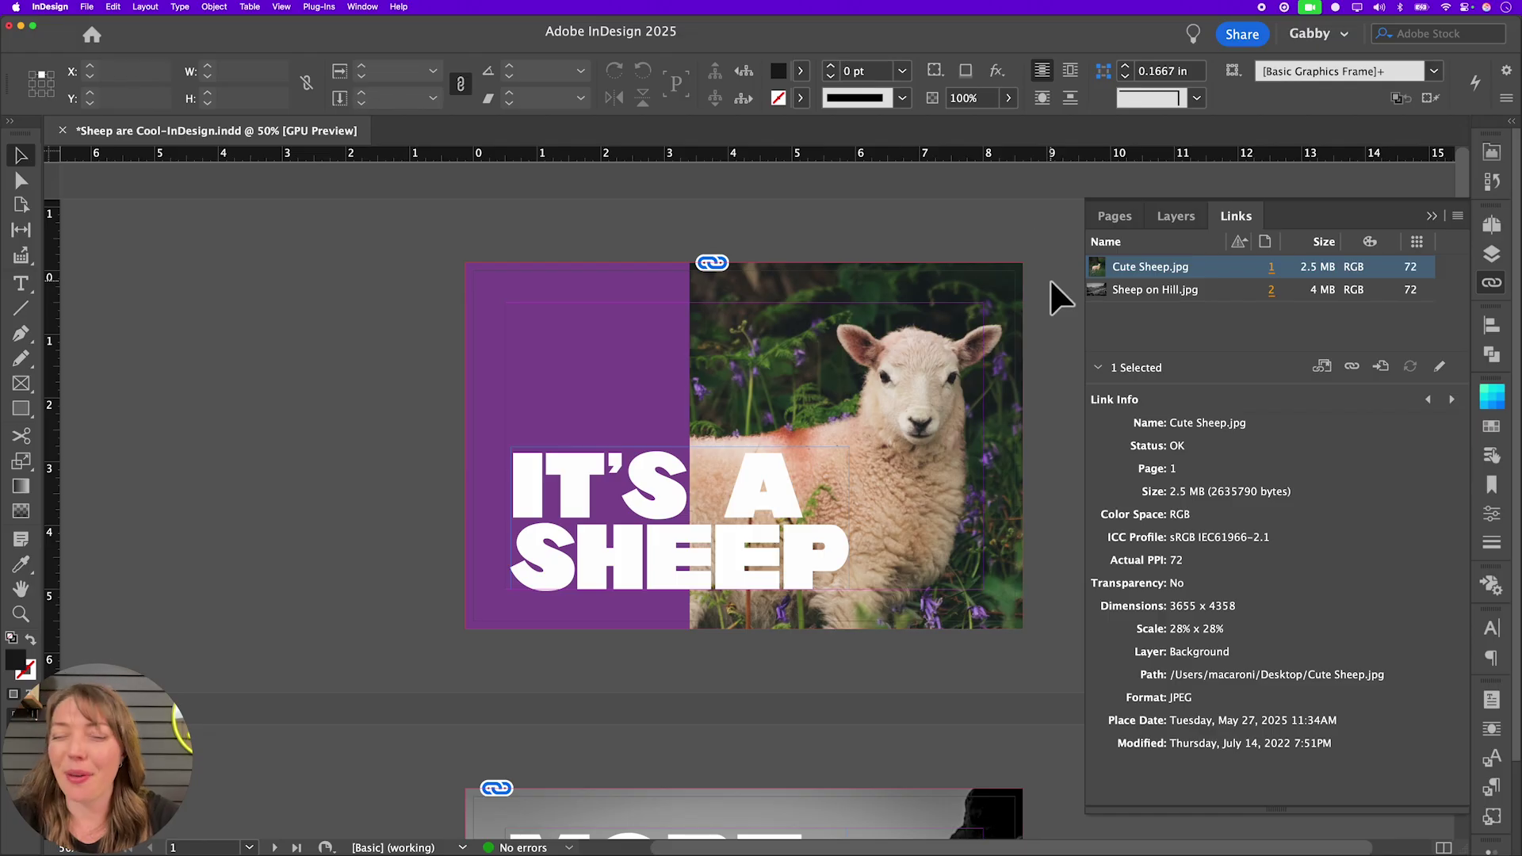
pyautogui.moveTo(925, 306); pyautogui.dragTo(876, 313)
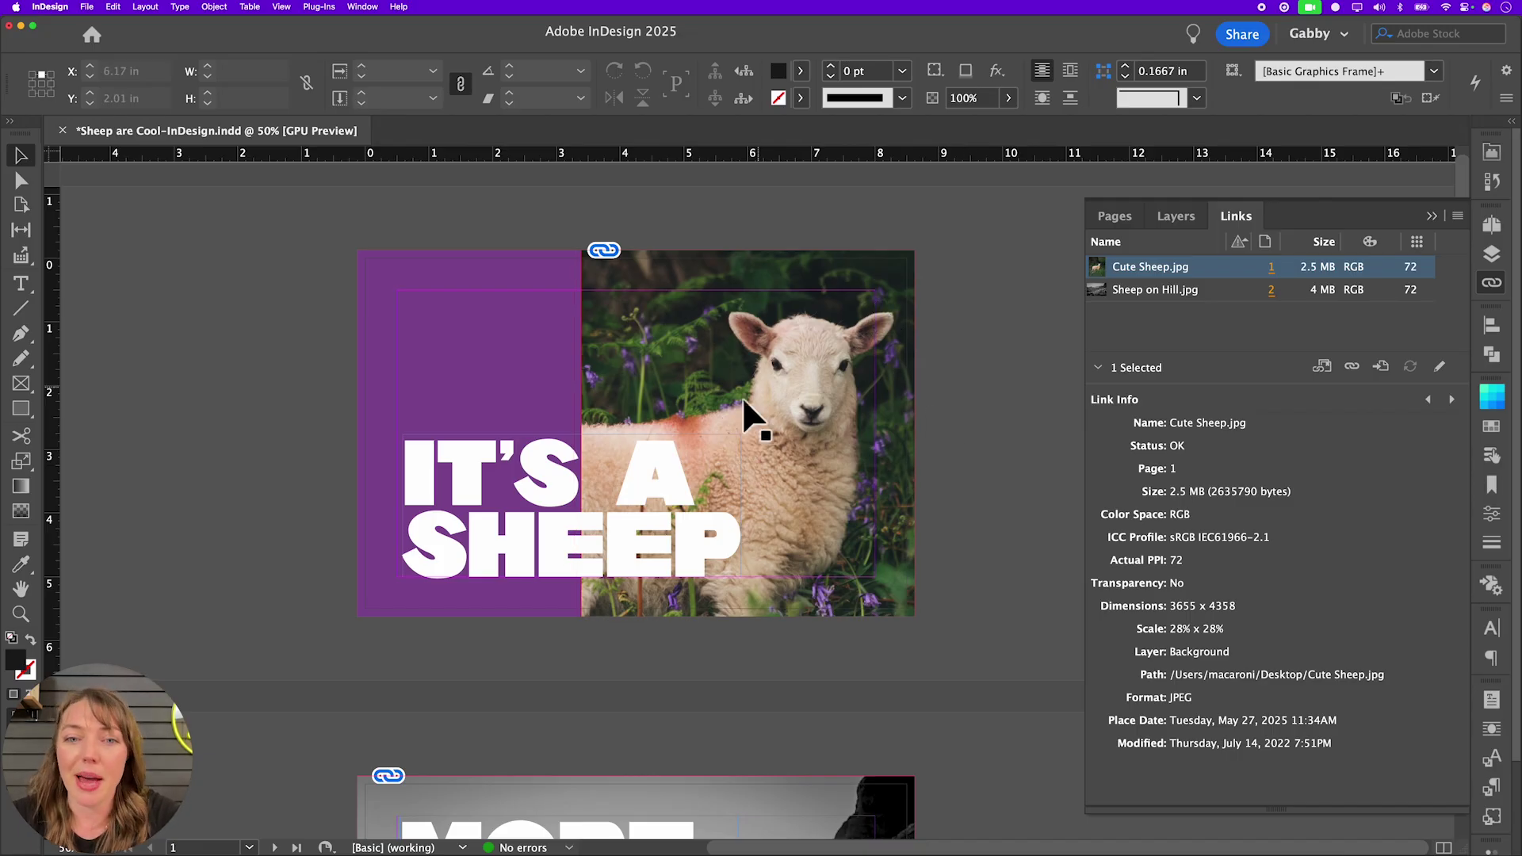
# - Select the lamb image inside its frame and check its width value, leaving it unchanged
pyautogui.click(760, 426)
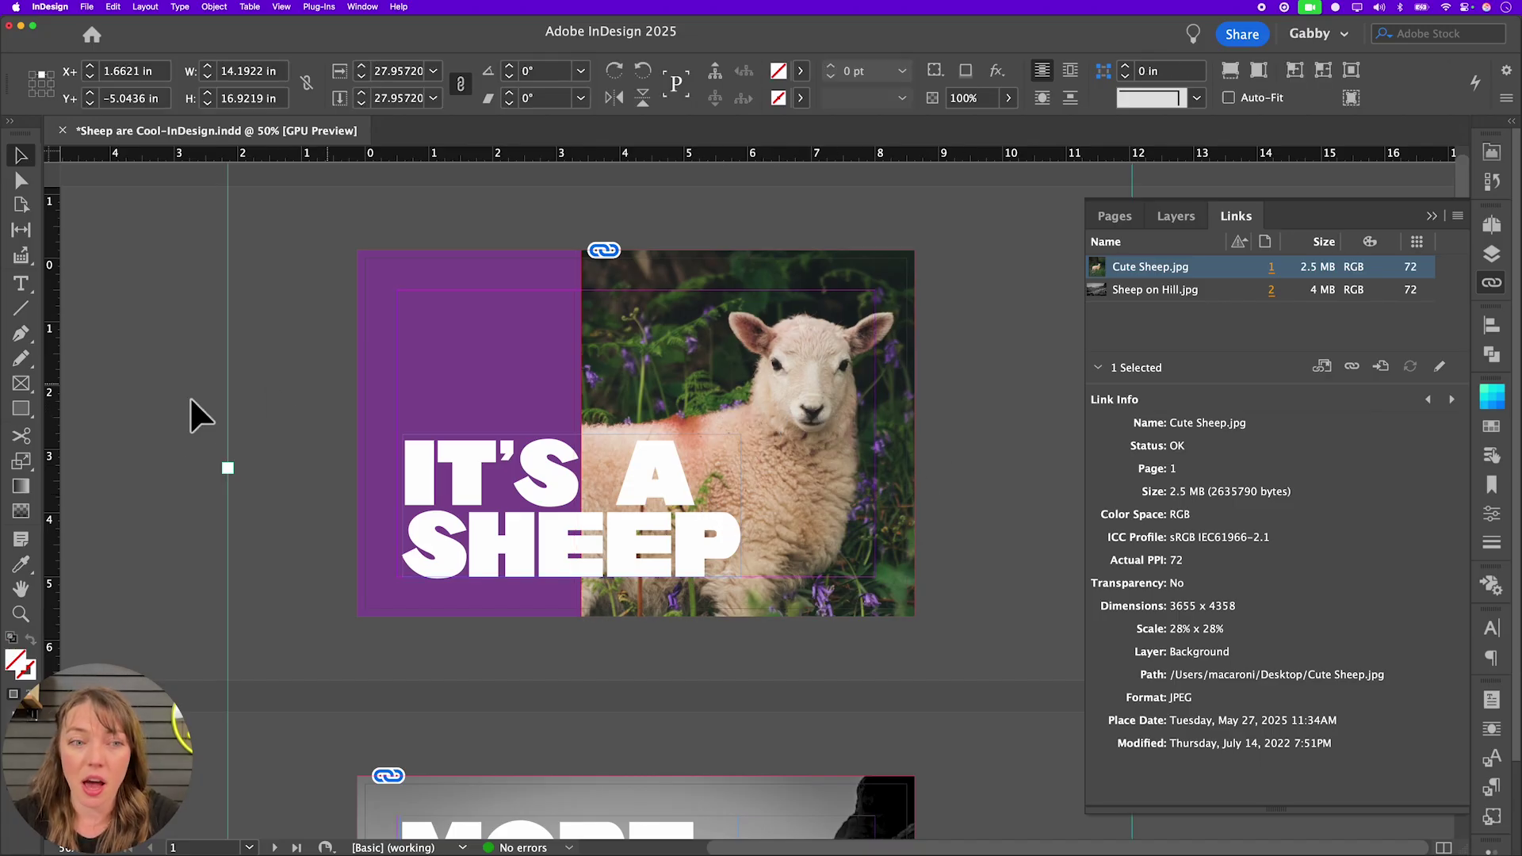
pyautogui.click(203, 381)
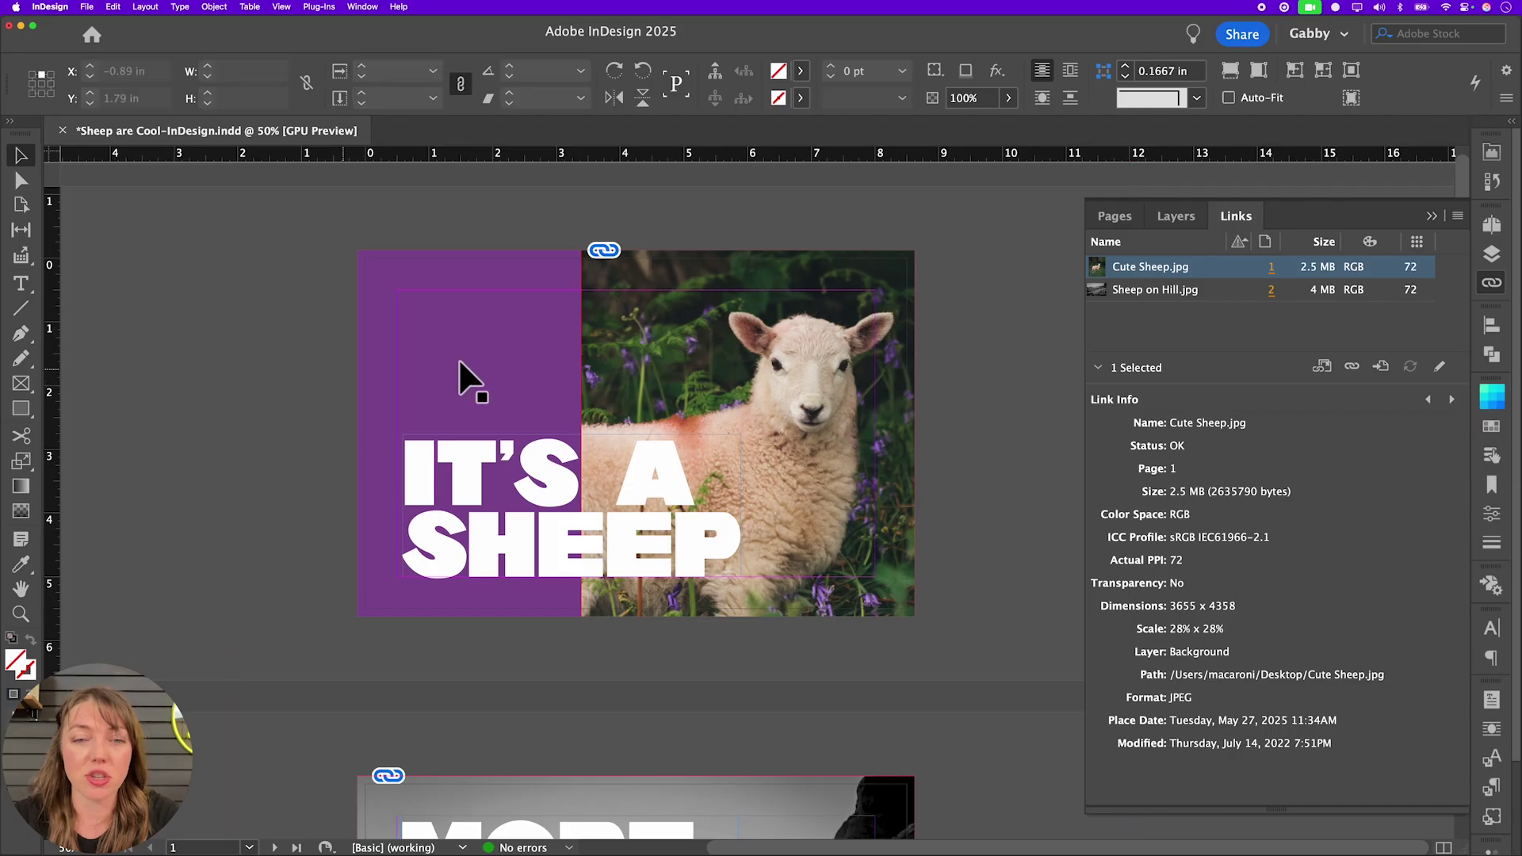
pyautogui.click(864, 364)
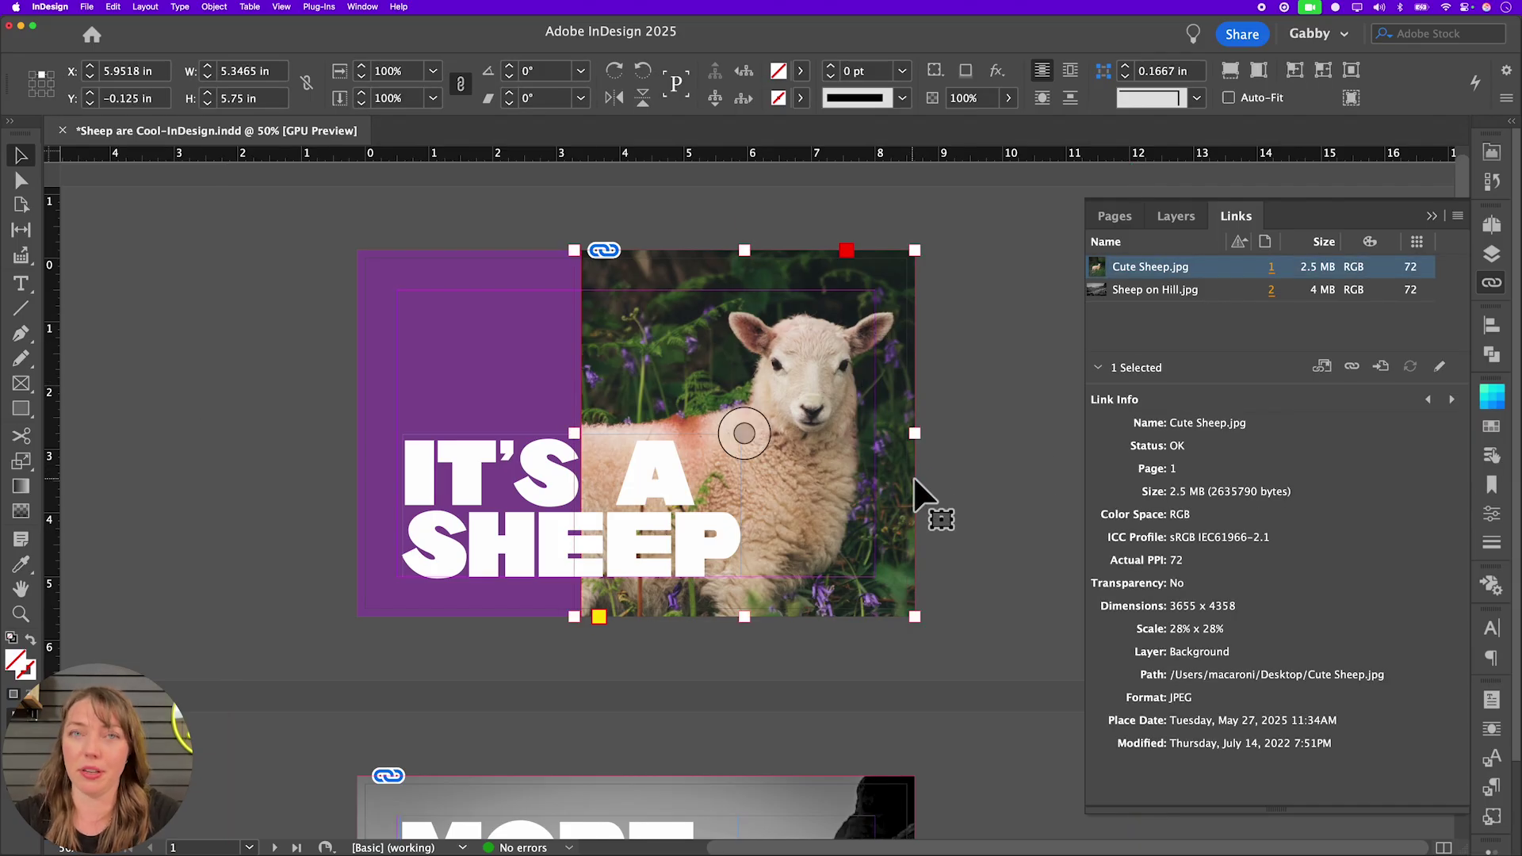
pyautogui.click(749, 436)
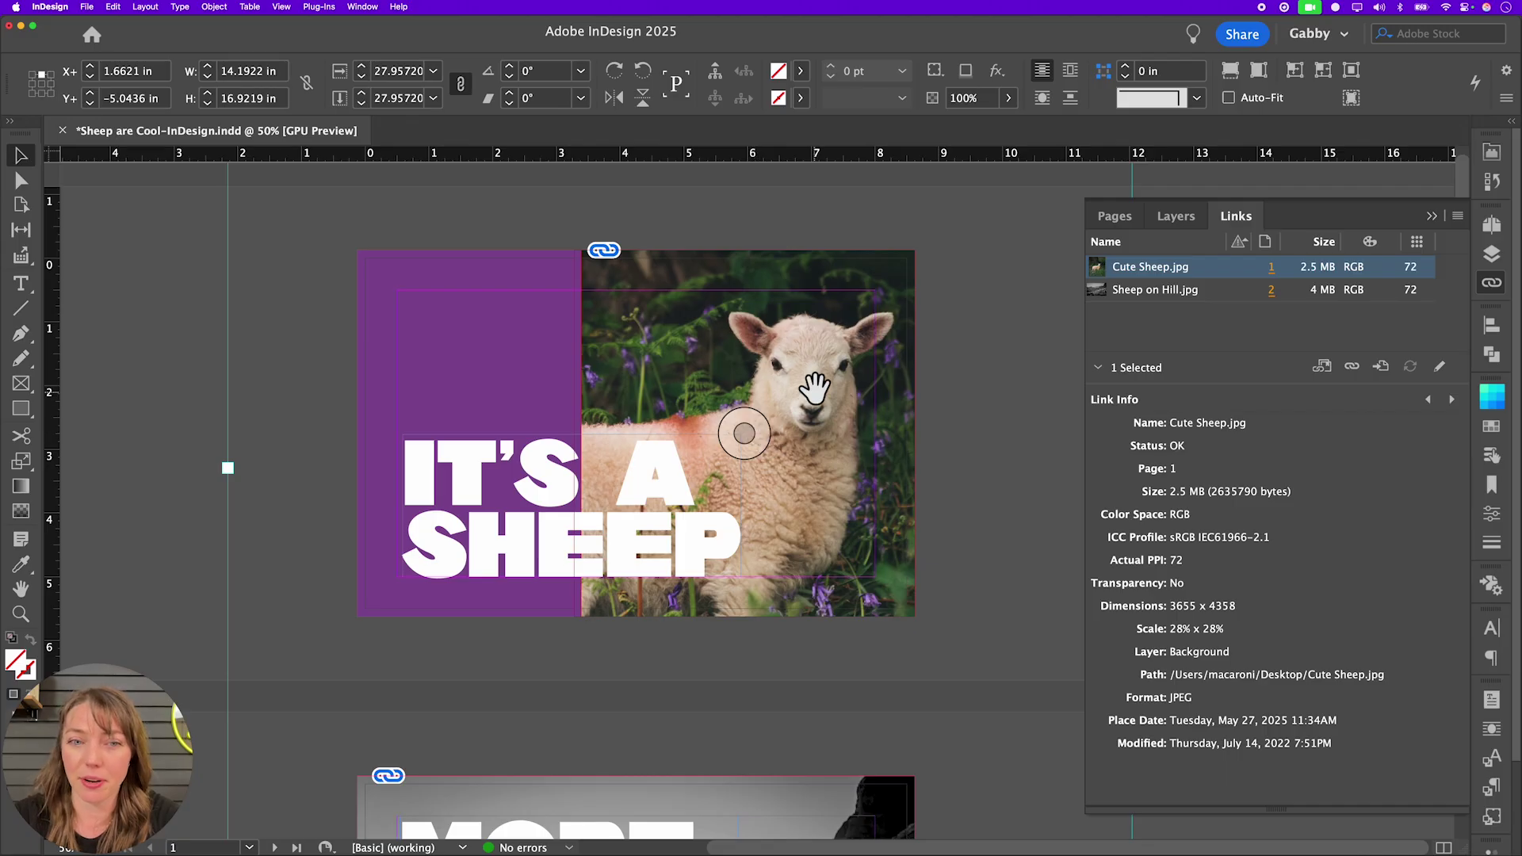
pyautogui.click(257, 73)
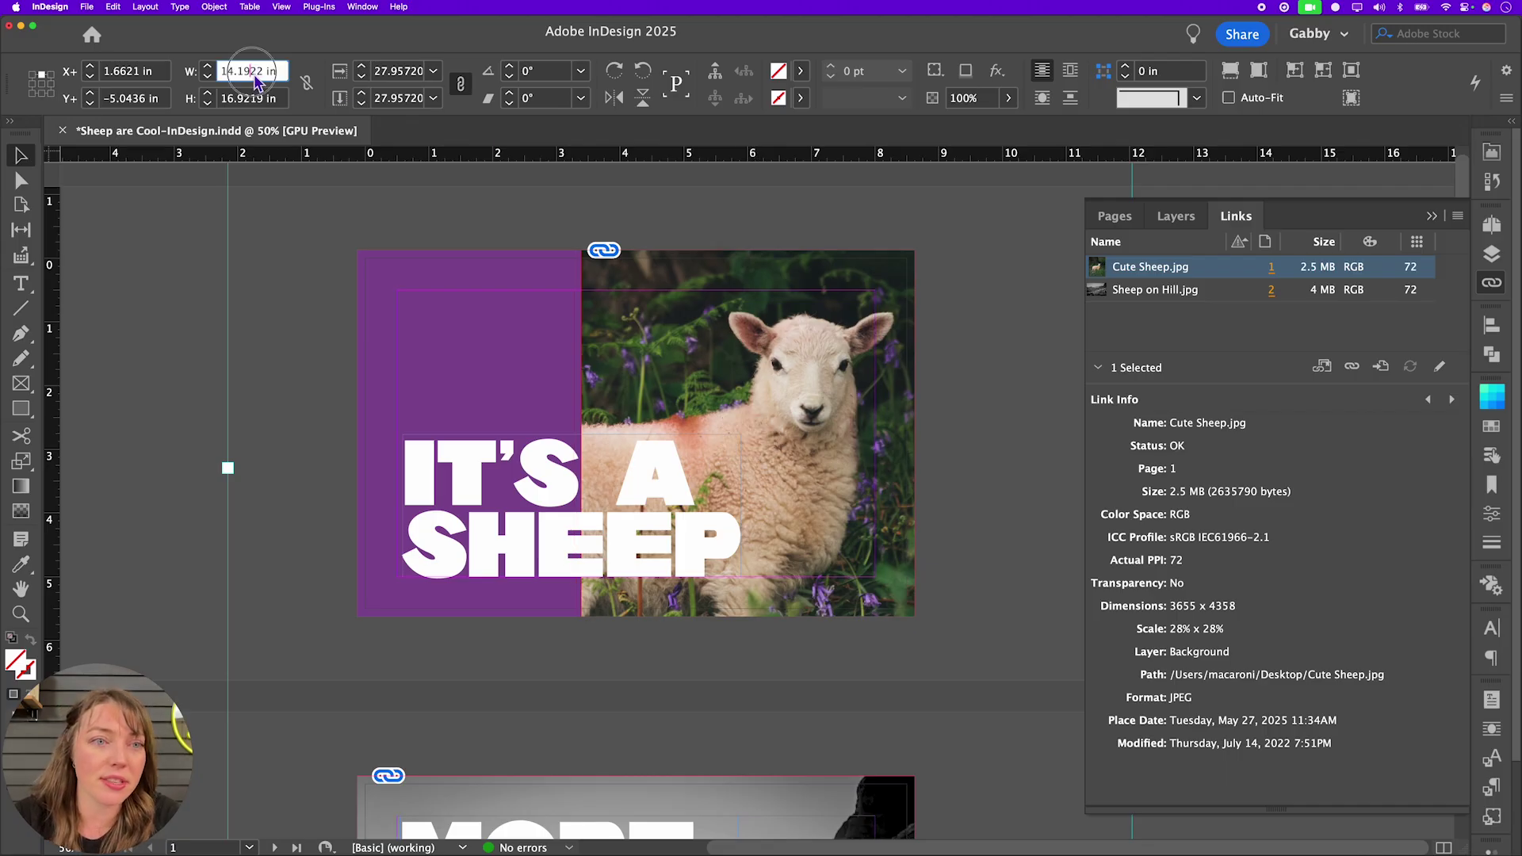
pyautogui.click(151, 300)
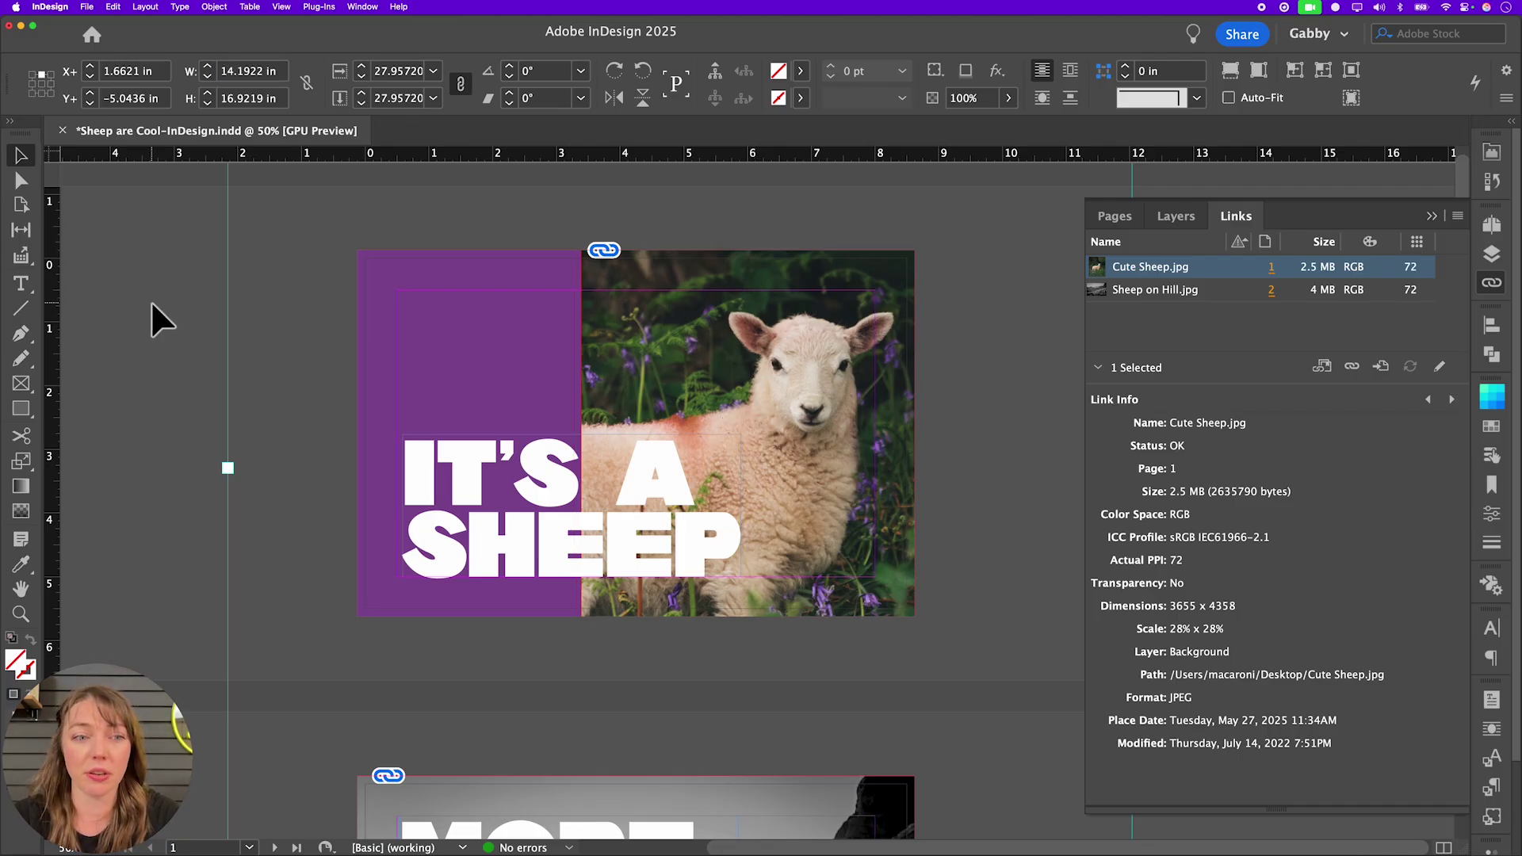
# - Edit Cute Sheep.jpg from the Links panel in Adobe Photoshop 2025
pyautogui.click(1150, 268)
pyautogui.click(1458, 215)
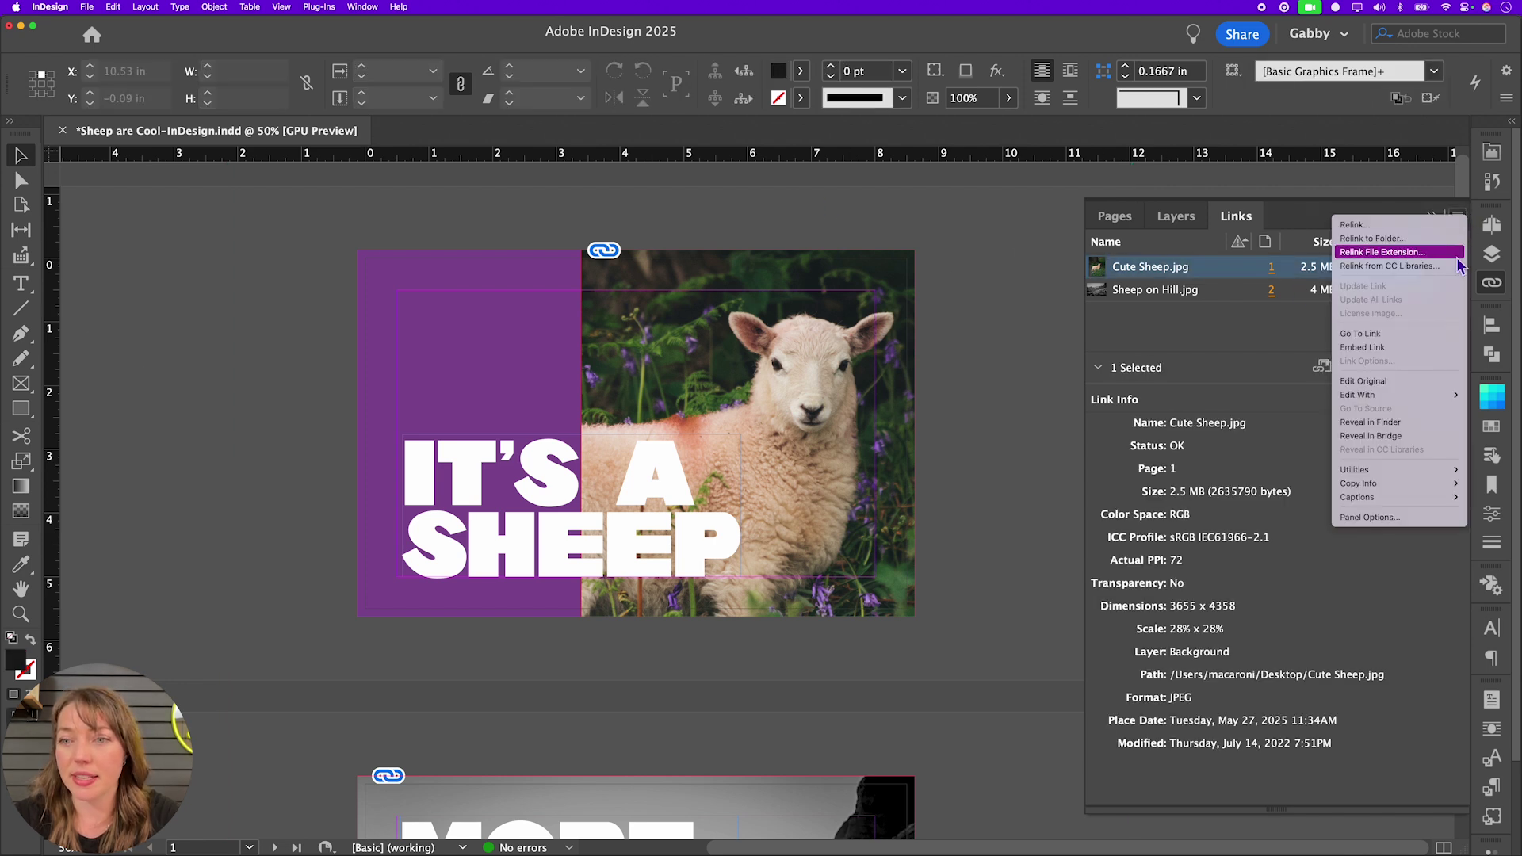
pyautogui.moveTo(1430, 401)
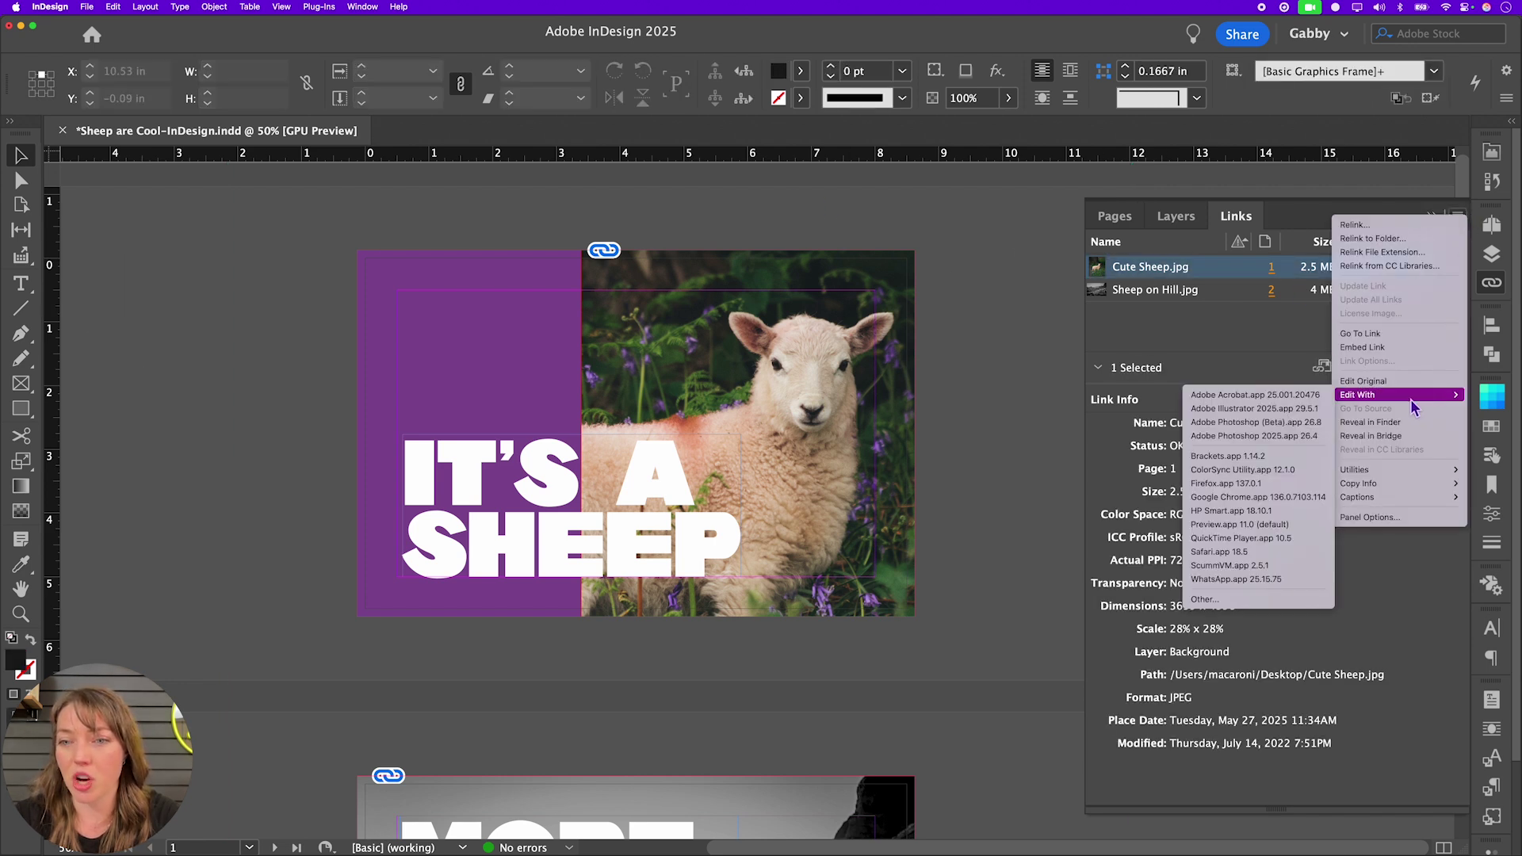
pyautogui.click(1290, 439)
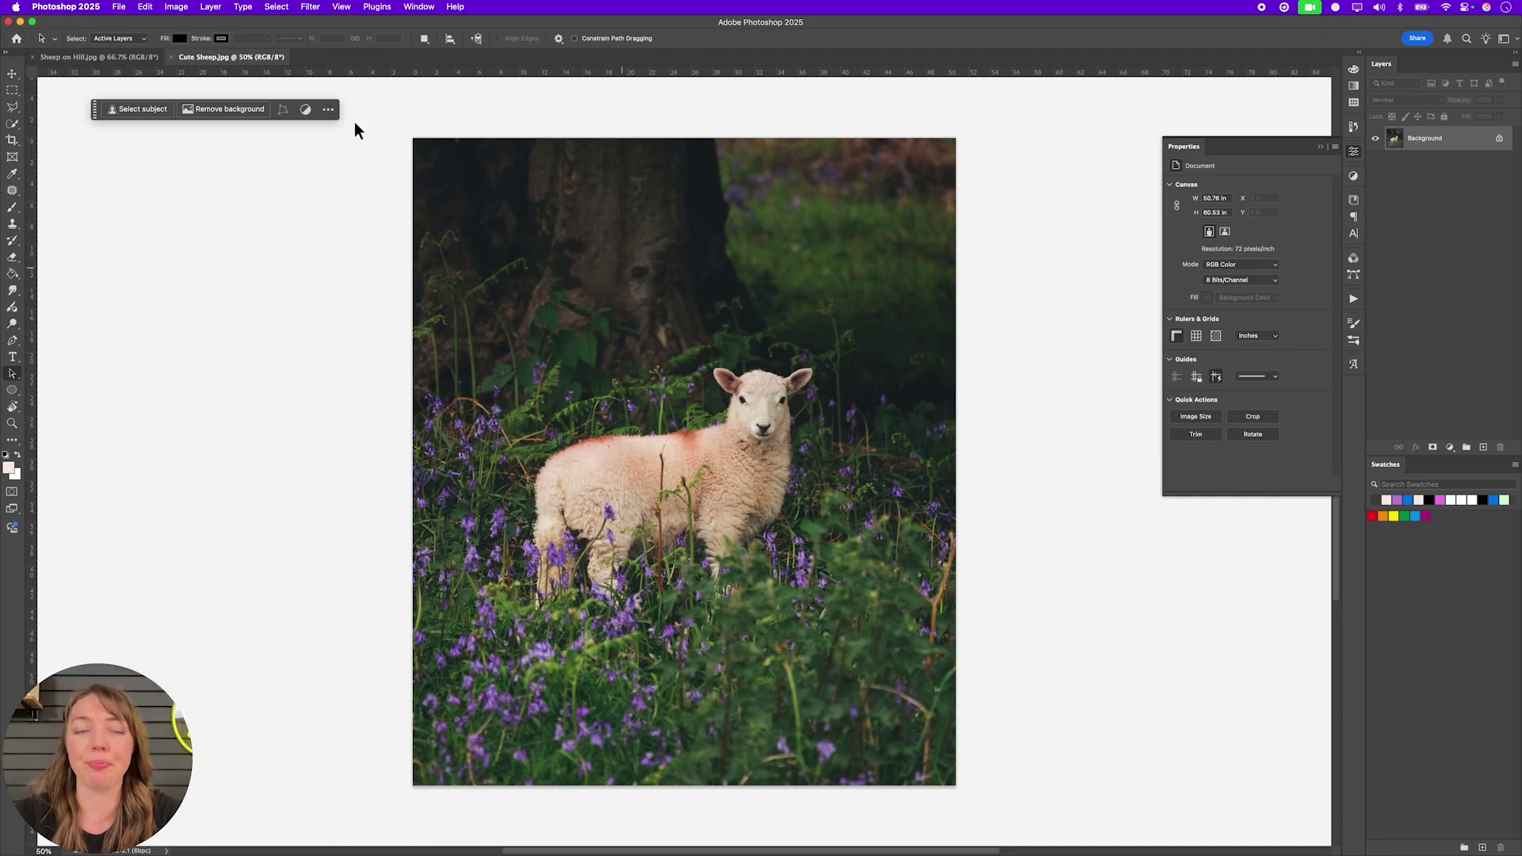
# - Convert Cute Sheep.jpg from RGB to CMYK Color mode, accepting the conversion warning
pyautogui.click(130, 13)
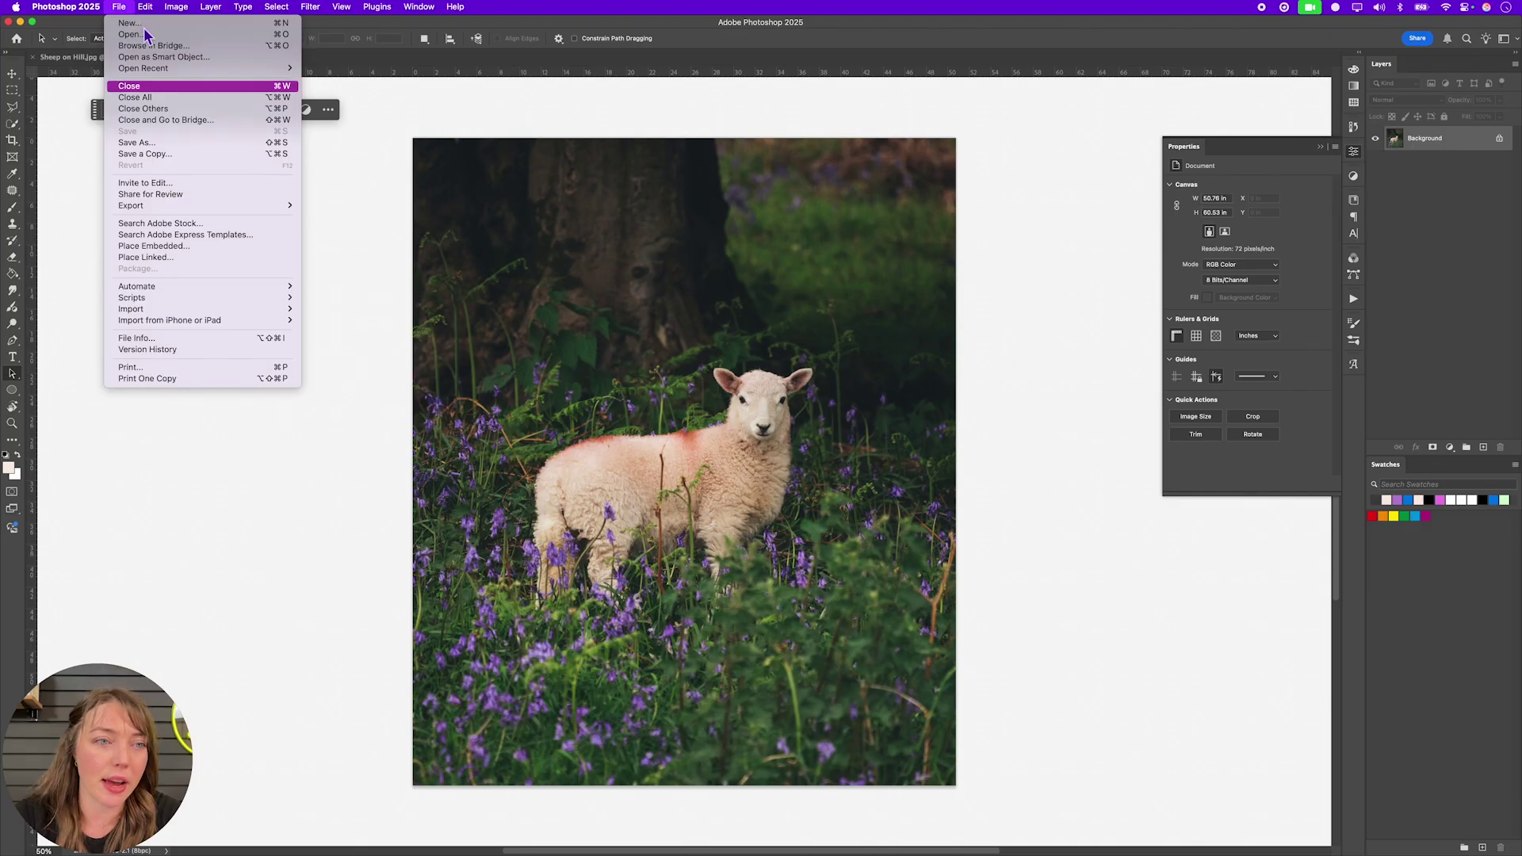
pyautogui.moveTo(163, 7)
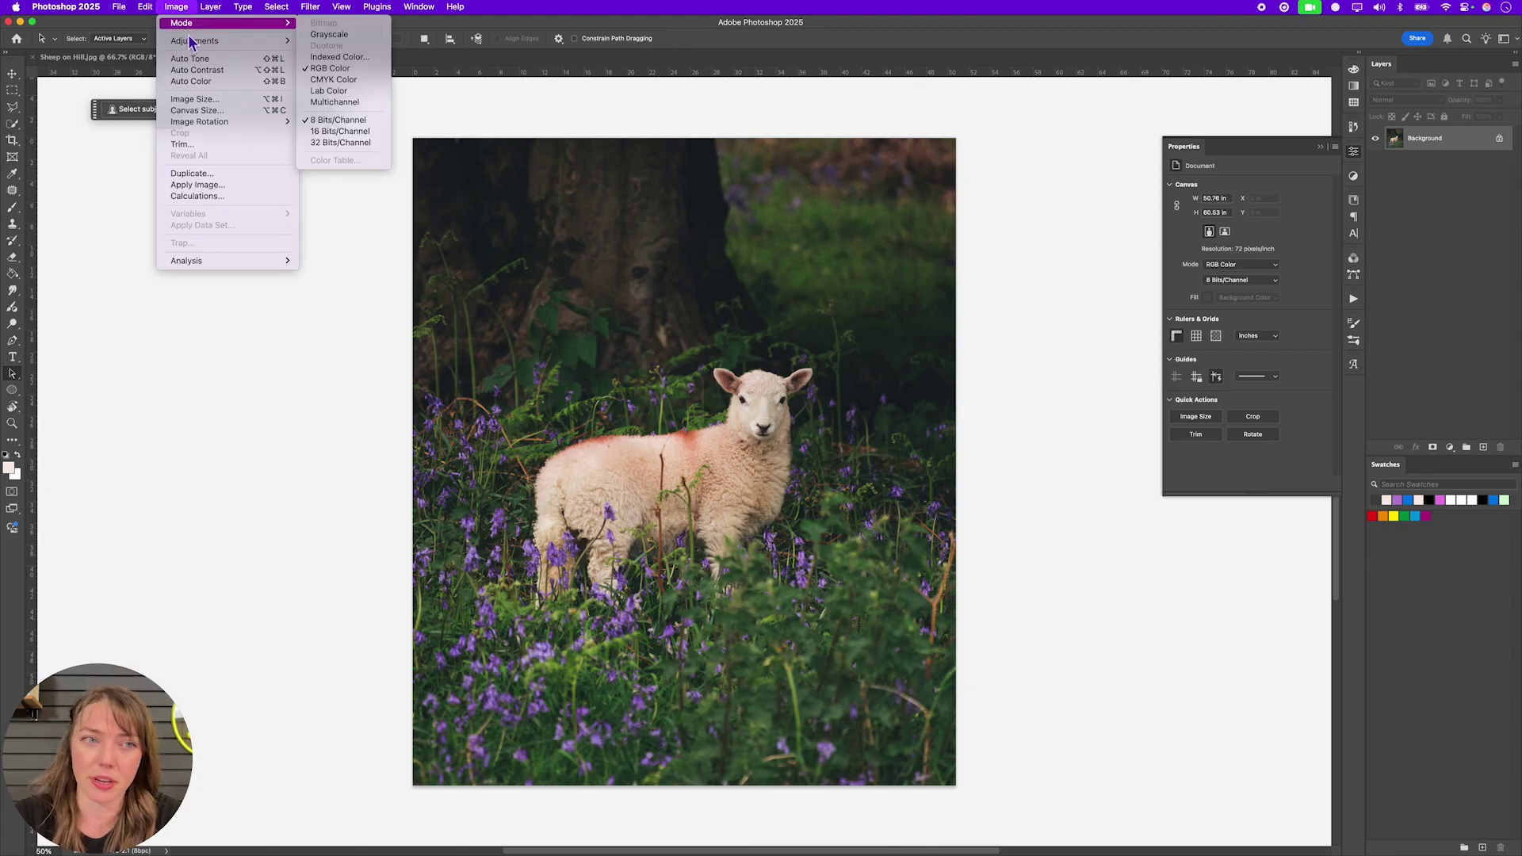
pyautogui.click(346, 83)
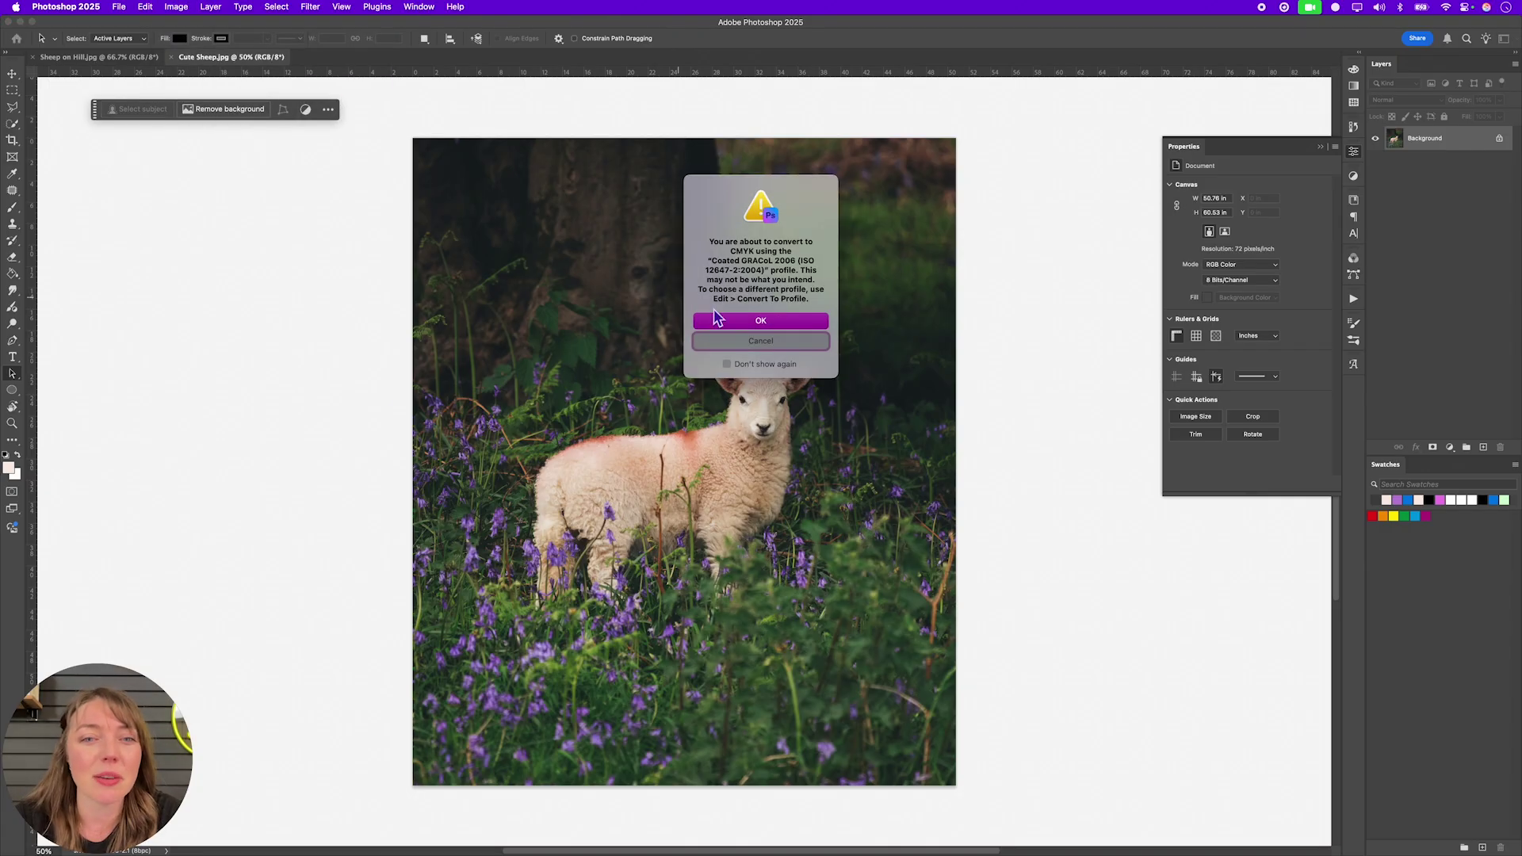
pyautogui.click(762, 321)
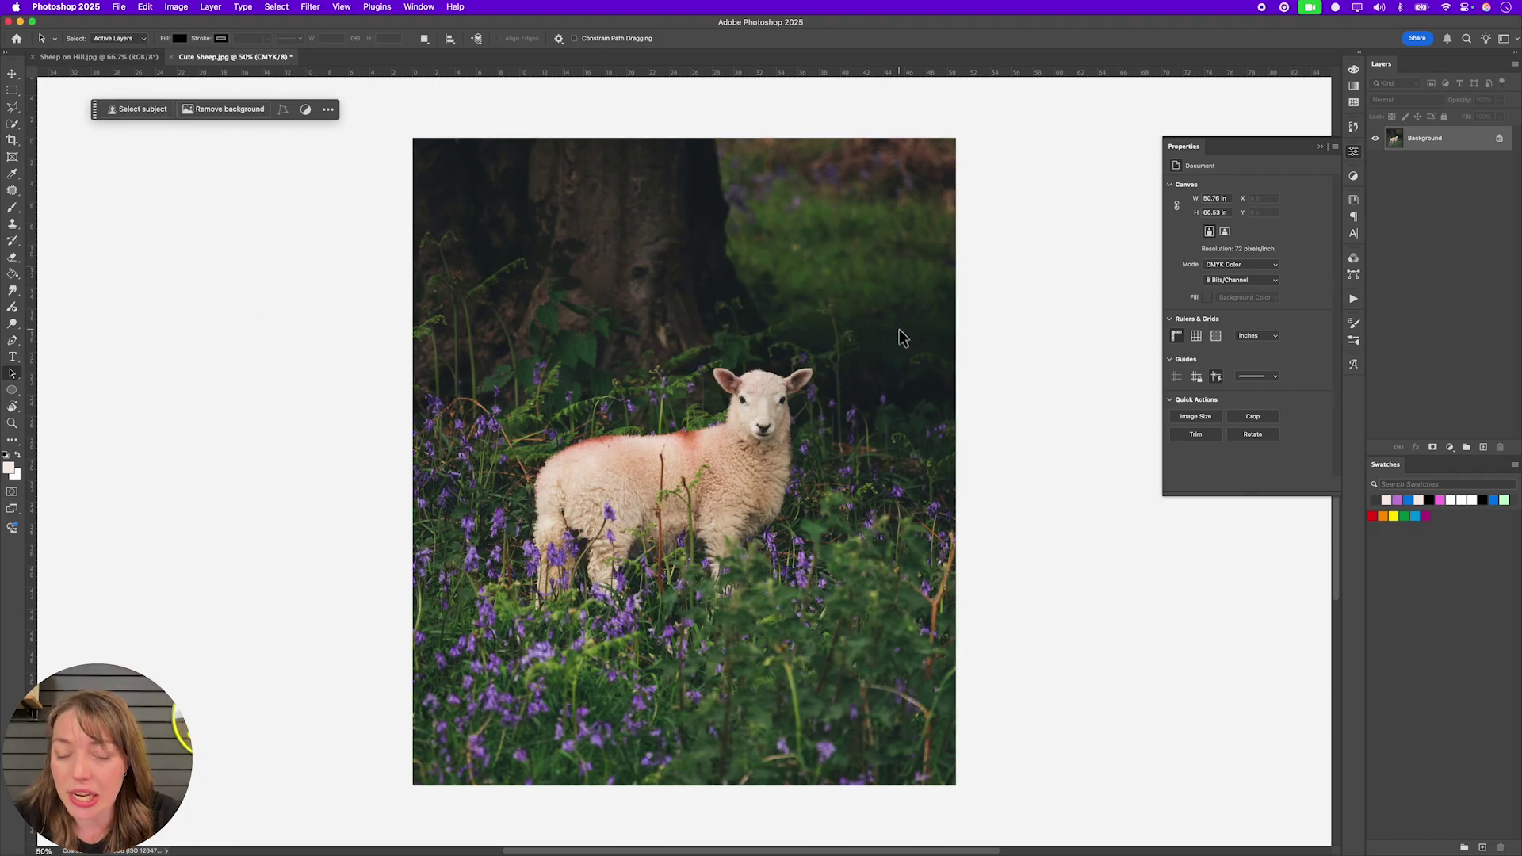
pyautogui.click(176, 6)
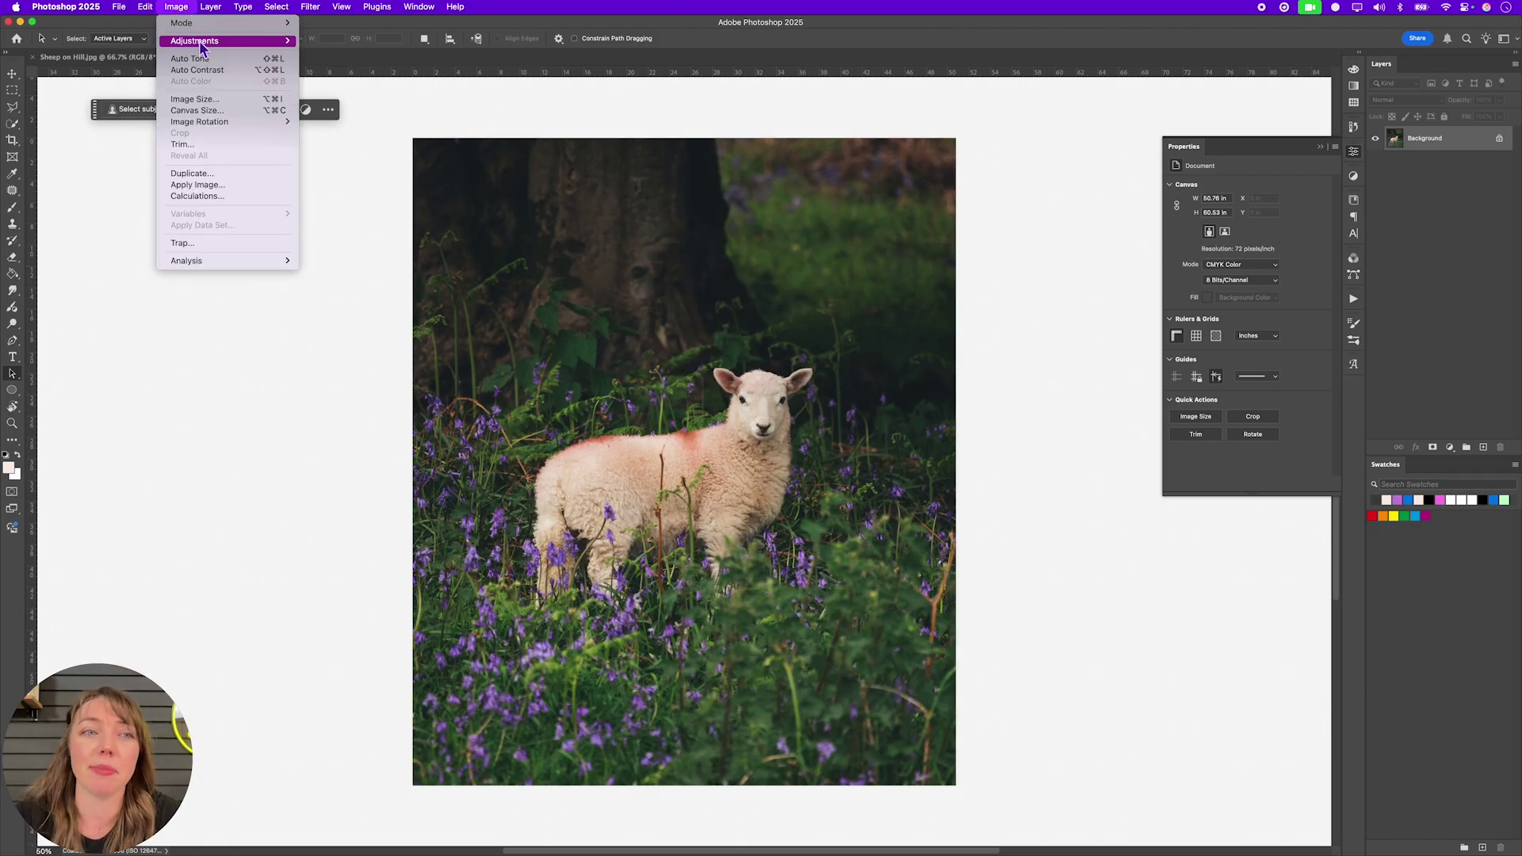
# - Resize Cute Sheep.jpg to 14.1922 in wide (16.922 in tall) at 300 pixels/inch
pyautogui.click(211, 103)
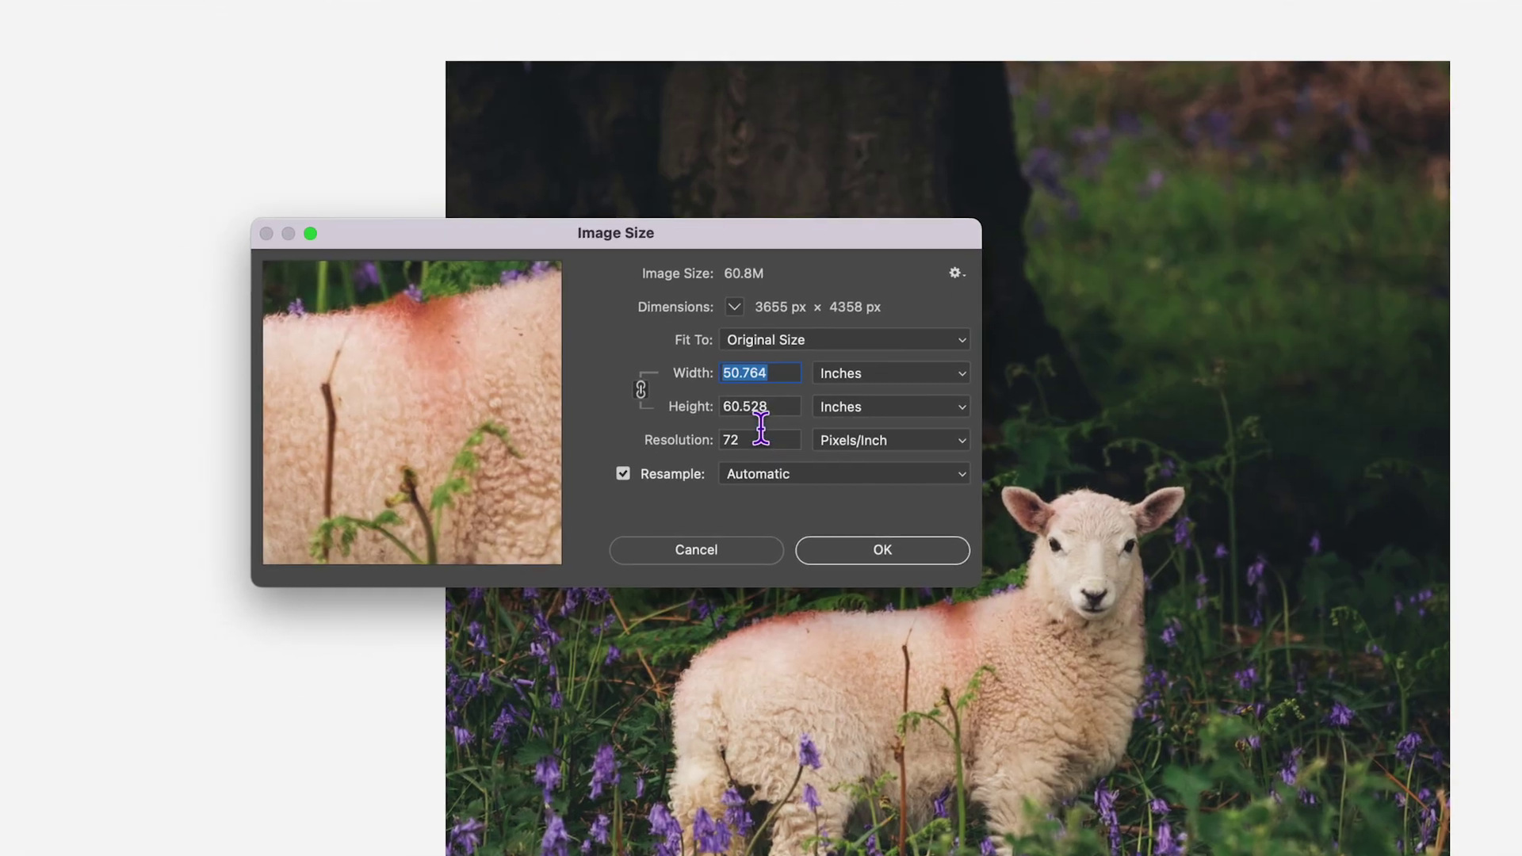
pyautogui.doubleClick(656, 383)
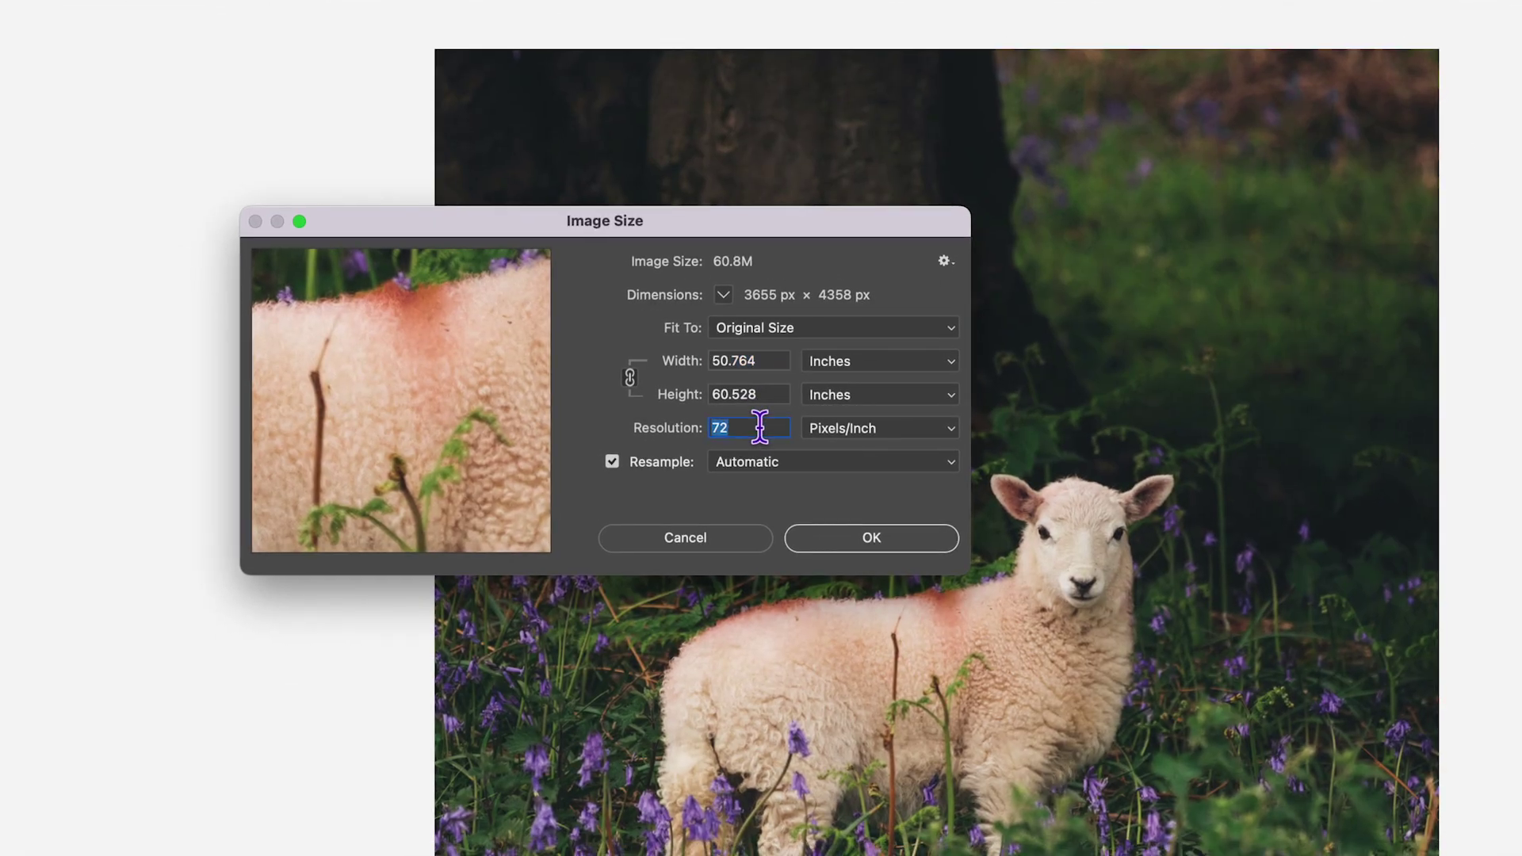
pyautogui.write('300')
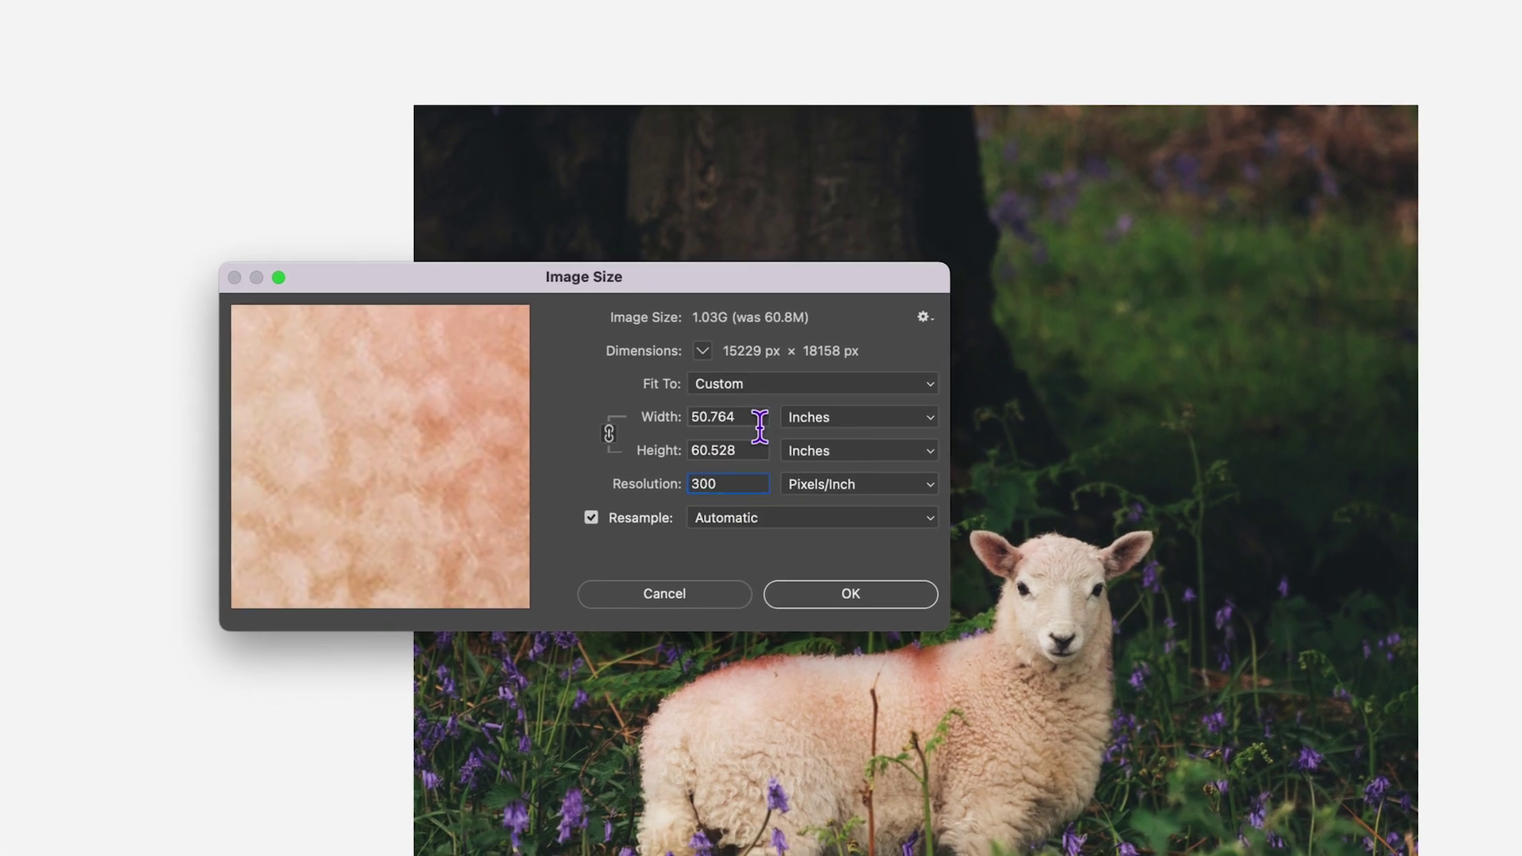
pyautogui.click(771, 363)
pyautogui.doubleClick(760, 426)
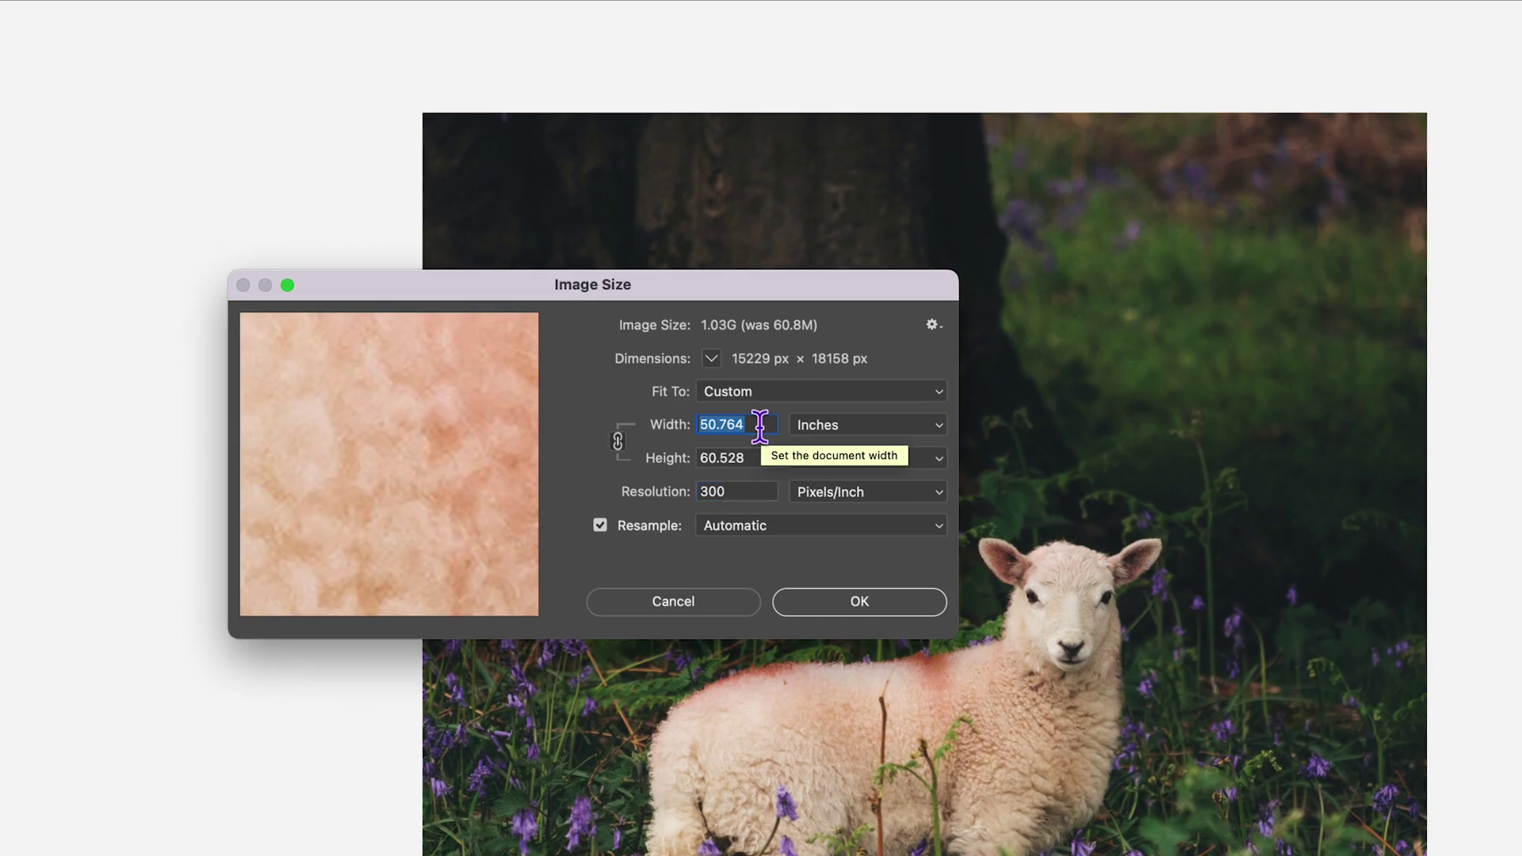
pyautogui.write('14.1922 in')
pyautogui.press('BackSpace')
pyautogui.press('BackSpace')
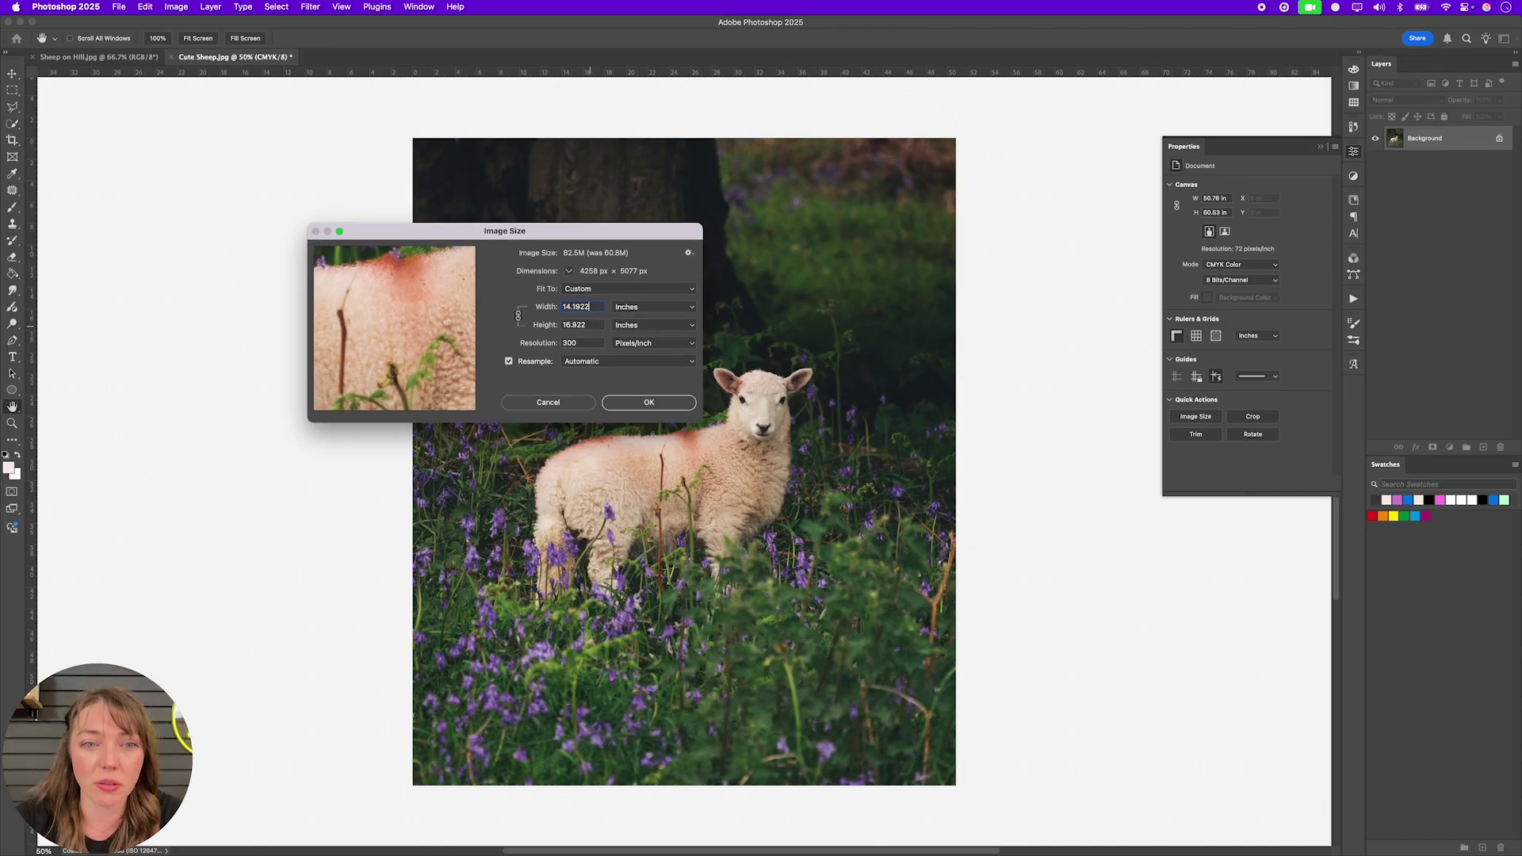
pyautogui.press('Tab')
pyautogui.click(574, 306)
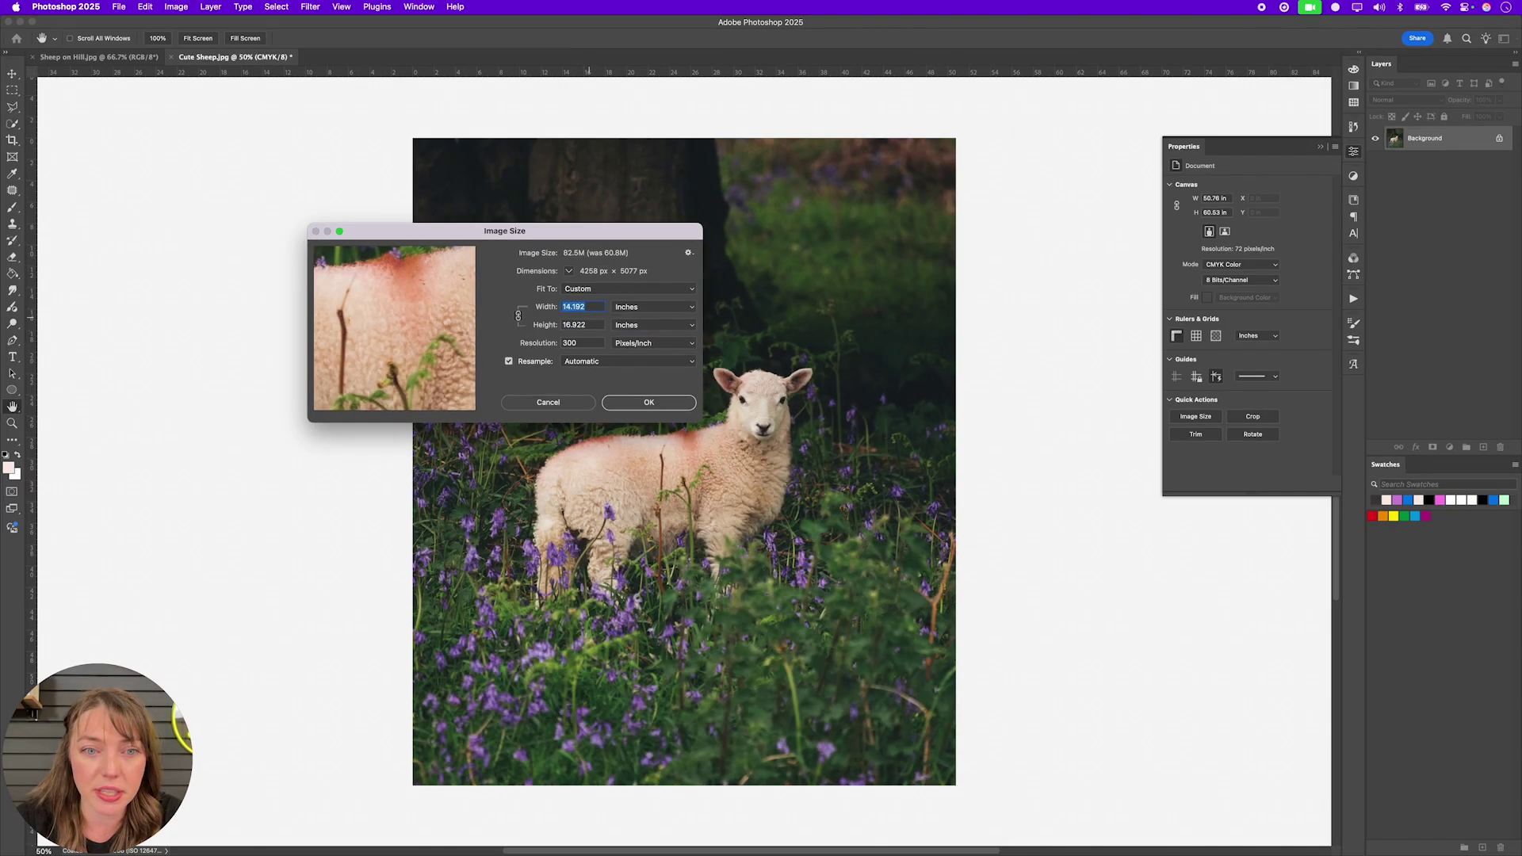
pyautogui.click(574, 325)
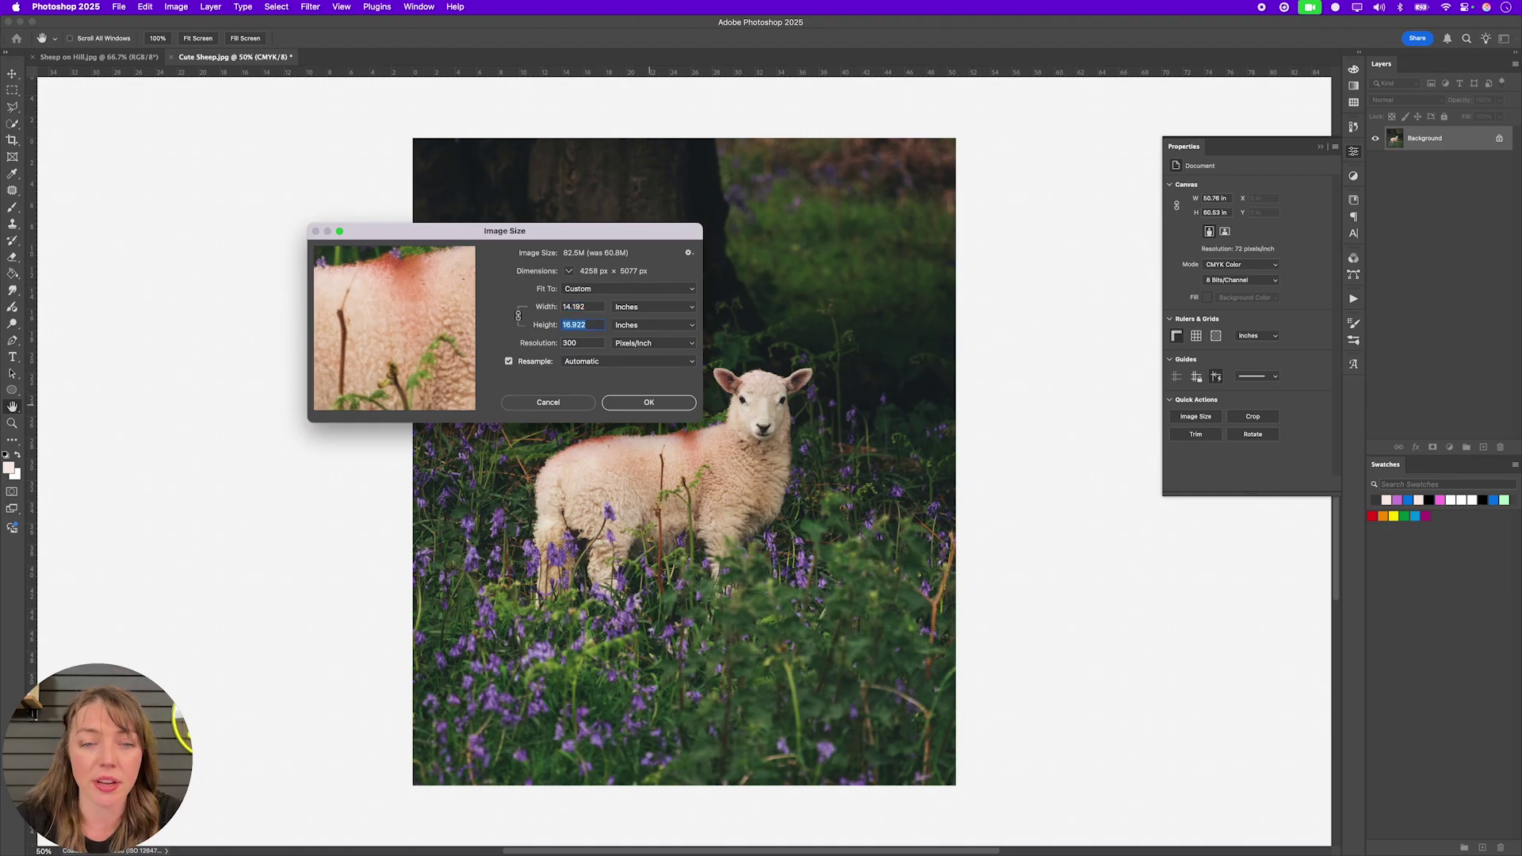
pyautogui.press('Return')
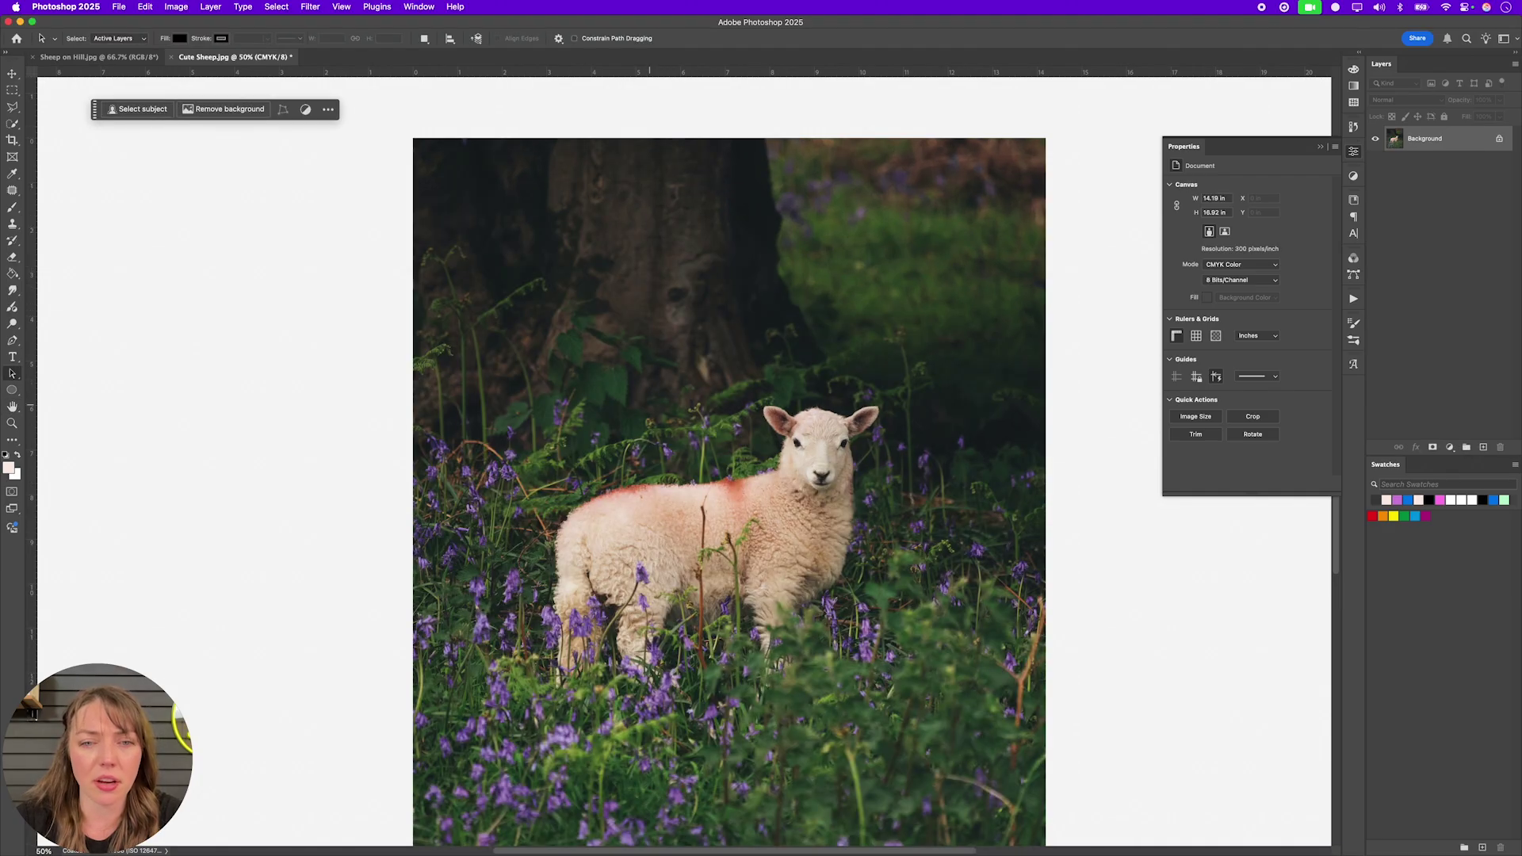
pyautogui.press('super+Tab')
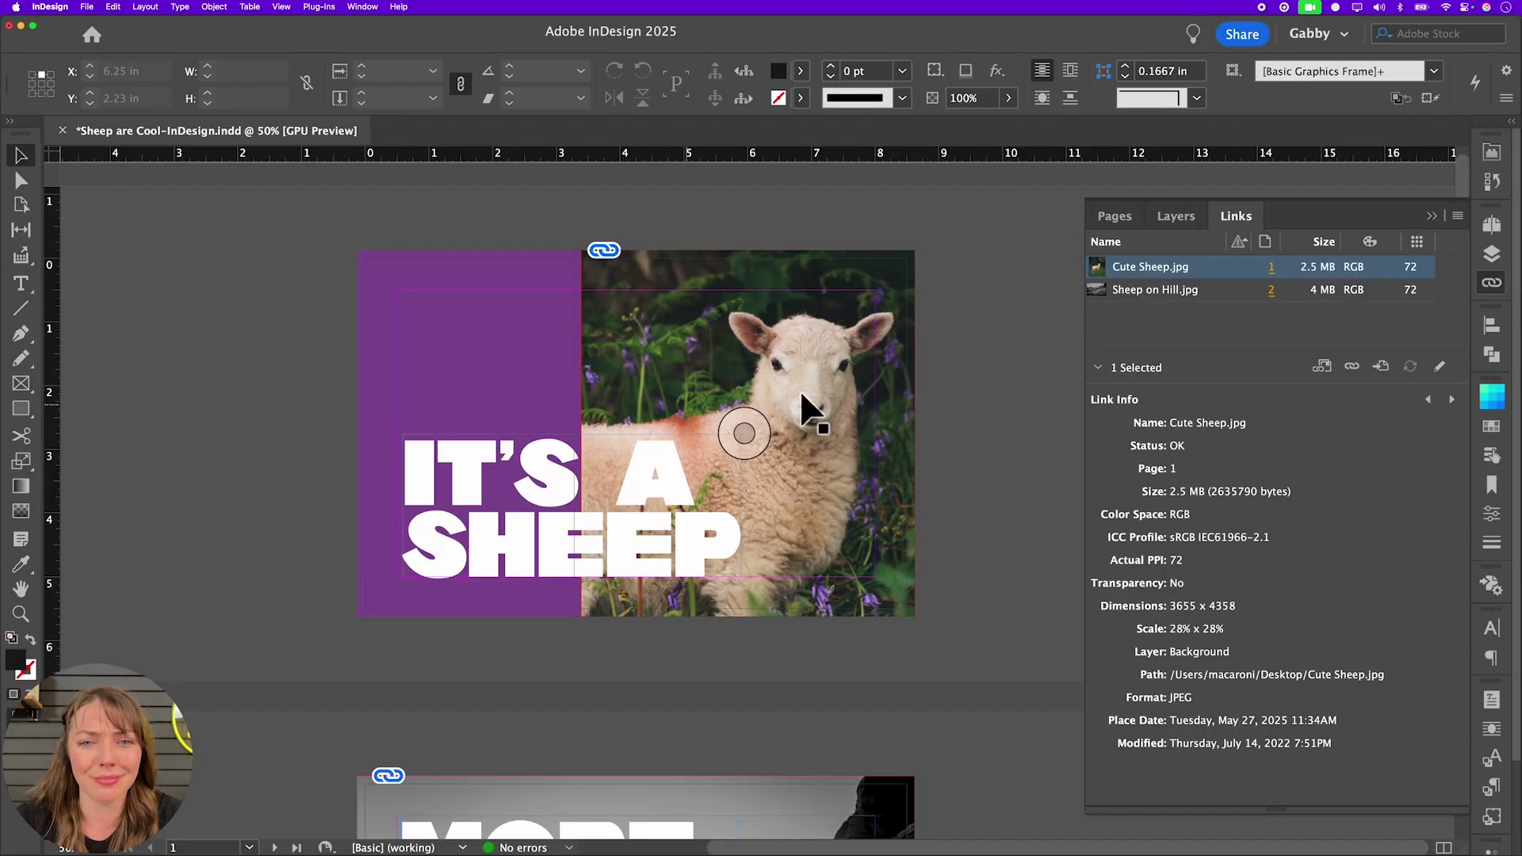
# - Open the Cute Sheep.jpg link from InDesign's Links panel in Photoshop
pyautogui.press('super+Tab')
pyautogui.press('super+Tab')
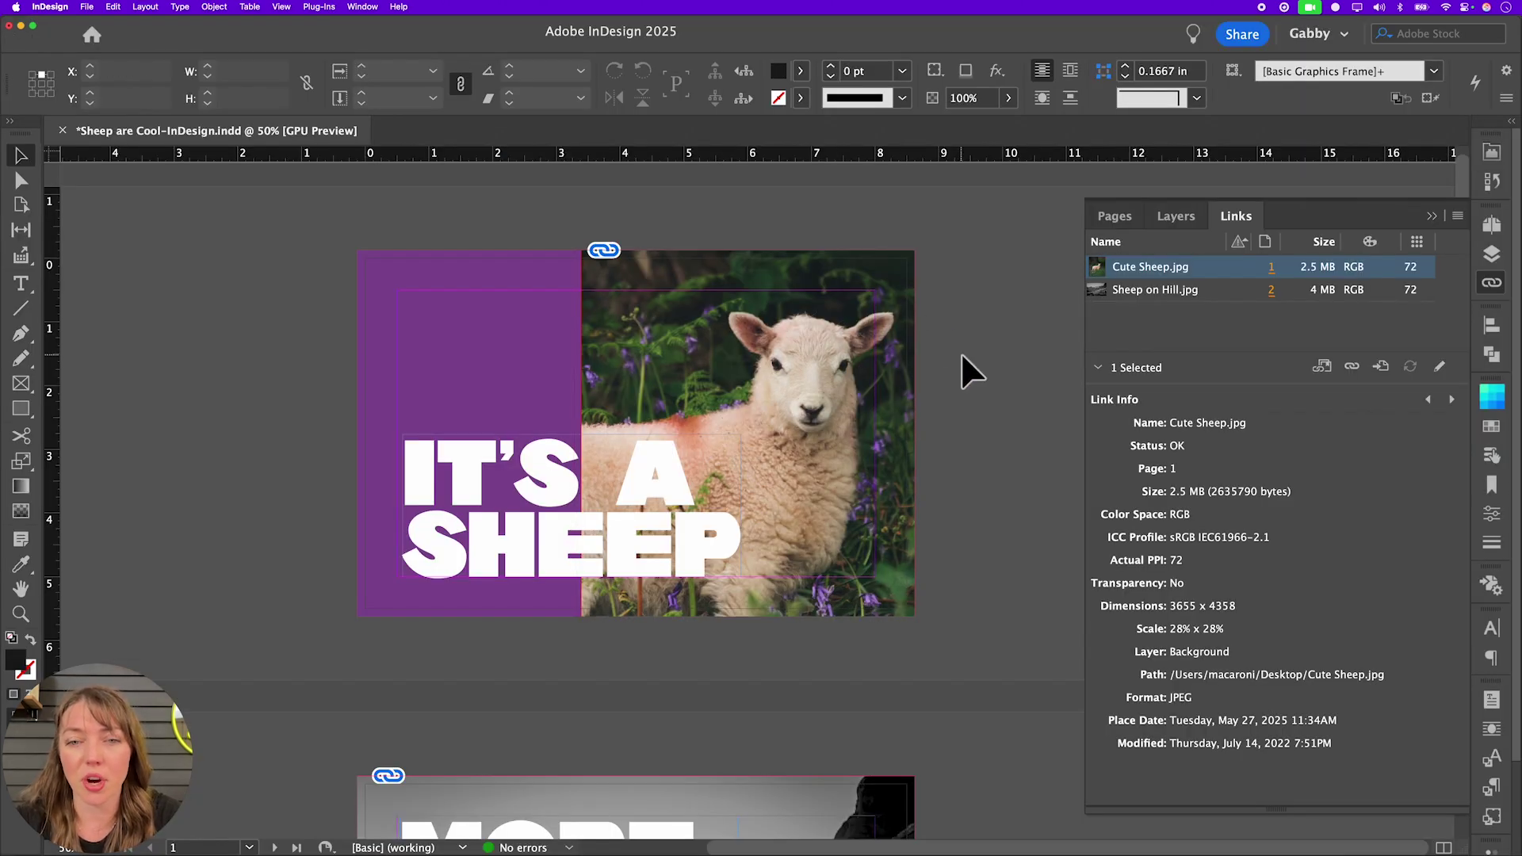
pyautogui.scroll(-2, 960, 352)
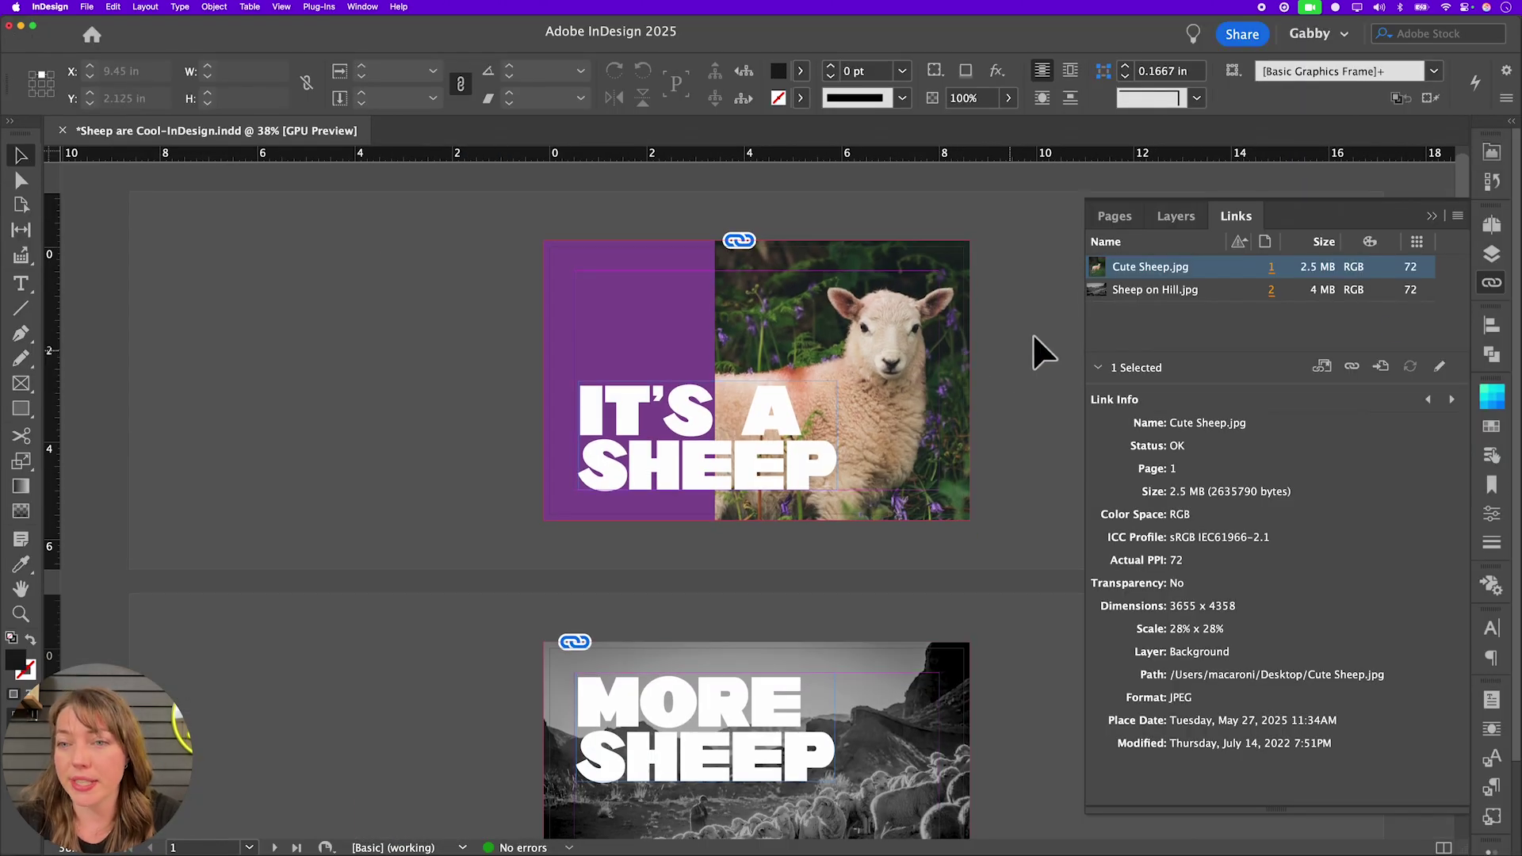
pyautogui.keyDown('alt'); pyautogui.doubleClick(1159, 270); pyautogui.keyUp('alt')
# - Save the photo as Cute Sheep-CMYK.jpg at Maximum JPEG quality and close it
pyautogui.press('super+shift+s')
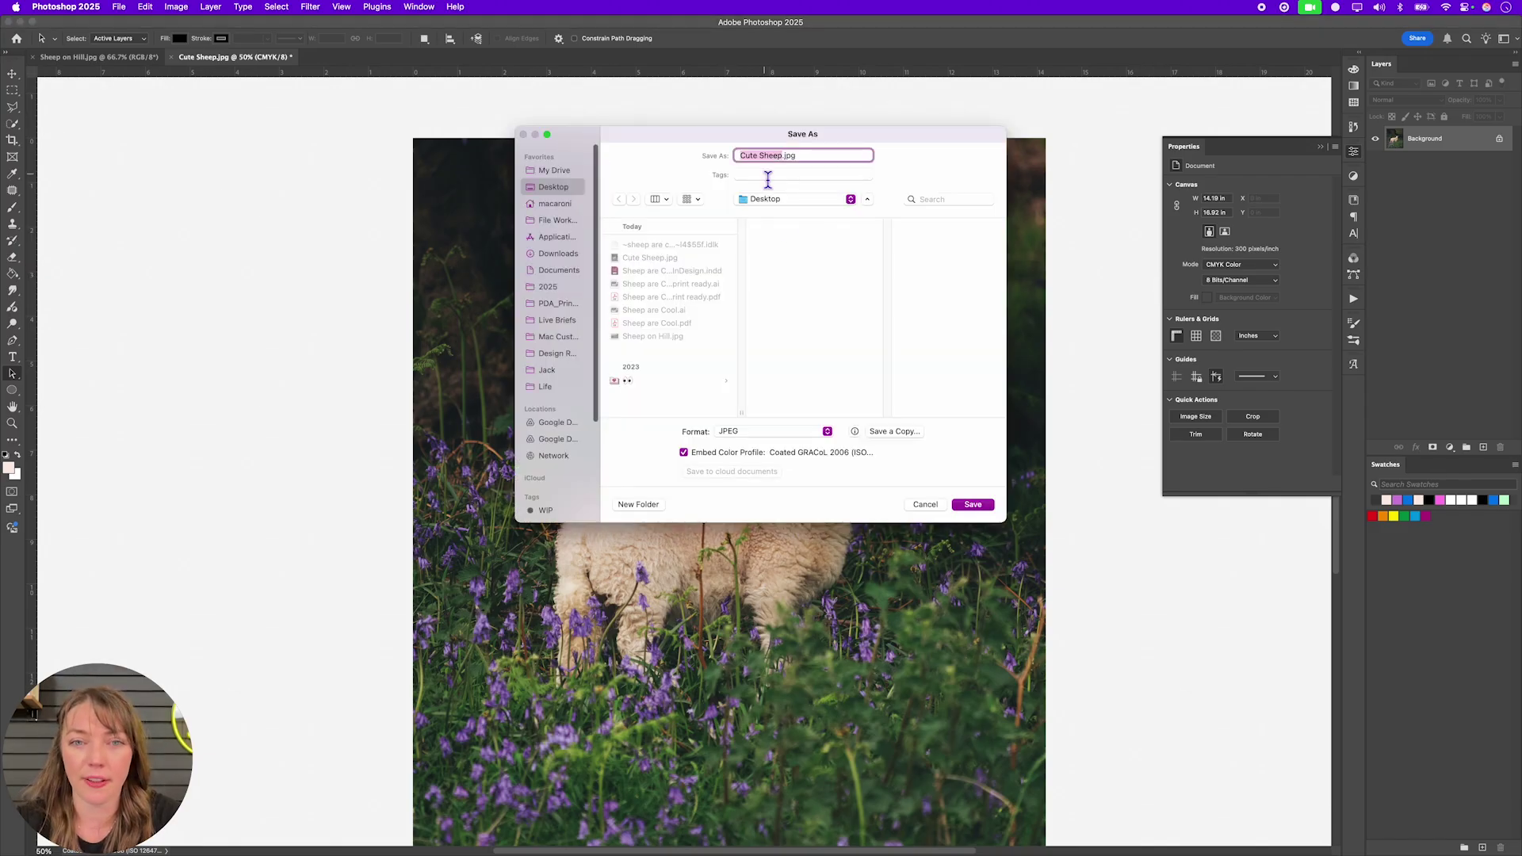
pyautogui.press('Right')
pyautogui.write('-CMYK')
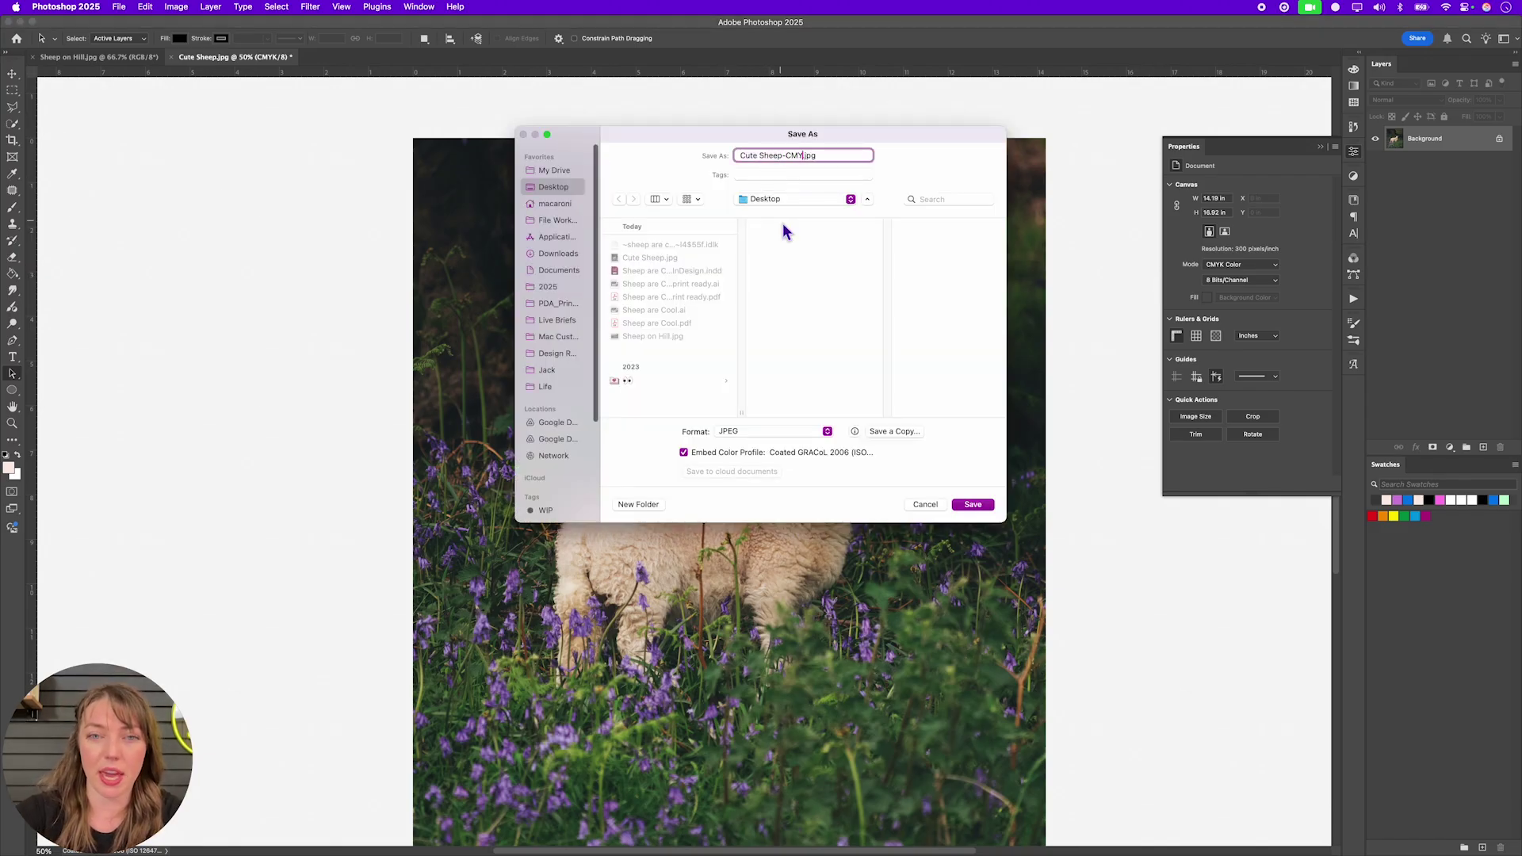
pyautogui.write('K')
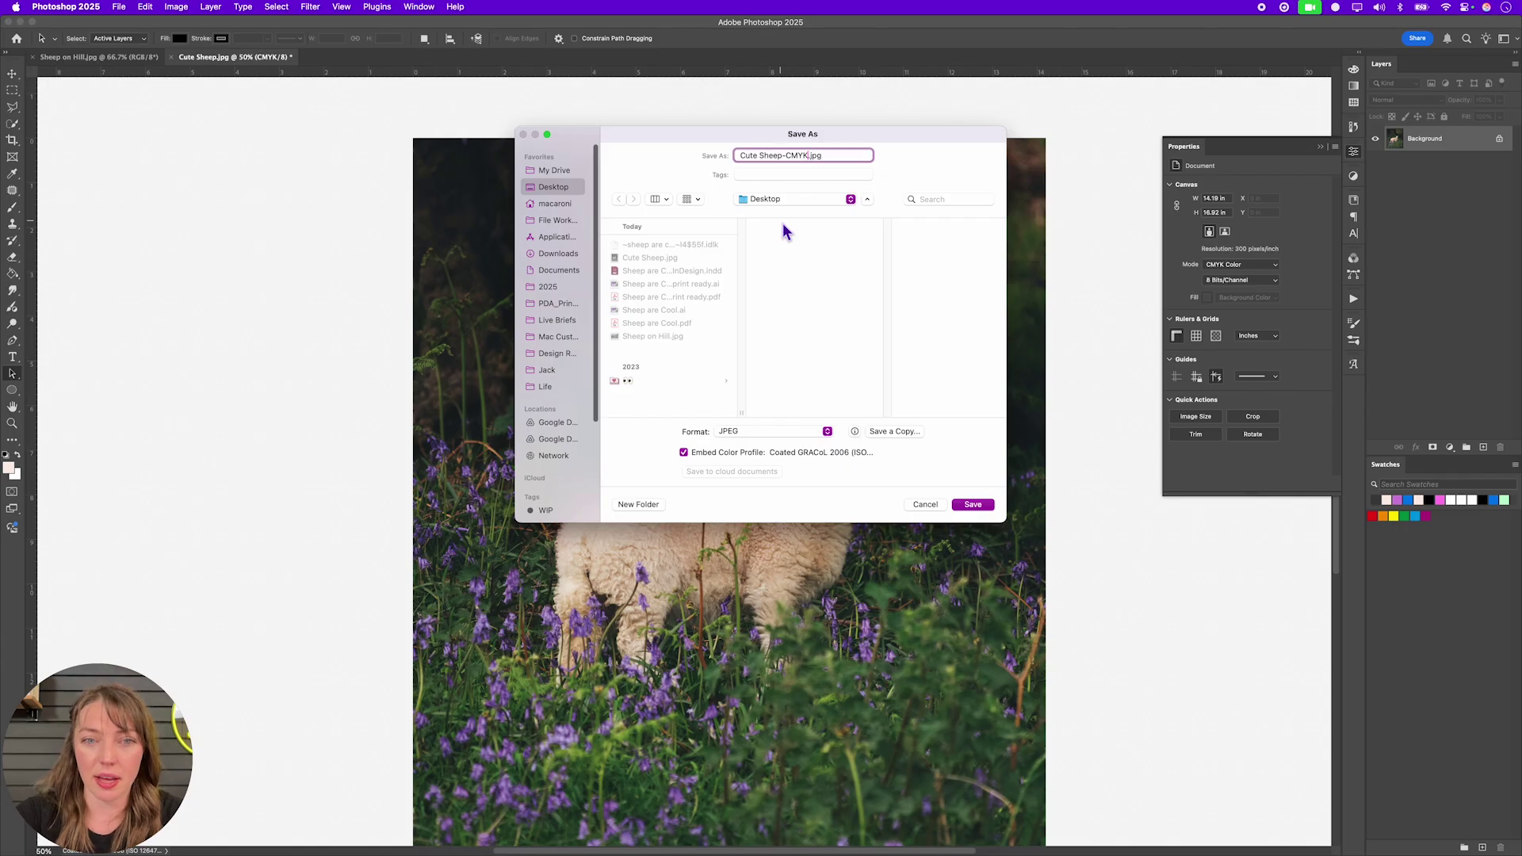
pyautogui.press('Return')
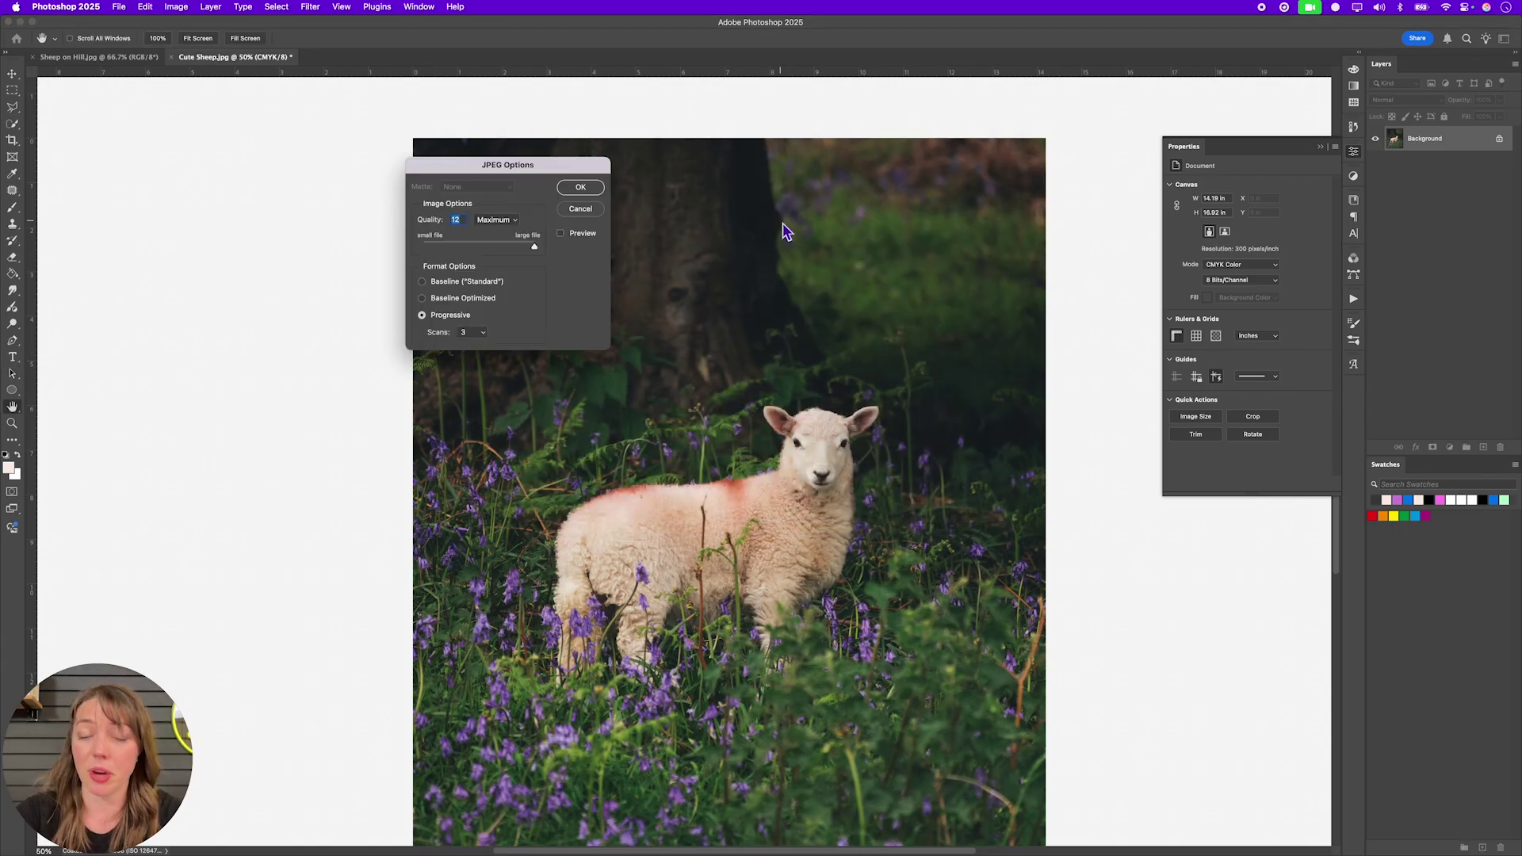
pyautogui.press('Return')
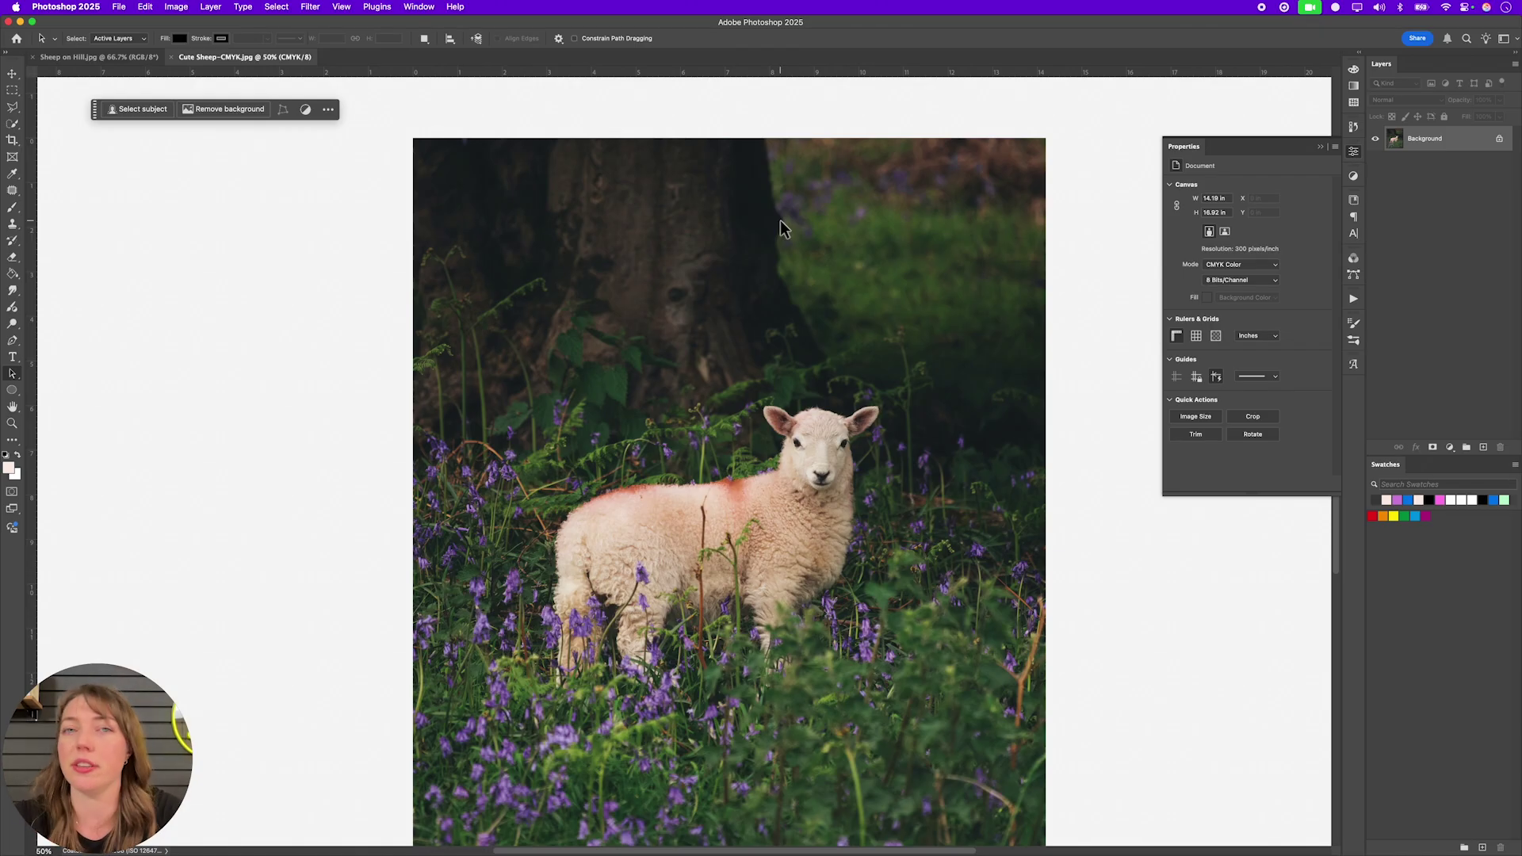
pyautogui.press('super+w')
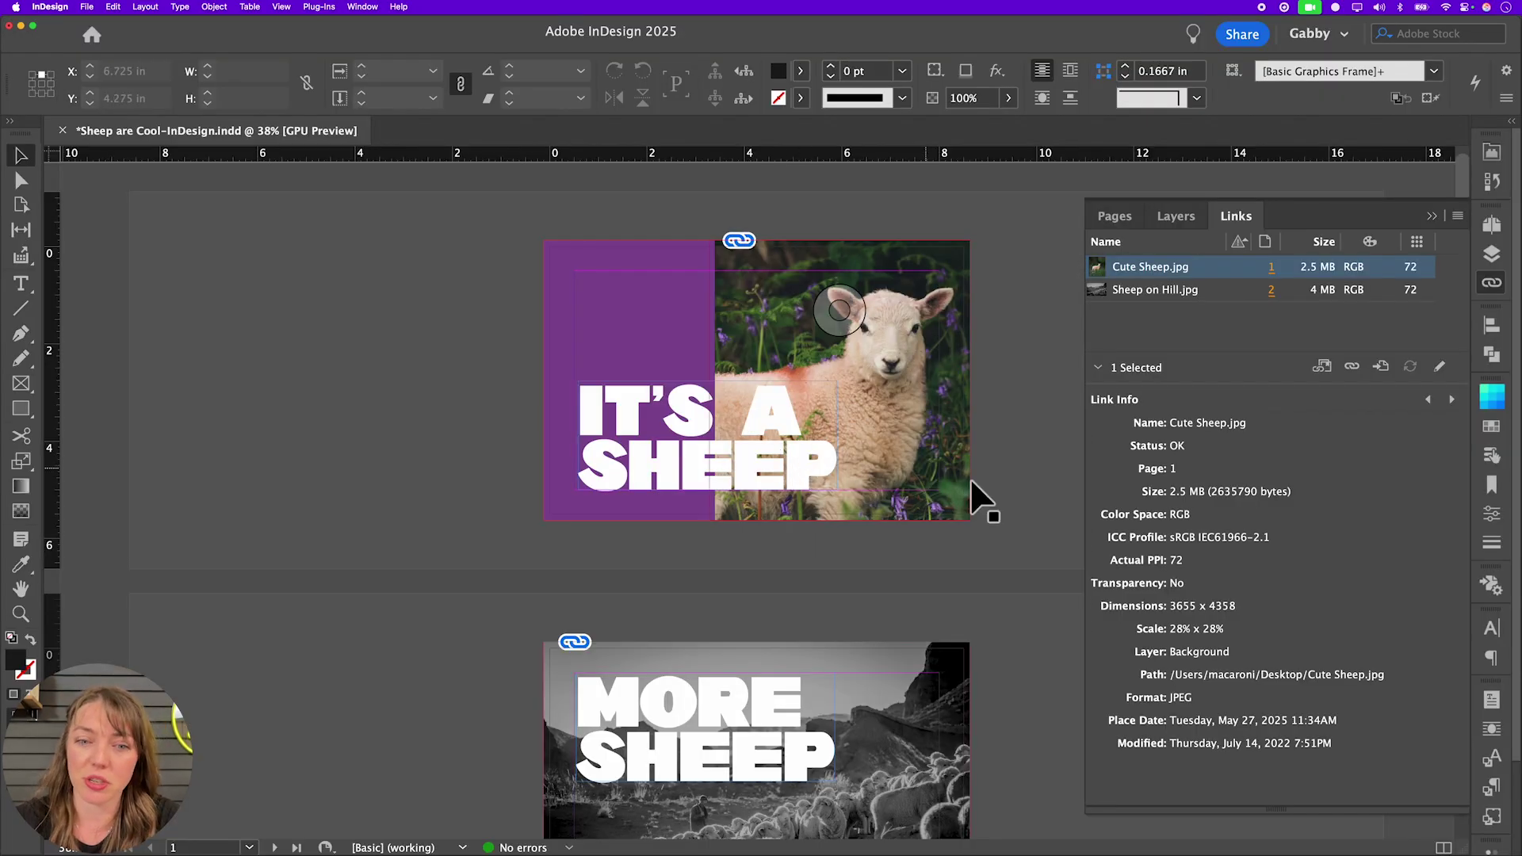
# - Switch Sheep on Hill.jpg to Grayscale mode, discarding its colour information
pyautogui.scroll(-5, 987, 523)
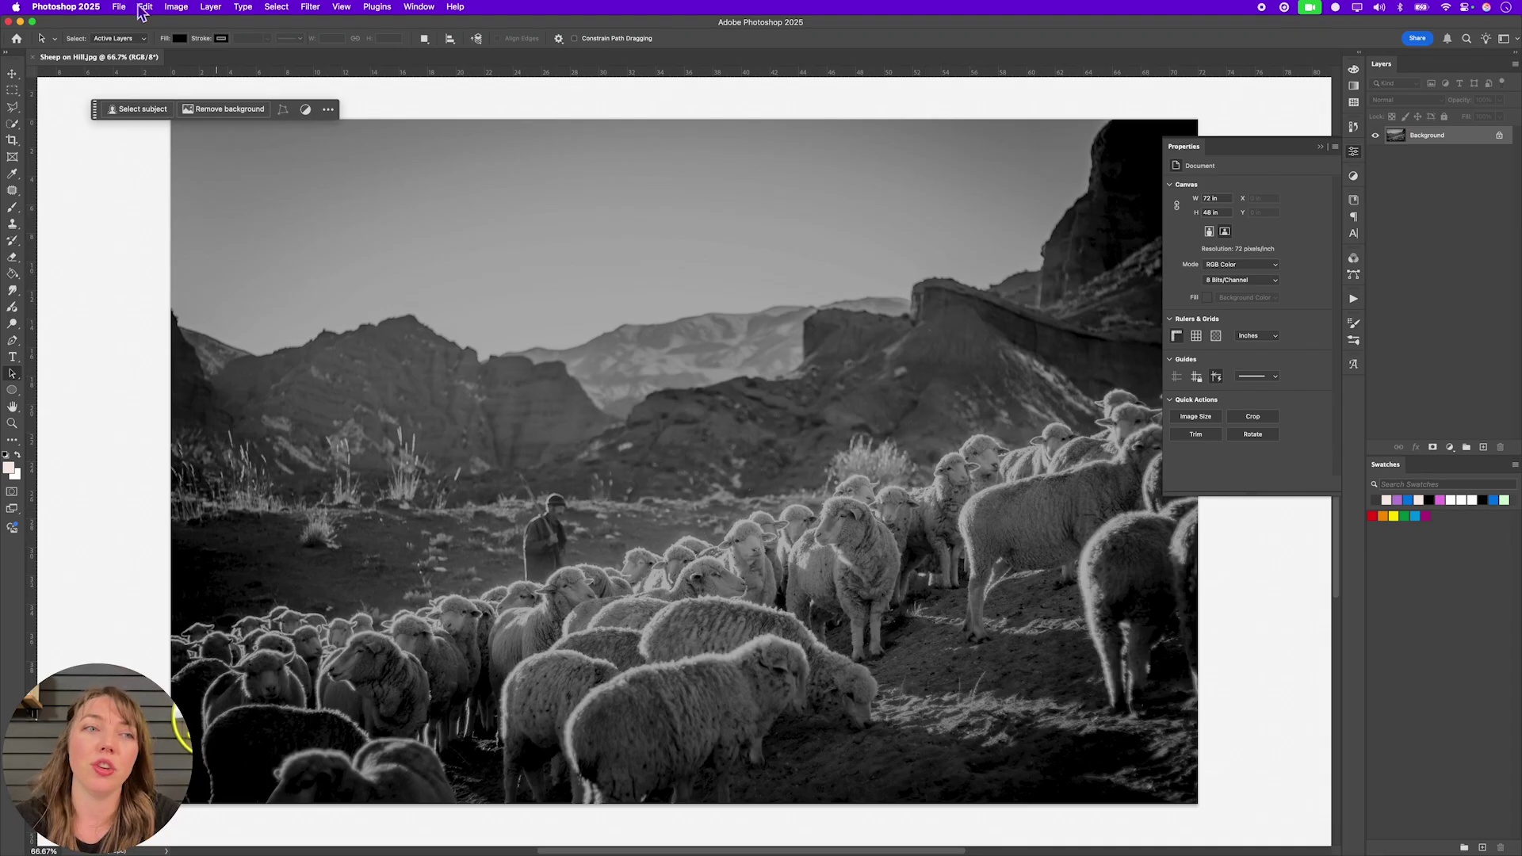
pyautogui.click(145, 8)
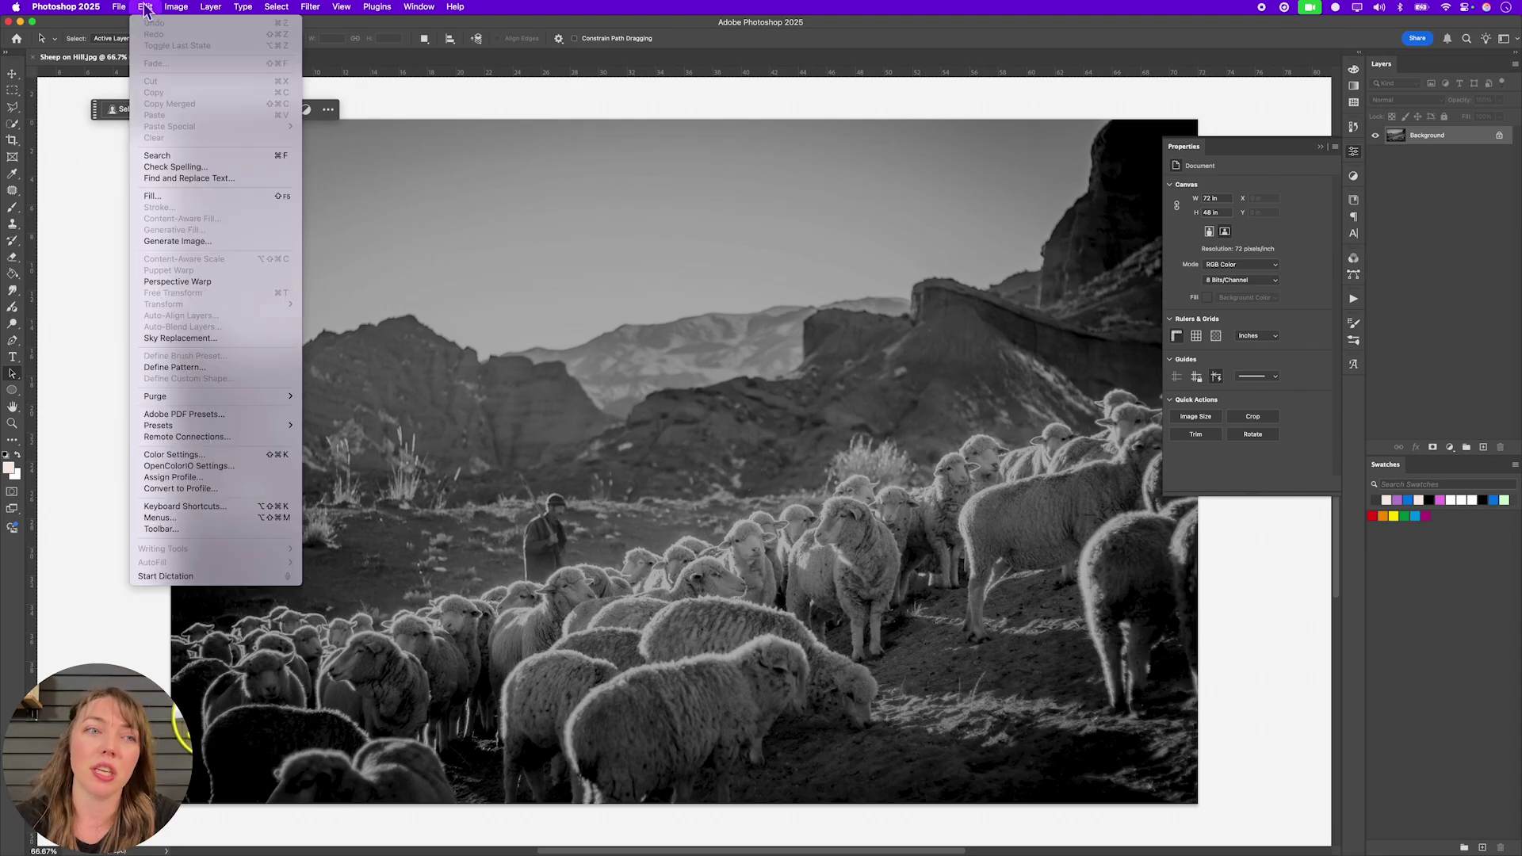
pyautogui.moveTo(211, 8)
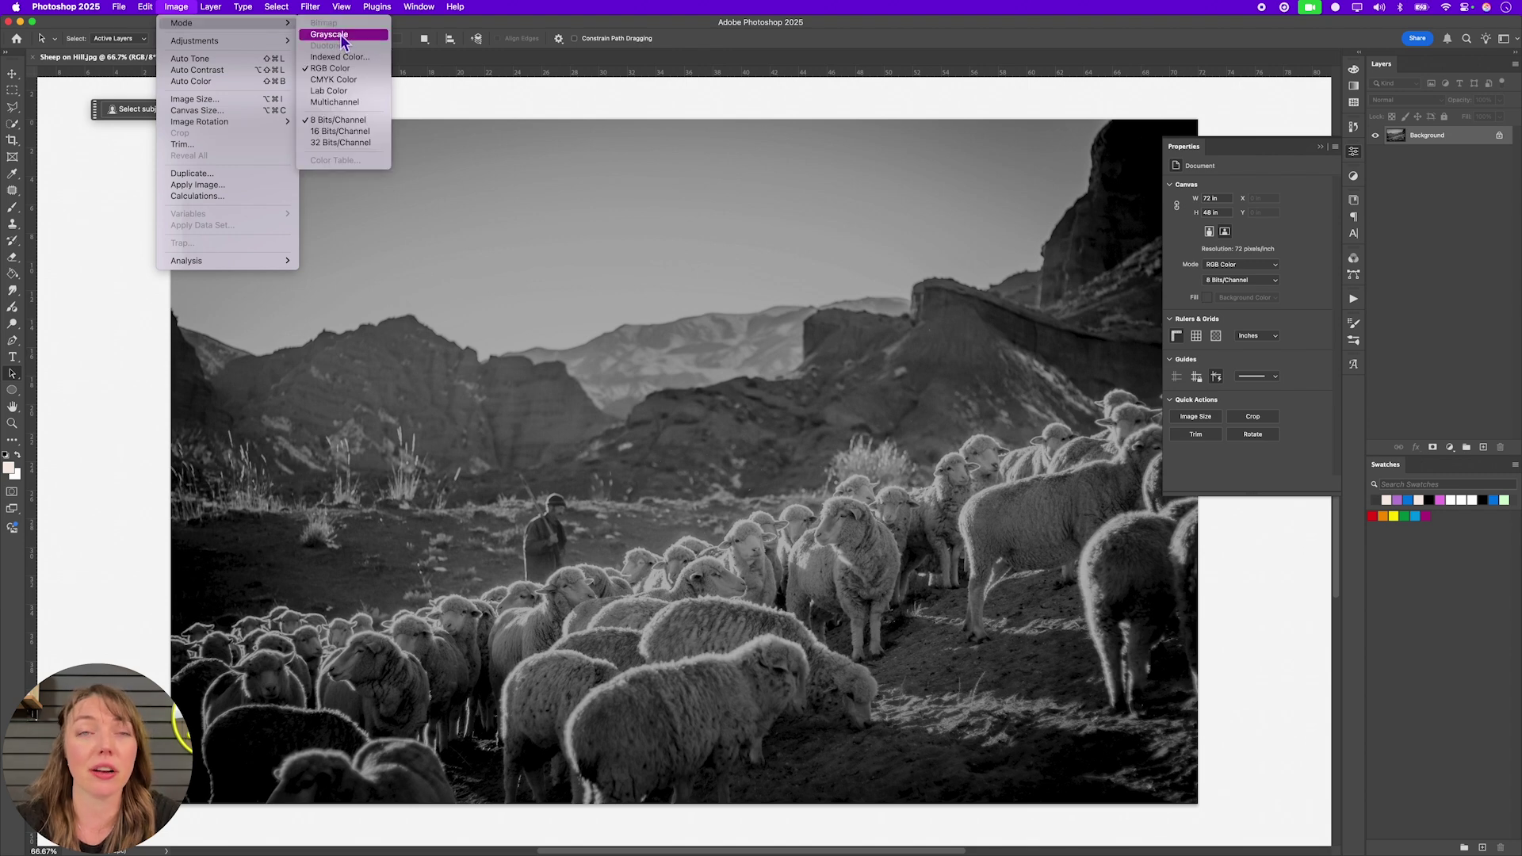
pyautogui.click(342, 37)
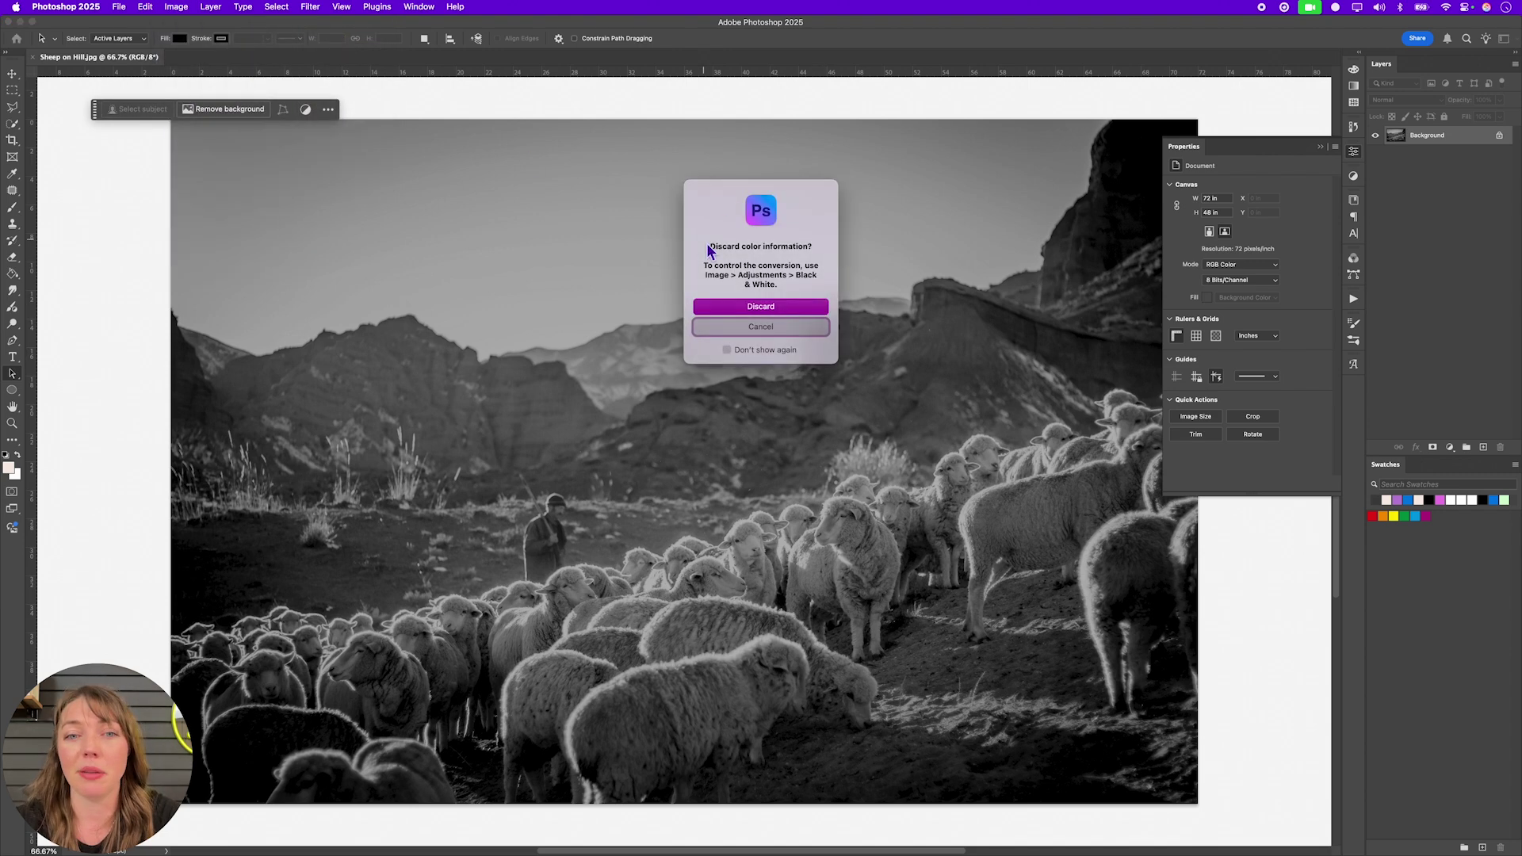
pyautogui.moveTo(722, 252); pyautogui.dragTo(828, 274)
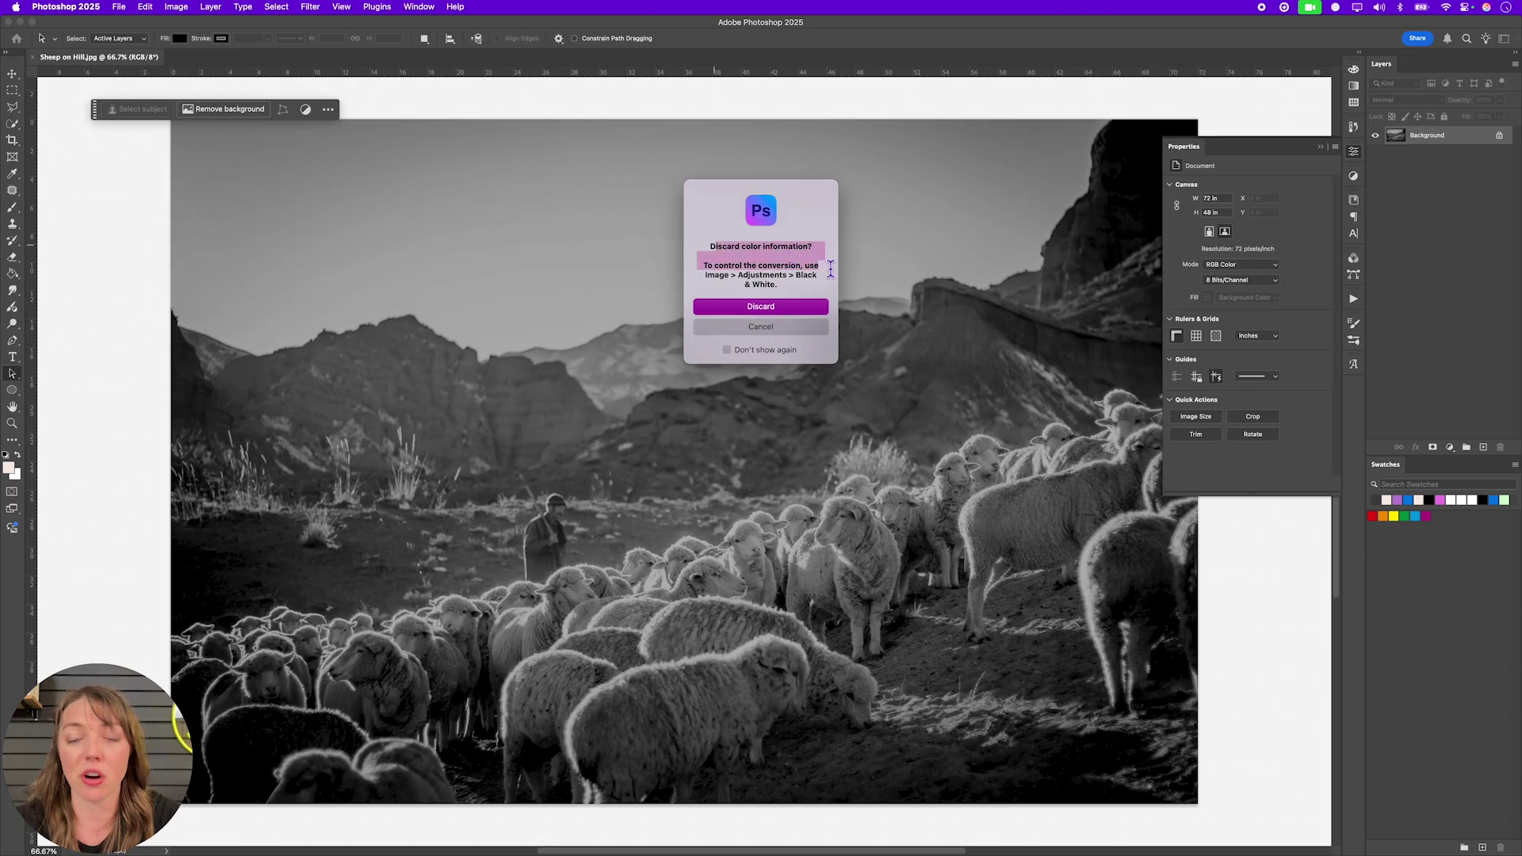
pyautogui.click(797, 308)
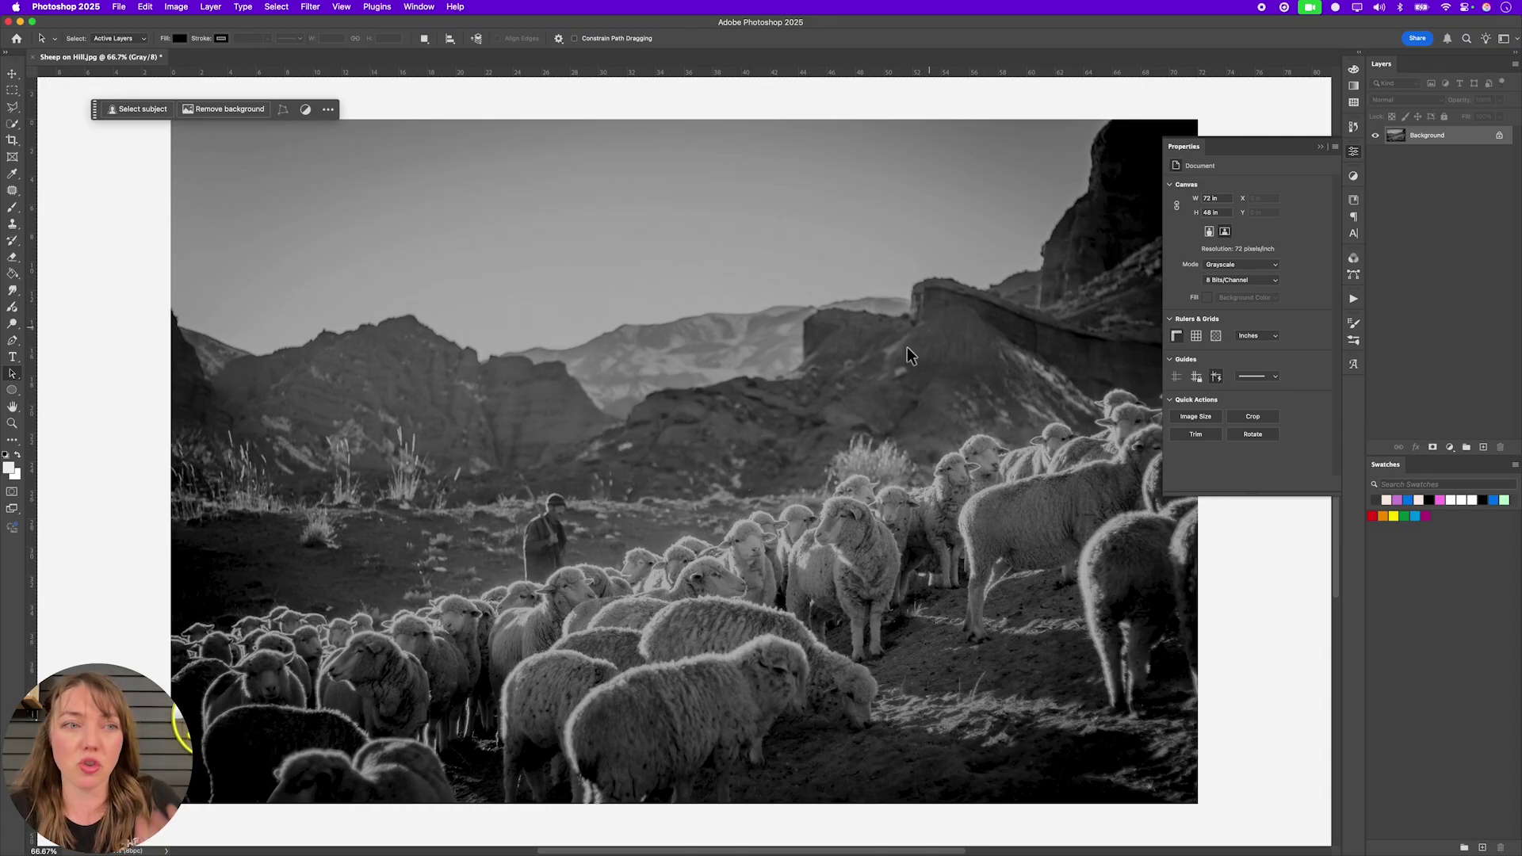
# - Set the hill photo's Image Size resolution to 300 pixels/inch
pyautogui.click(176, 6)
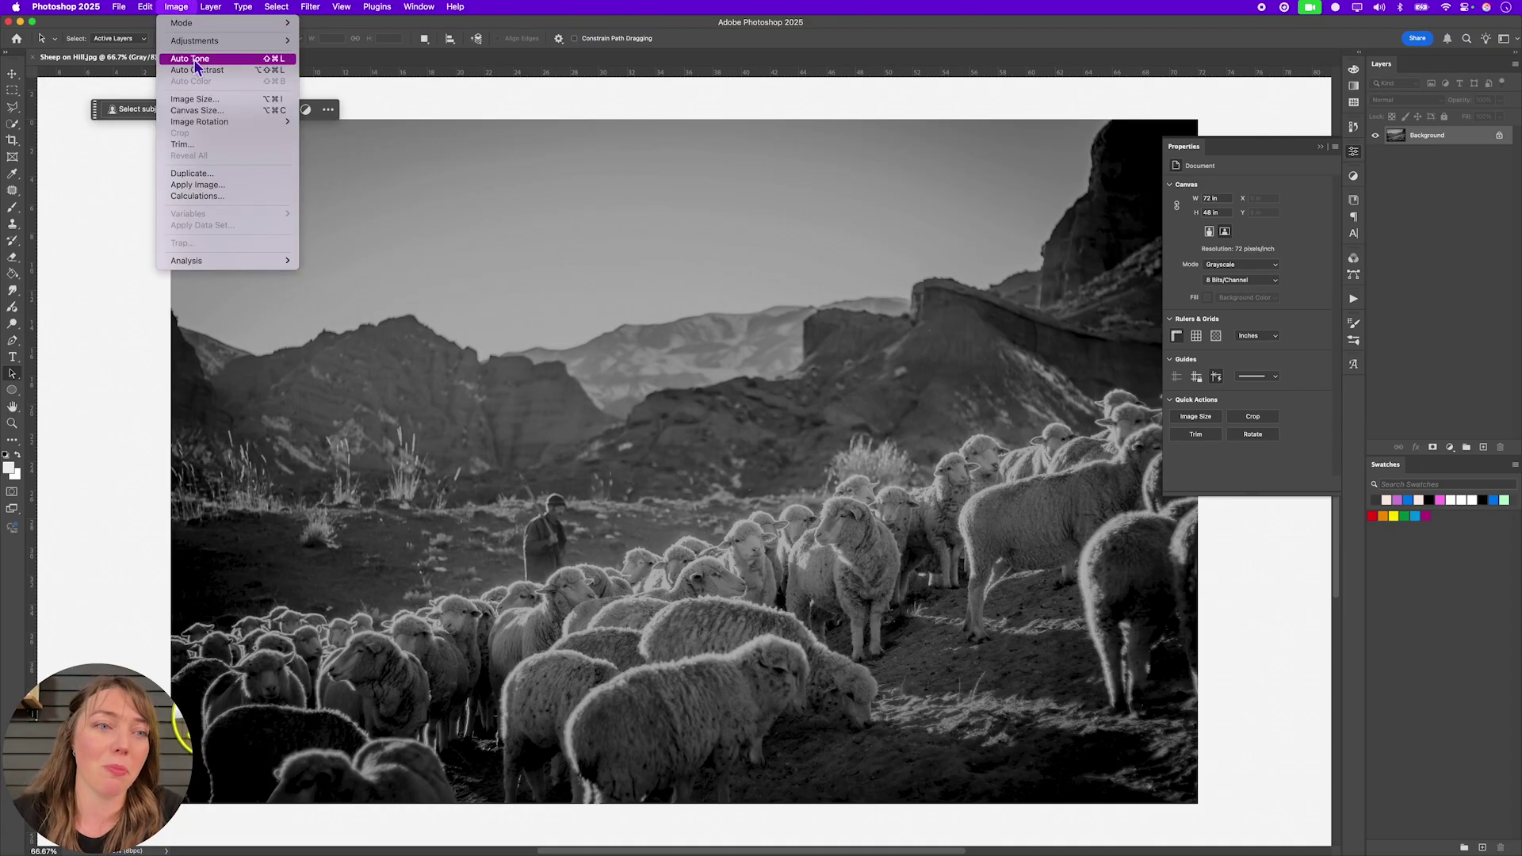
pyautogui.click(195, 98)
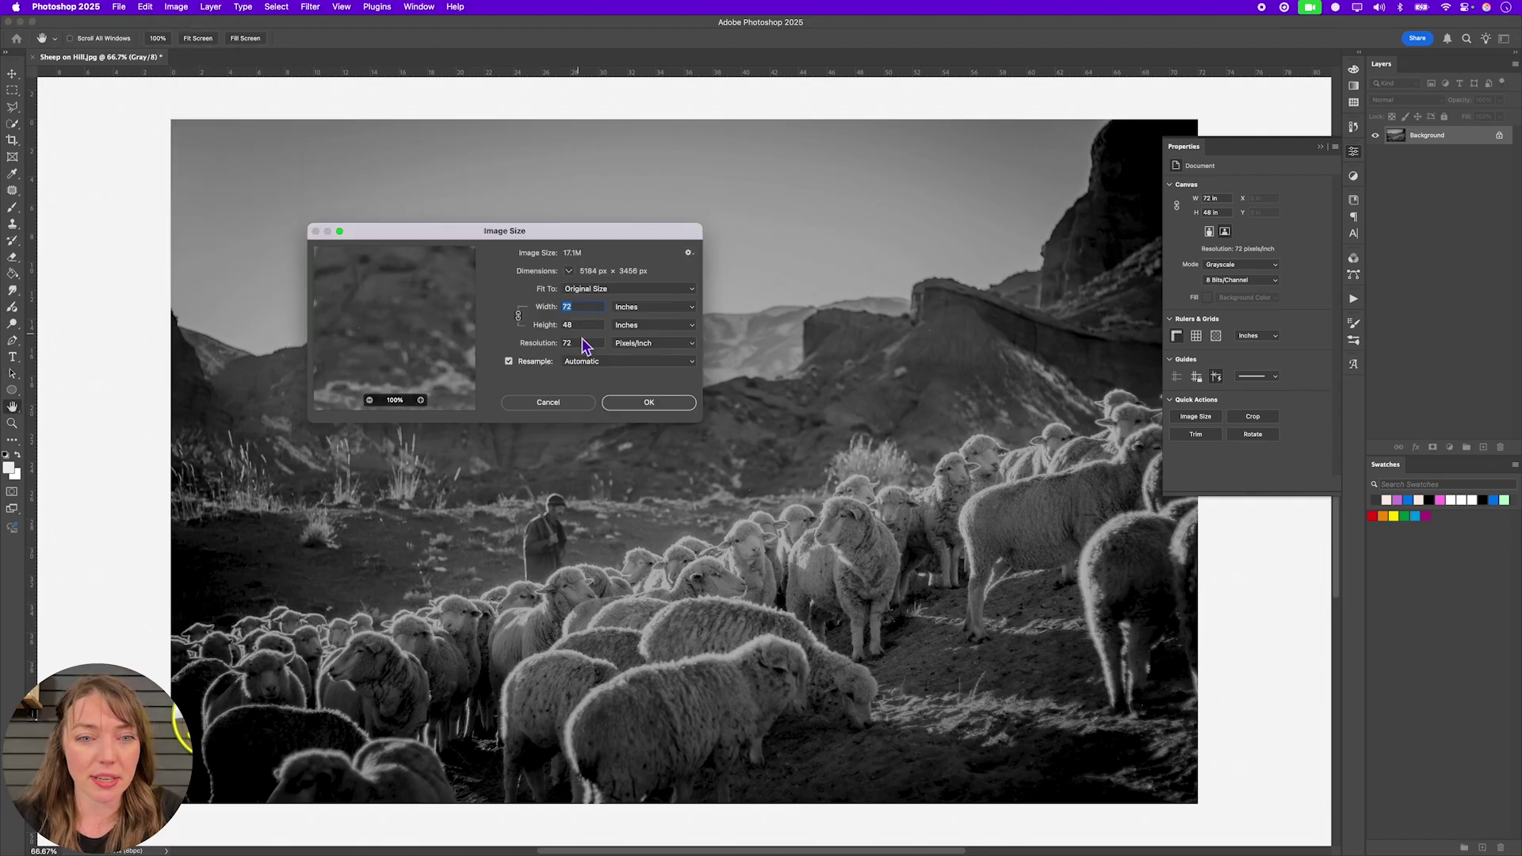
pyautogui.click(584, 345)
pyautogui.press('BackSpace')
pyautogui.press('BackSpace')
pyautogui.write('30')
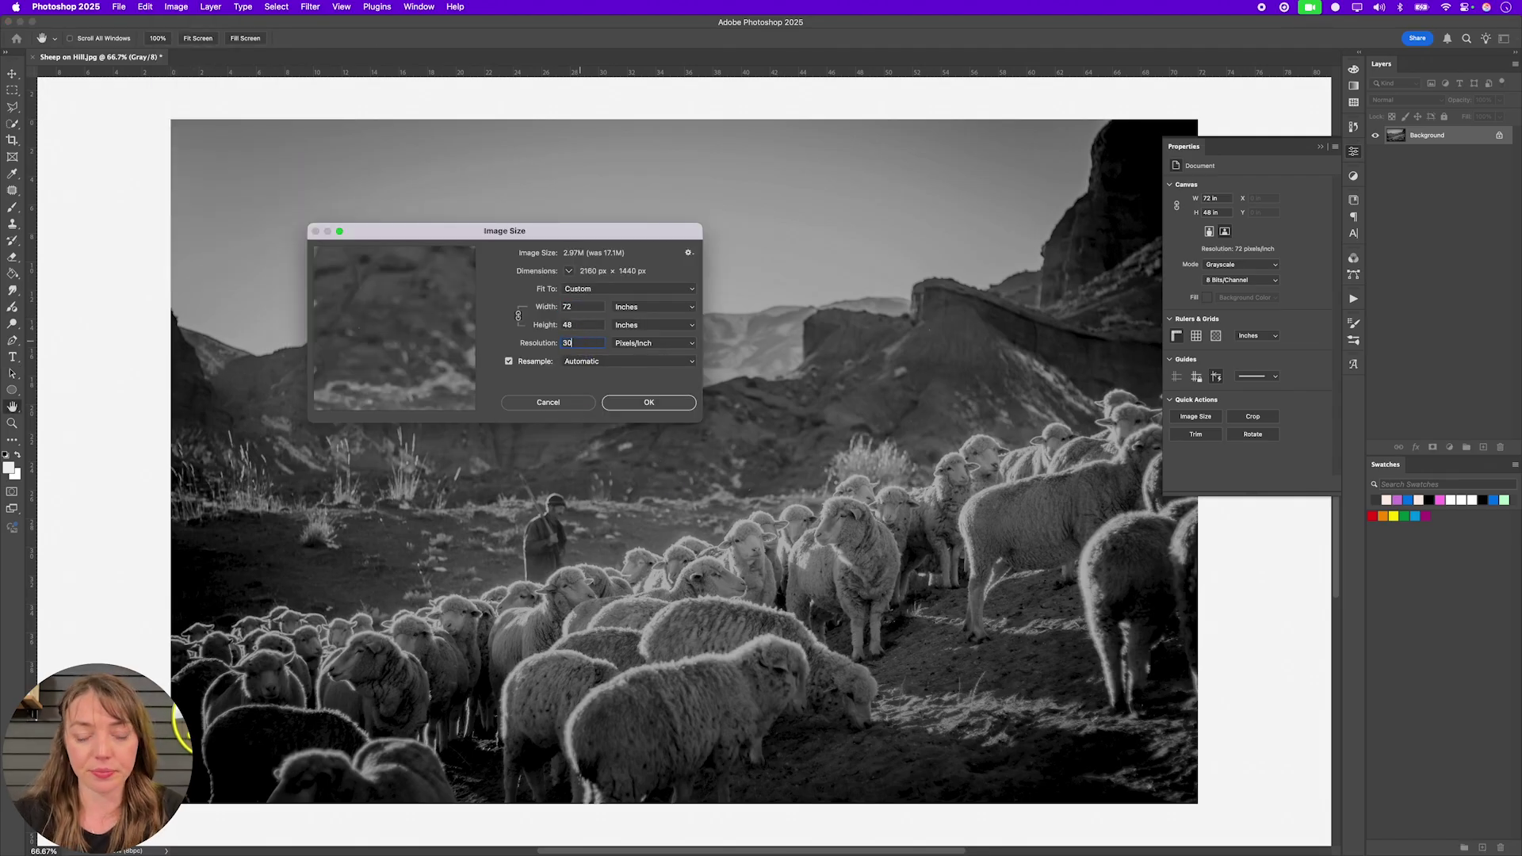
pyautogui.write('0')
# - Check the MORE SHEEP photo frame's width in the InDesign layout
pyautogui.press('super+Tab')
pyautogui.press('super+Tab')
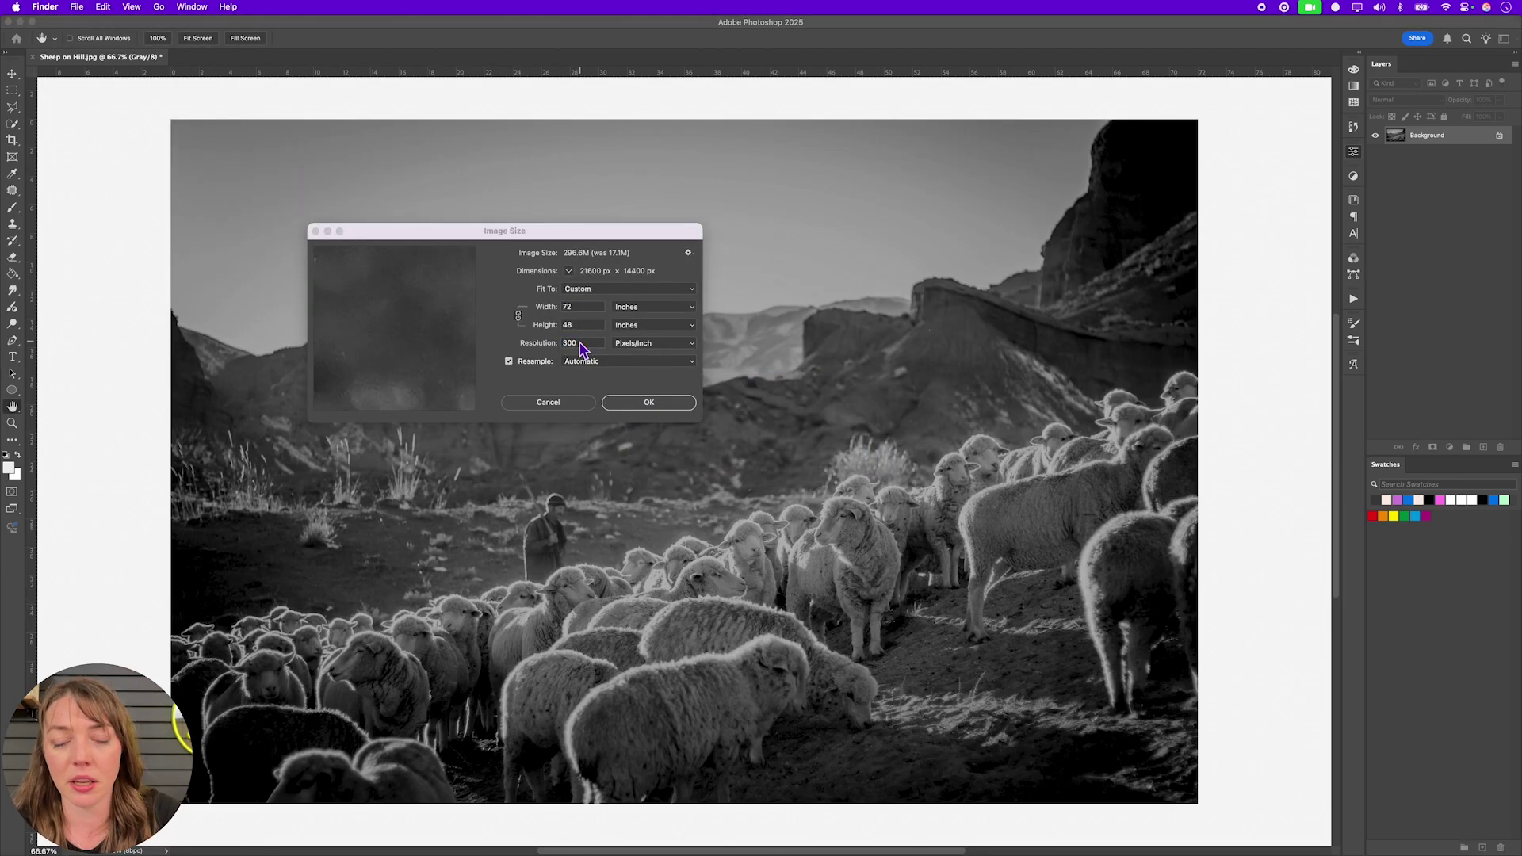
pyautogui.press('super+Tab')
pyautogui.press('super+Tab')
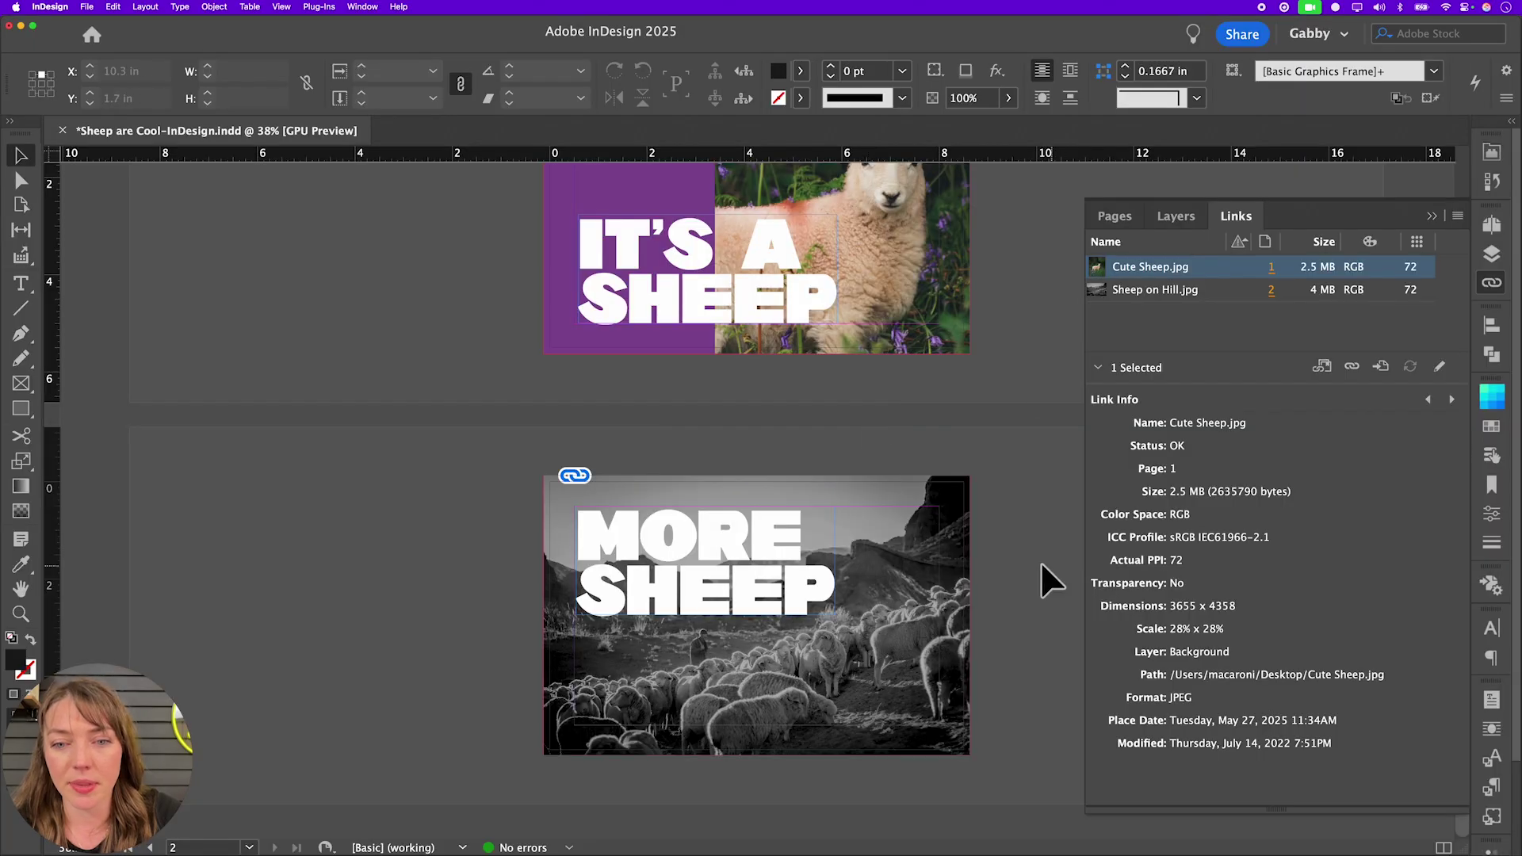
pyautogui.click(960, 602)
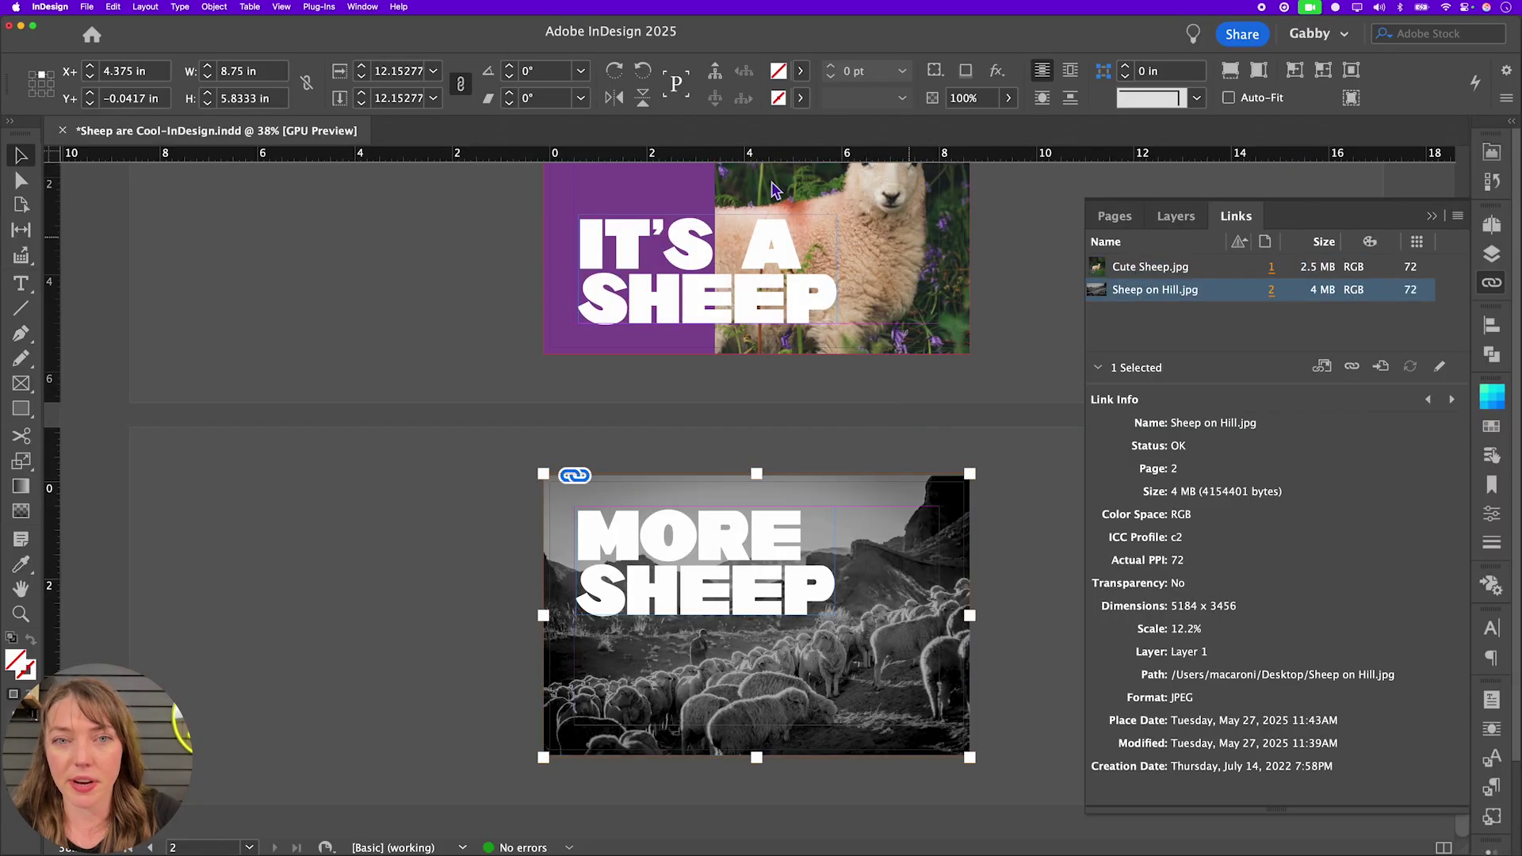
pyautogui.click(273, 73)
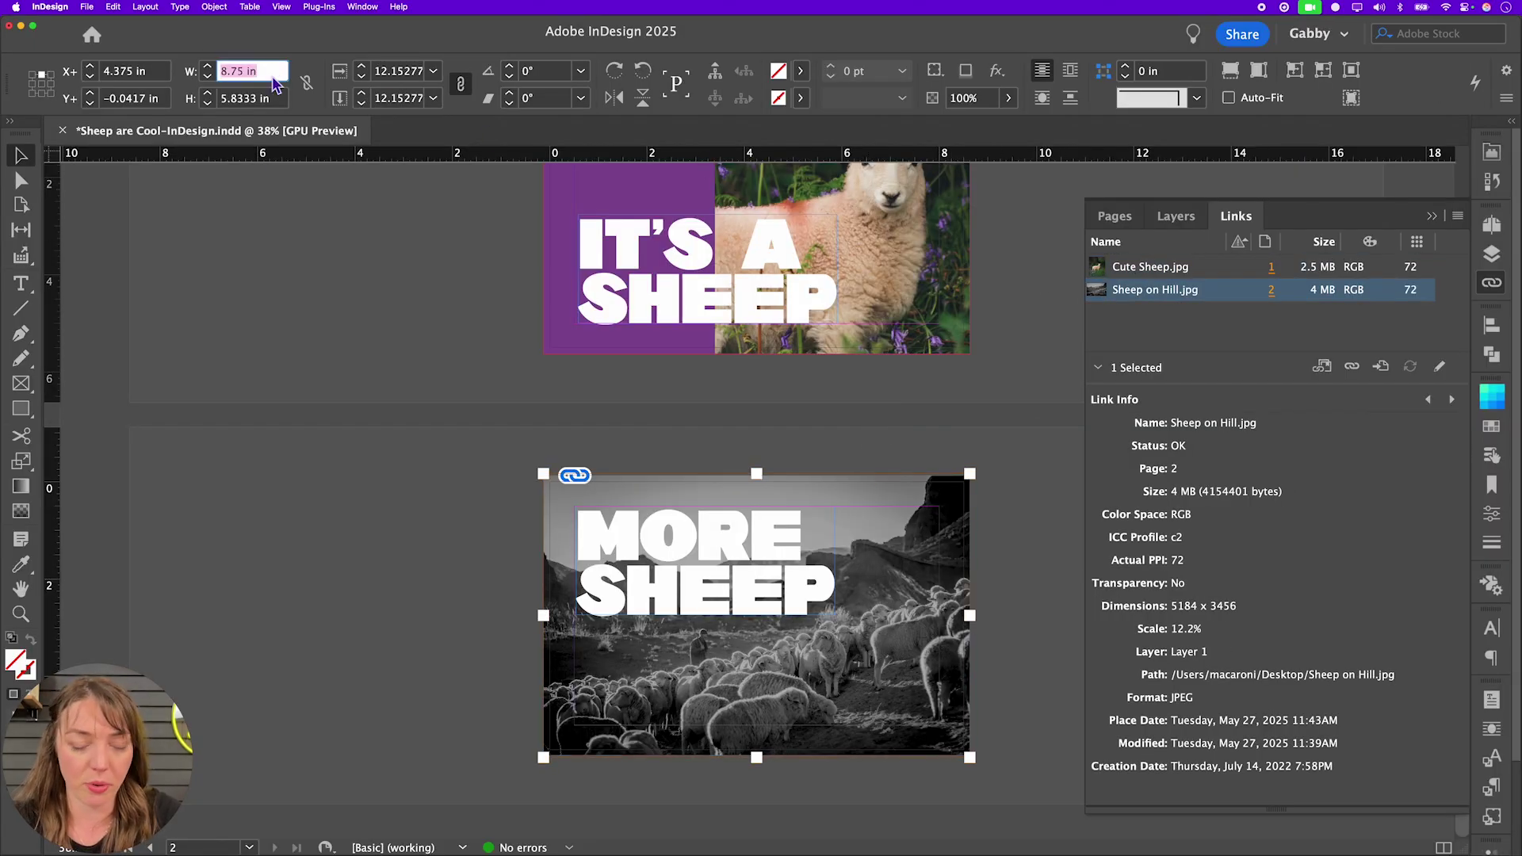
pyautogui.click(881, 495)
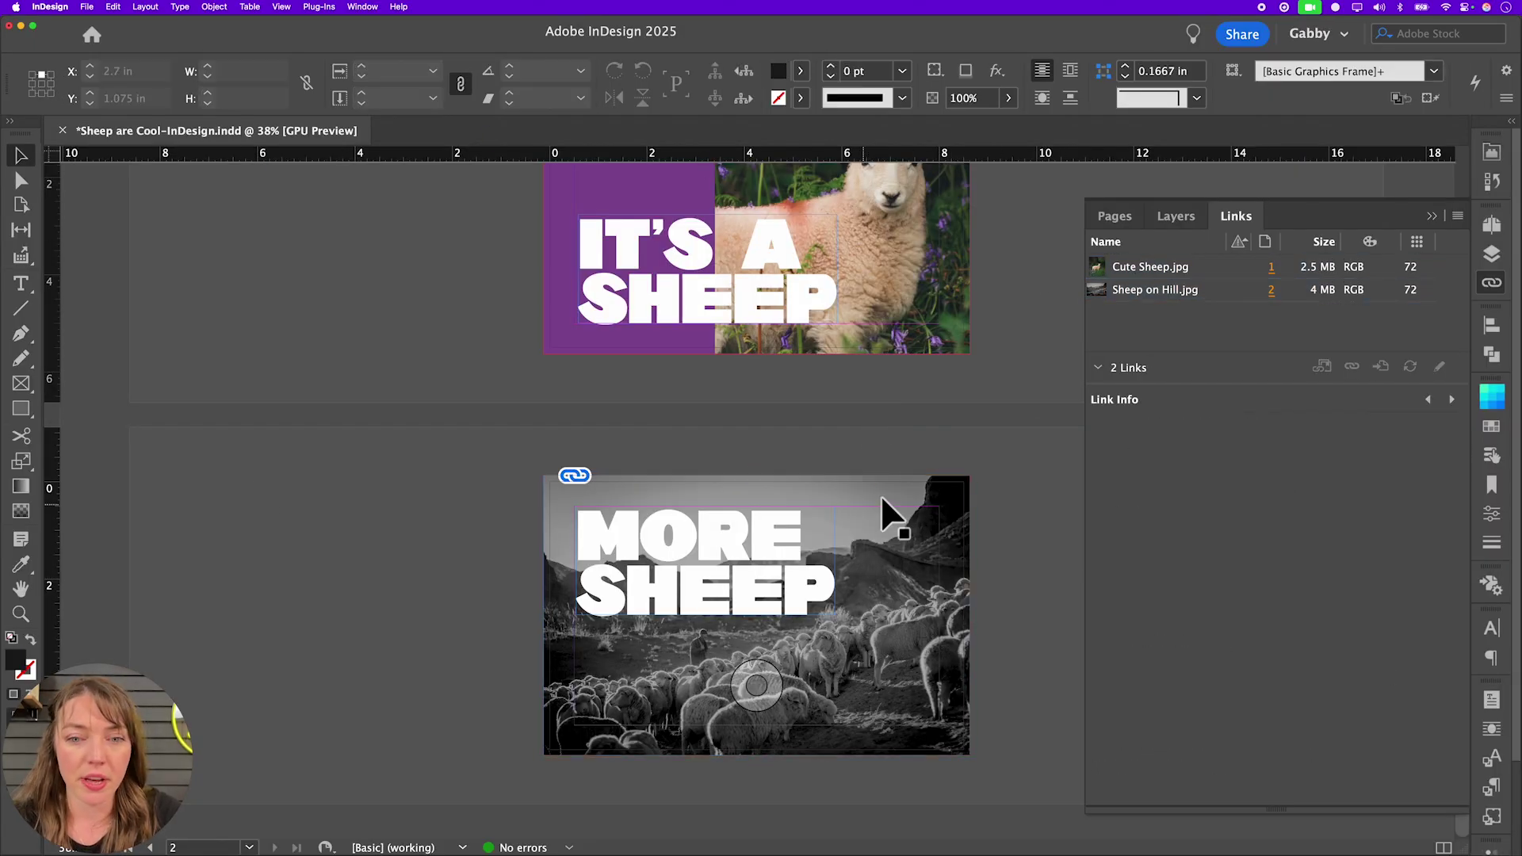
pyautogui.click(963, 513)
pyautogui.click(998, 443)
pyautogui.click(939, 323)
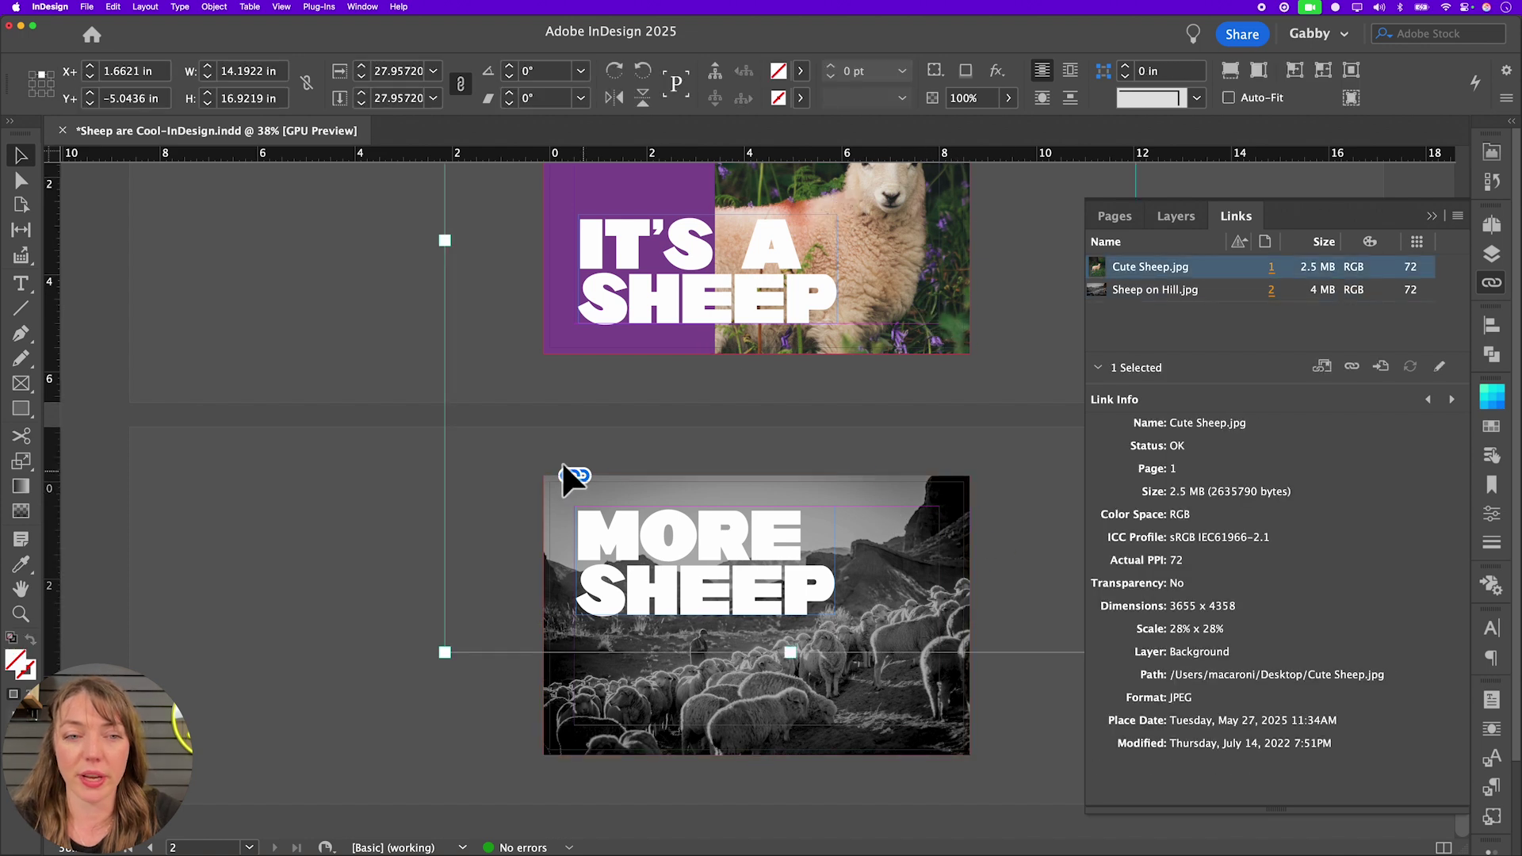
pyautogui.click(349, 487)
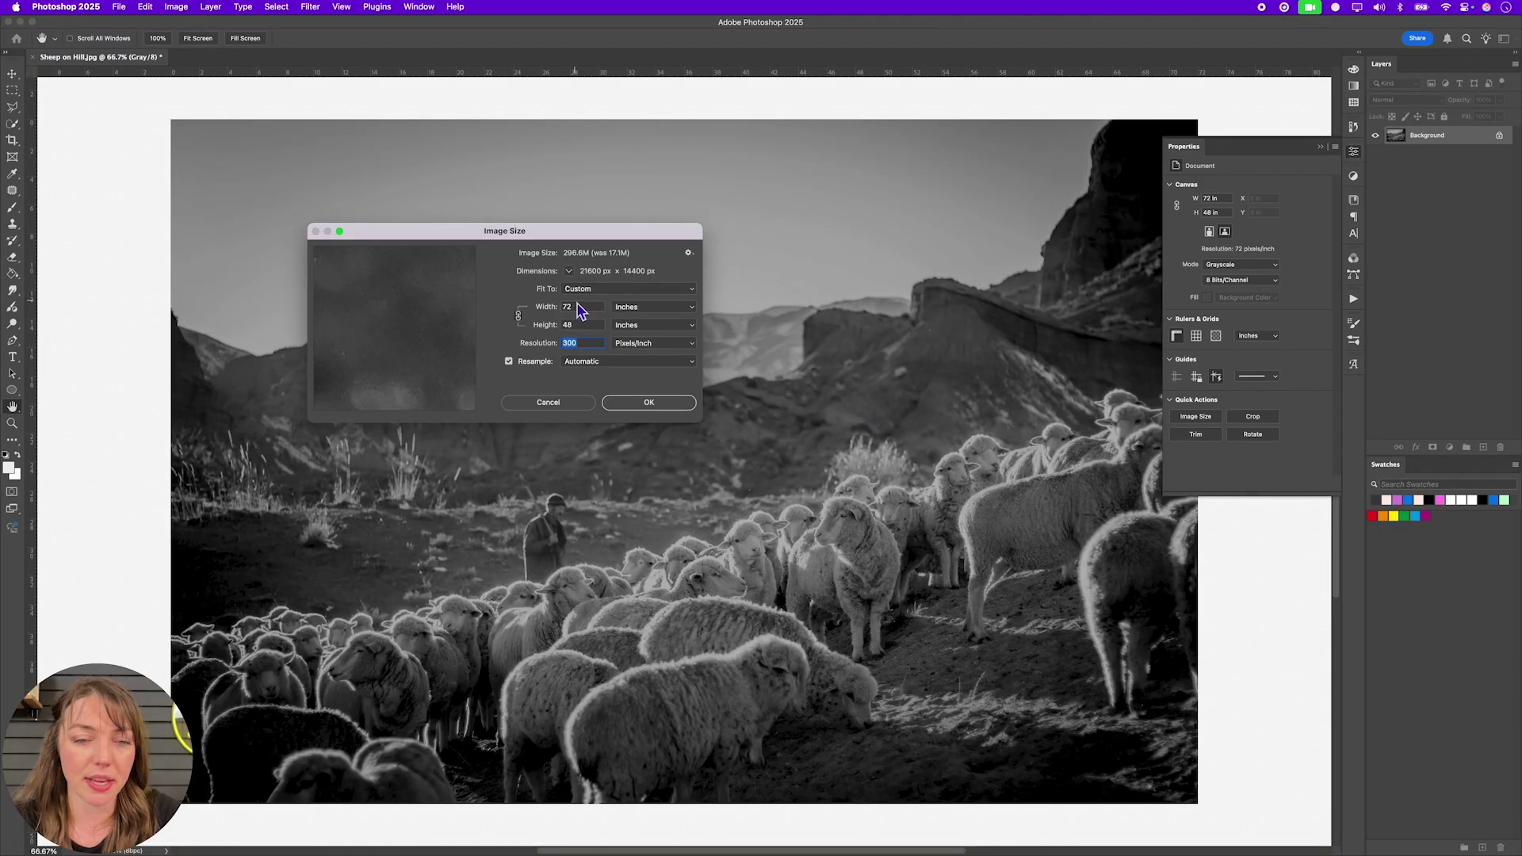
# - Set the hill photo's width to 8.75 in and apply the new image size
pyautogui.doubleClick(586, 309)
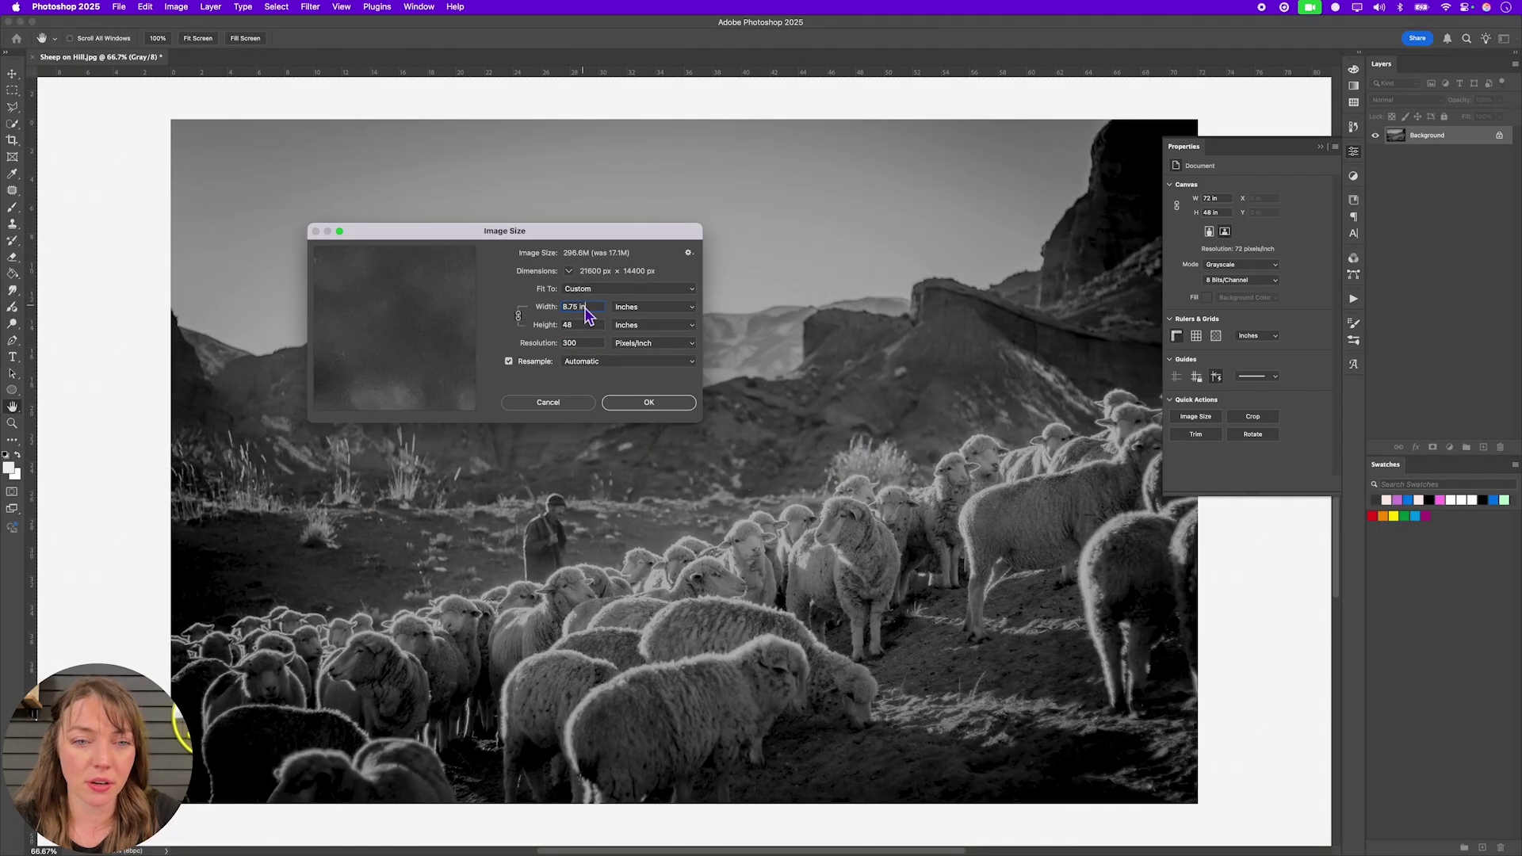
pyautogui.moveTo(587, 314)
pyautogui.mouseDown()
pyautogui.moveTo(606, 317)
pyautogui.moveTo(581, 332)
pyautogui.mouseUp()
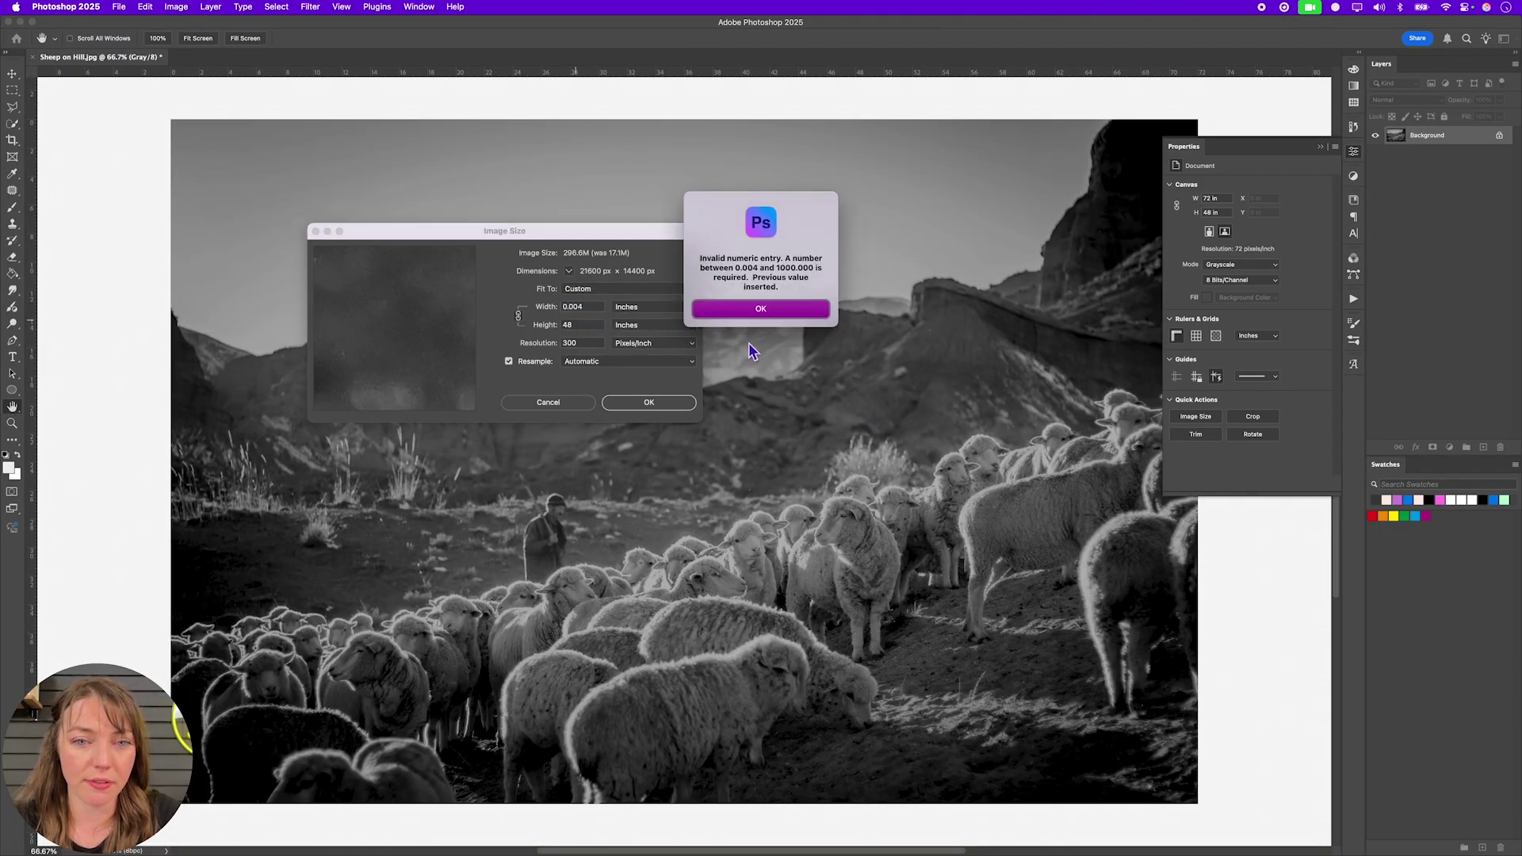
pyautogui.click(759, 318)
pyautogui.write('8.75 in')
pyautogui.press('Tab')
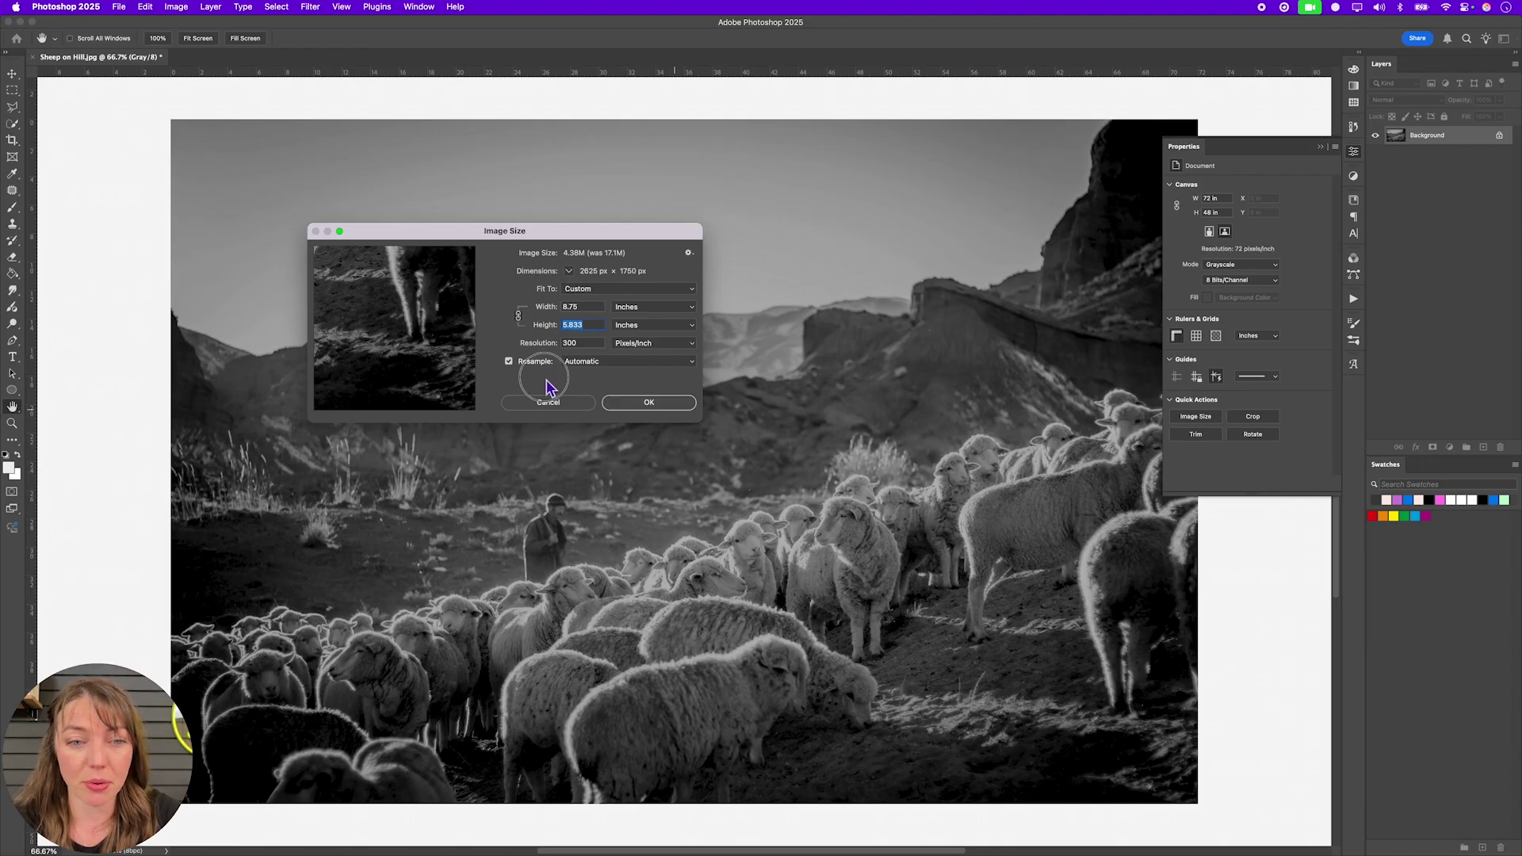
pyautogui.click(644, 401)
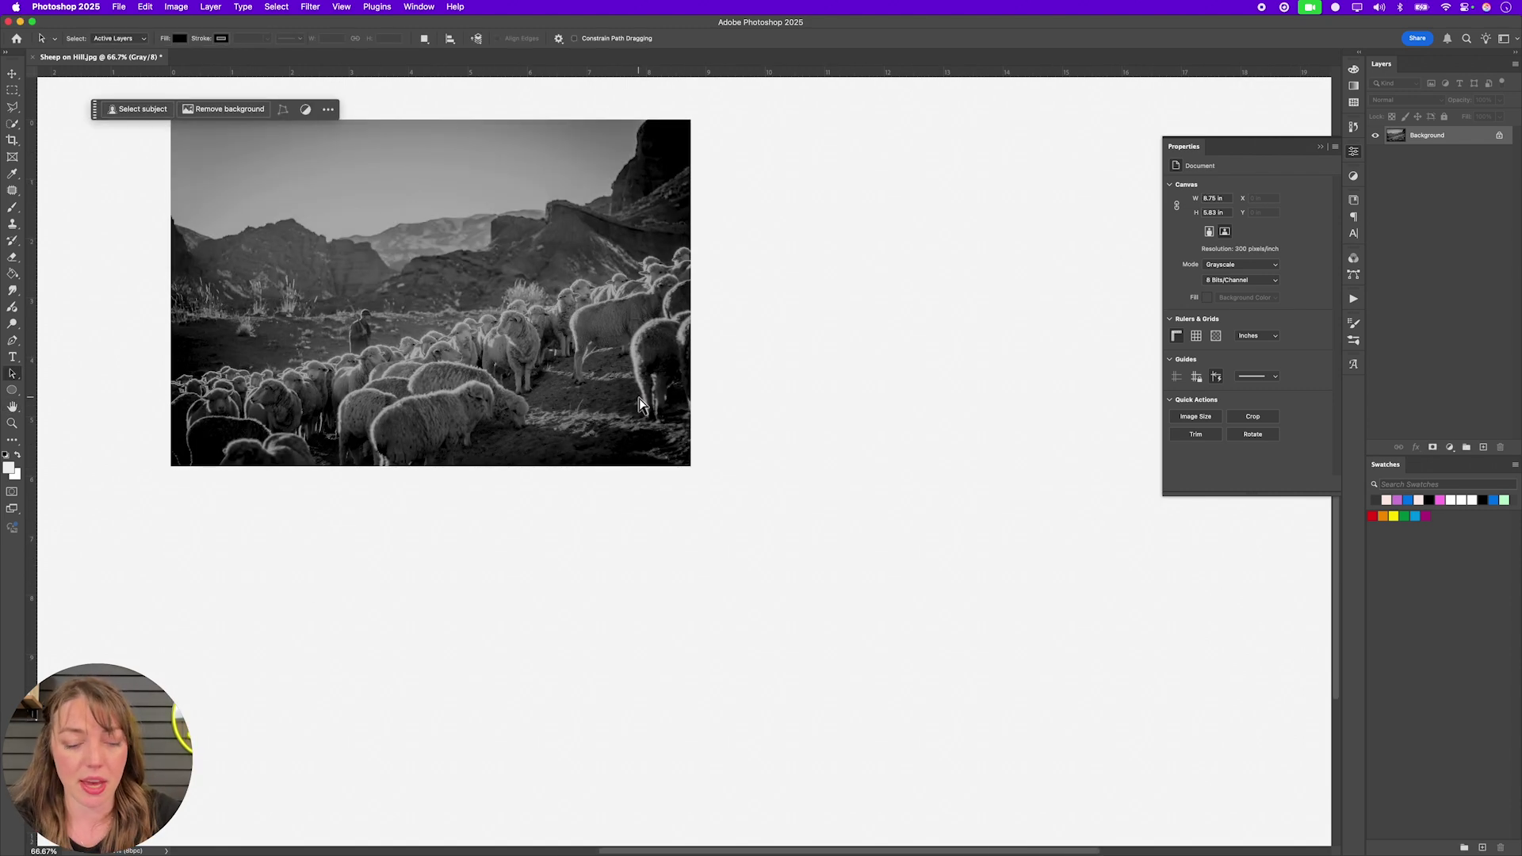
# - Save the hill photo as Sheep on Hill-BW.jpg at JPEG Quality 12
pyautogui.press('super+shift+s')
pyautogui.press('Right')
pyautogui.write('-B')
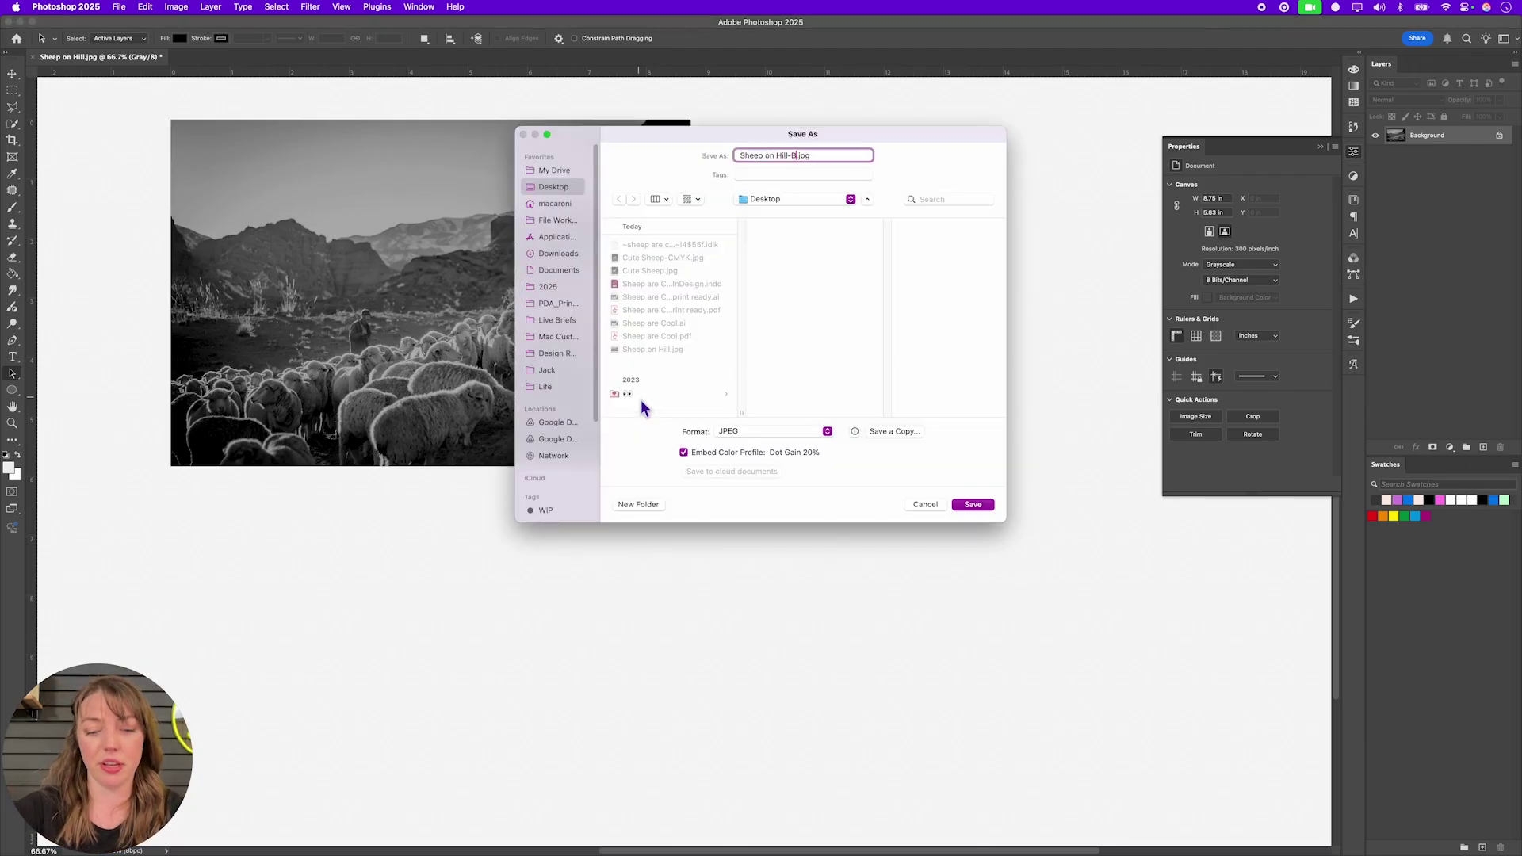
pyautogui.press('Return')
pyautogui.press('Return')
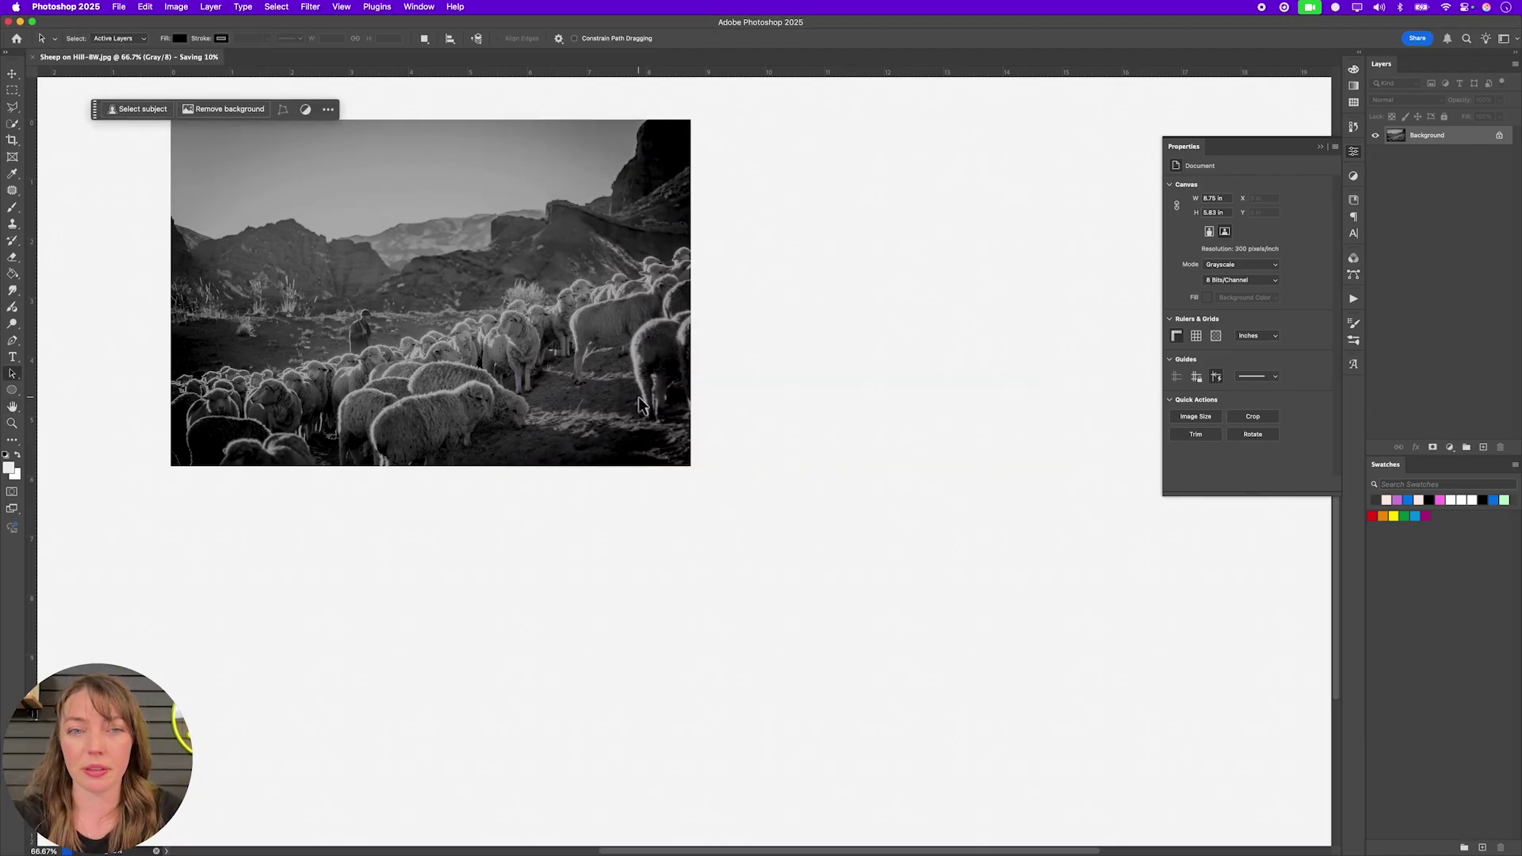
pyautogui.press('super+Tab')
pyautogui.press('super+Tab')
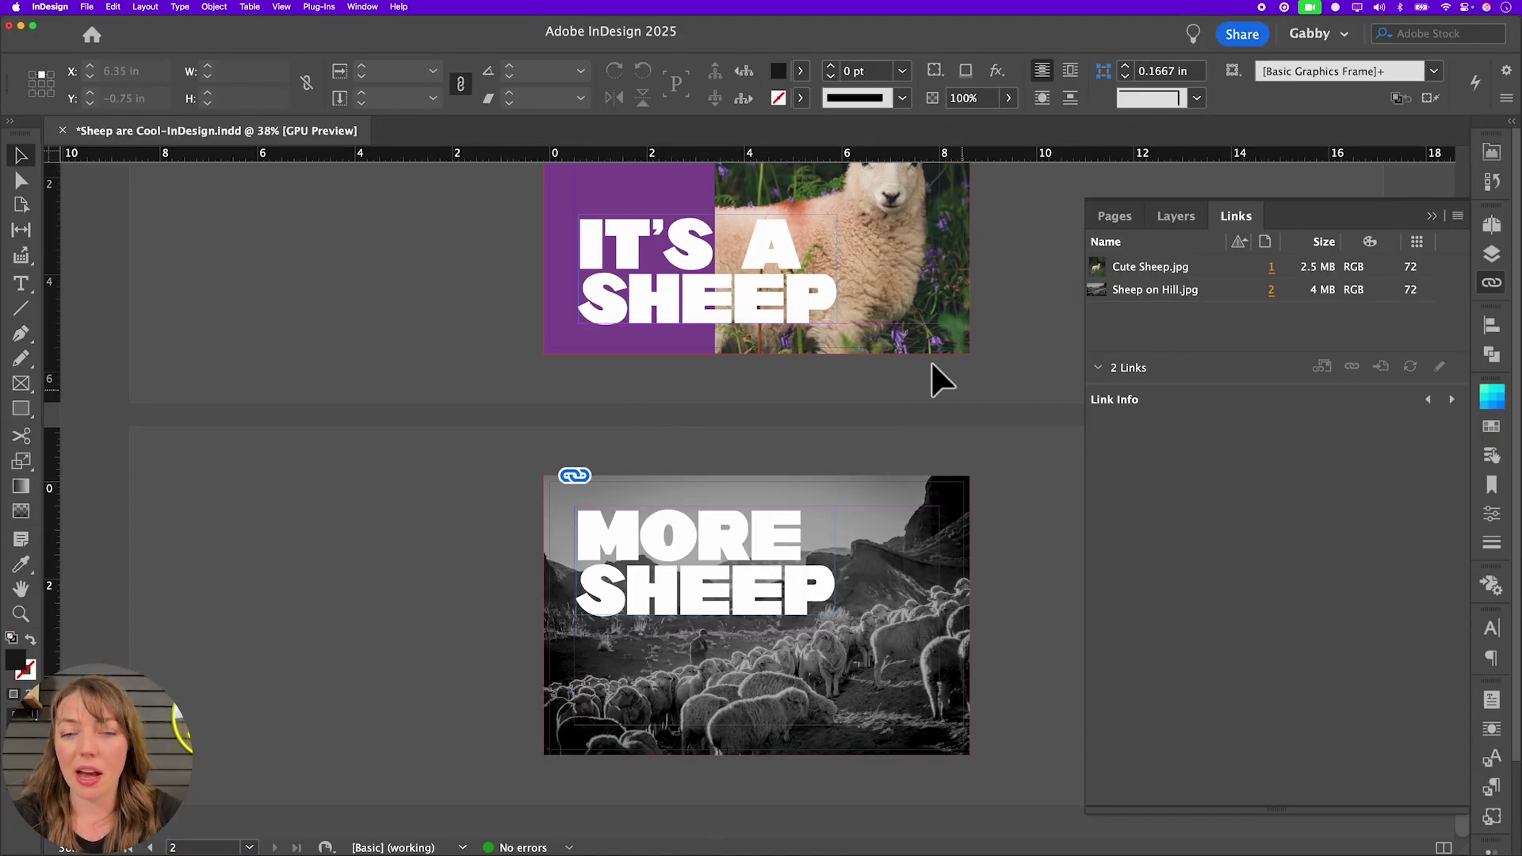
# - Relink Sheep on Hill.jpg to Sheep on Hill-BW.jpg from the Desktop
pyautogui.click(1226, 295)
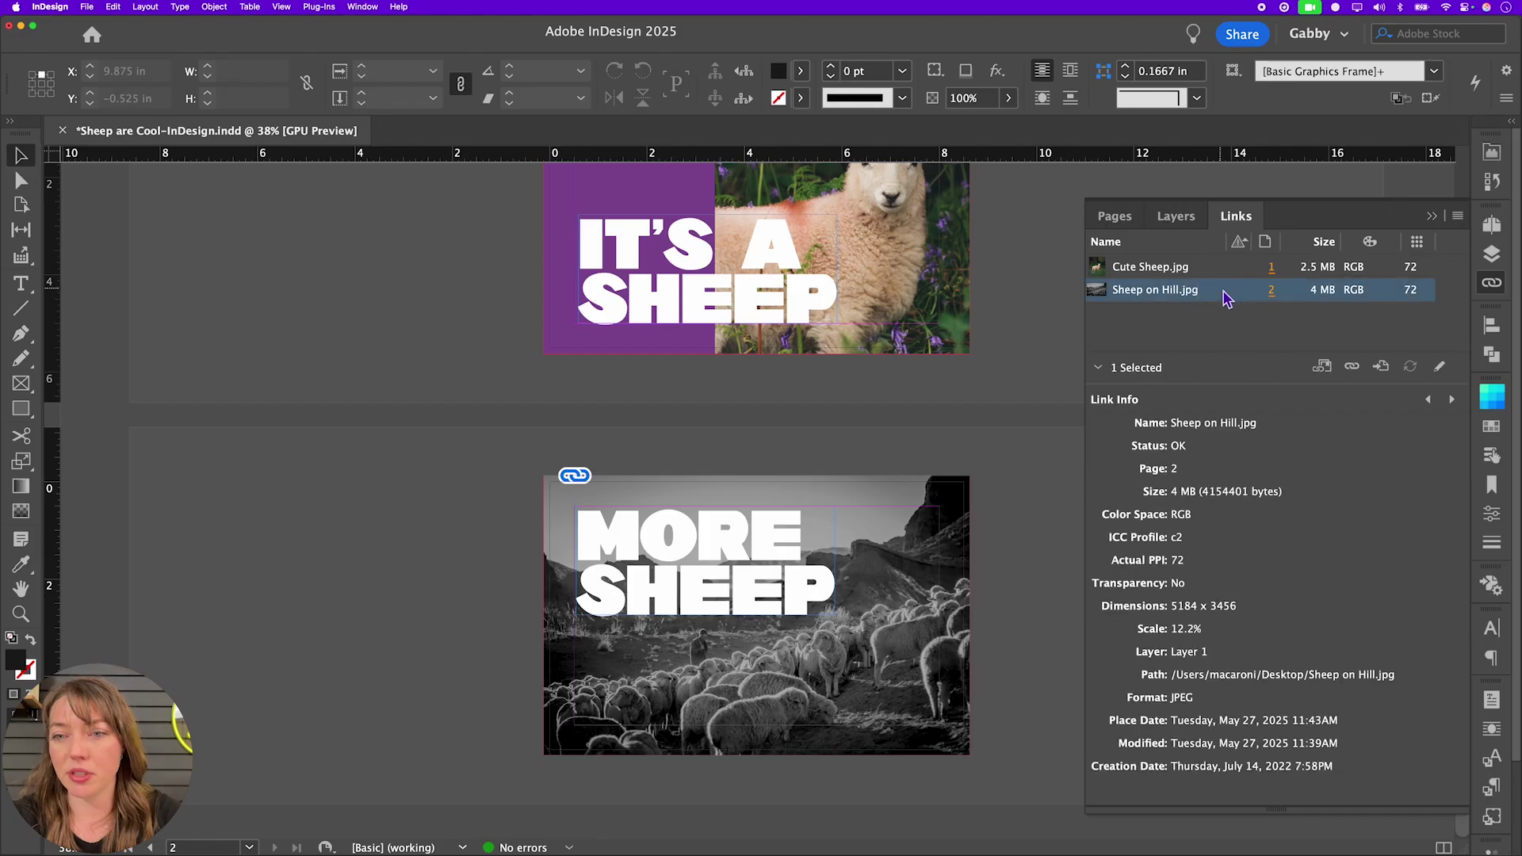
pyautogui.click(1353, 367)
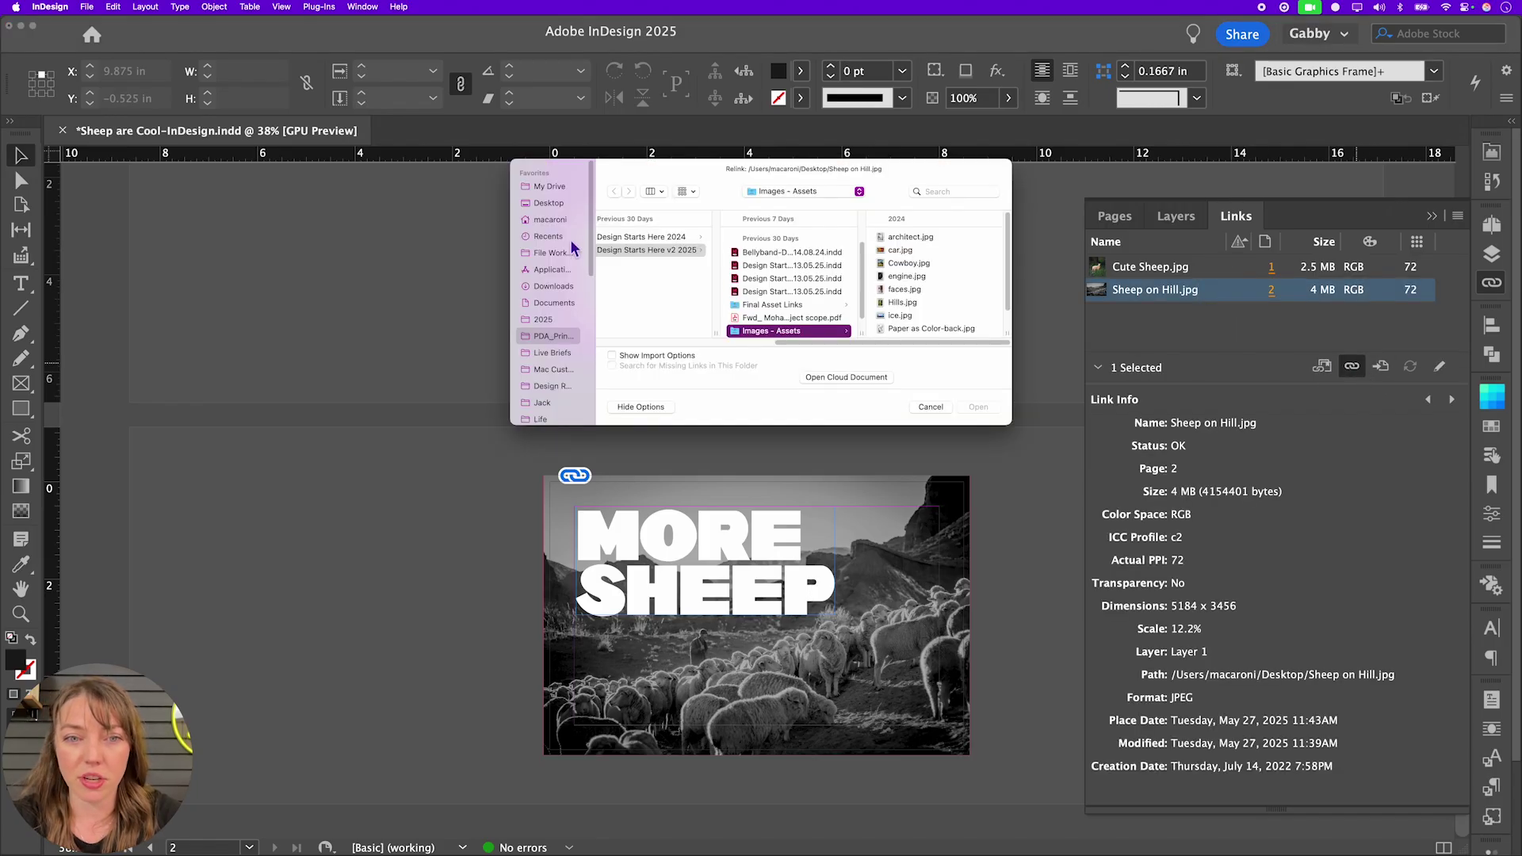
pyautogui.click(559, 205)
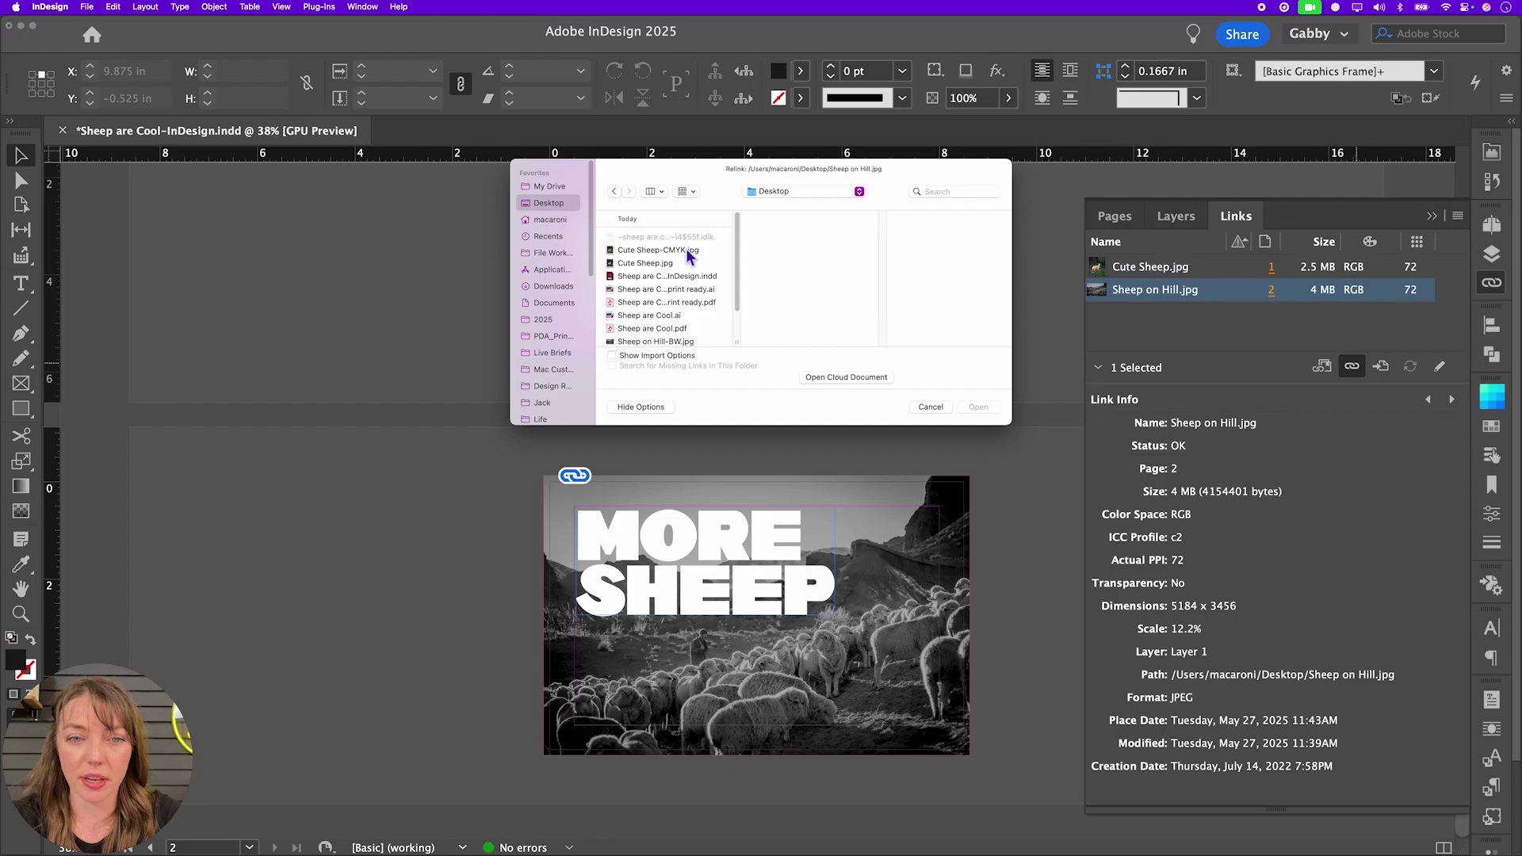
pyautogui.click(680, 341)
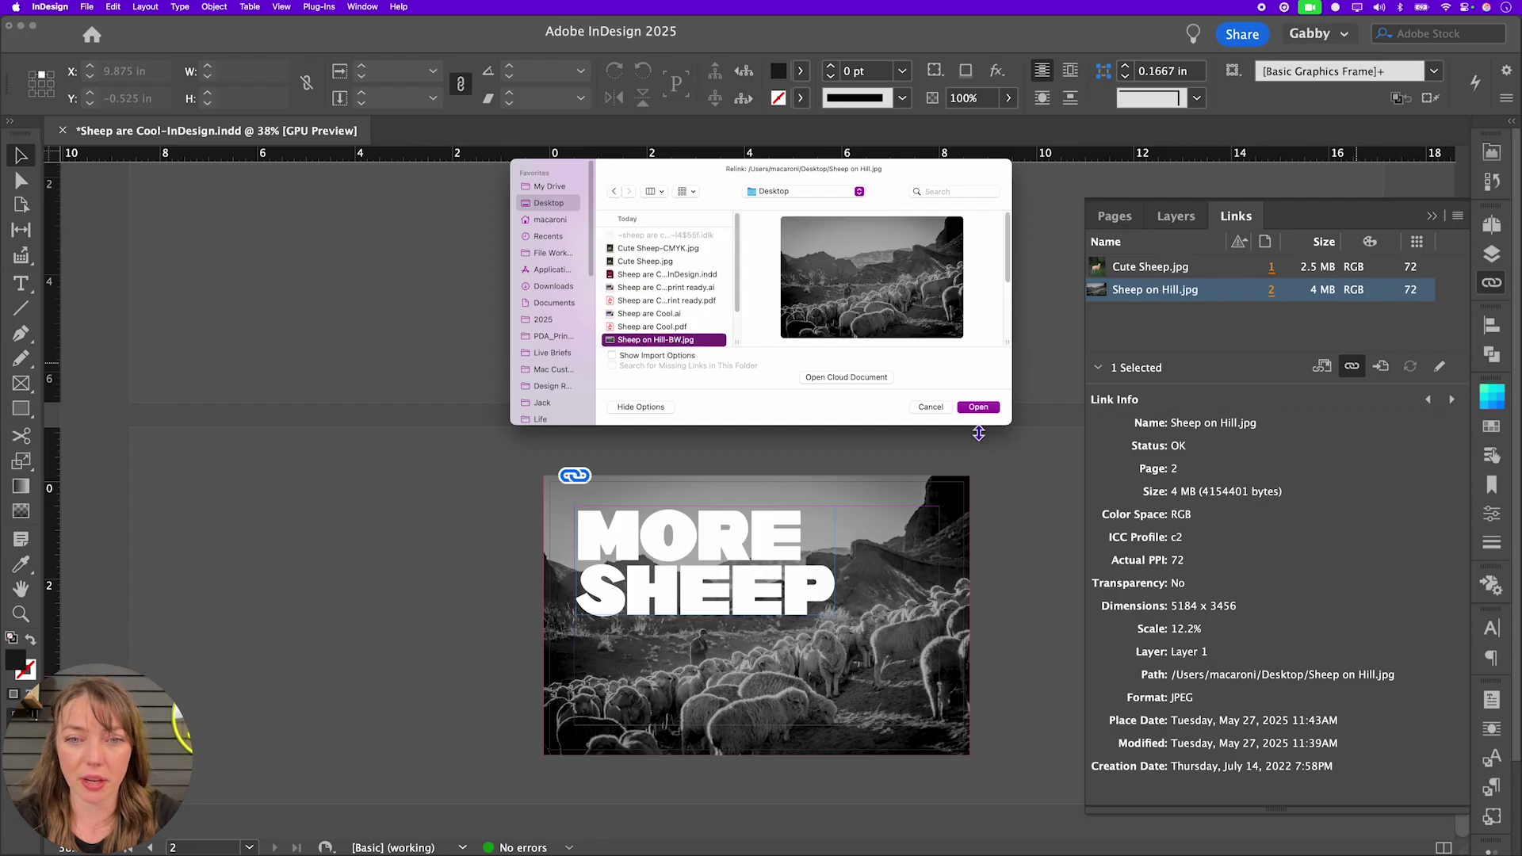
pyautogui.click(978, 407)
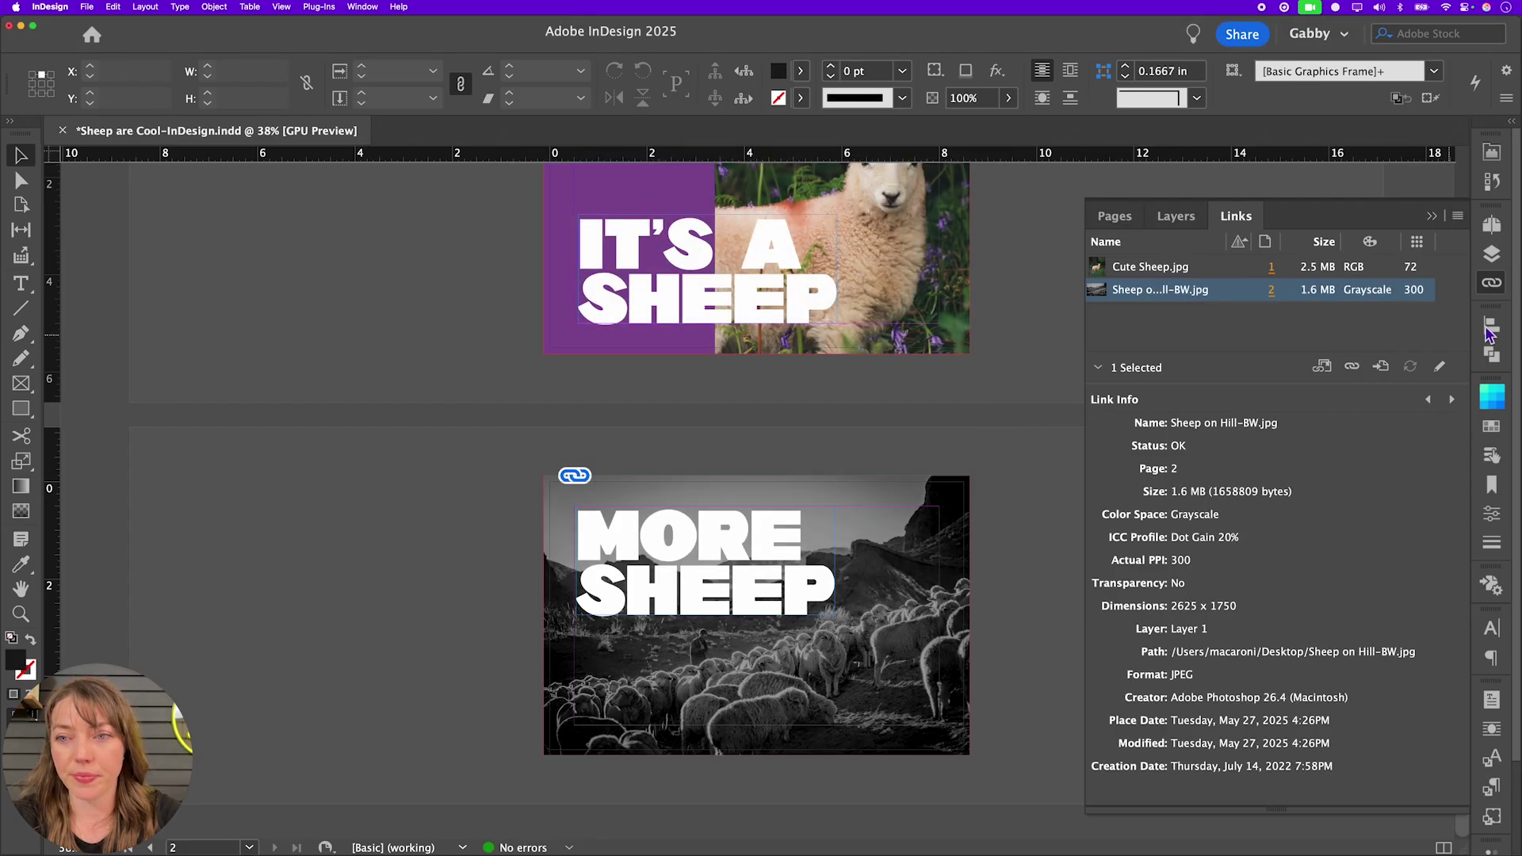
# - Relink Cute Sheep.jpg to Cute Sheep-CMYK.jpg
pyautogui.click(1377, 269)
pyautogui.click(1352, 365)
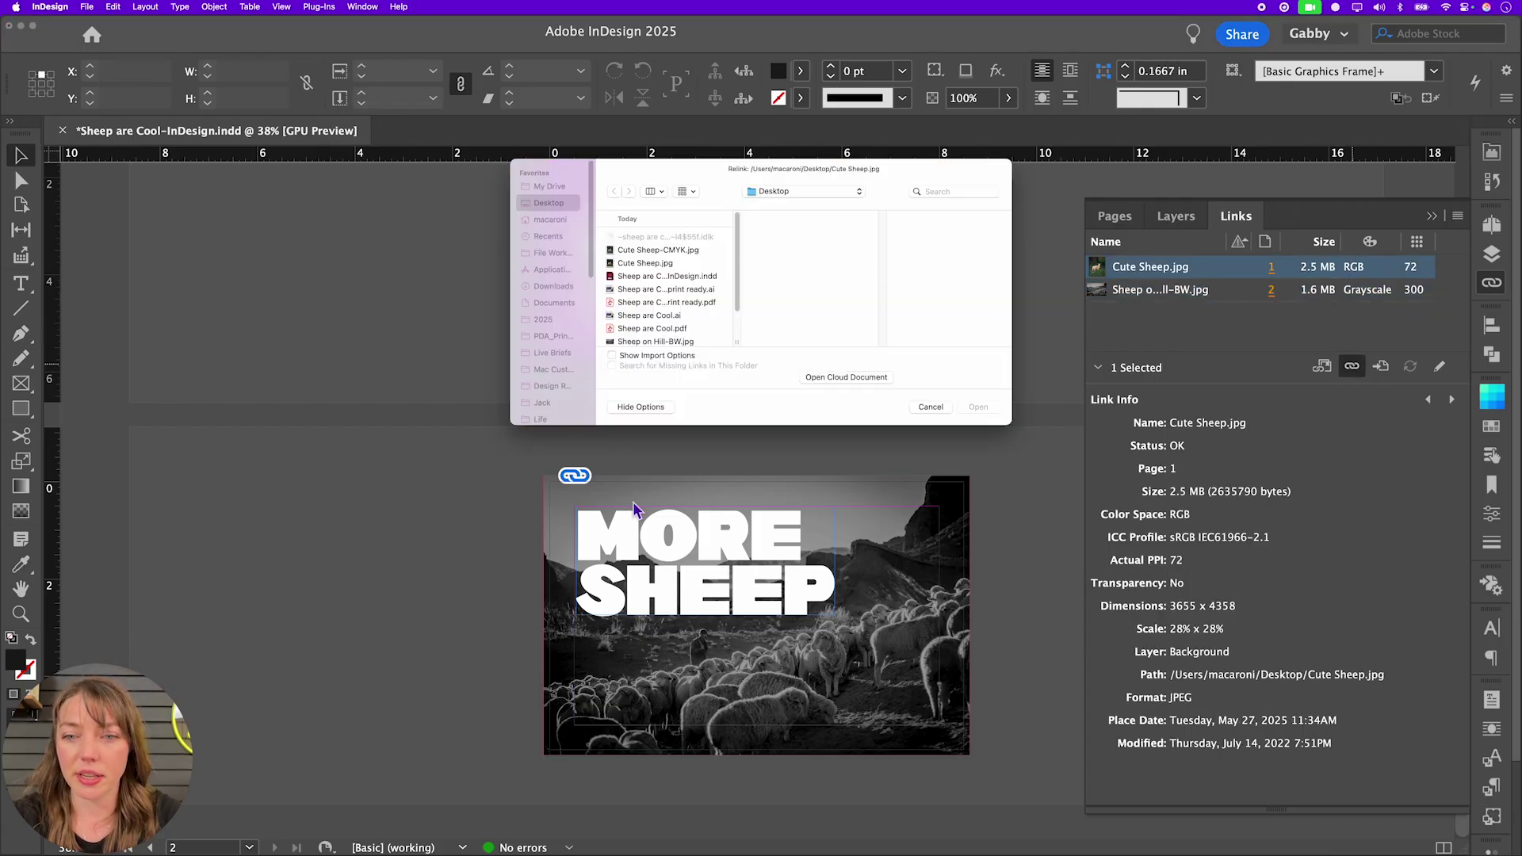
pyautogui.click(664, 250)
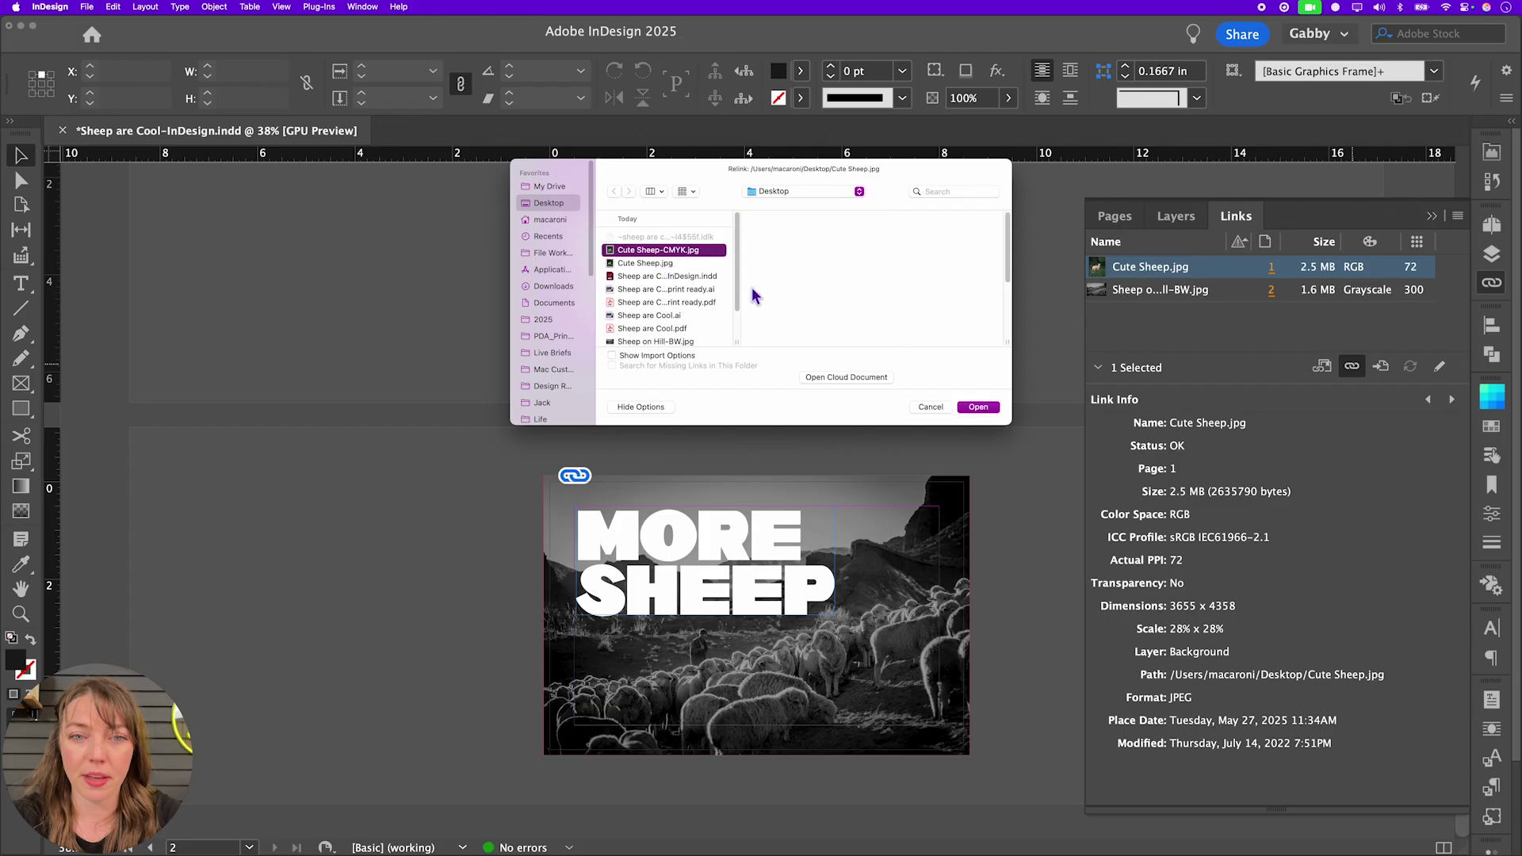
pyautogui.click(978, 408)
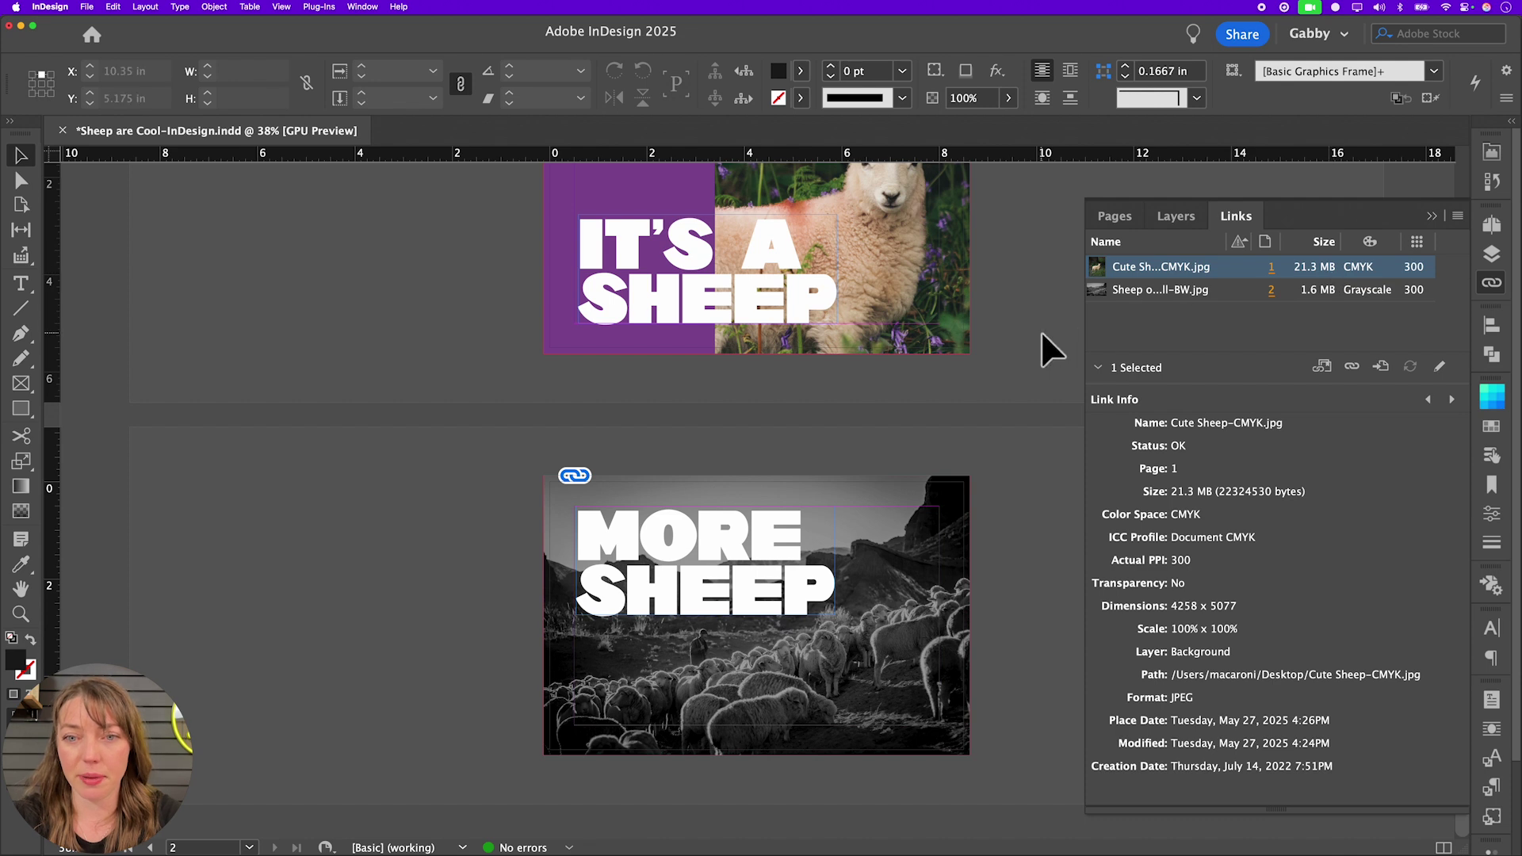
# - Zoom in on the sheep's face to inspect the relinked CMYK photo
pyautogui.moveTo(932, 314); pyautogui.dragTo(931, 487)
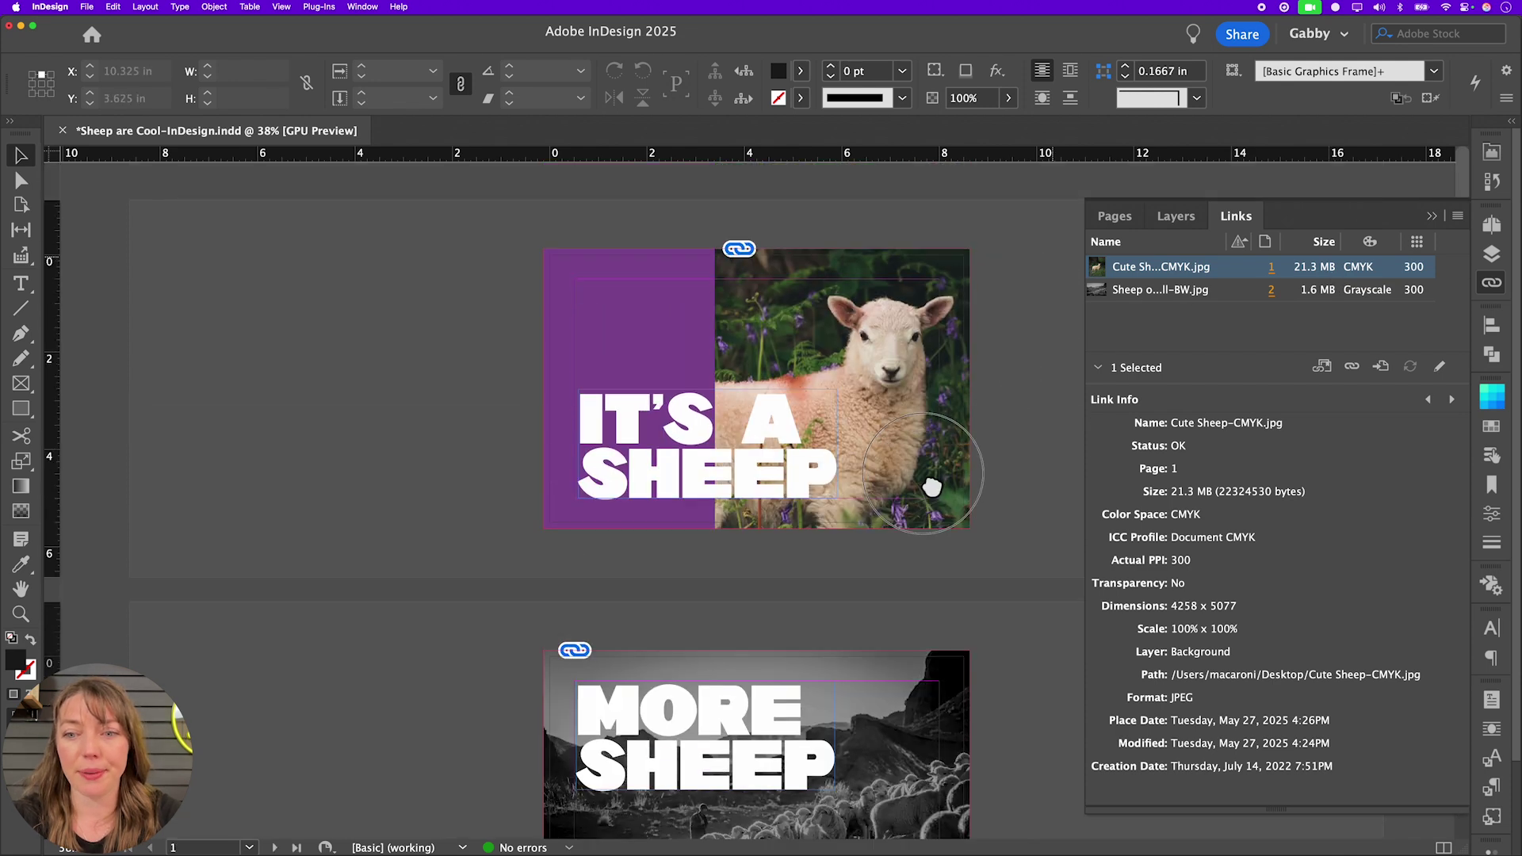
pyautogui.doubleClick(868, 333)
pyautogui.click(327, 345)
pyautogui.press('z')
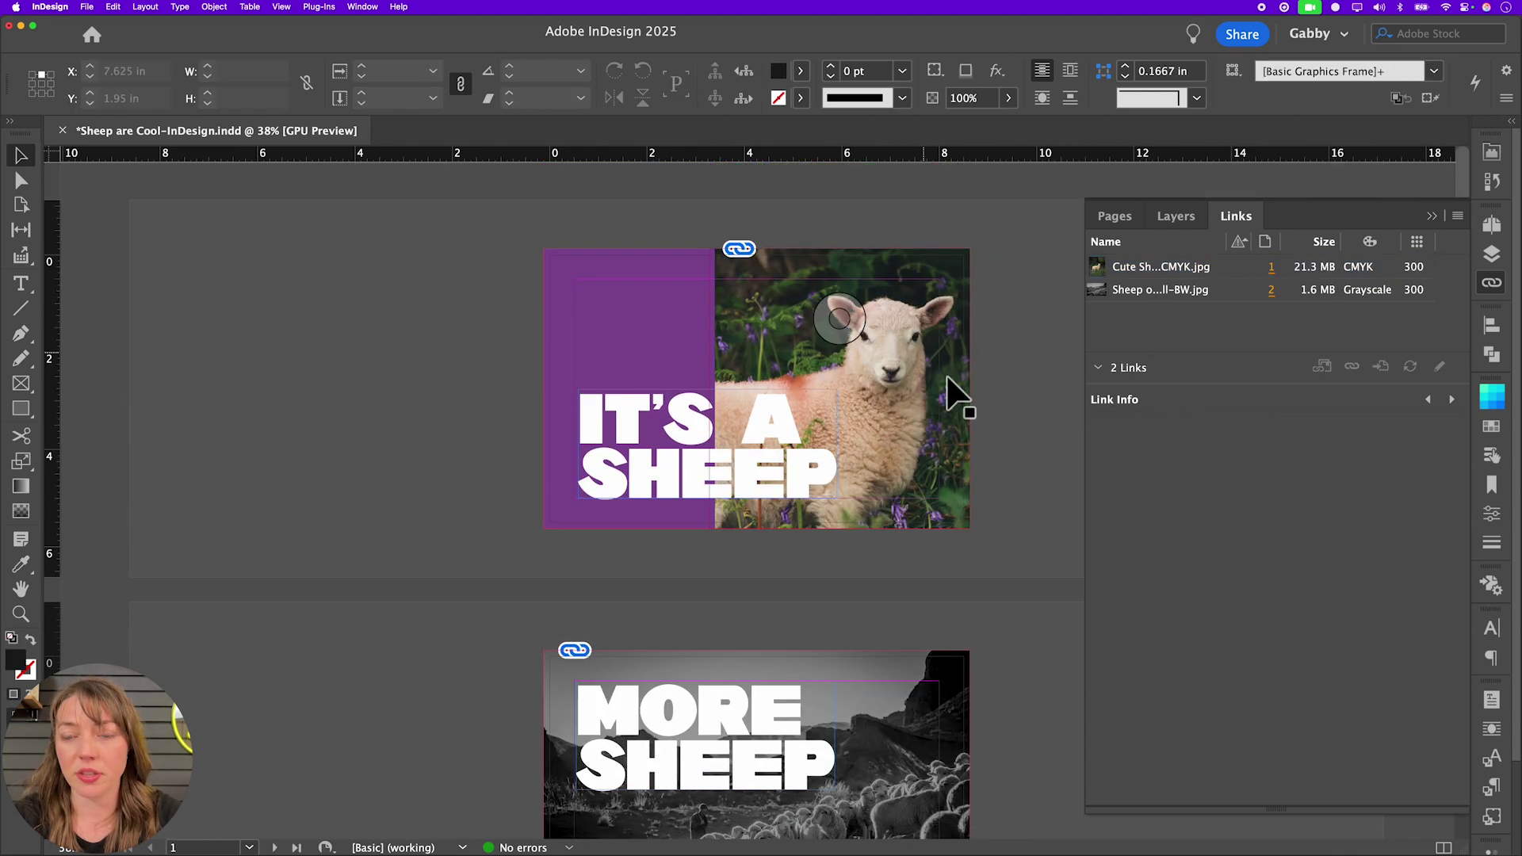
pyautogui.moveTo(951, 391); pyautogui.dragTo(1012, 383)
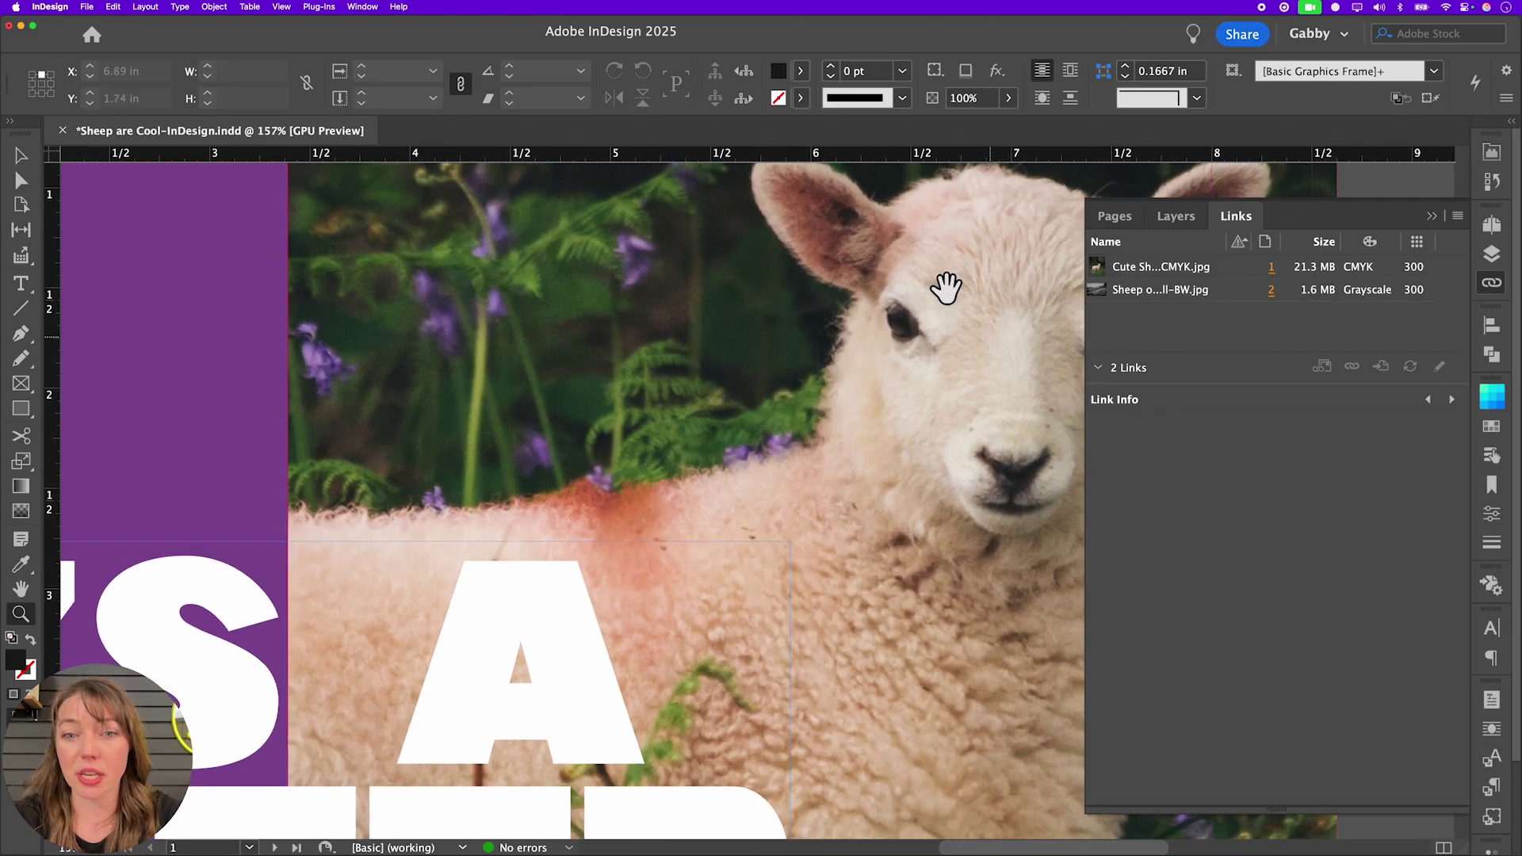
pyautogui.keyDown('alt'); pyautogui.click(832, 424); pyautogui.keyUp('alt')
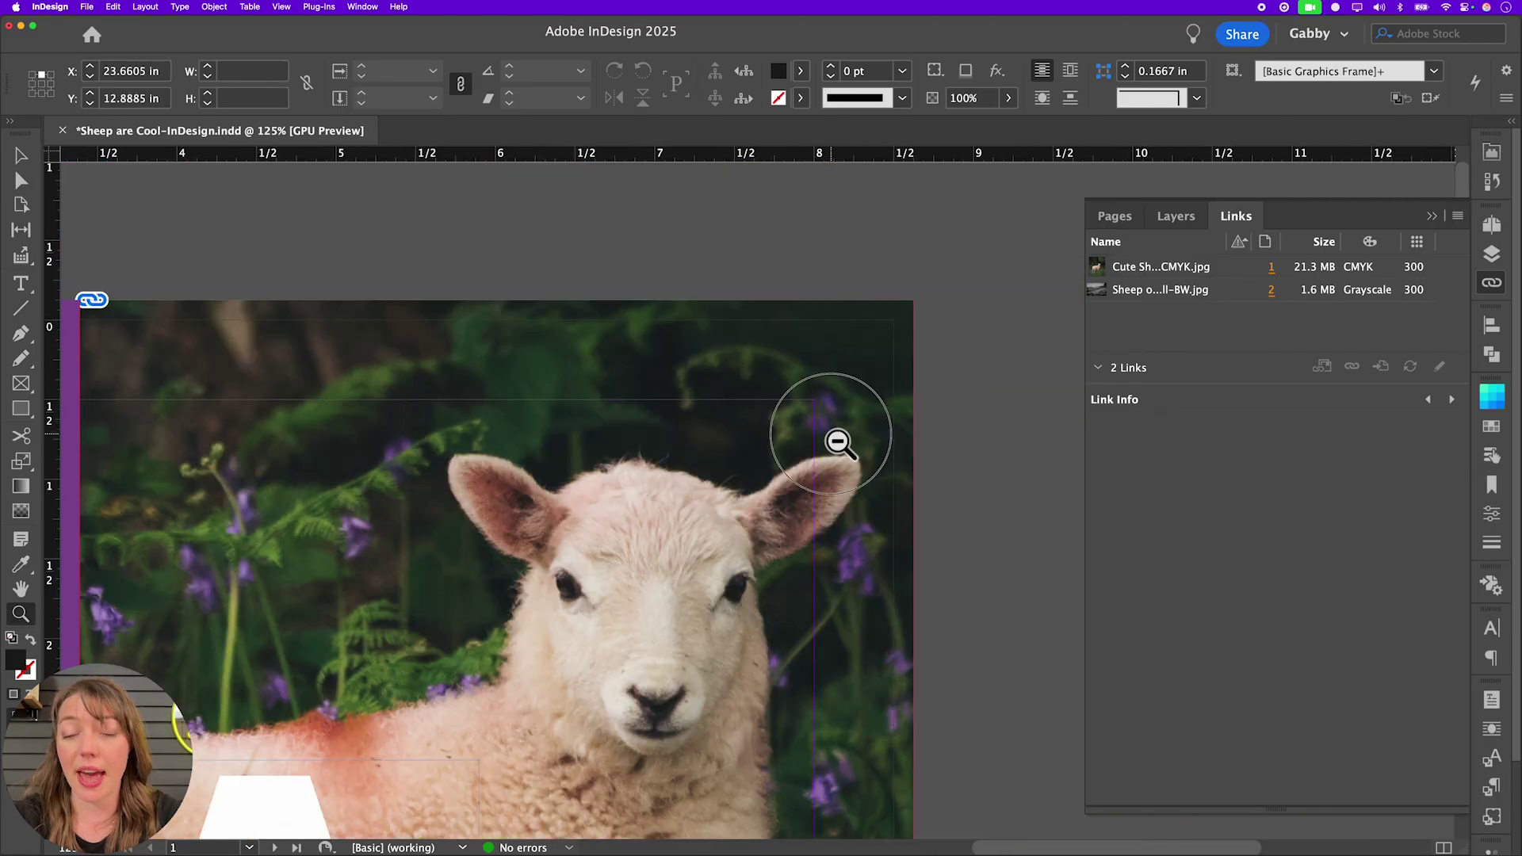
pyautogui.keyDown('alt'); pyautogui.click(645, 499); pyautogui.keyUp('alt')
pyautogui.keyDown('alt'); pyautogui.click(662, 486); pyautogui.keyUp('alt')
pyautogui.keyDown('alt'); pyautogui.click(679, 473); pyautogui.keyUp('alt')
pyautogui.press('a')
pyautogui.click(820, 379)
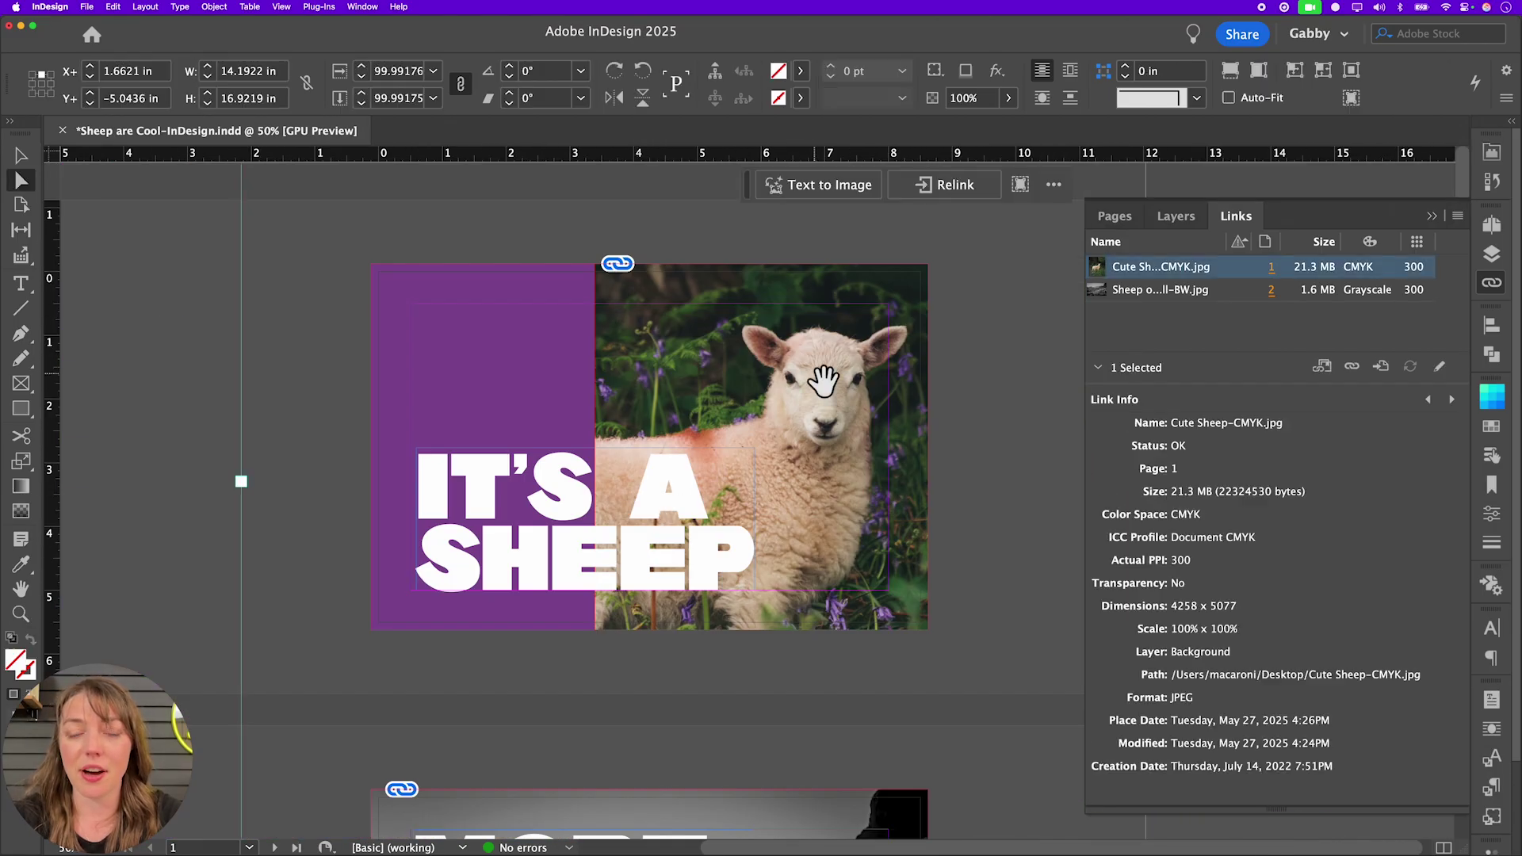
pyautogui.click(160, 374)
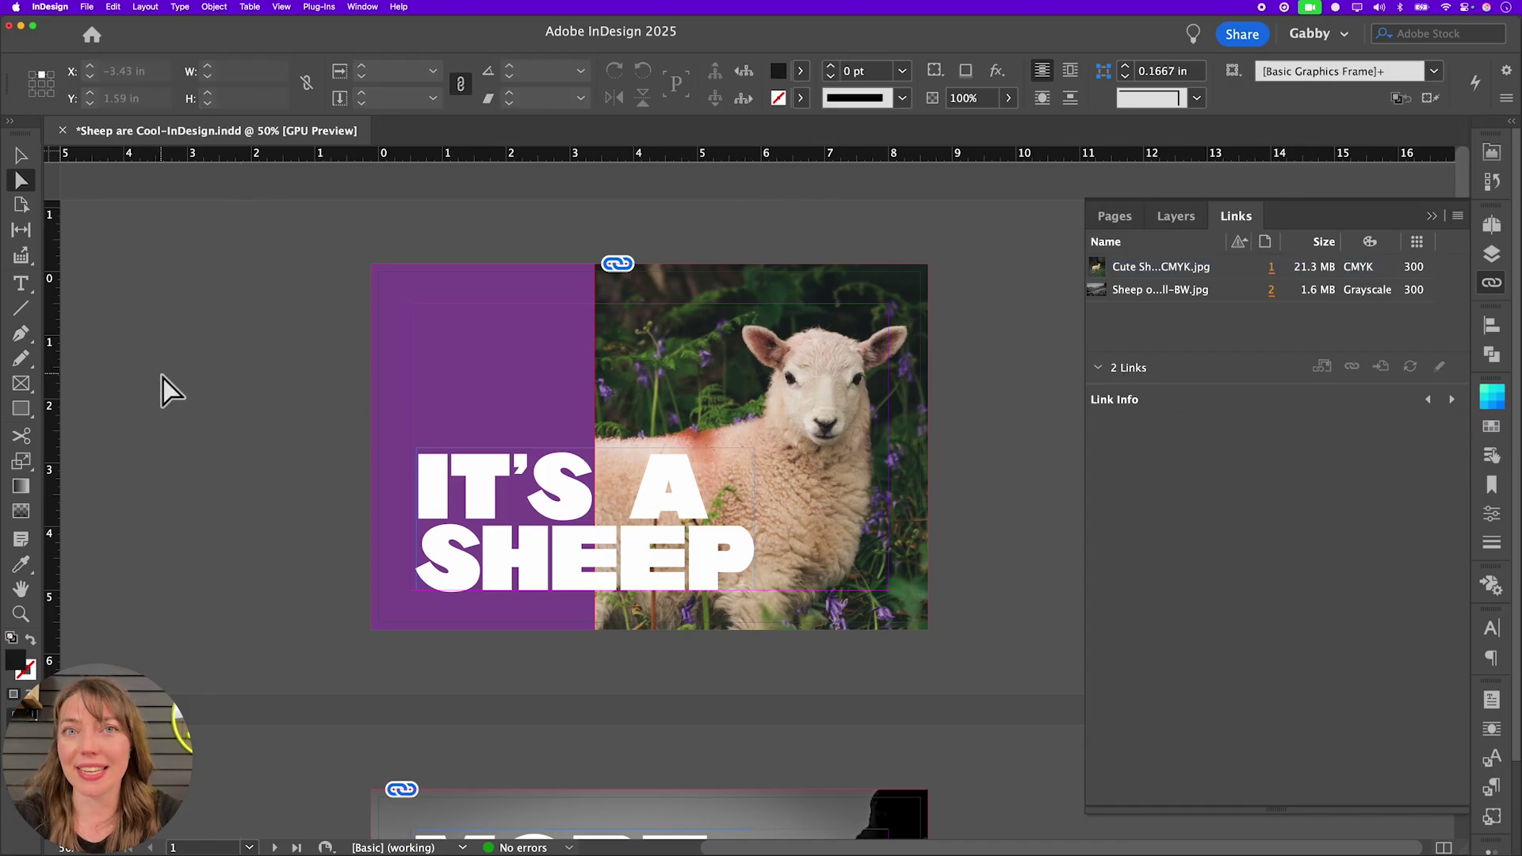
# - Try shrinking the sheep photo to about 64%, then undo the scaling
pyautogui.moveTo(51, 389); pyautogui.dragTo(241, 400)
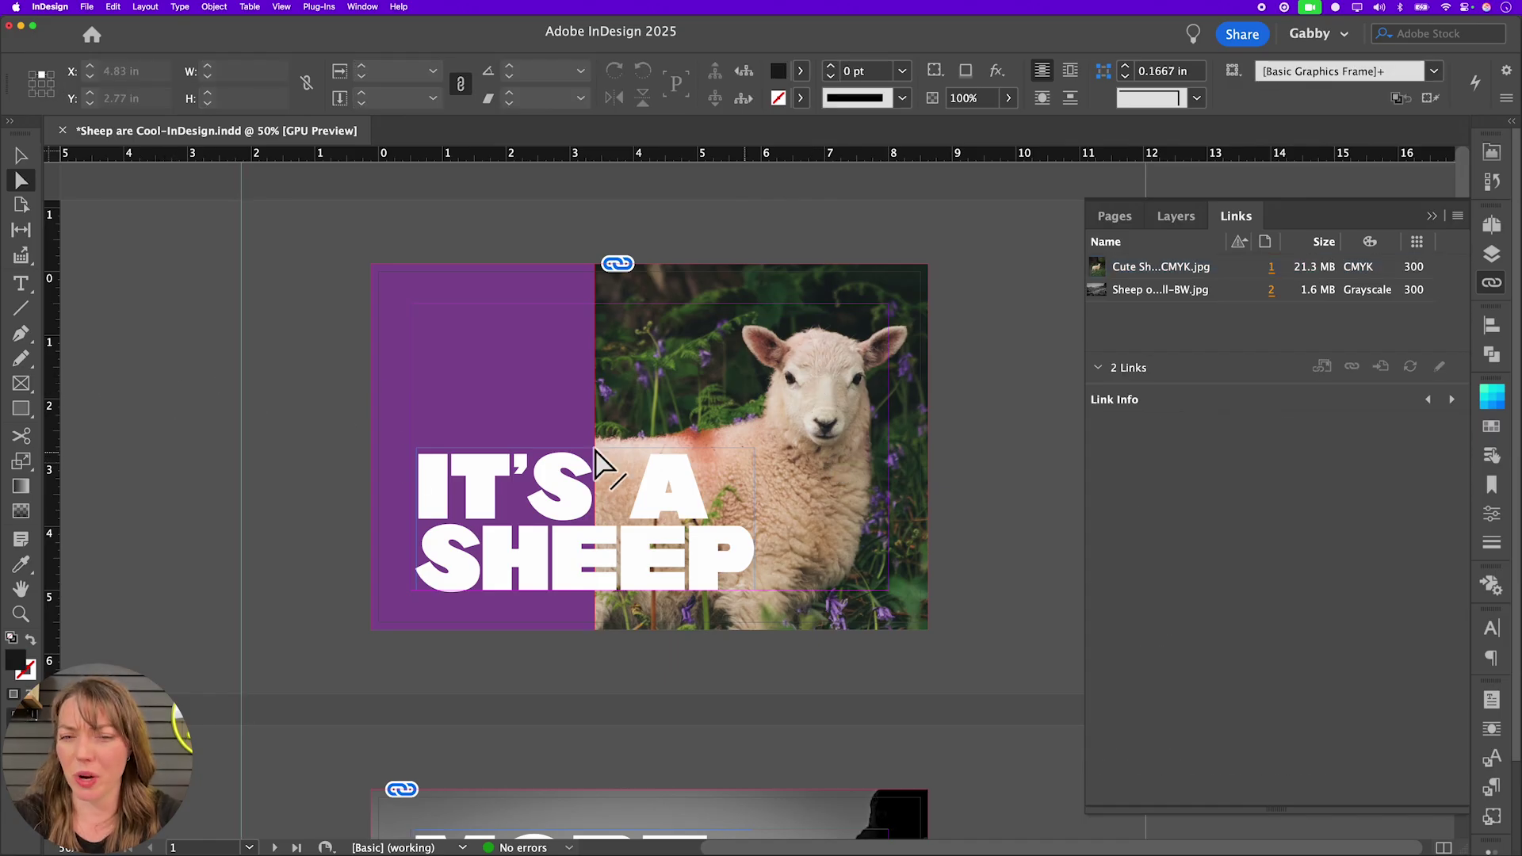
pyautogui.press('z')
pyautogui.moveTo(840, 397); pyautogui.dragTo(1028, 506)
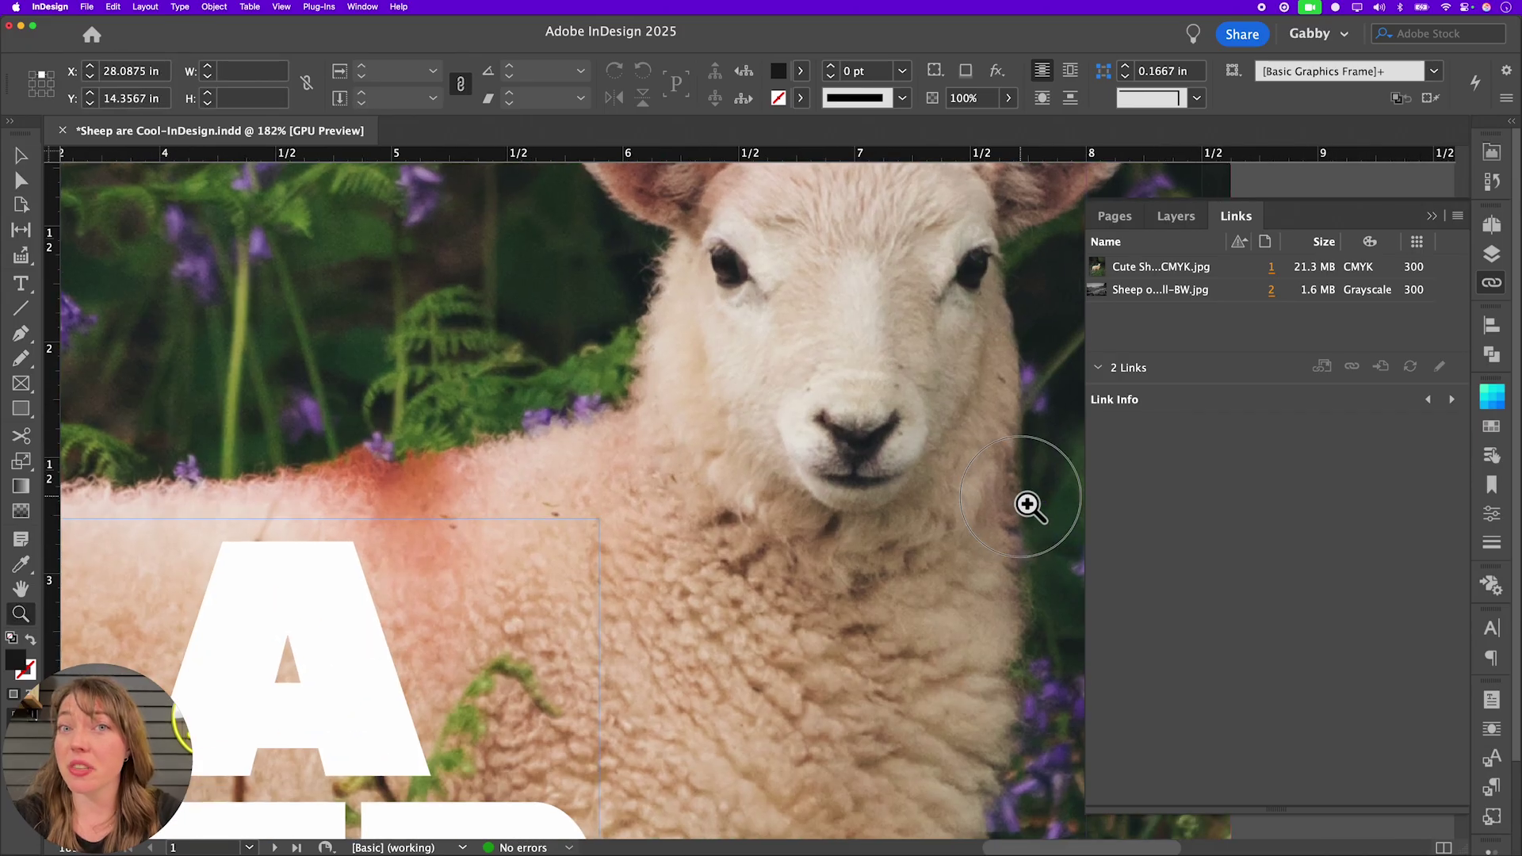
pyautogui.press('super+0')
pyautogui.press('a')
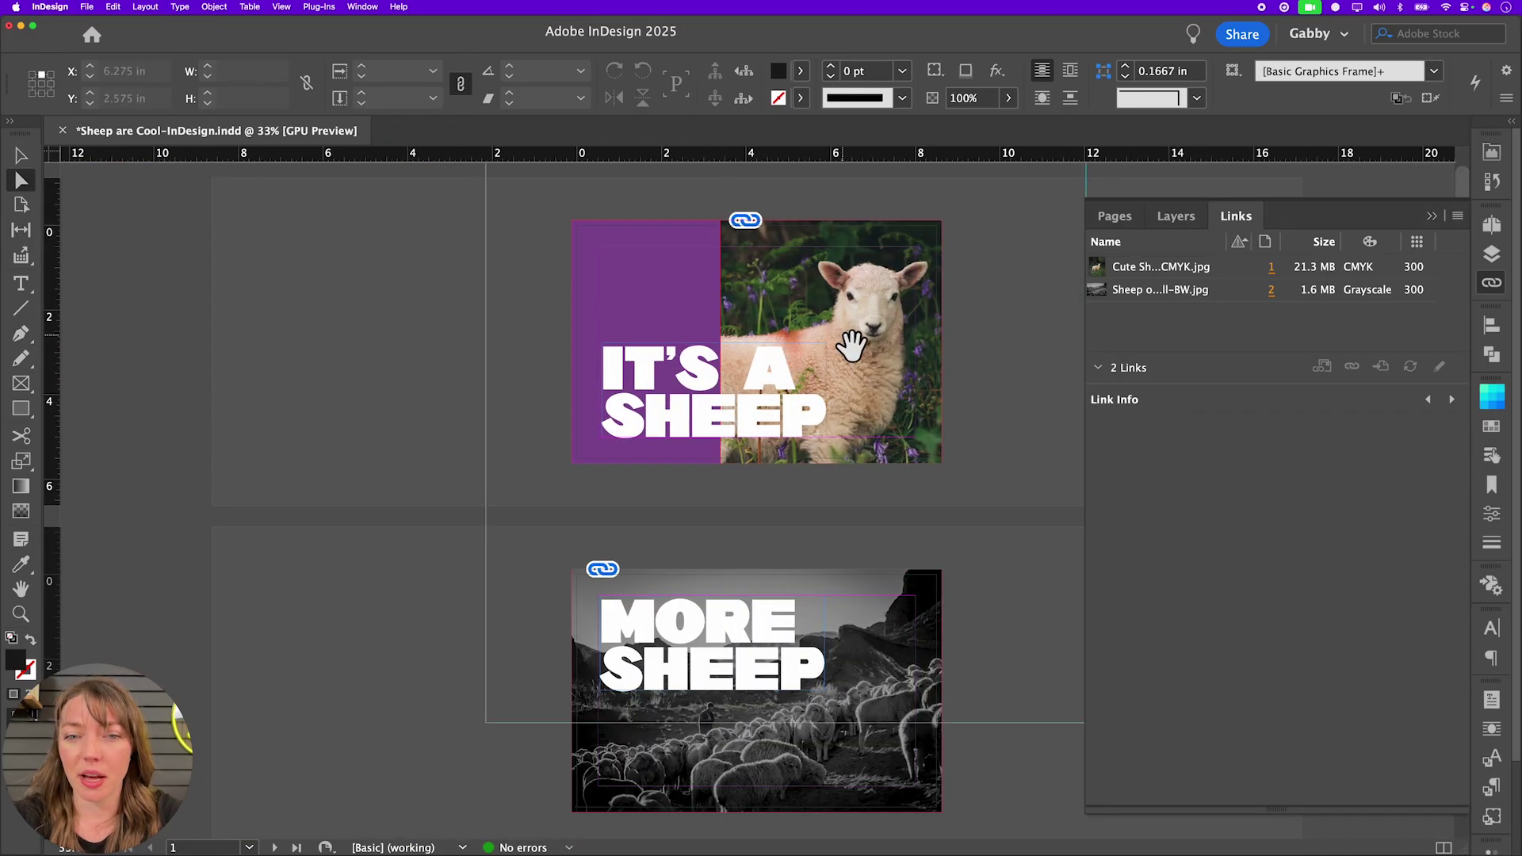
pyautogui.click(855, 349)
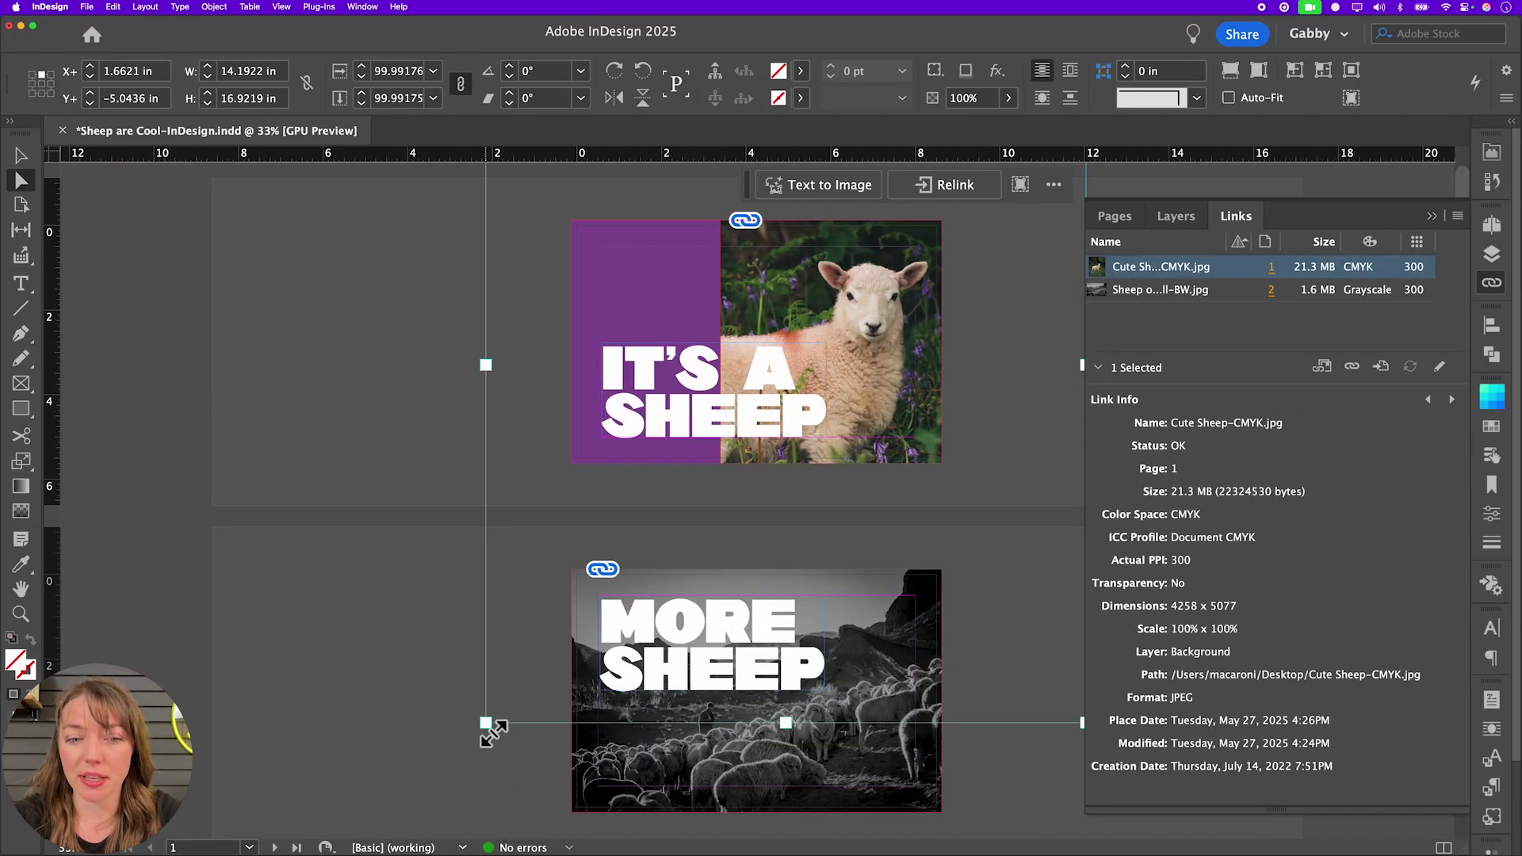
pyautogui.moveTo(486, 722); pyautogui.dragTo(595, 592)
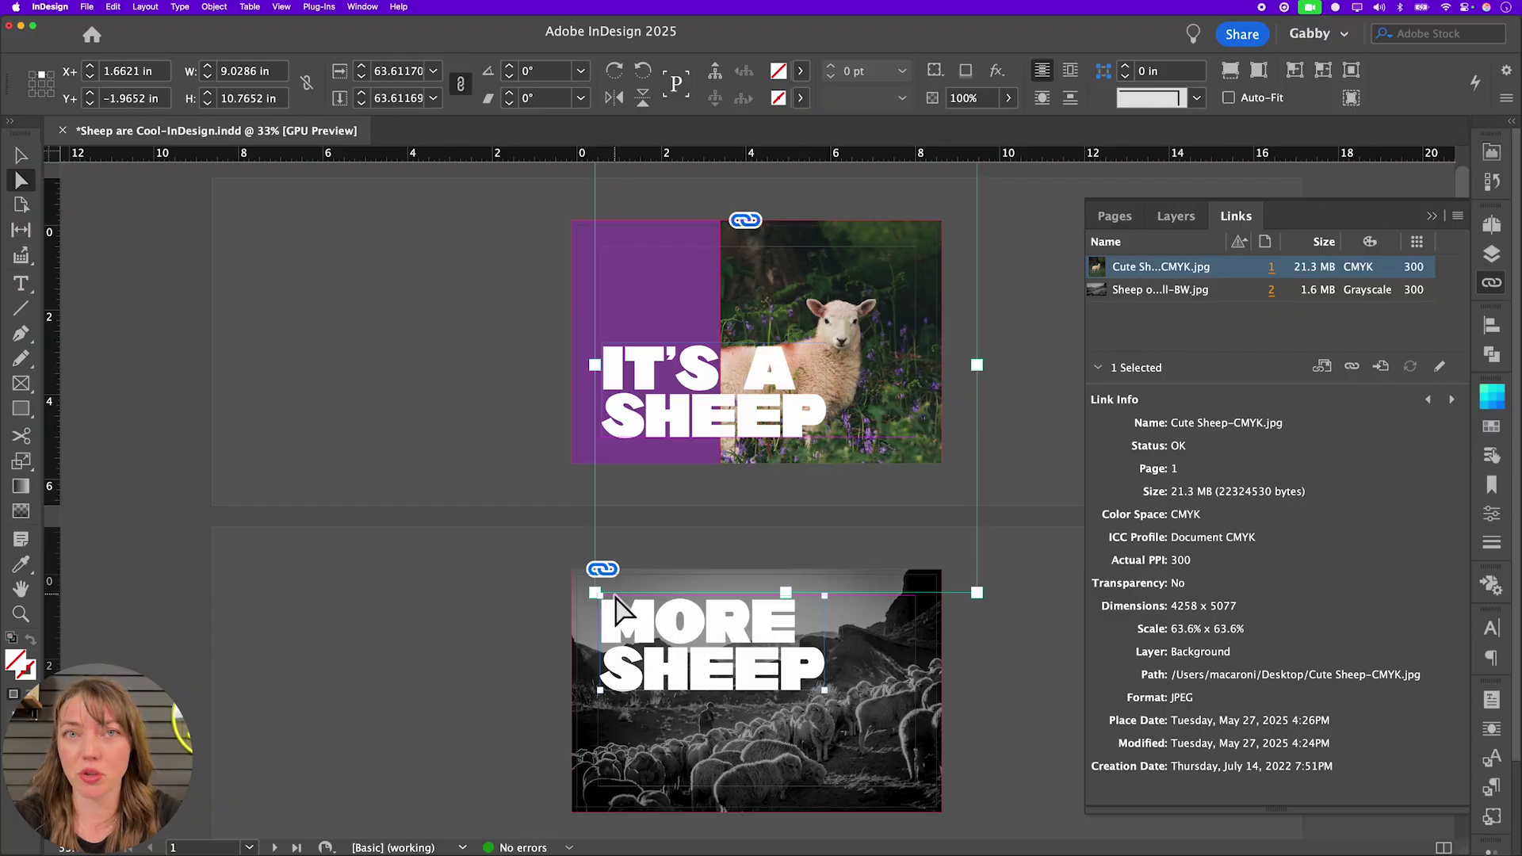
pyautogui.click(411, 439)
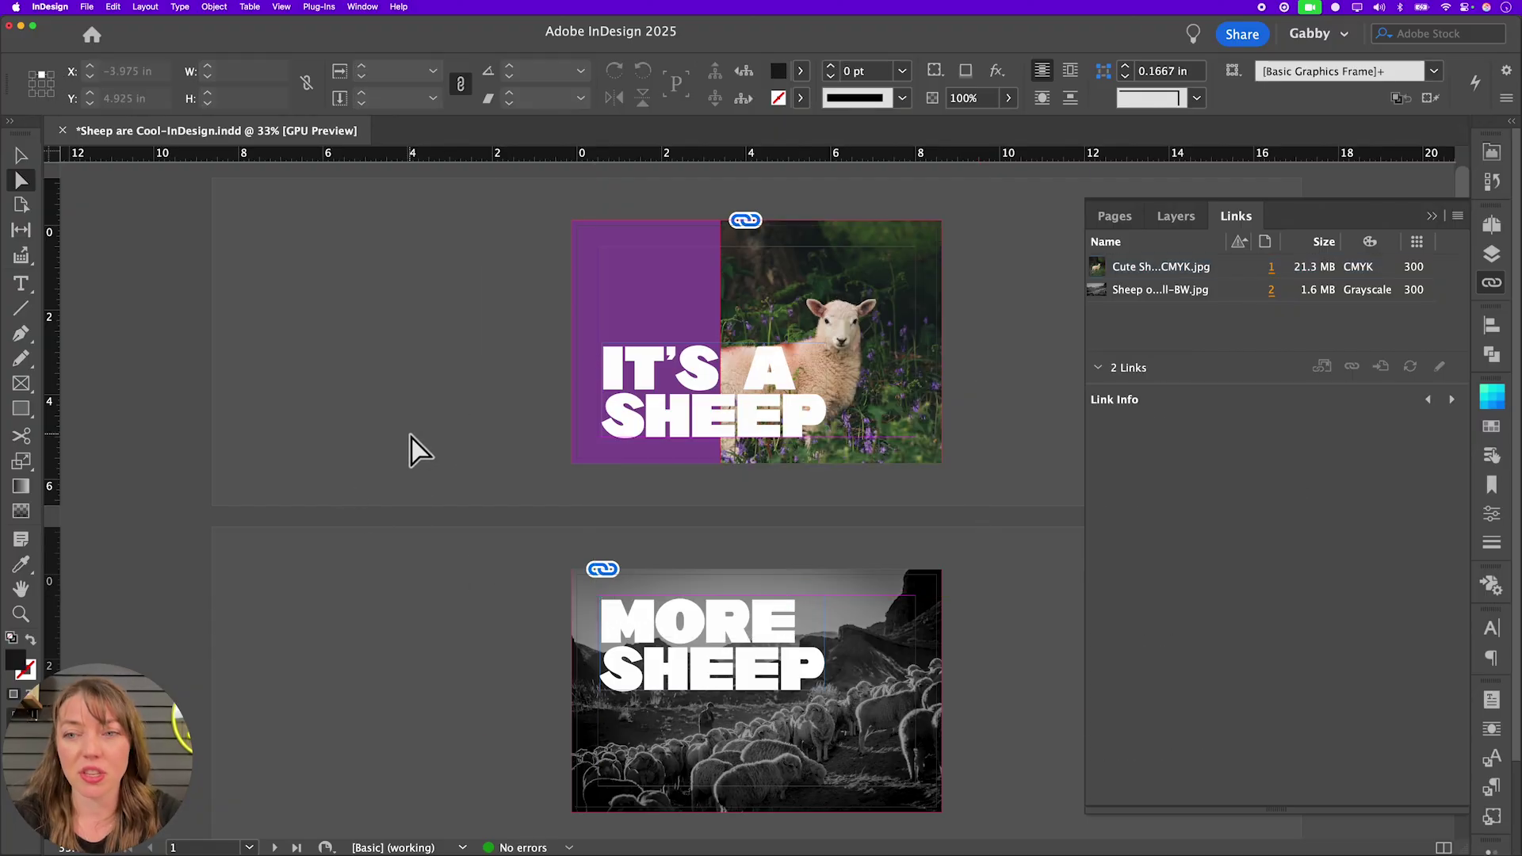
pyautogui.press('super+z')
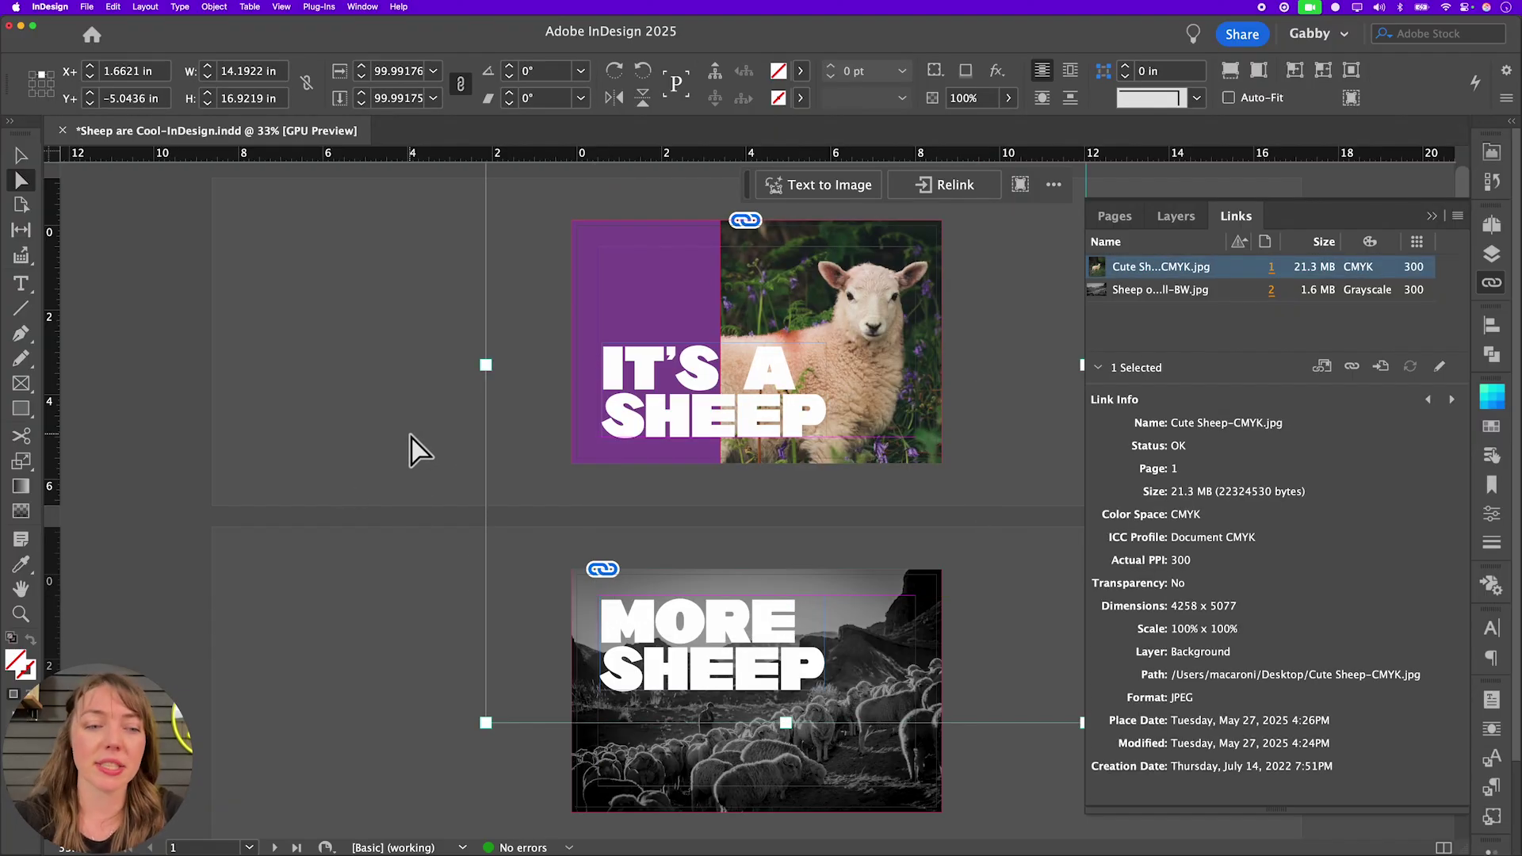
pyautogui.click(411, 437)
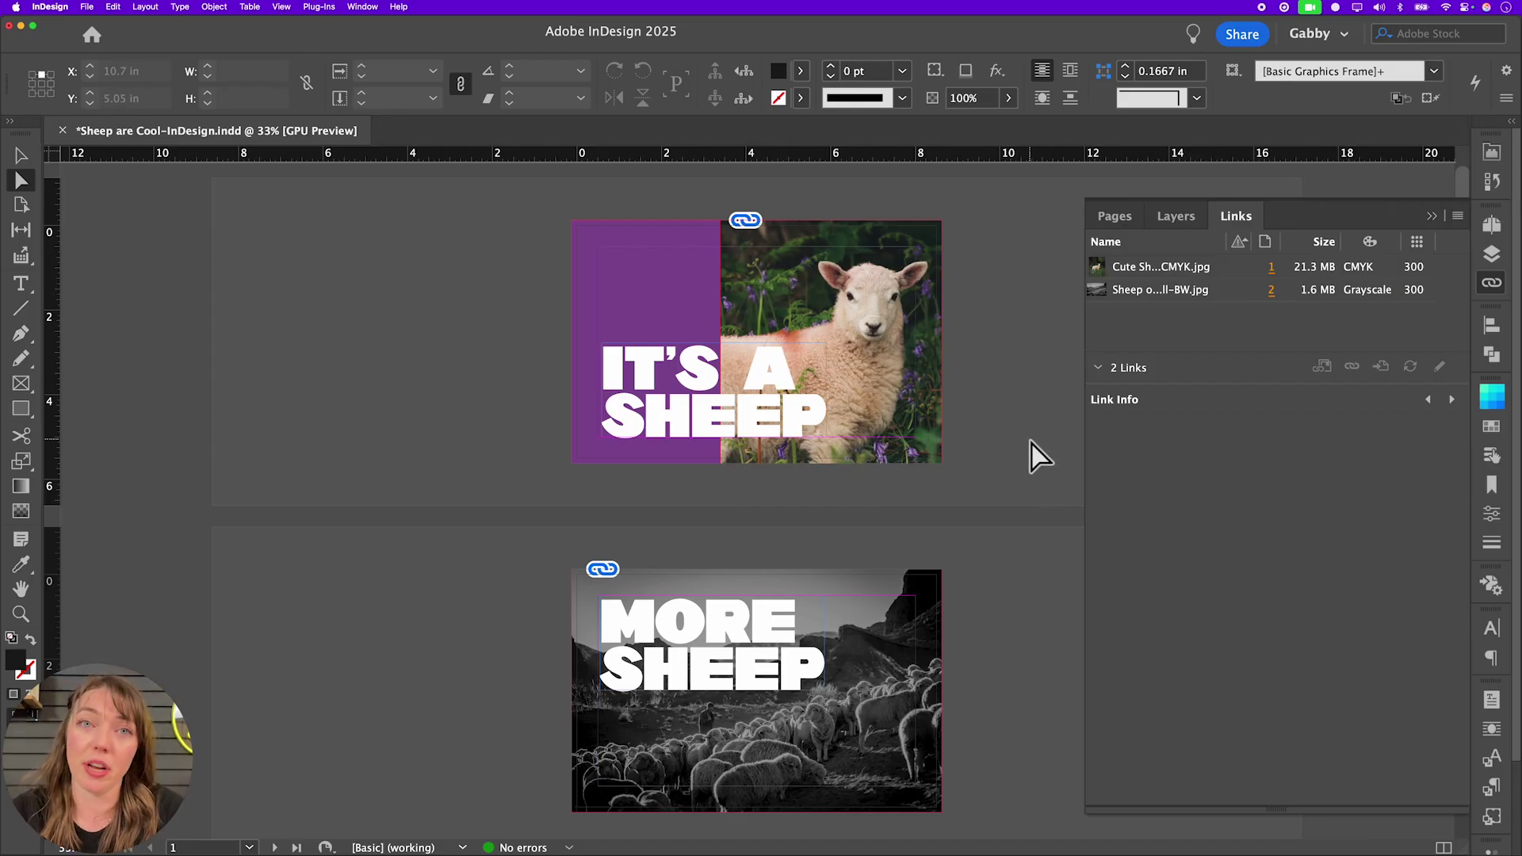
# - Edit the IT'S A SHEEP text, deleting and then restoring the word SHEEP
pyautogui.moveTo(1024, 440); pyautogui.dragTo(1015, 397)
pyautogui.click(990, 377)
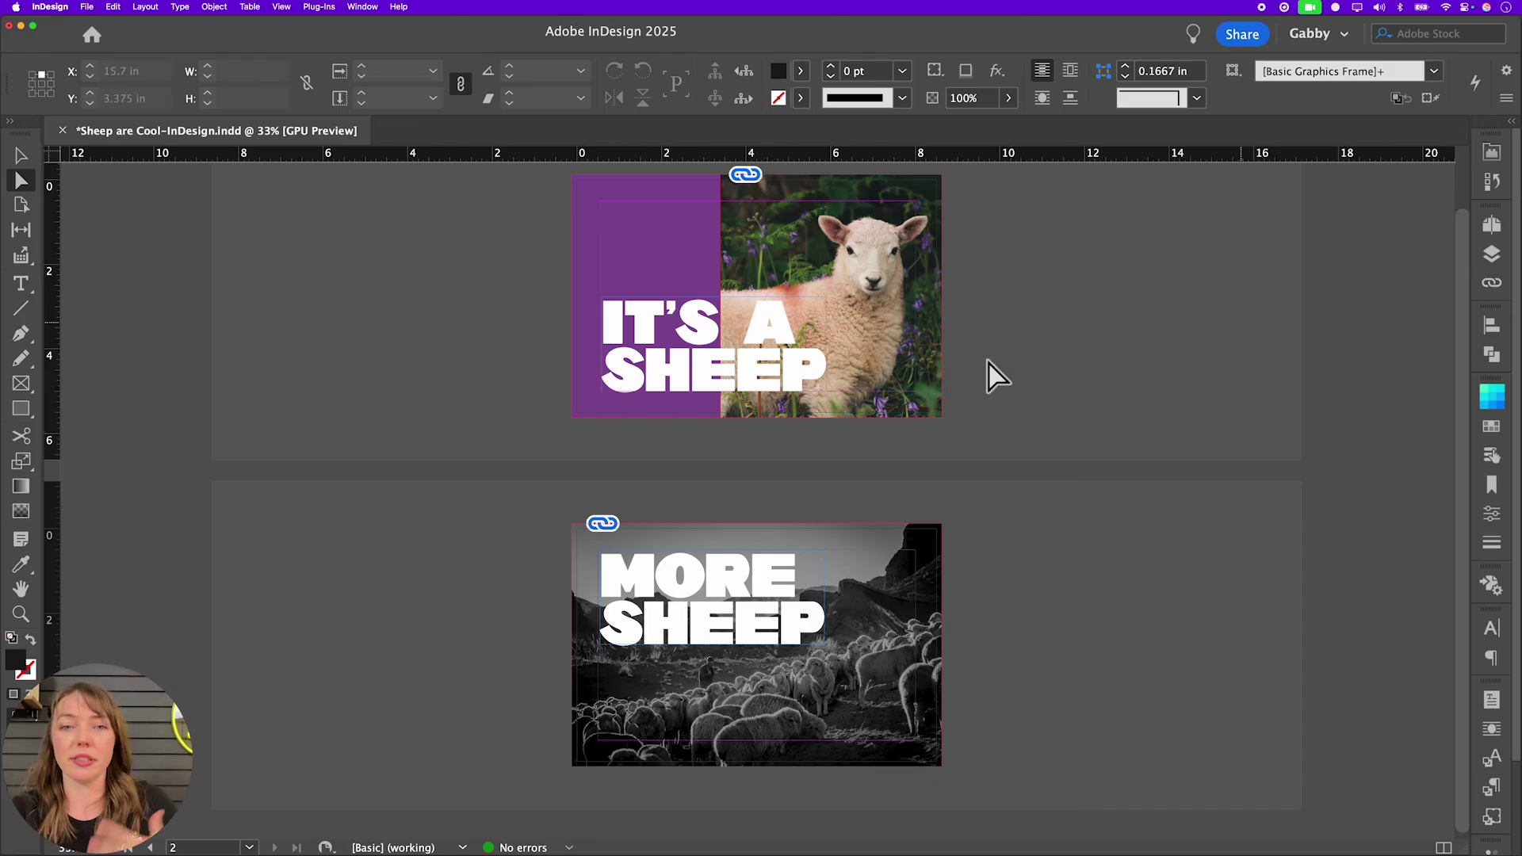
pyautogui.click(777, 395)
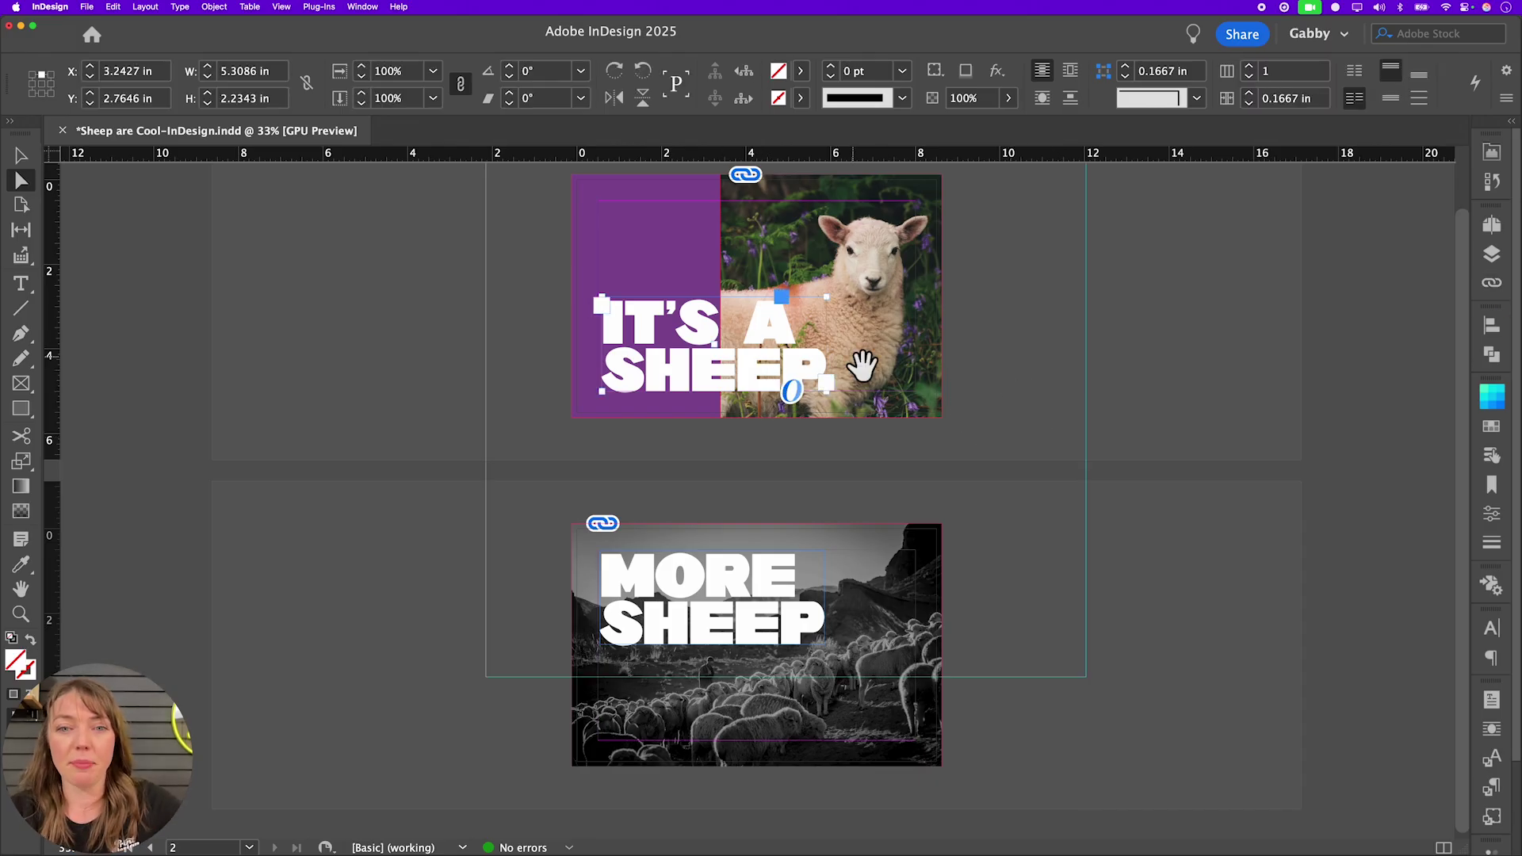
pyautogui.doubleClick(741, 364)
pyautogui.press('BackSpace')
pyautogui.press('super+z')
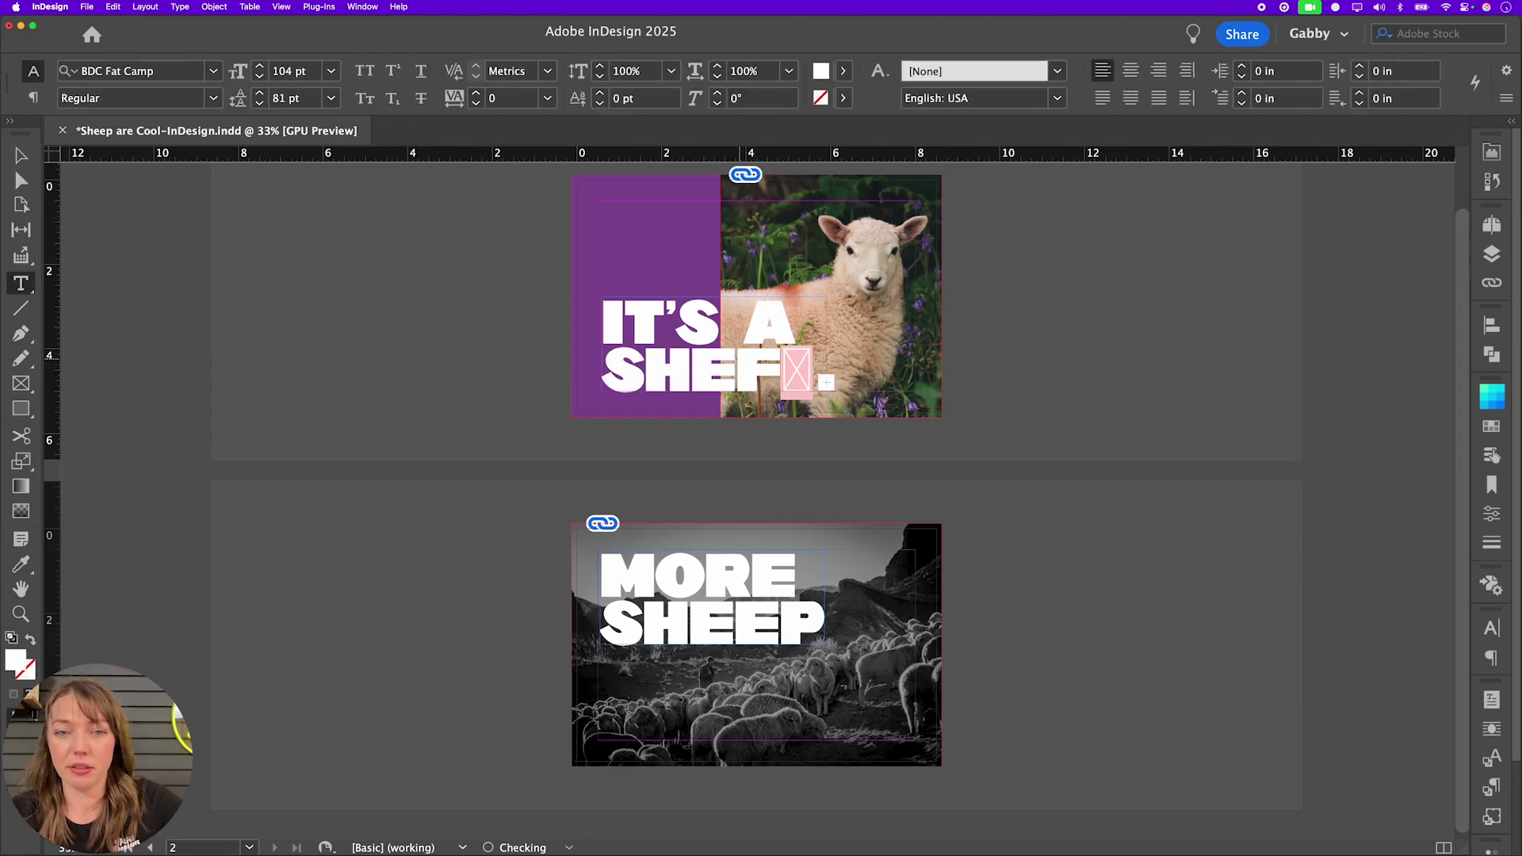
pyautogui.press('super+shift+z')
pyautogui.press('super+z')
pyautogui.press('Escape')
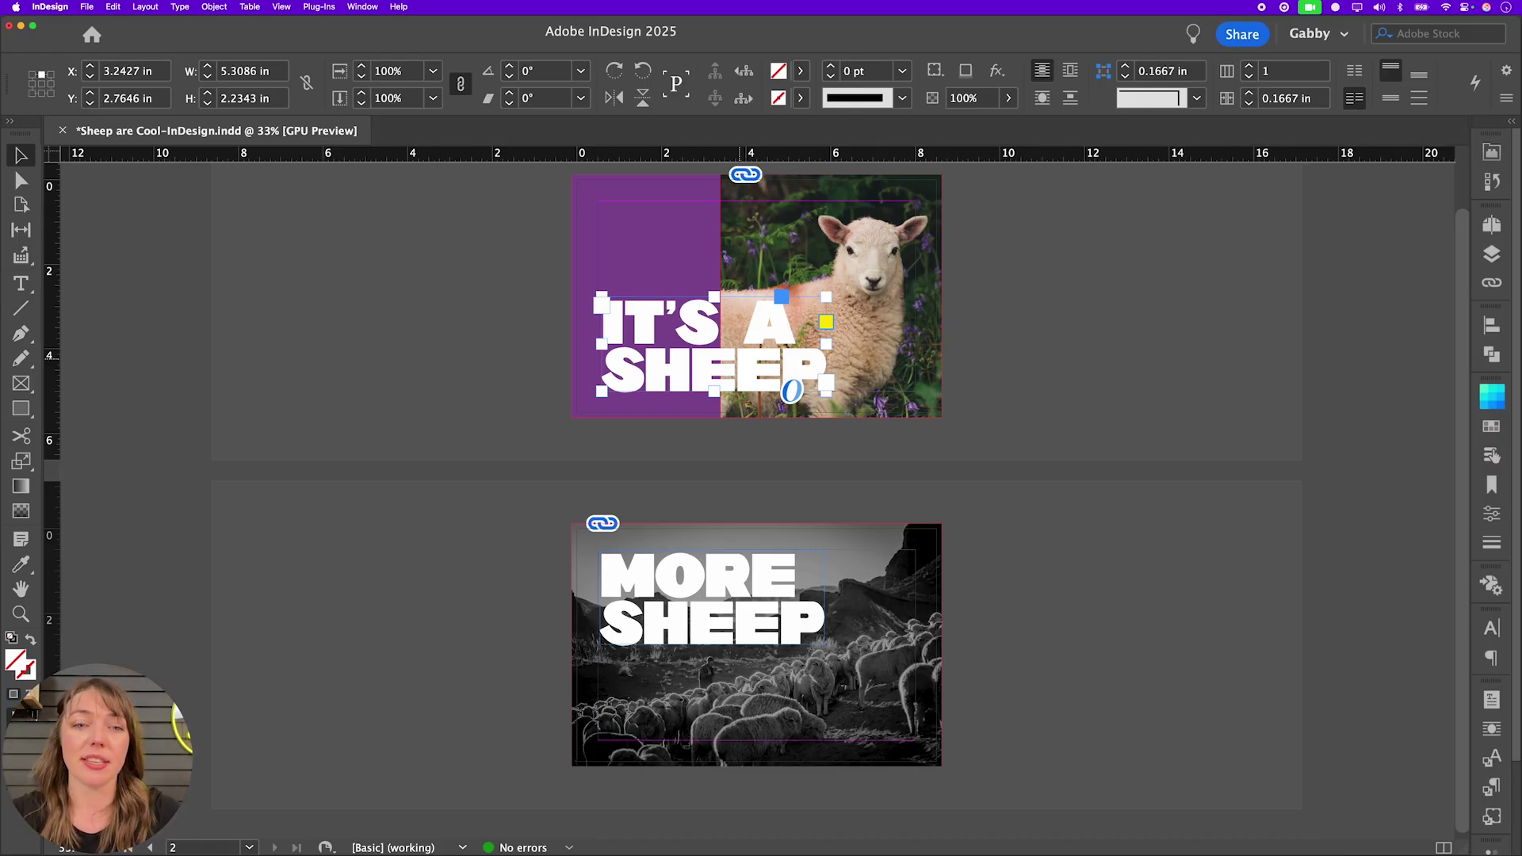
# - Select the first page's frames and apply Type > Create Outlines to the IT'S A SHEEP headline
pyautogui.click(181, 7)
pyautogui.click(191, 11)
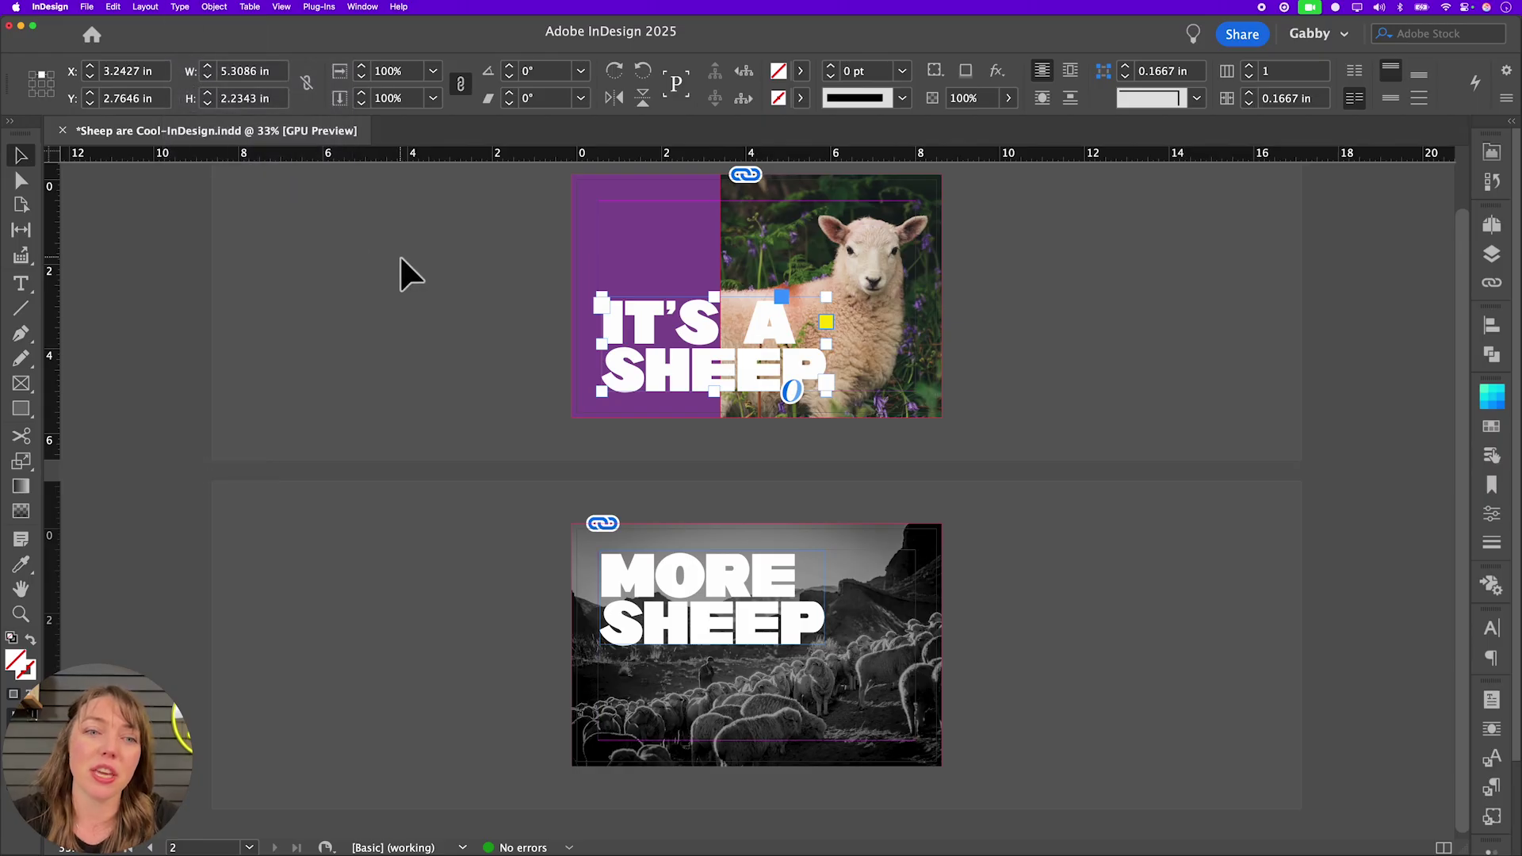
pyautogui.moveTo(401, 272); pyautogui.dragTo(582, 455)
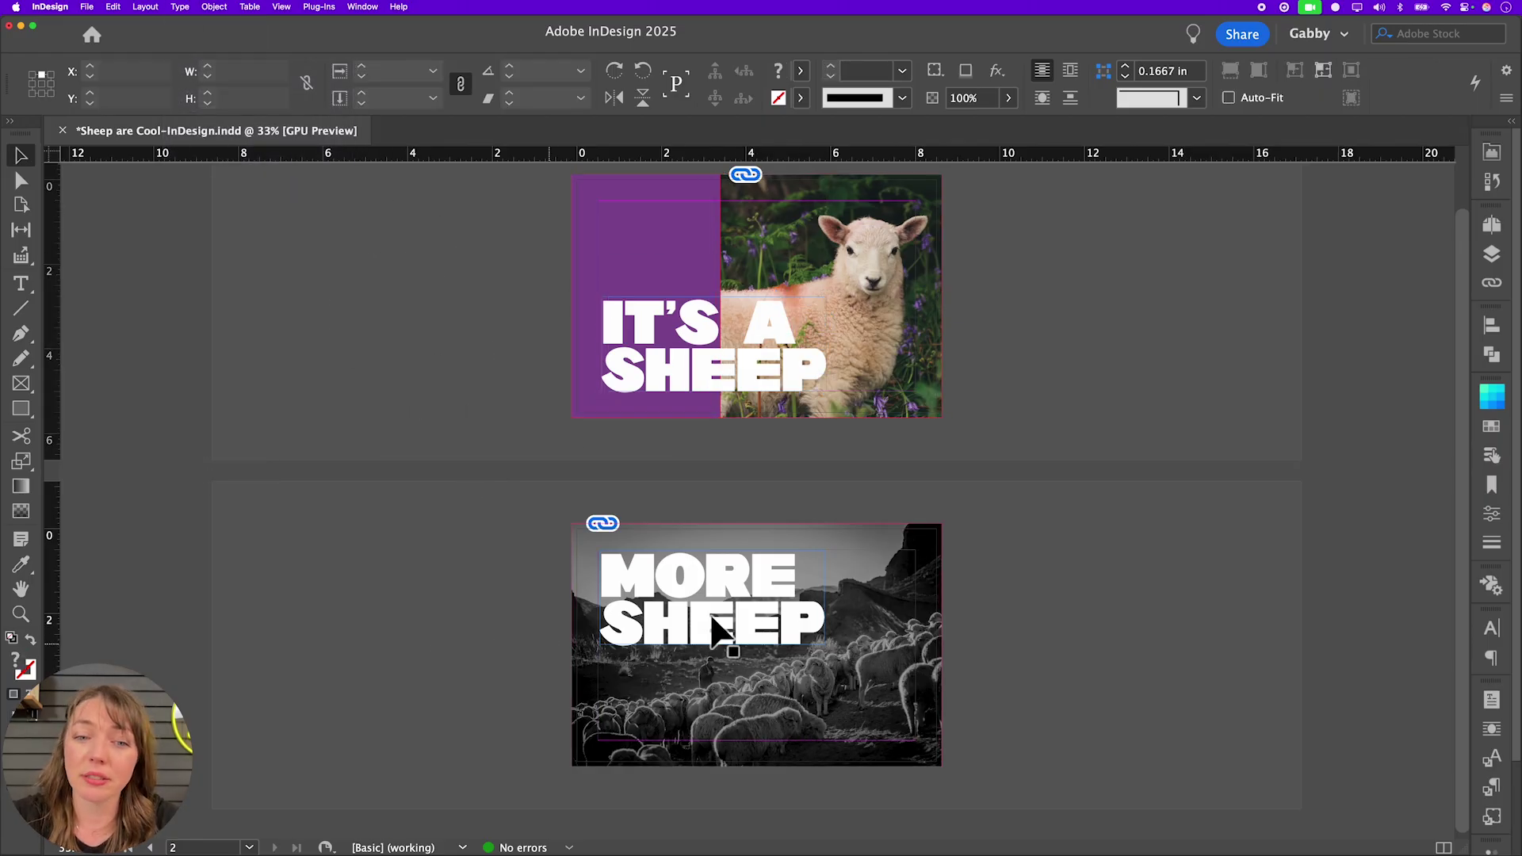
pyautogui.click(688, 372)
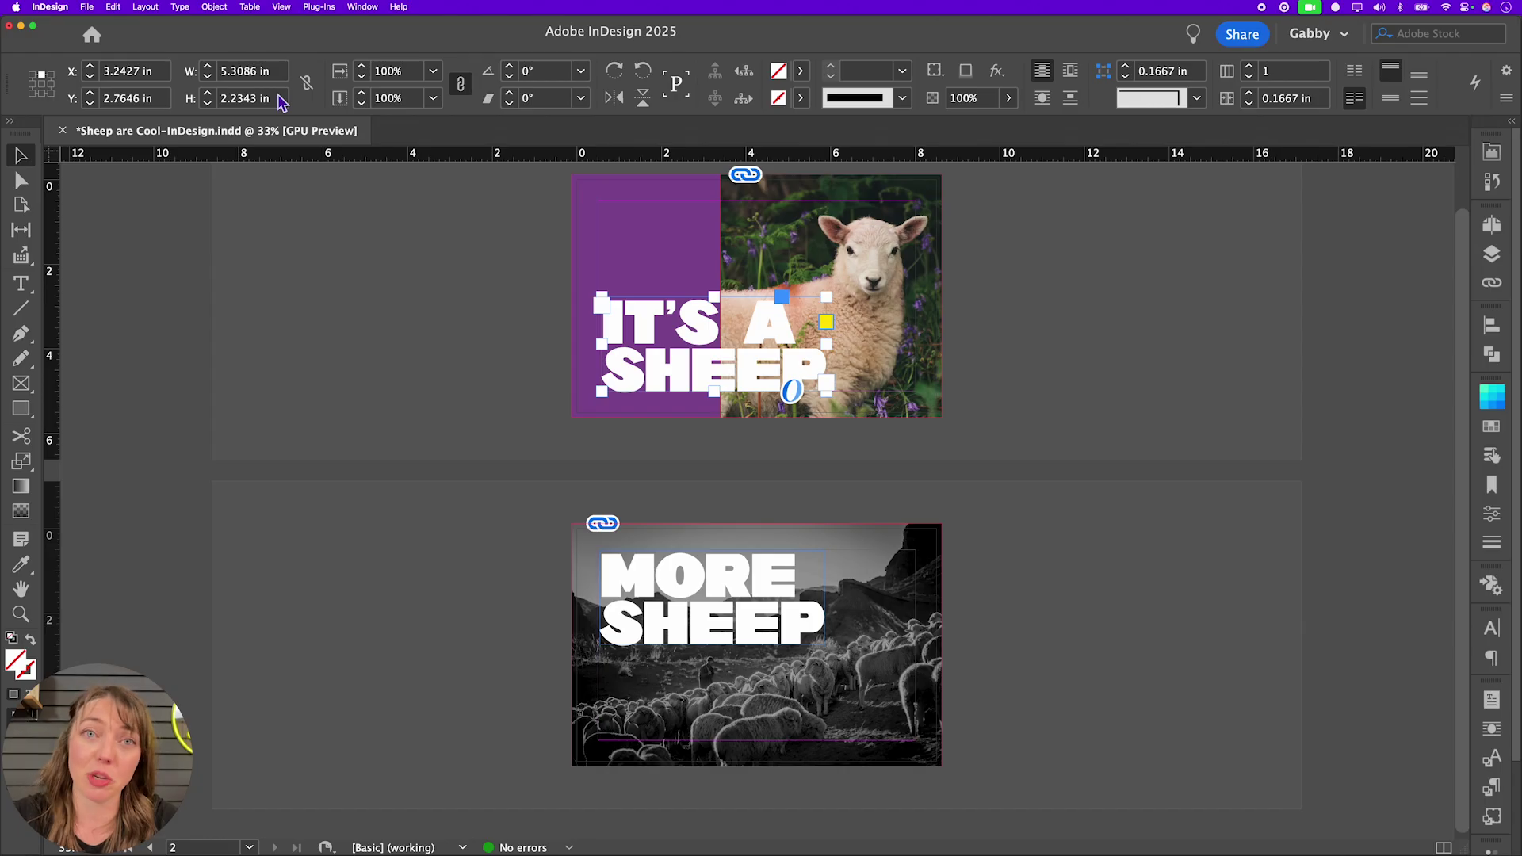
pyautogui.moveTo(356, 163); pyautogui.dragTo(894, 435)
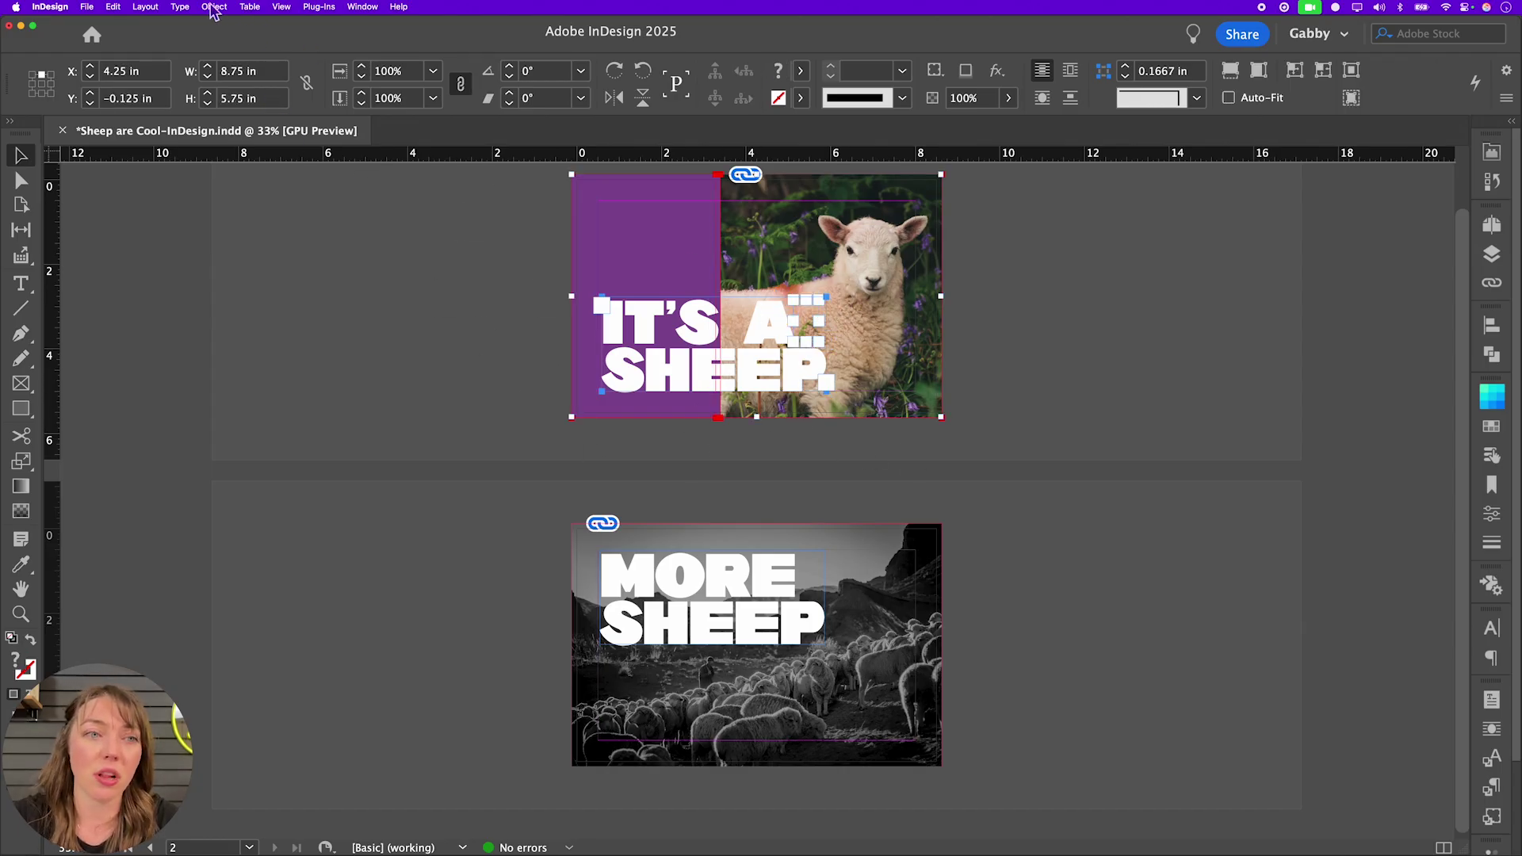
pyautogui.click(184, 8)
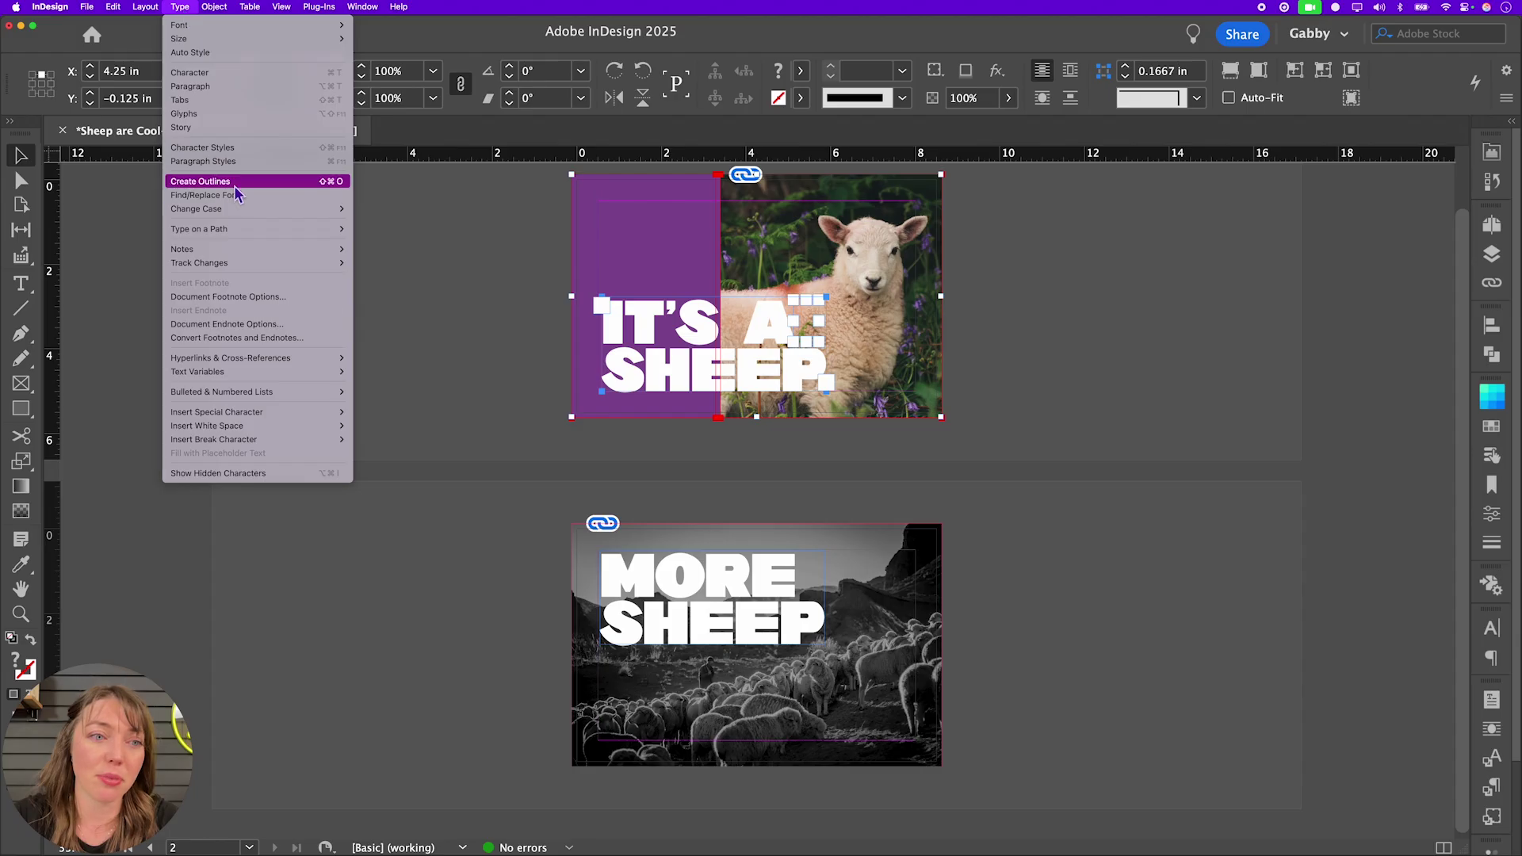
pyautogui.click(305, 187)
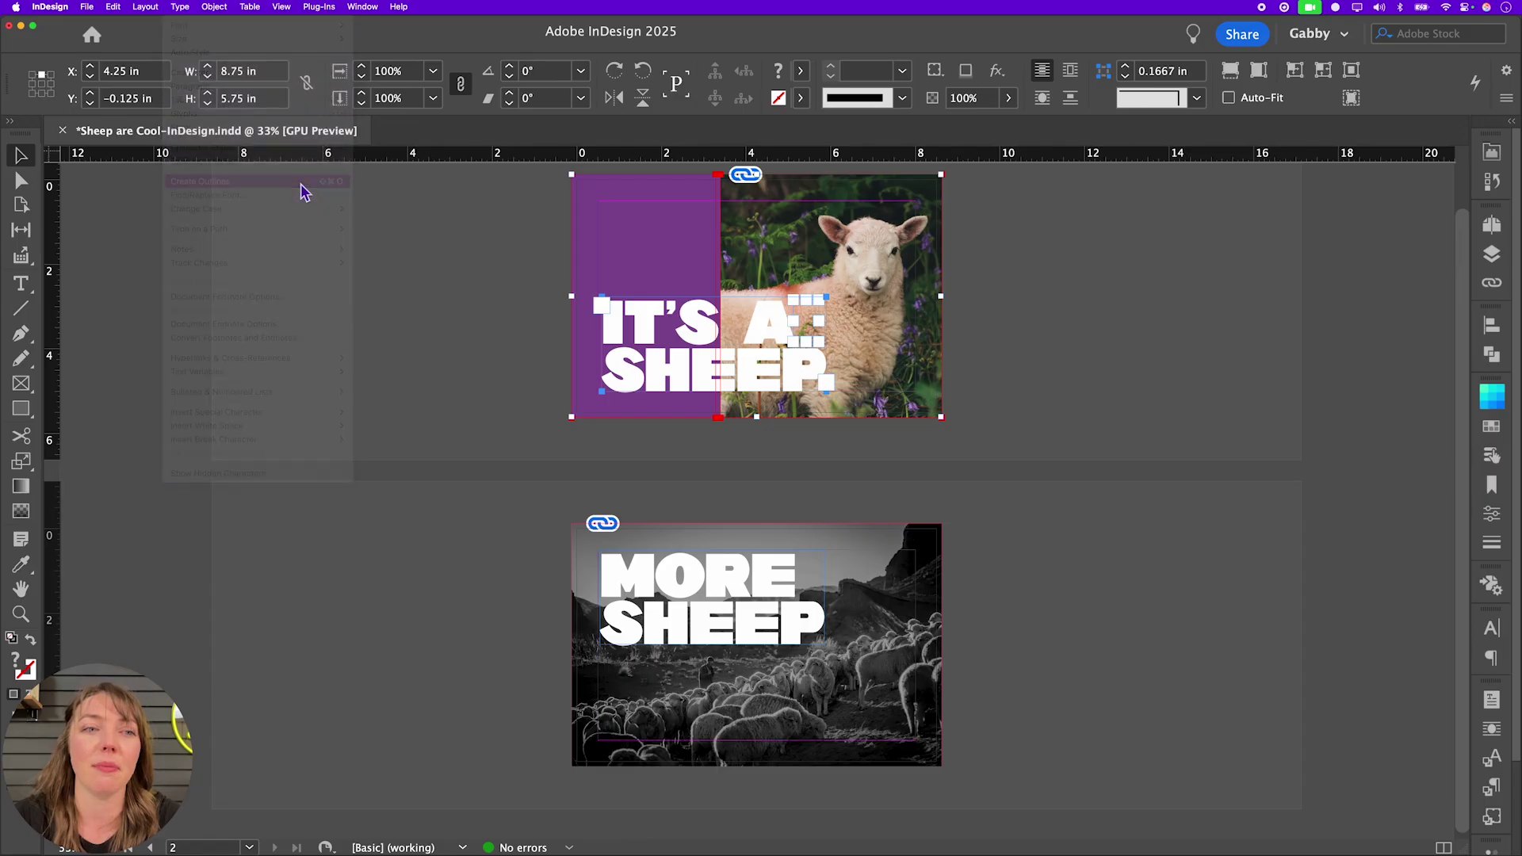
# - Inspect the anchor points of the outlined MORE SHEEP and IT'S A SHEEP headlines
pyautogui.click(688, 583)
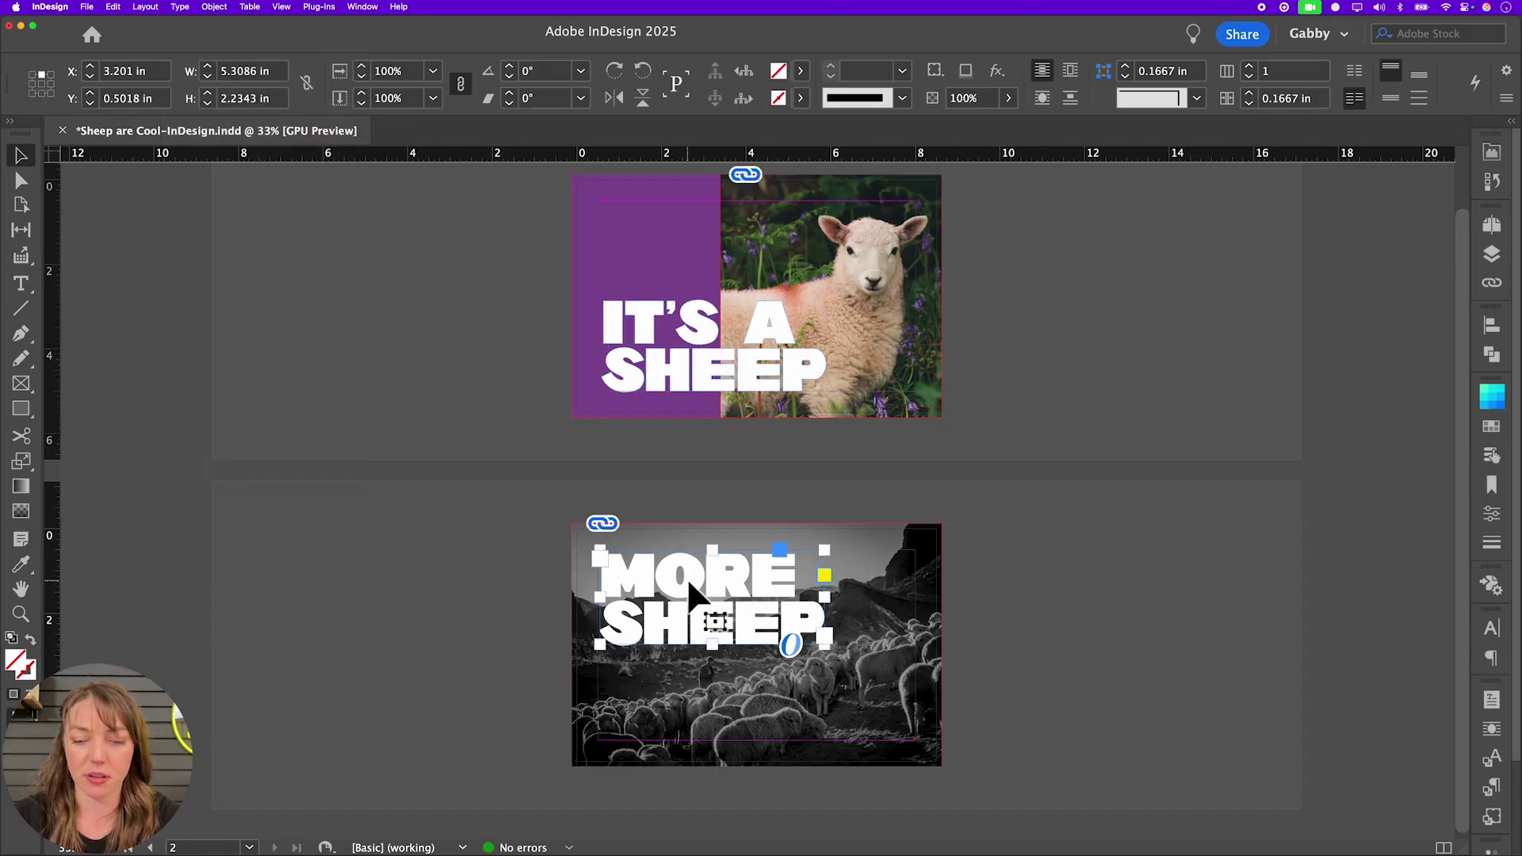
pyautogui.press('a')
pyautogui.press('z')
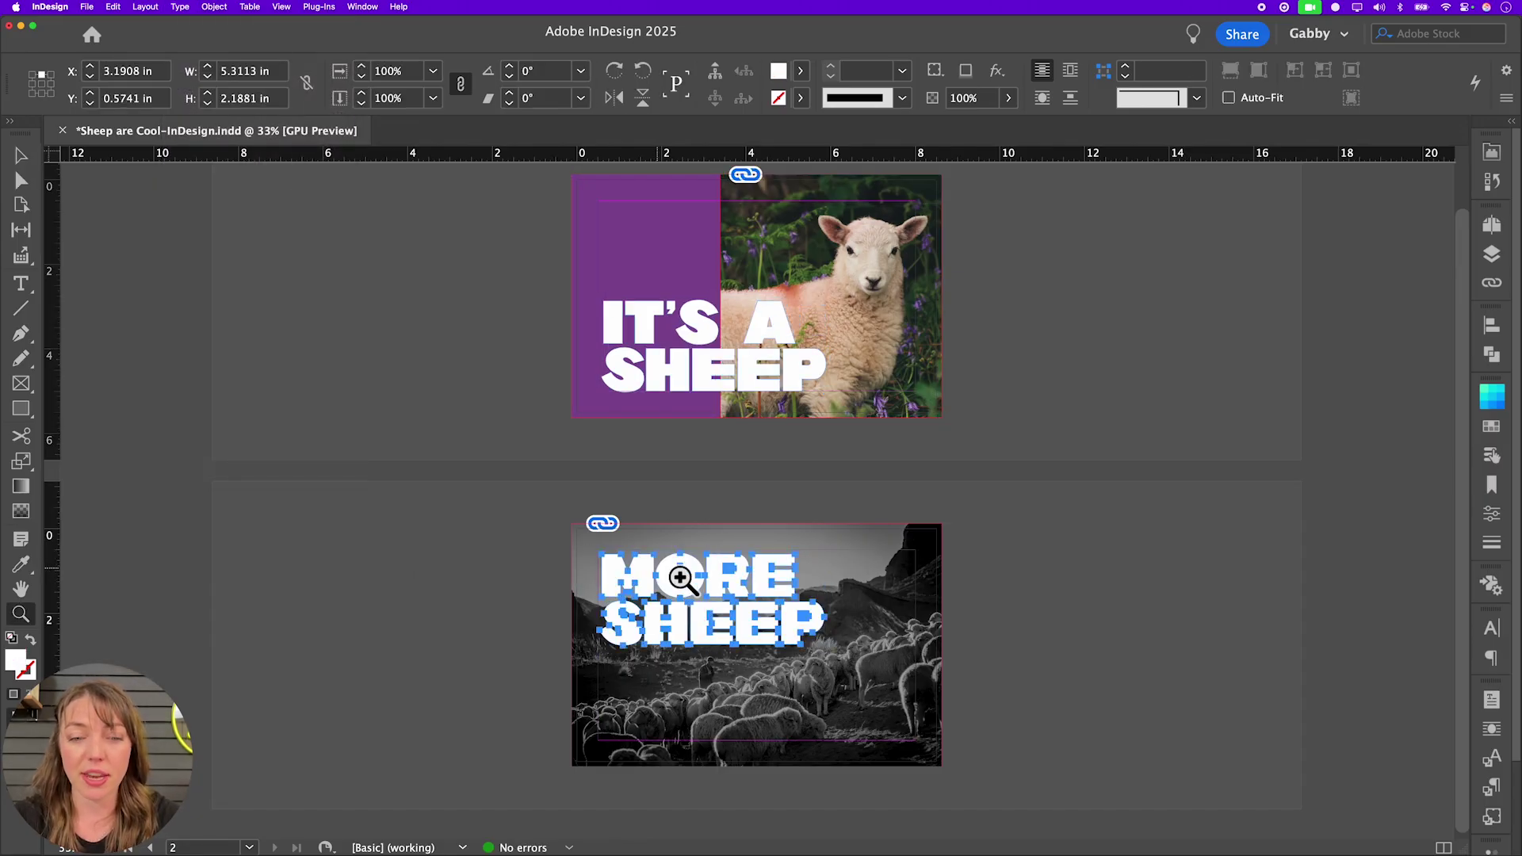
pyautogui.moveTo(729, 539); pyautogui.dragTo(767, 530)
pyautogui.press('v')
pyautogui.press('super+minus')
pyautogui.click(659, 360)
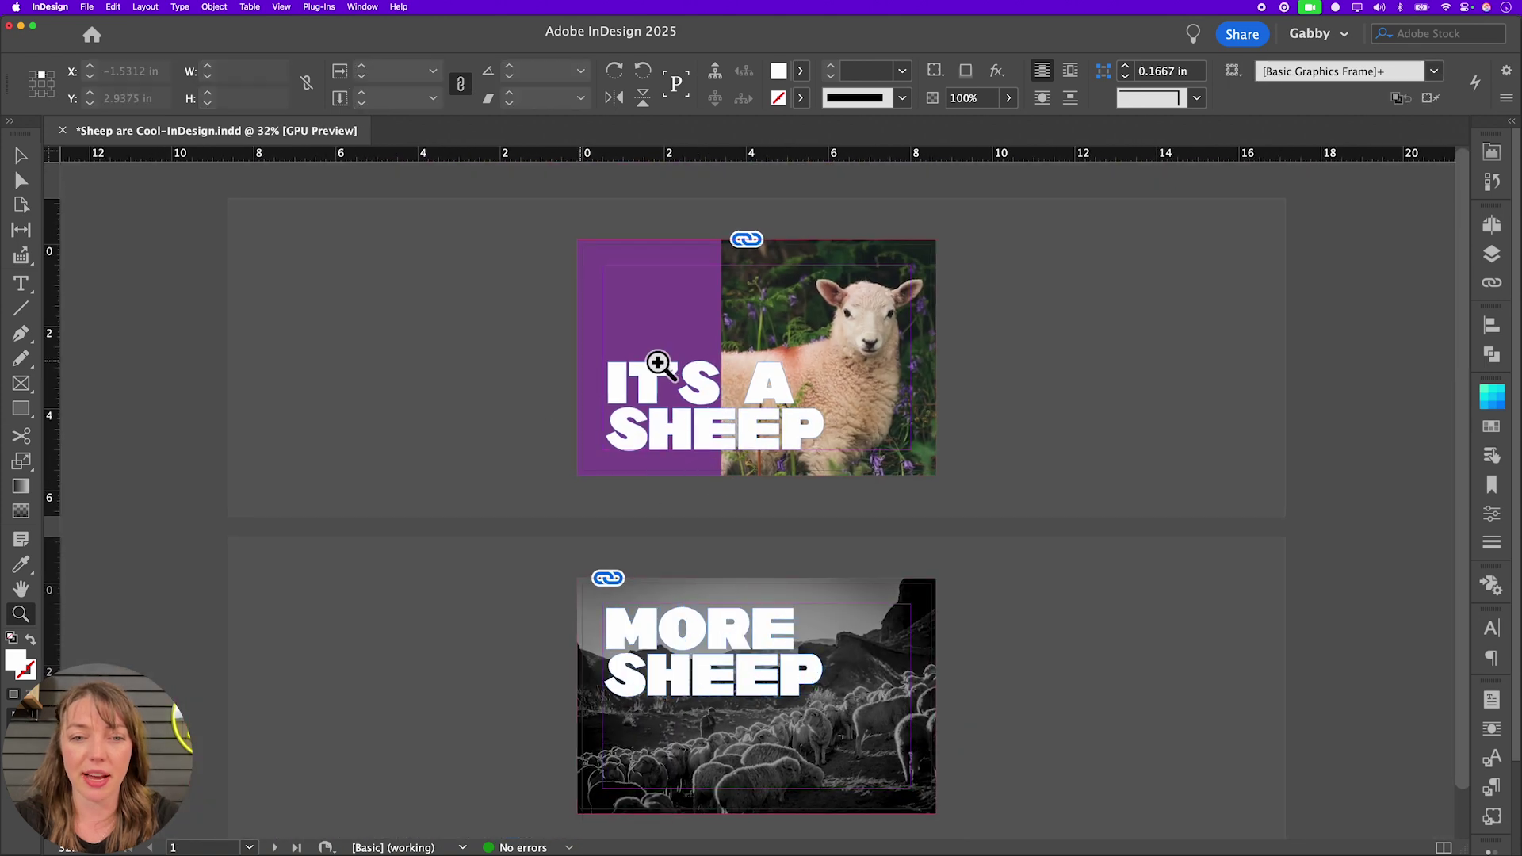
pyautogui.press('super+alt+equal')
pyautogui.press('a')
pyautogui.click(845, 306)
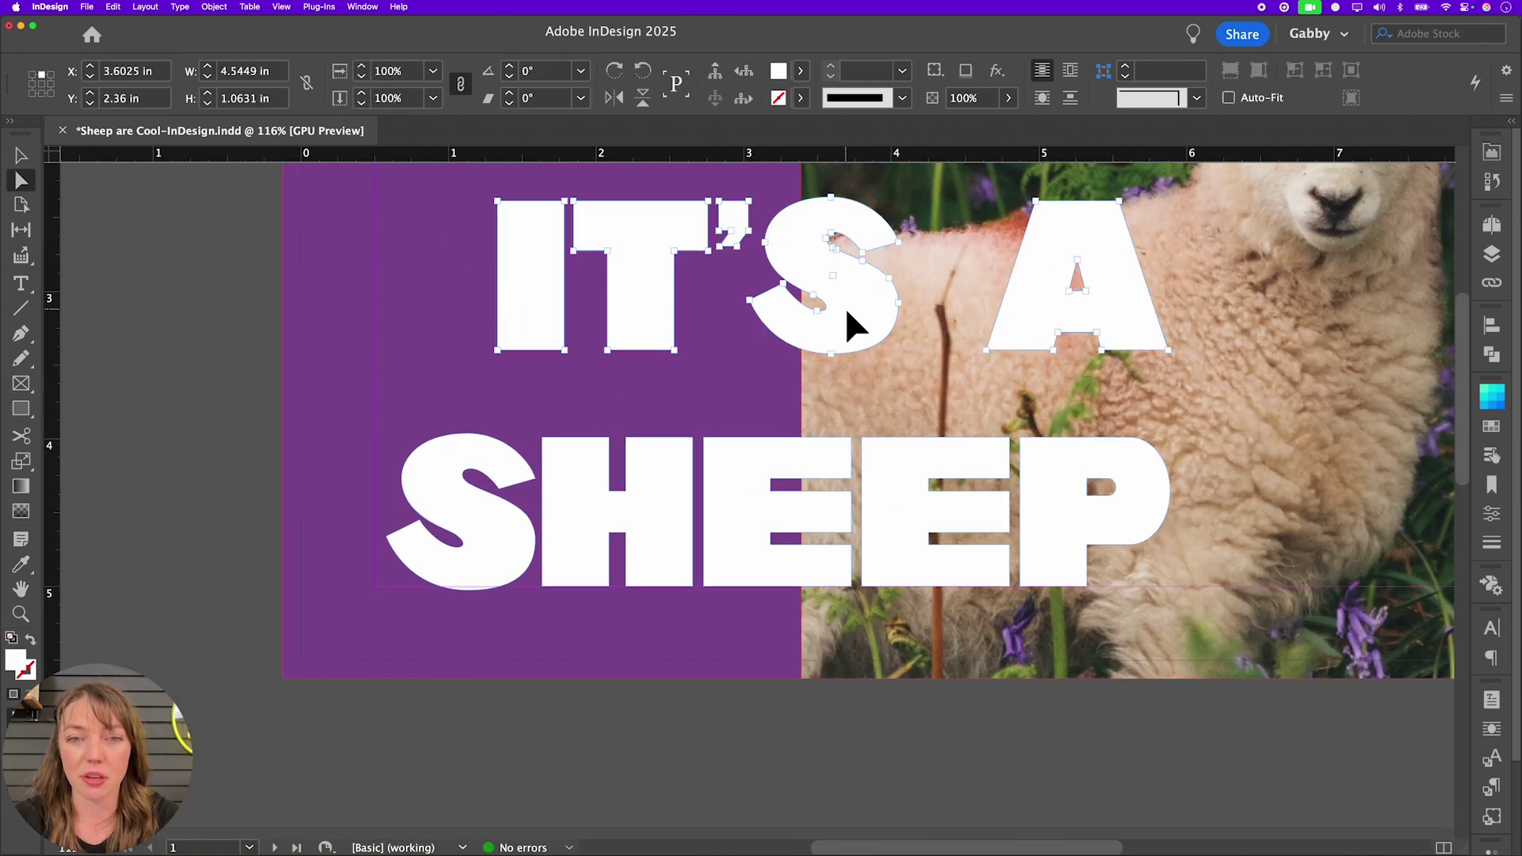
pyautogui.click(203, 372)
pyautogui.scroll(-4, 203, 372)
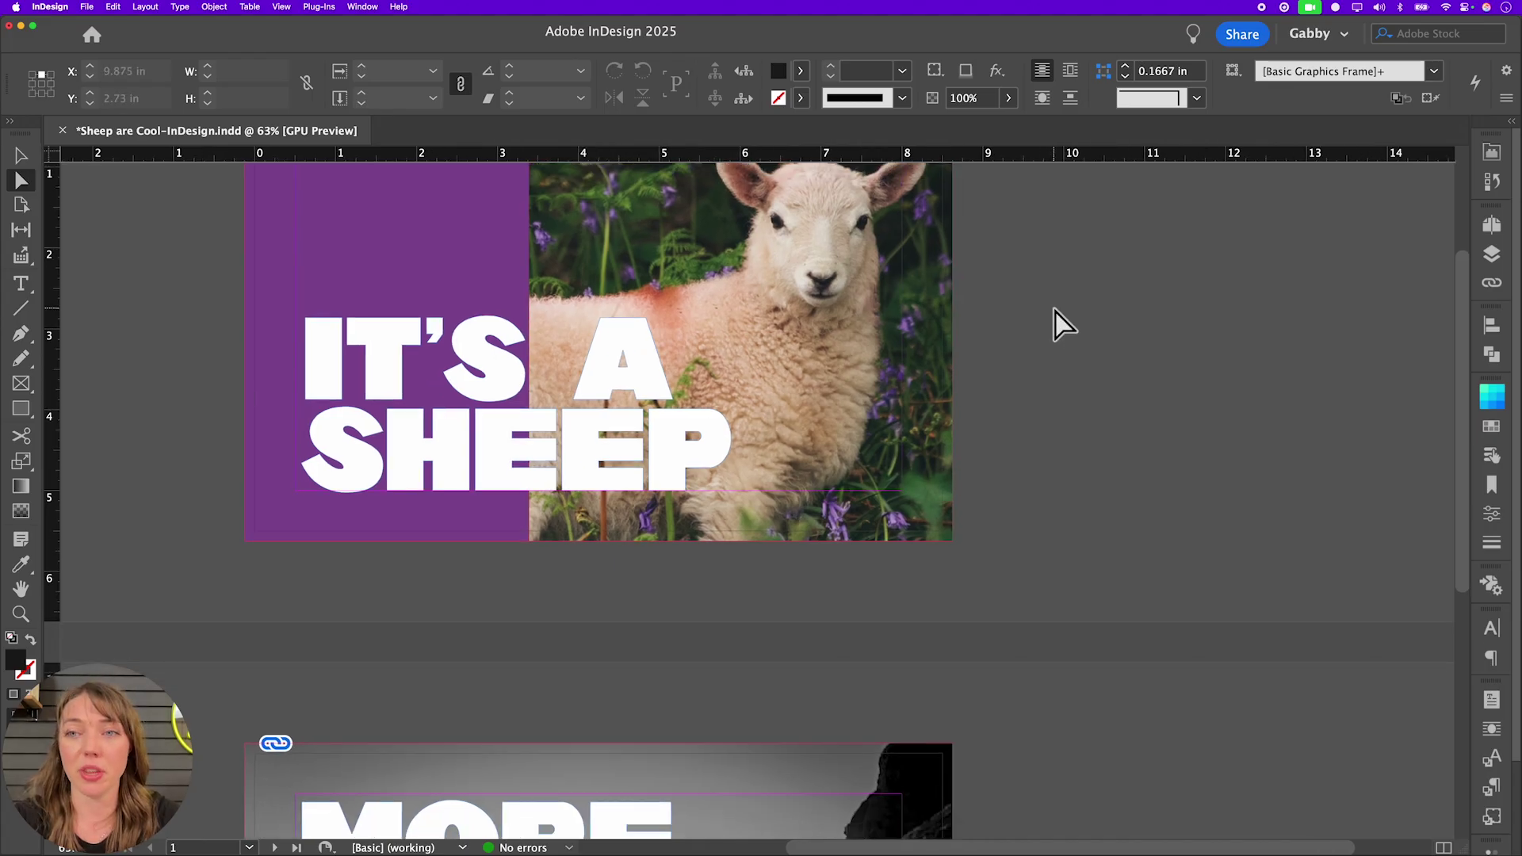
pyautogui.scroll(3, 1054, 317)
pyautogui.scroll(-1, 1087, 384)
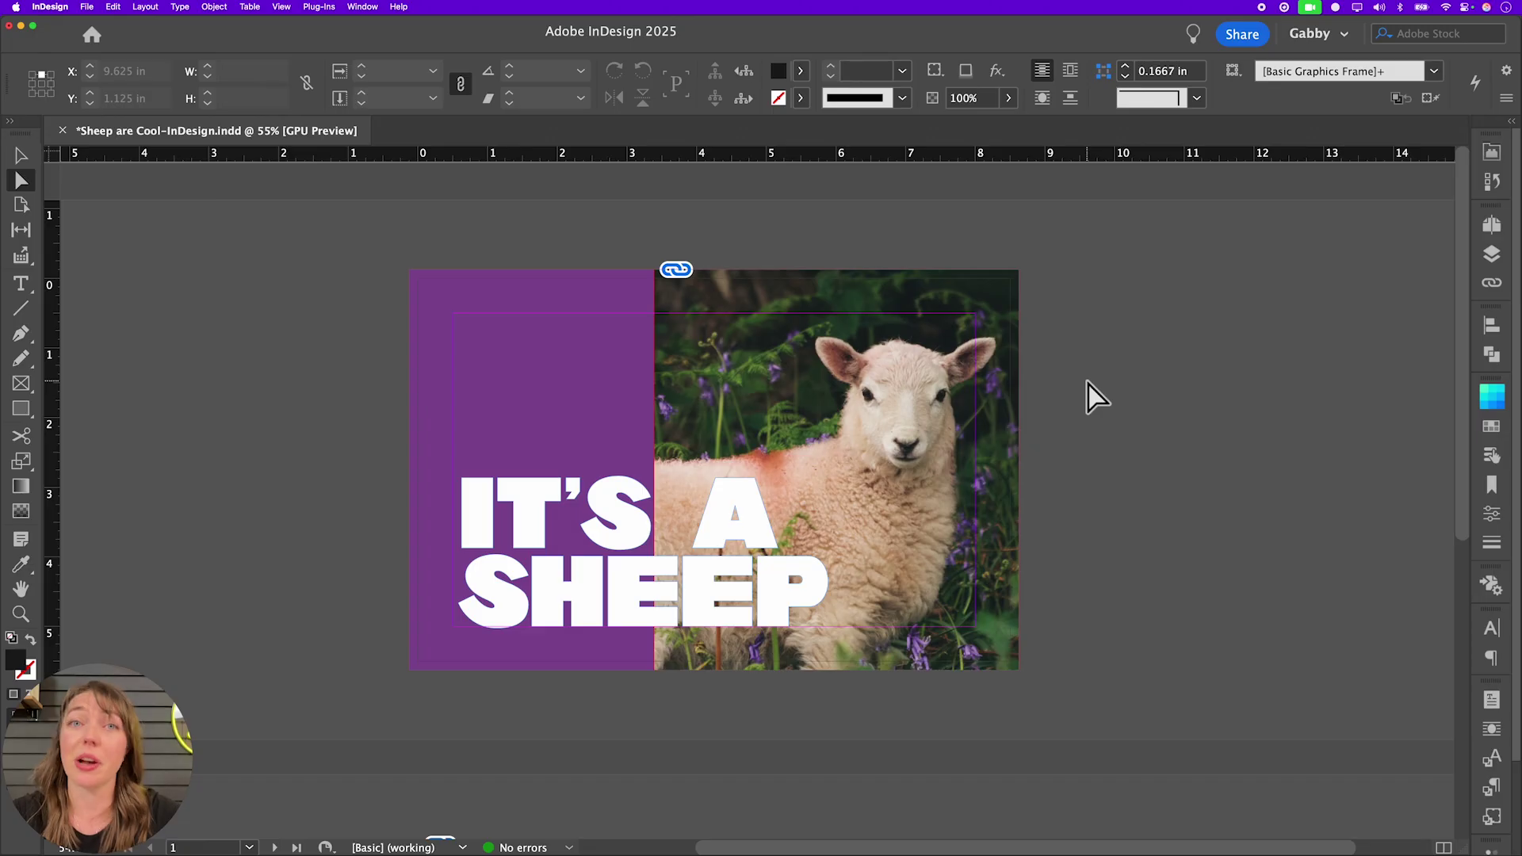
pyautogui.click(88, 7)
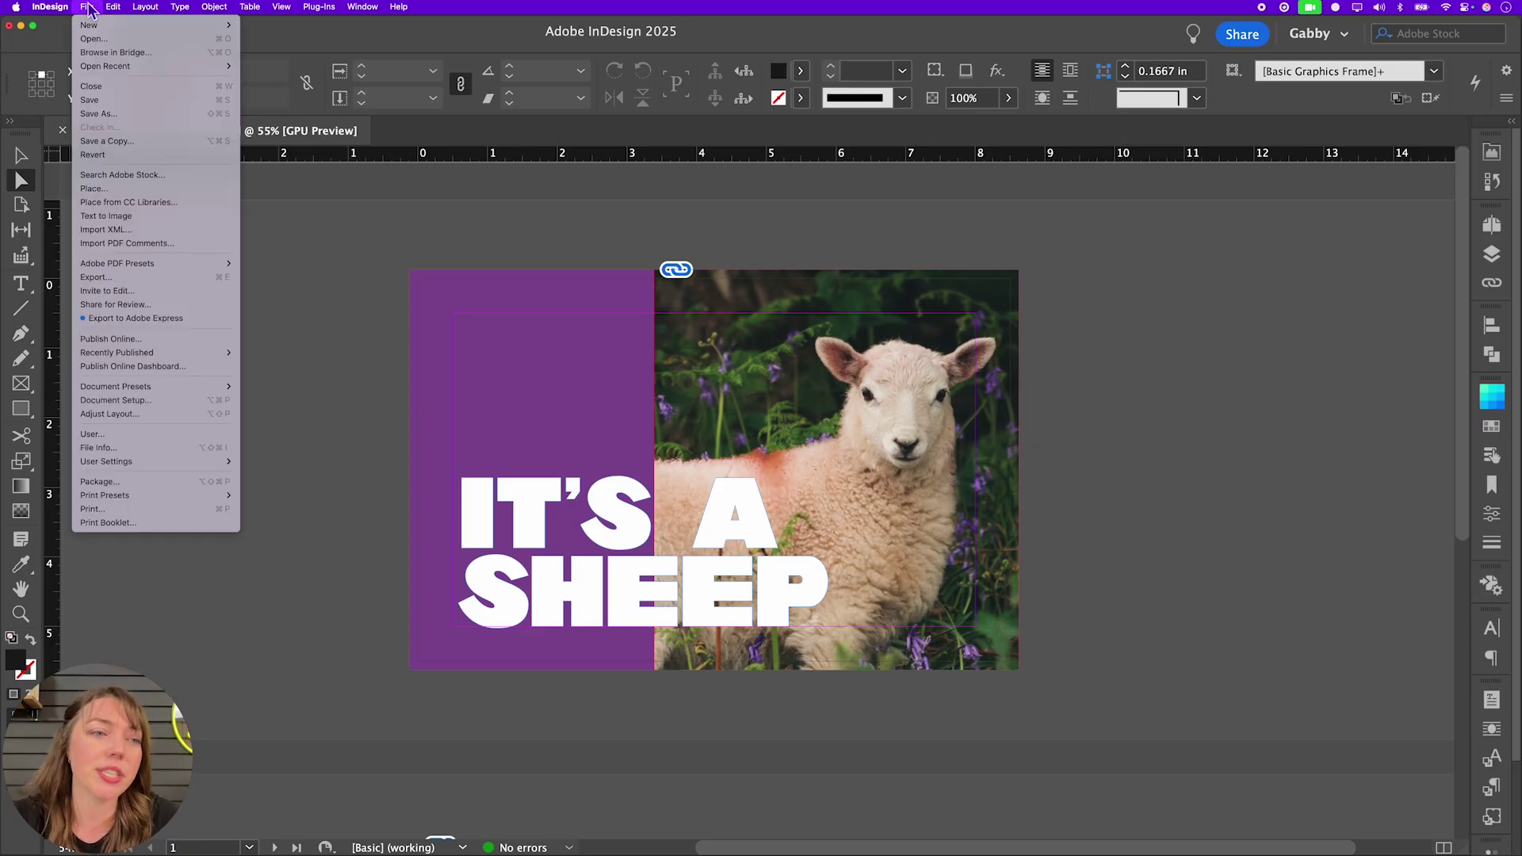
# - Start a [High Quality Print] PDF export and confirm the file name and location
pyautogui.moveTo(214, 274)
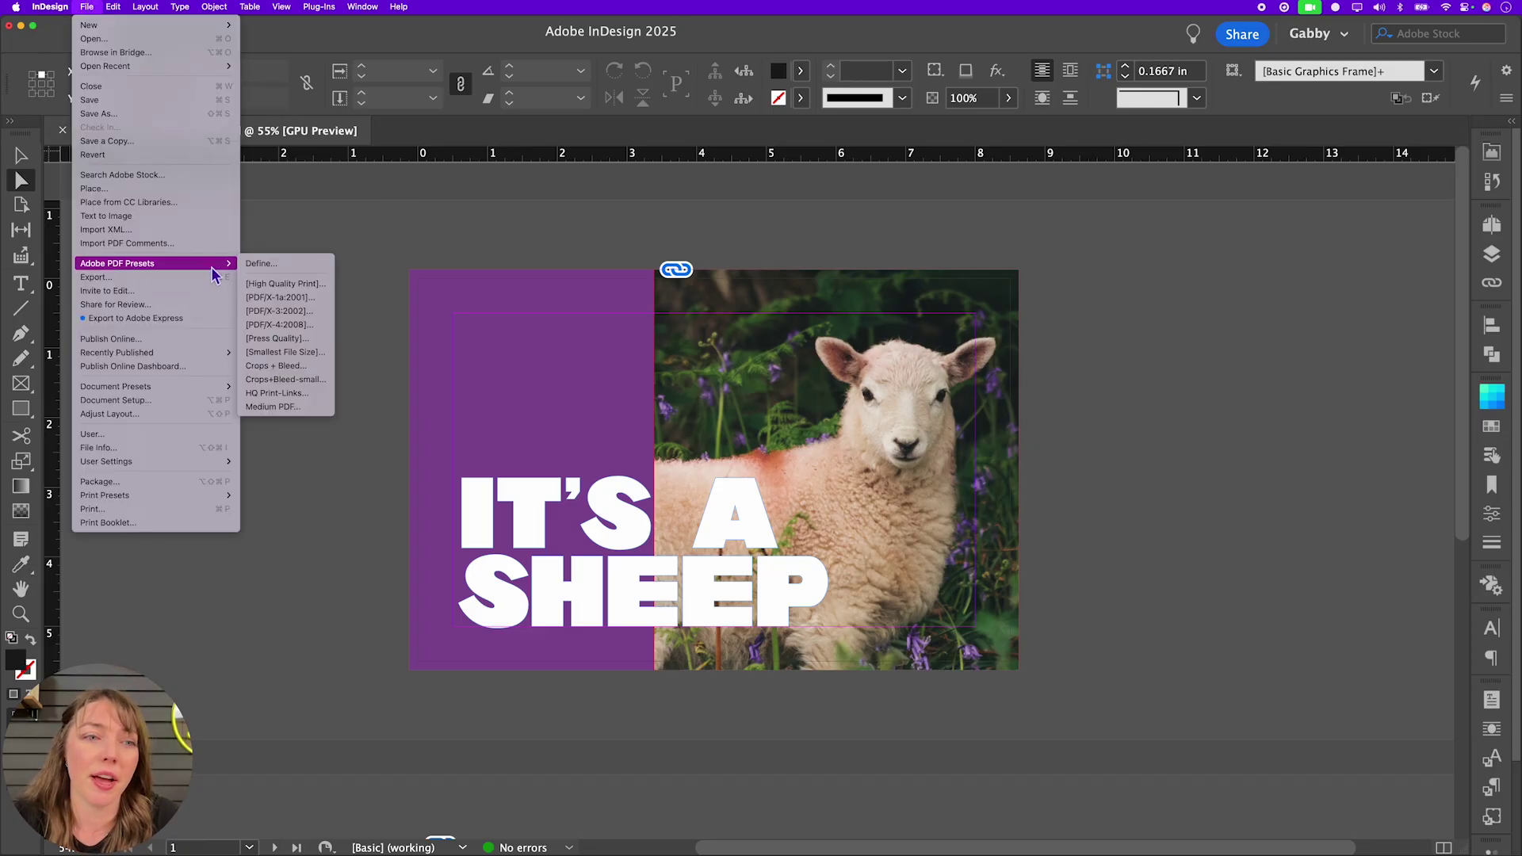
pyautogui.click(286, 284)
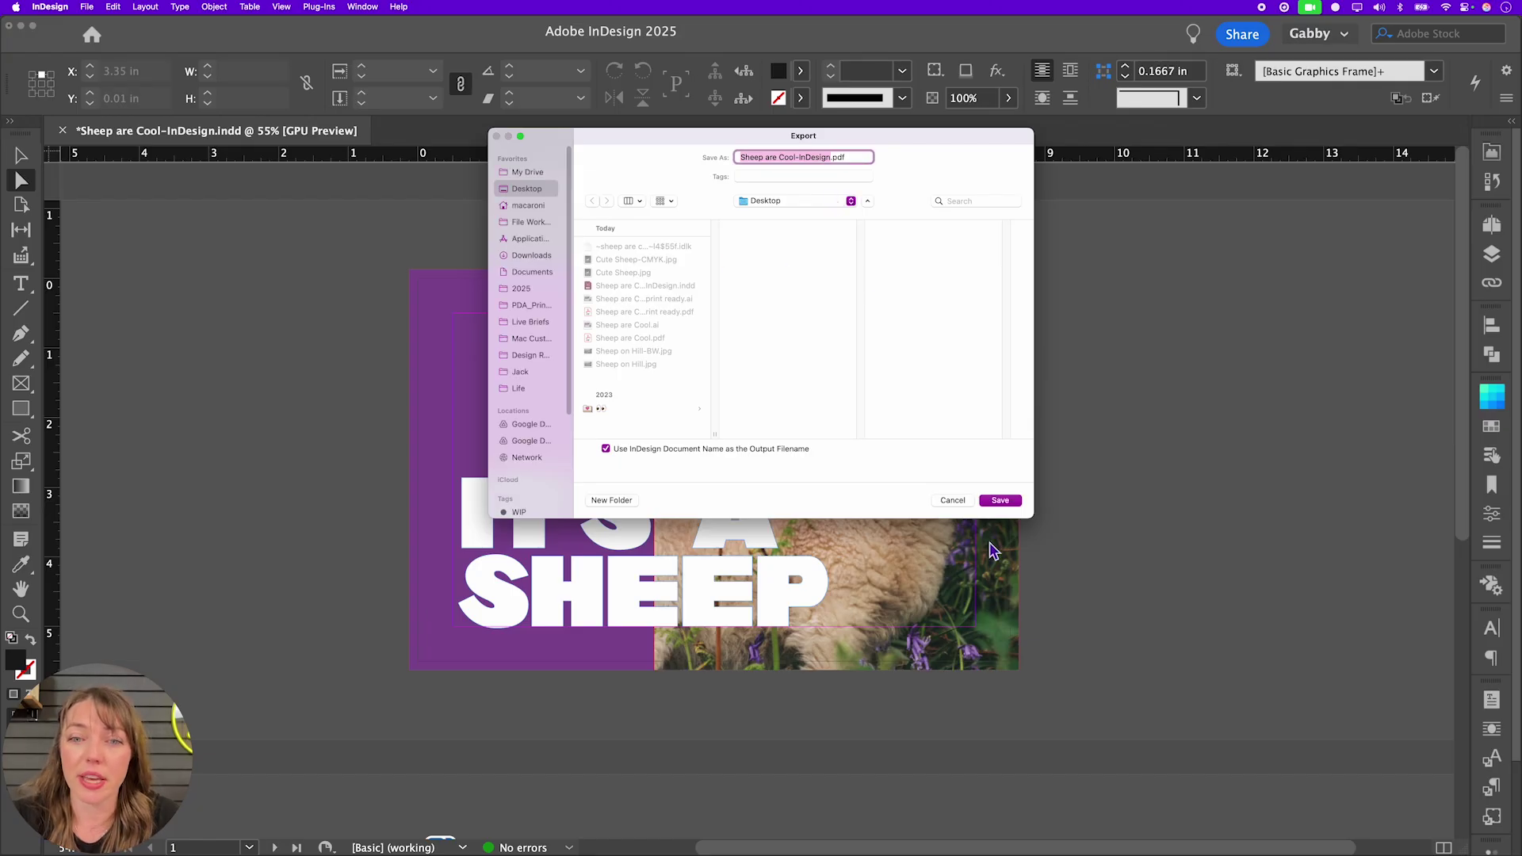
pyautogui.click(1000, 500)
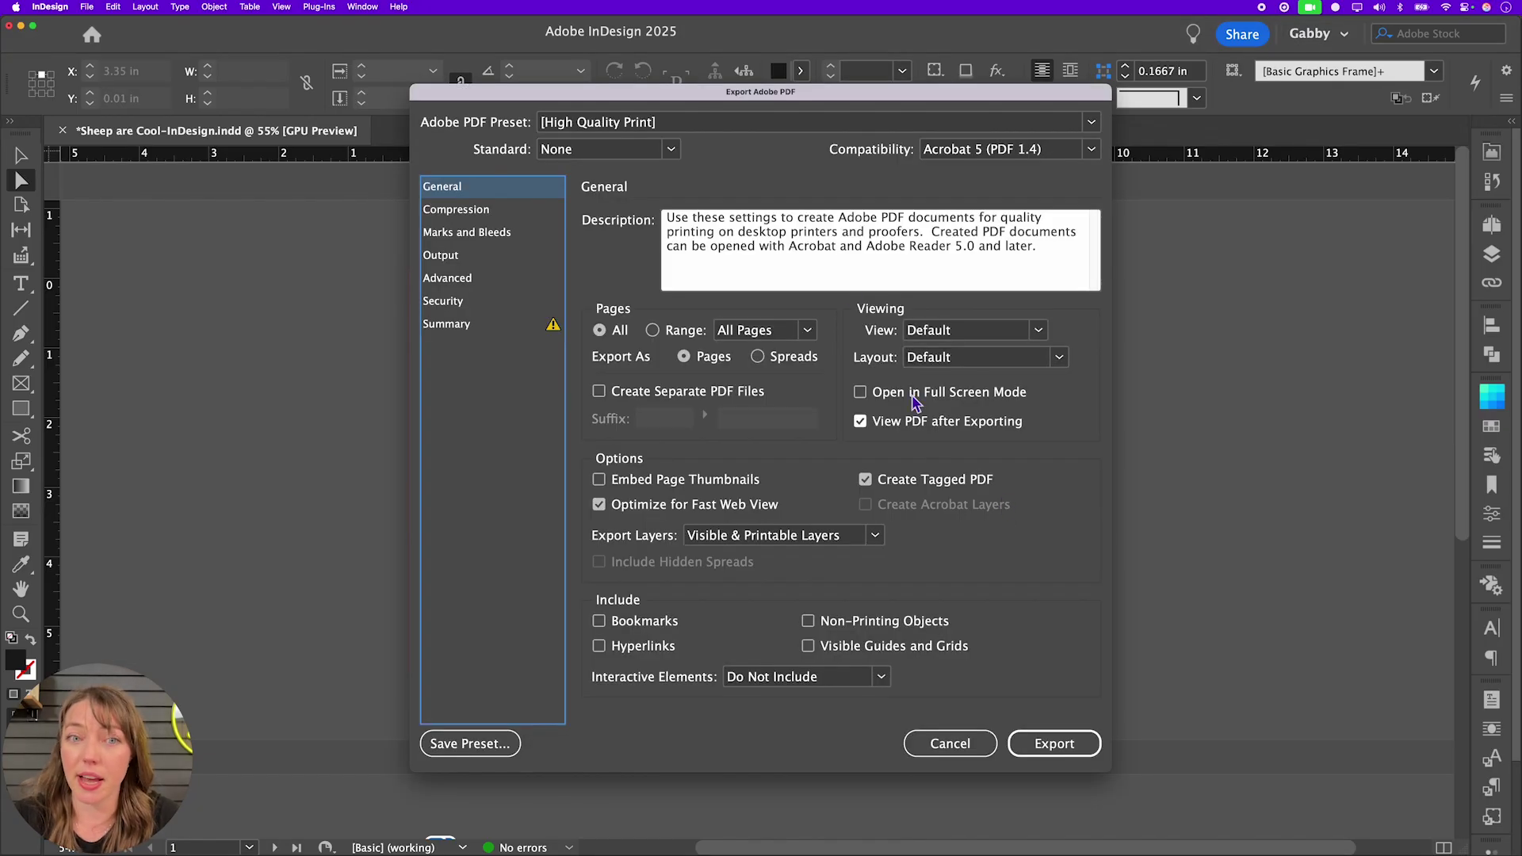
pyautogui.moveTo(769, 101); pyautogui.dragTo(731, 100)
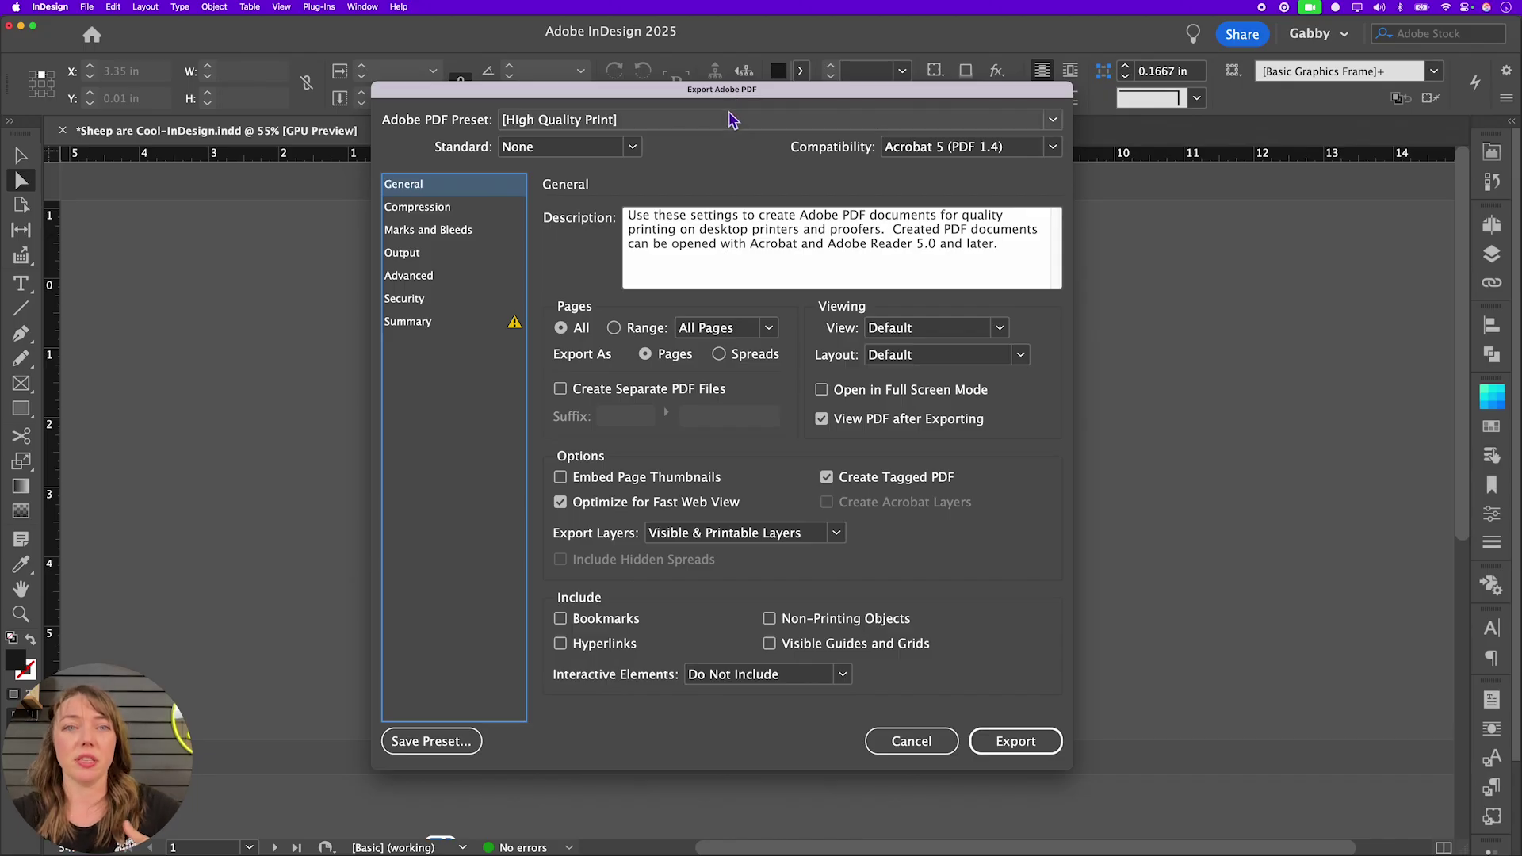
# - Keep the High Quality Print preset, enable Crop Marks and Use Document Bleed Settings, and export
pyautogui.click(736, 127)
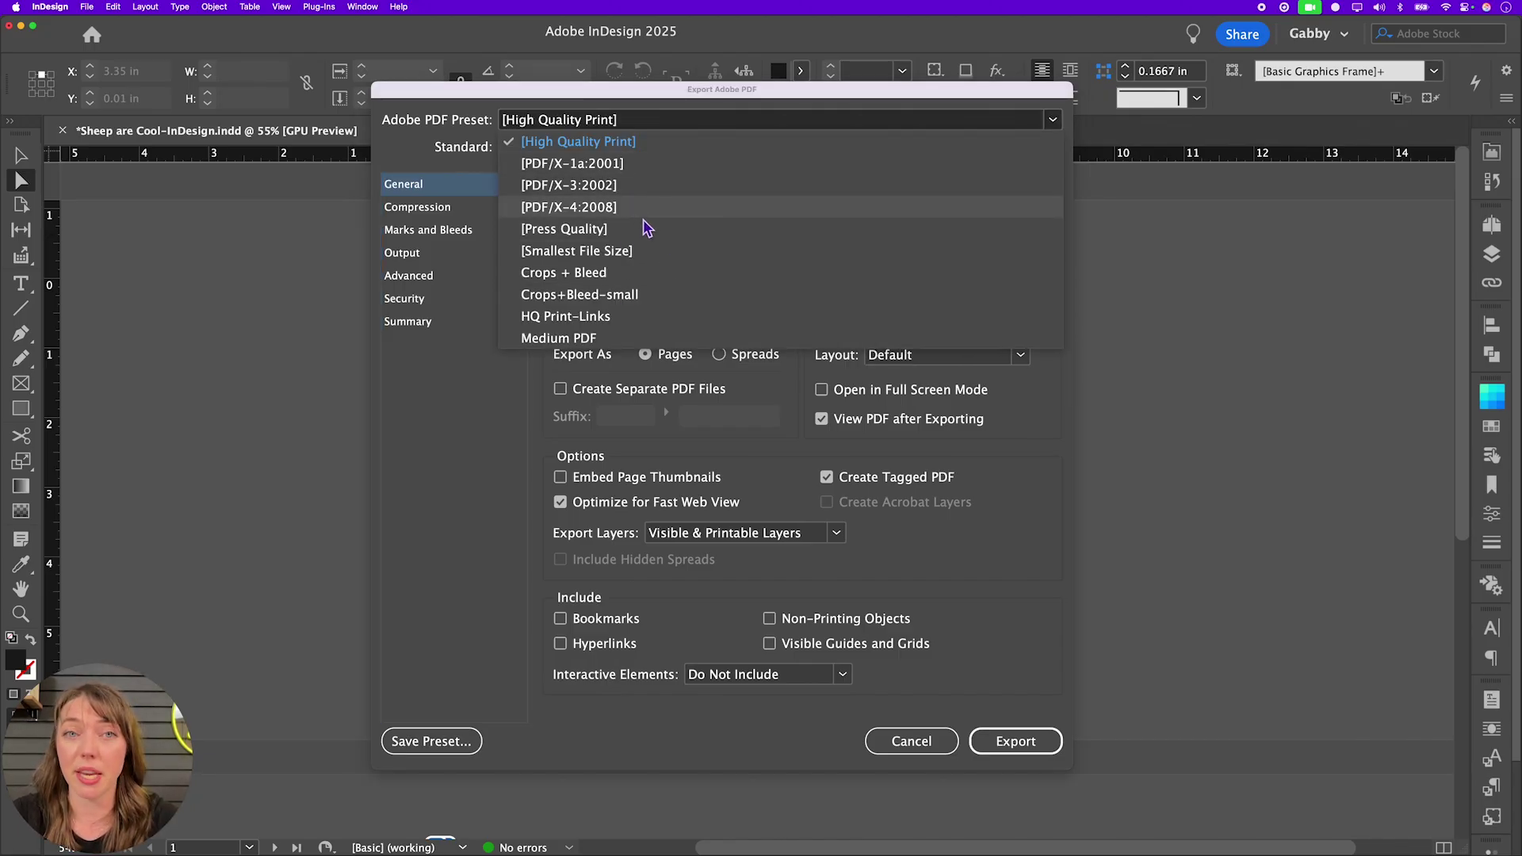
pyautogui.click(662, 142)
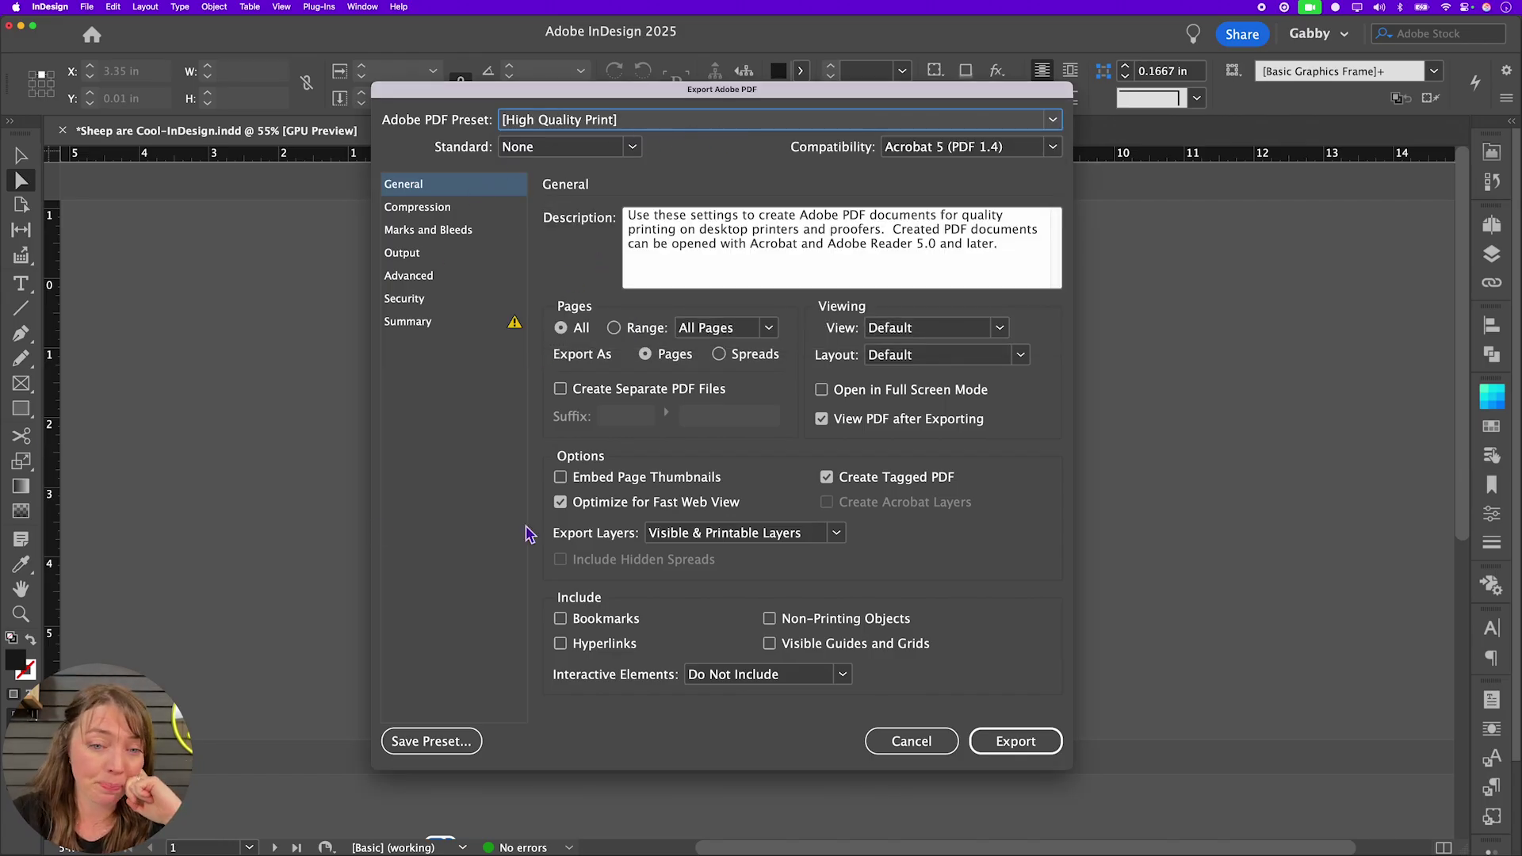
pyautogui.click(450, 233)
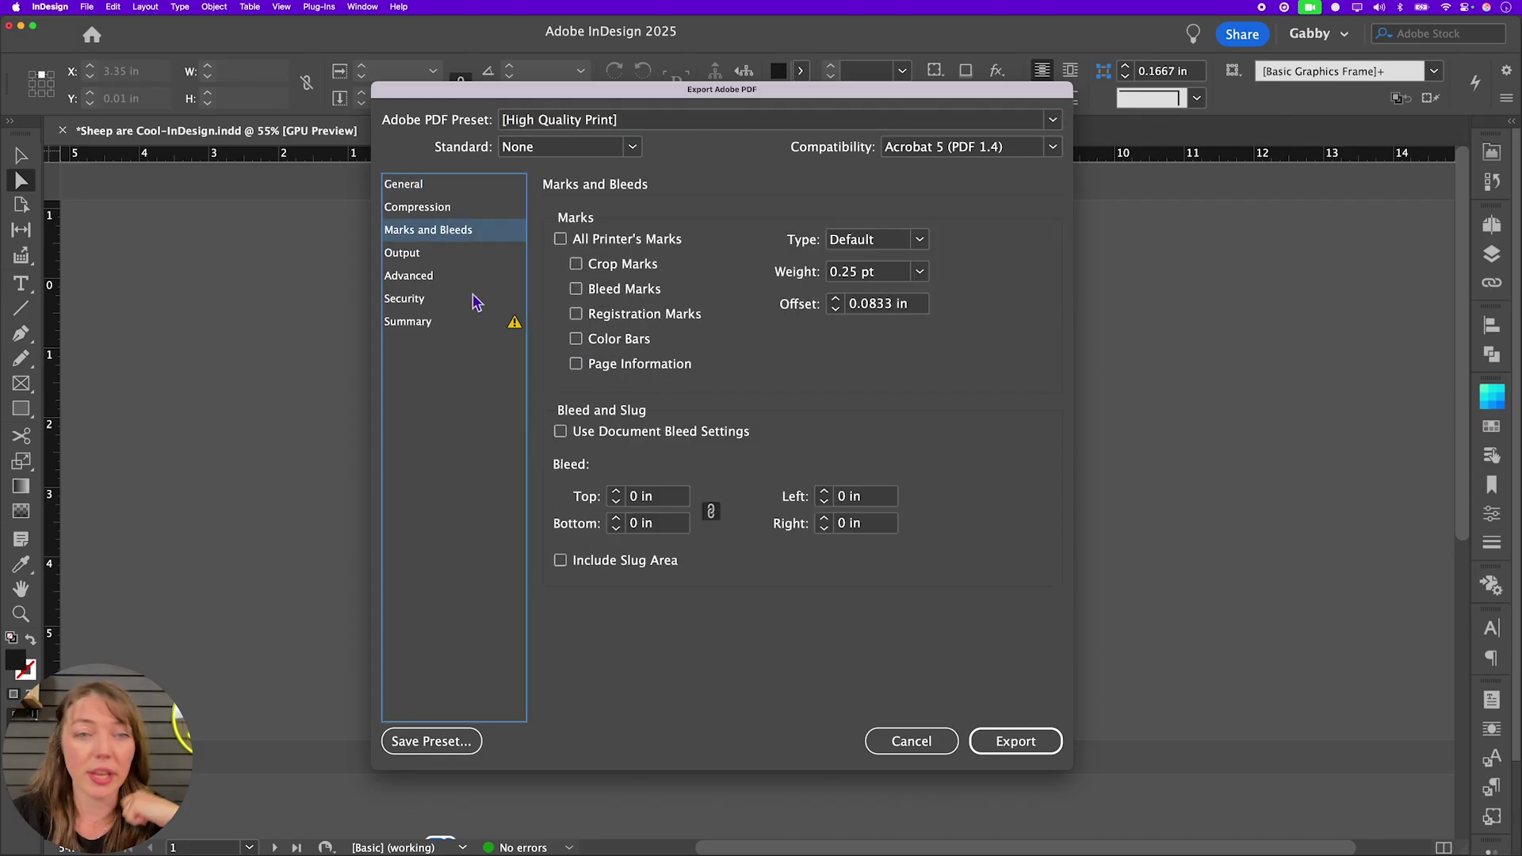
pyautogui.click(648, 272)
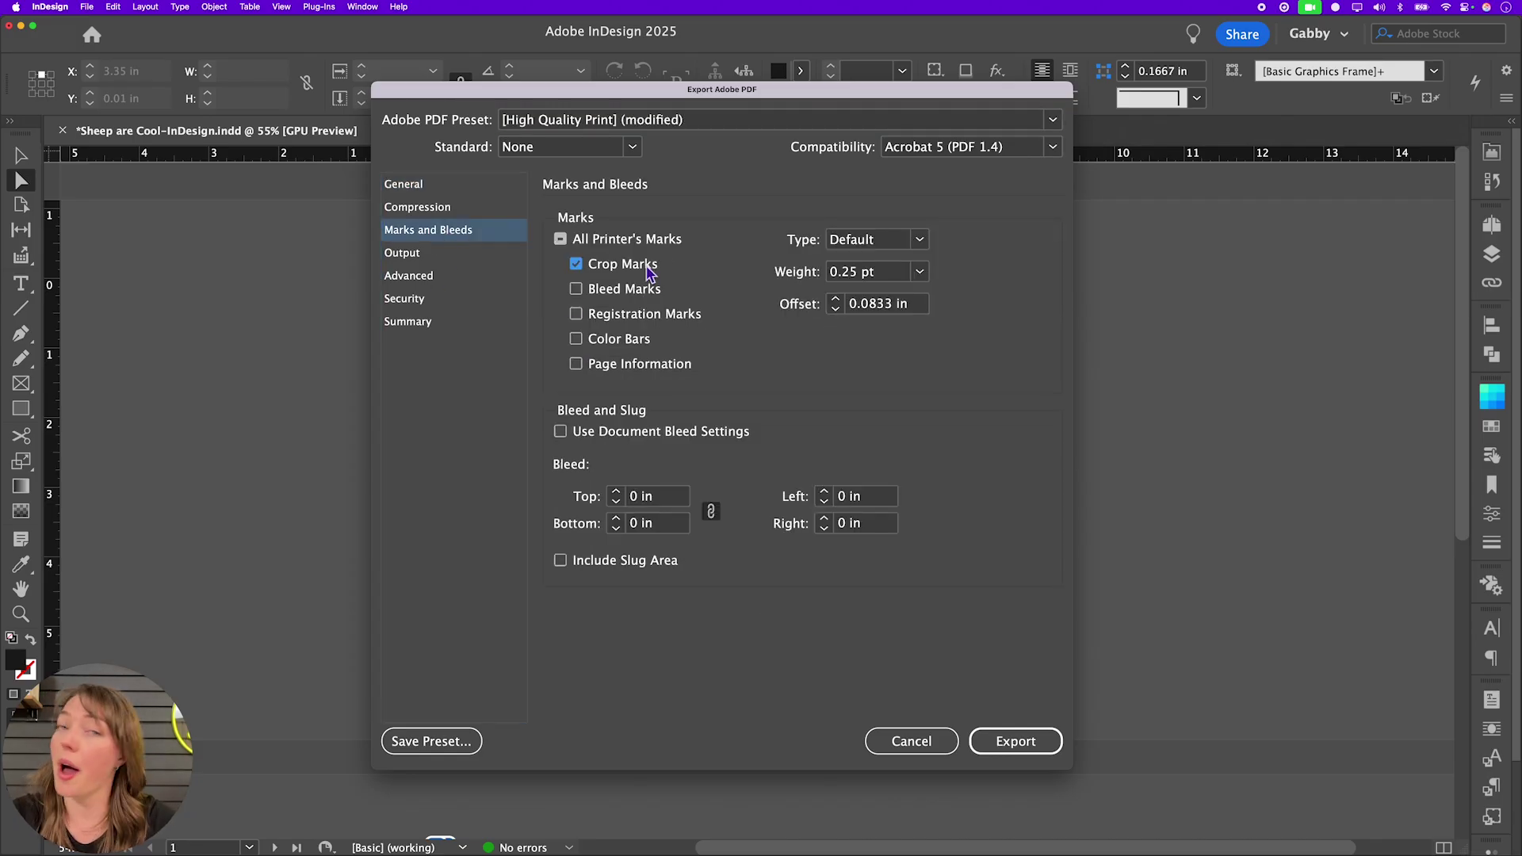
pyautogui.click(668, 435)
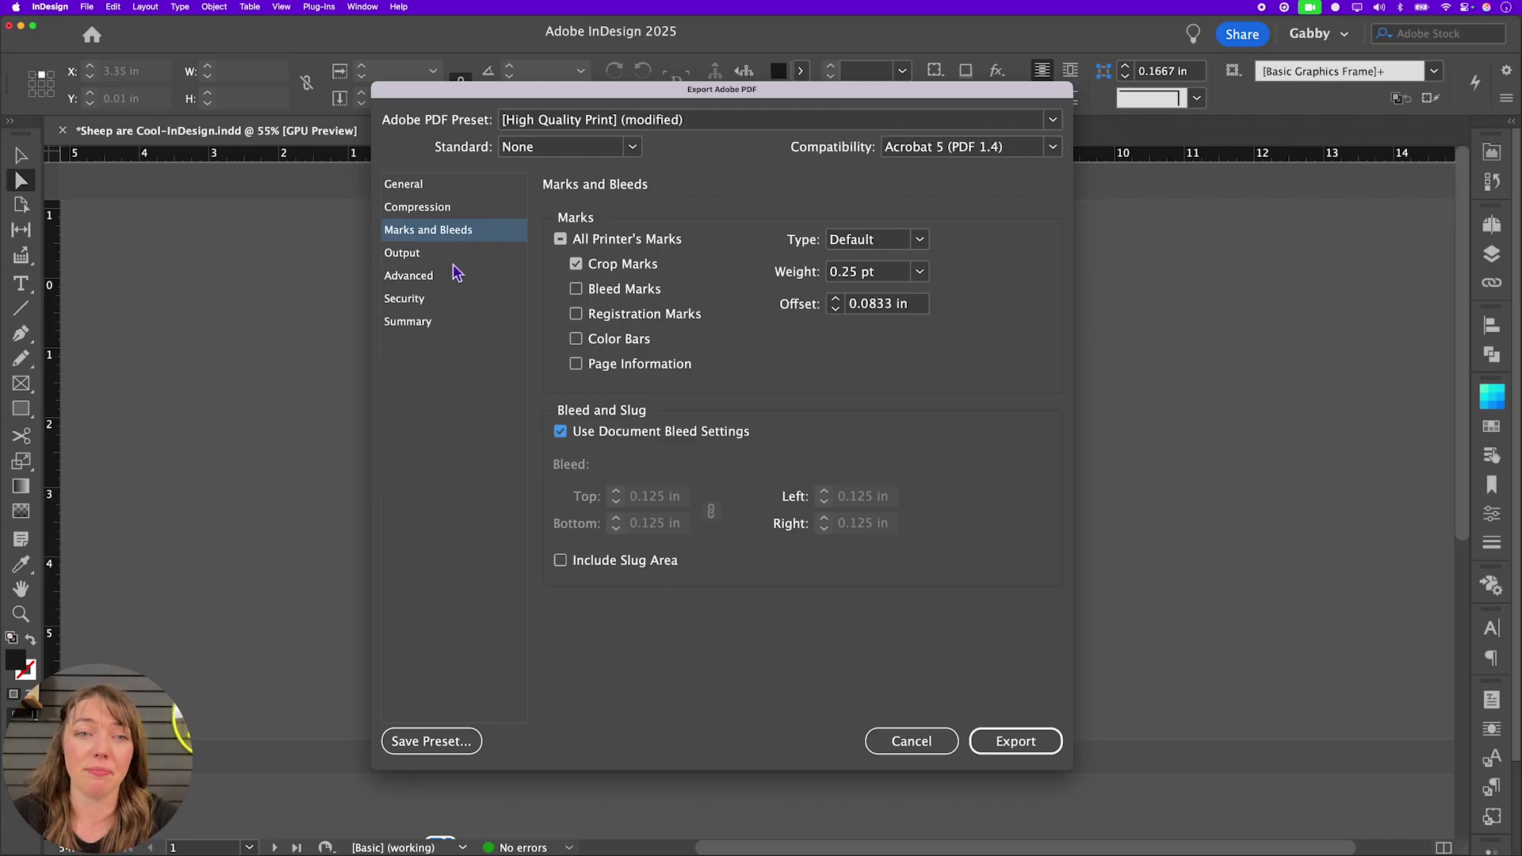
pyautogui.click(1037, 744)
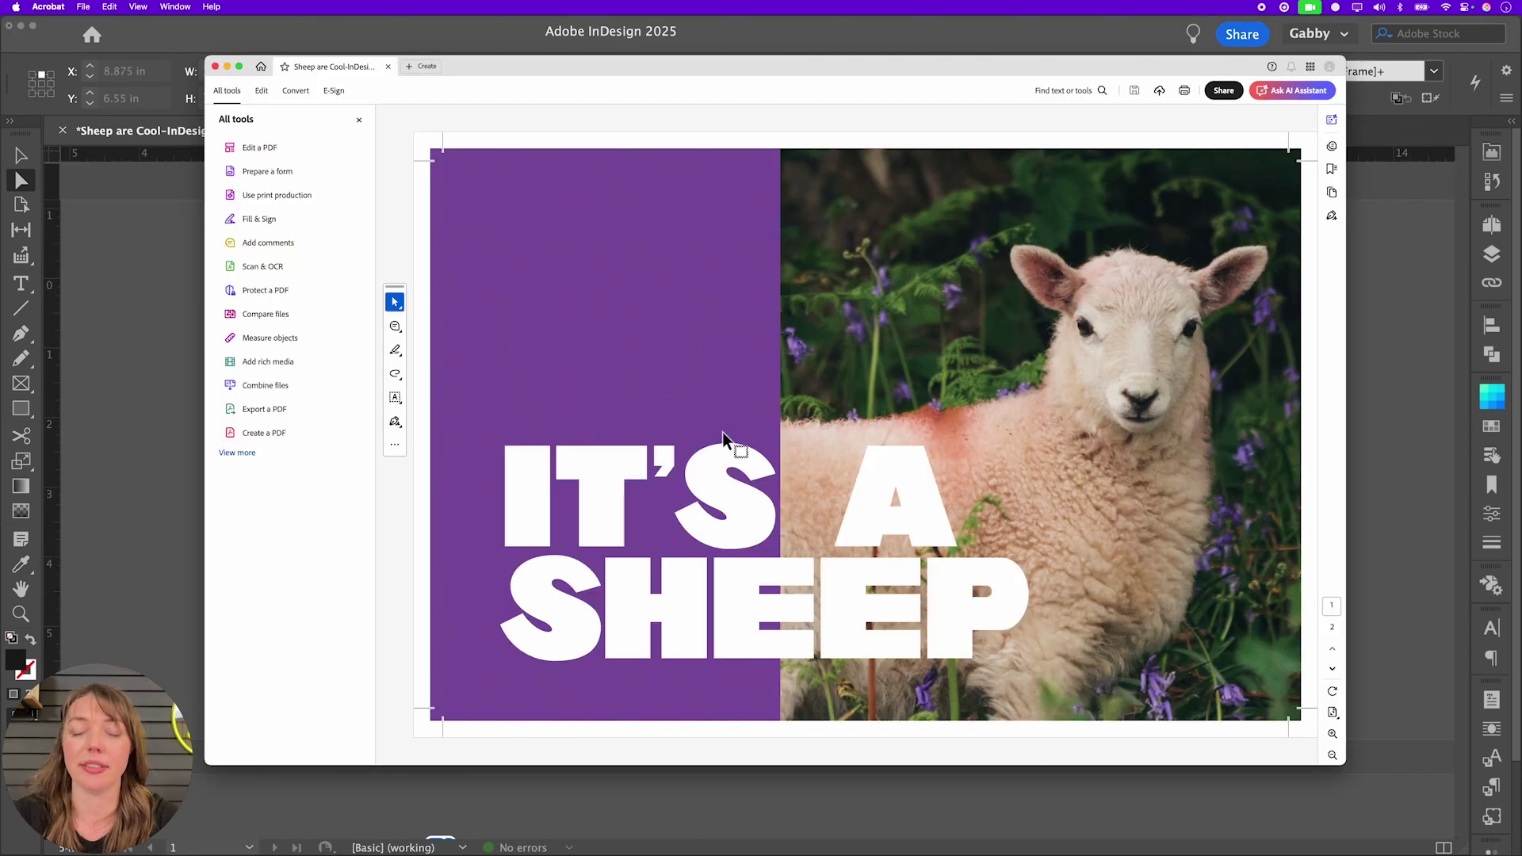
# - Scroll both PDF pages and zoom into the top-left corner to check bleed past the crop marks
pyautogui.scroll(-2, 974, 483)
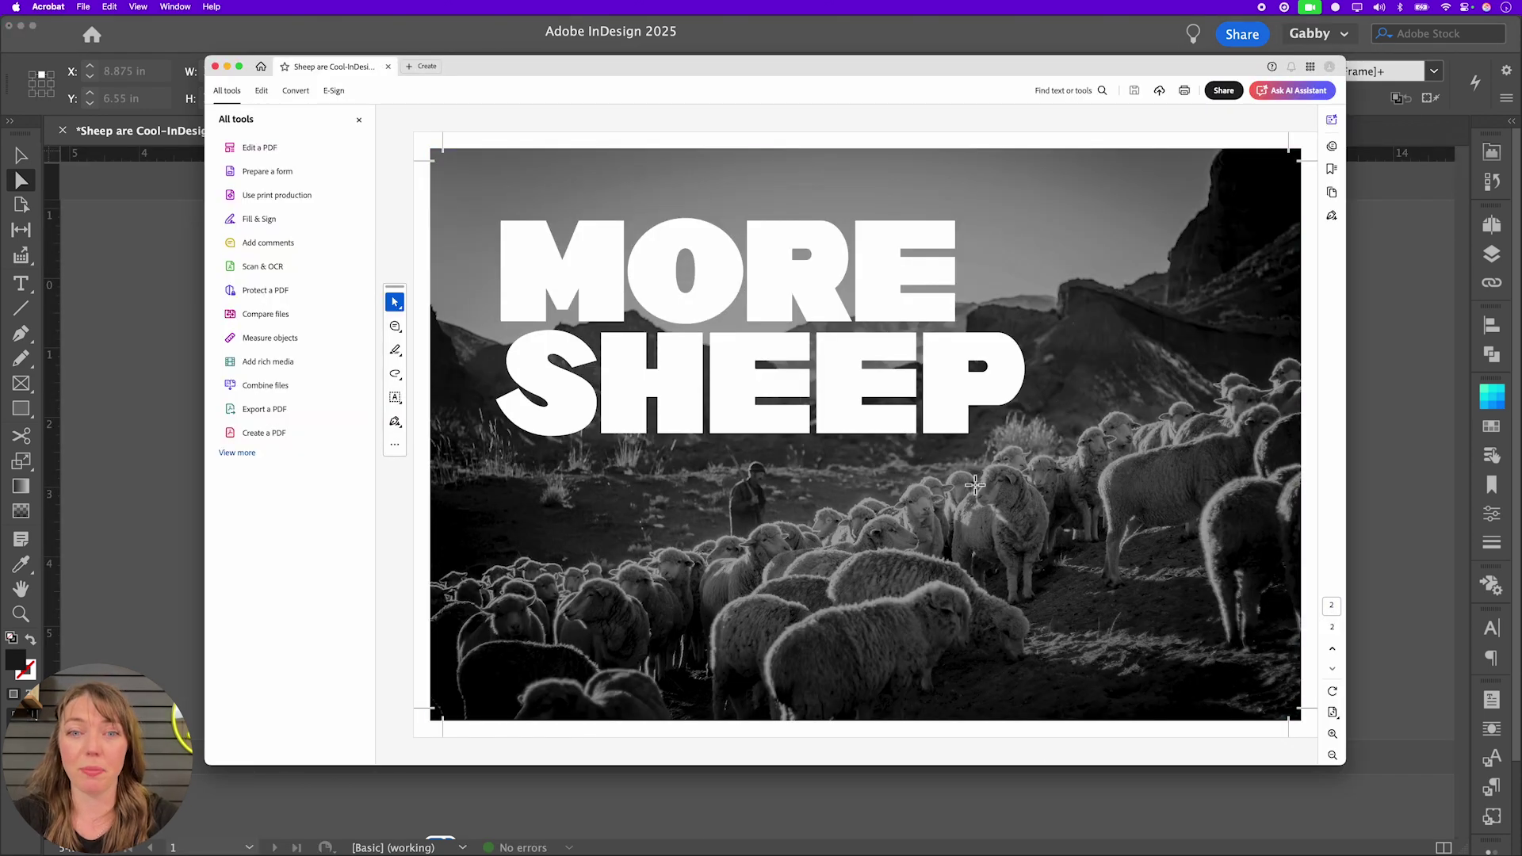
pyautogui.scroll(2, 872, 436)
pyautogui.scroll(-2, 713, 333)
pyautogui.scroll(2, 622, 265)
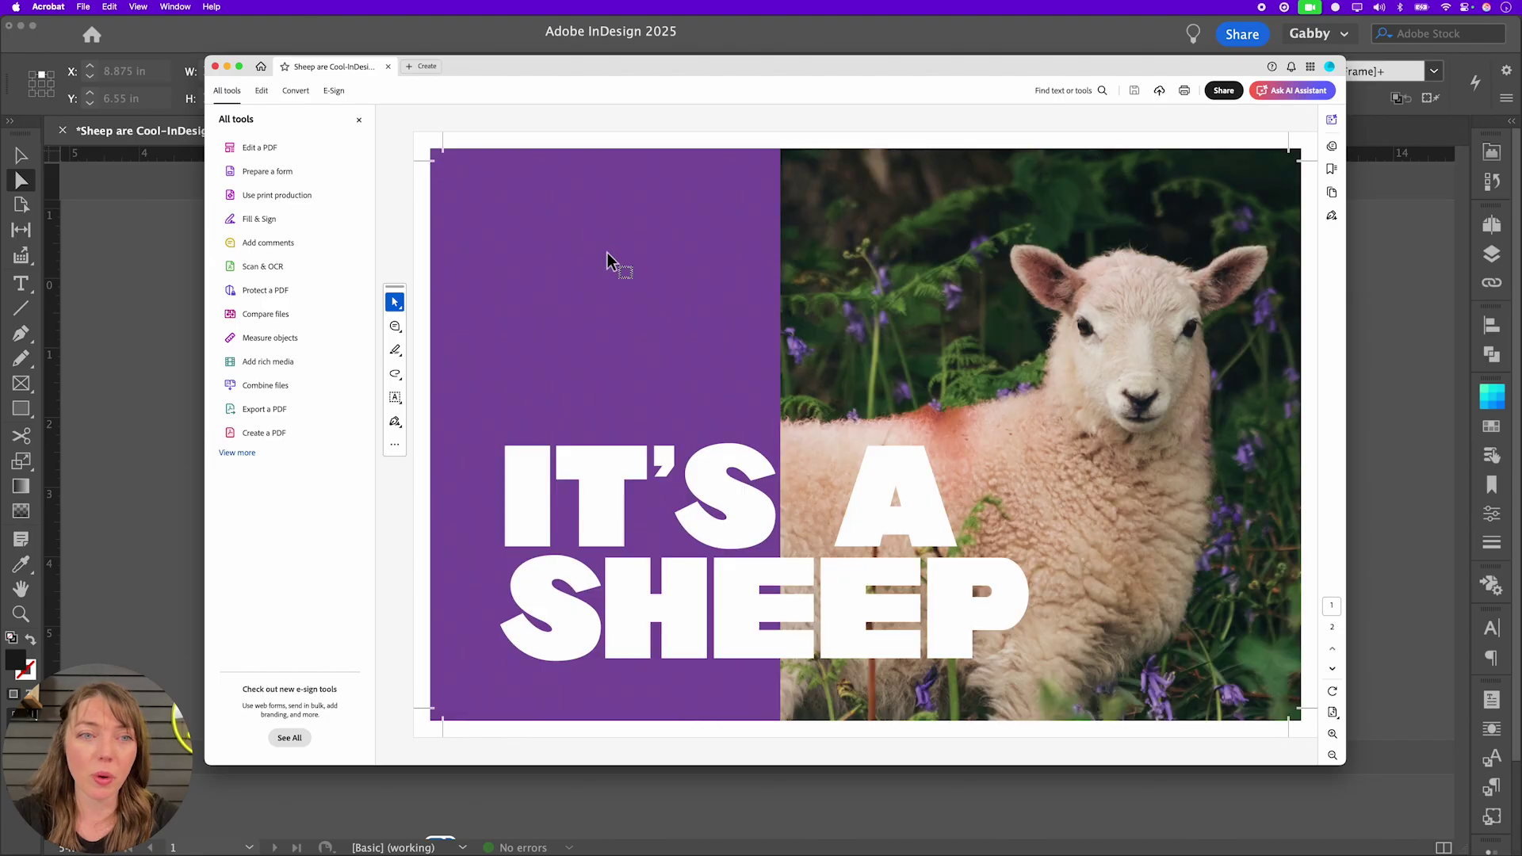
pyautogui.click(436, 153)
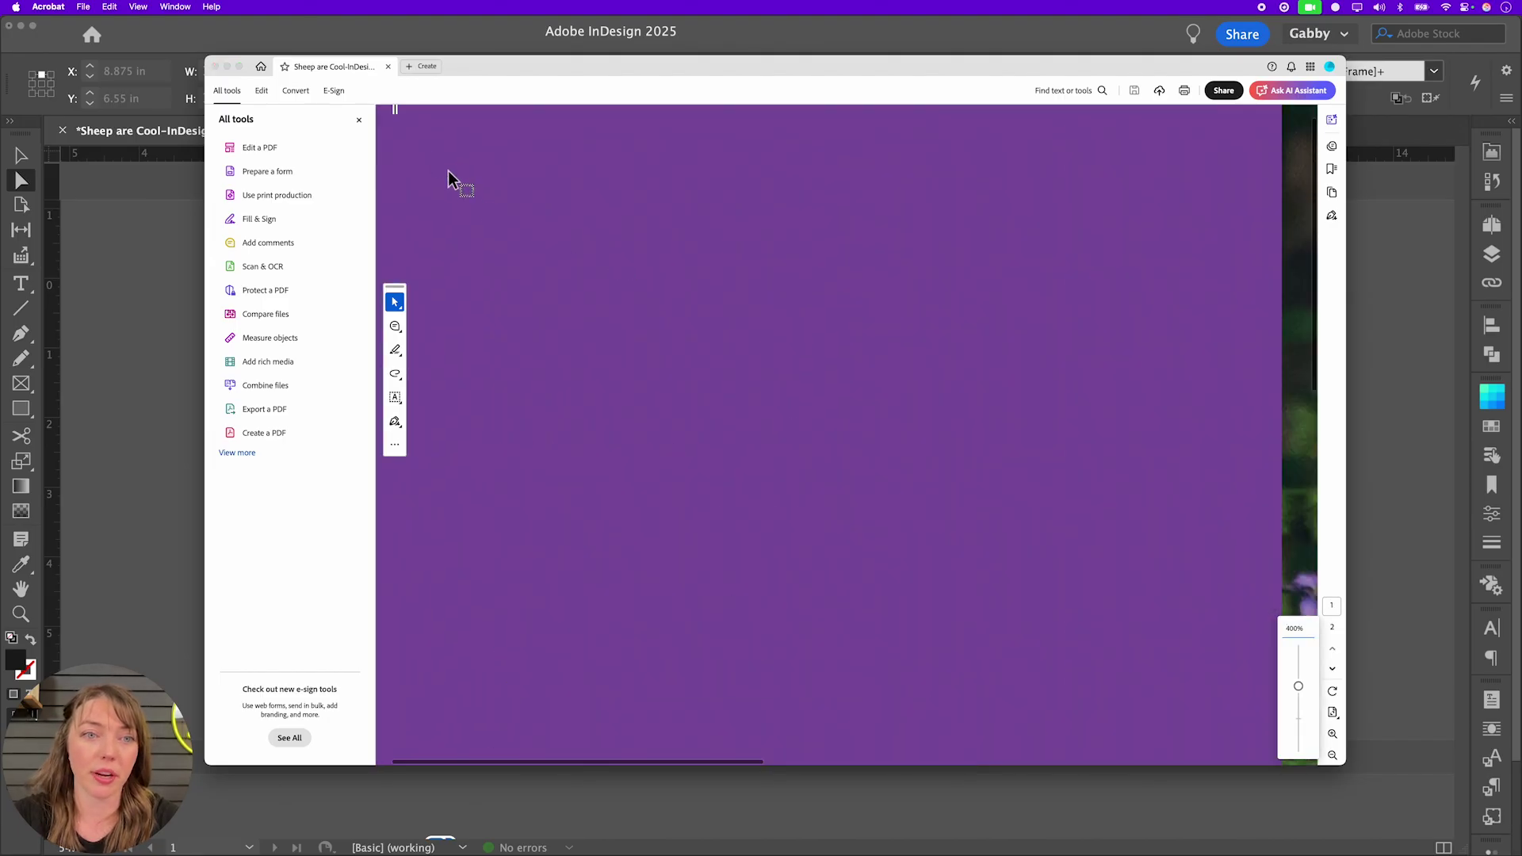
pyautogui.moveTo(683, 749)
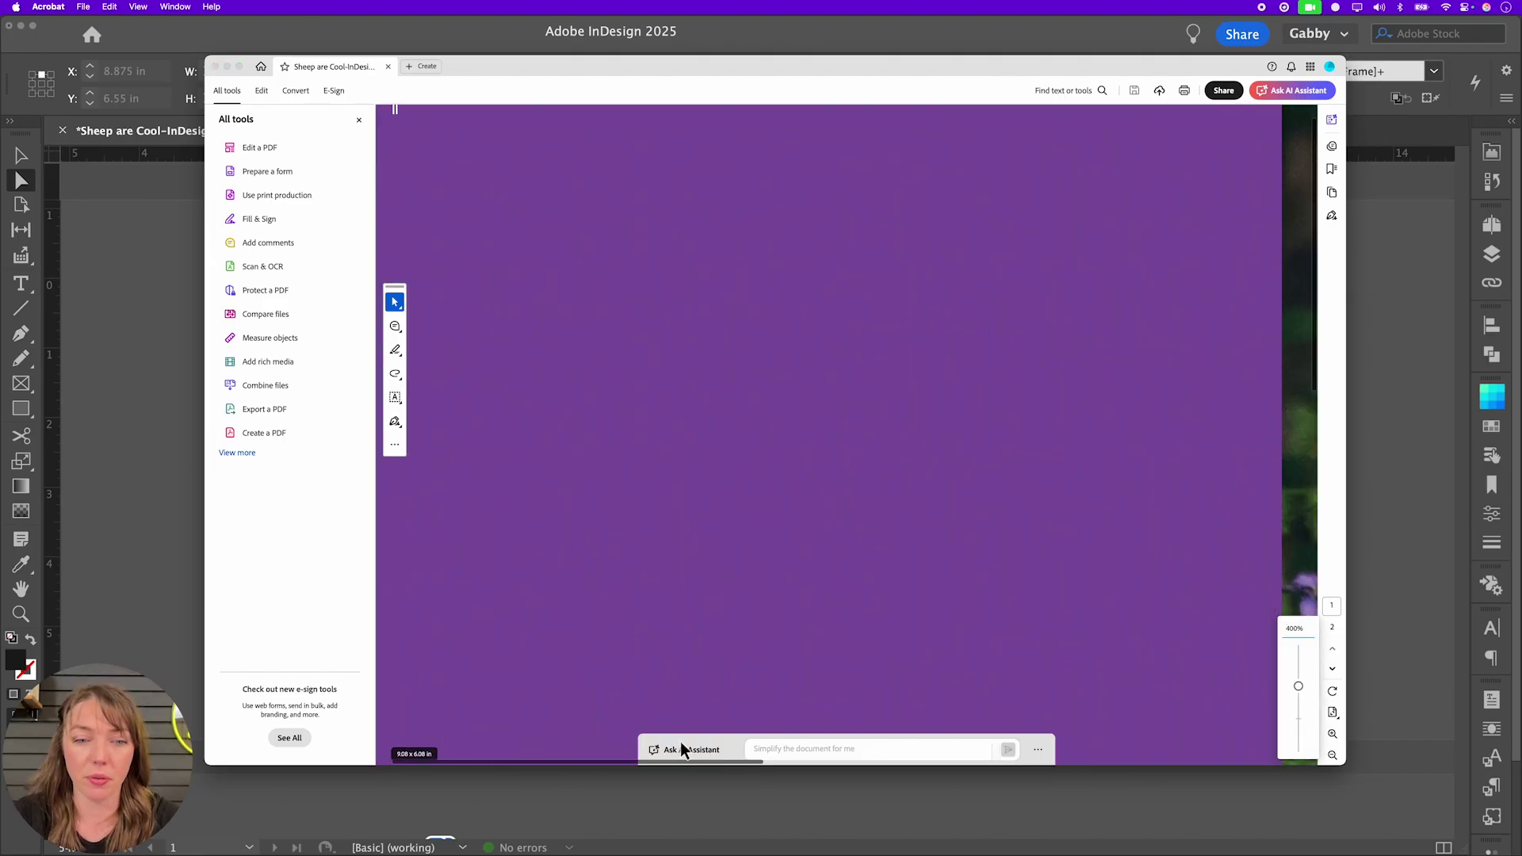
pyautogui.hscroll(-2, 575, 672)
pyautogui.scroll(2, 483, 436)
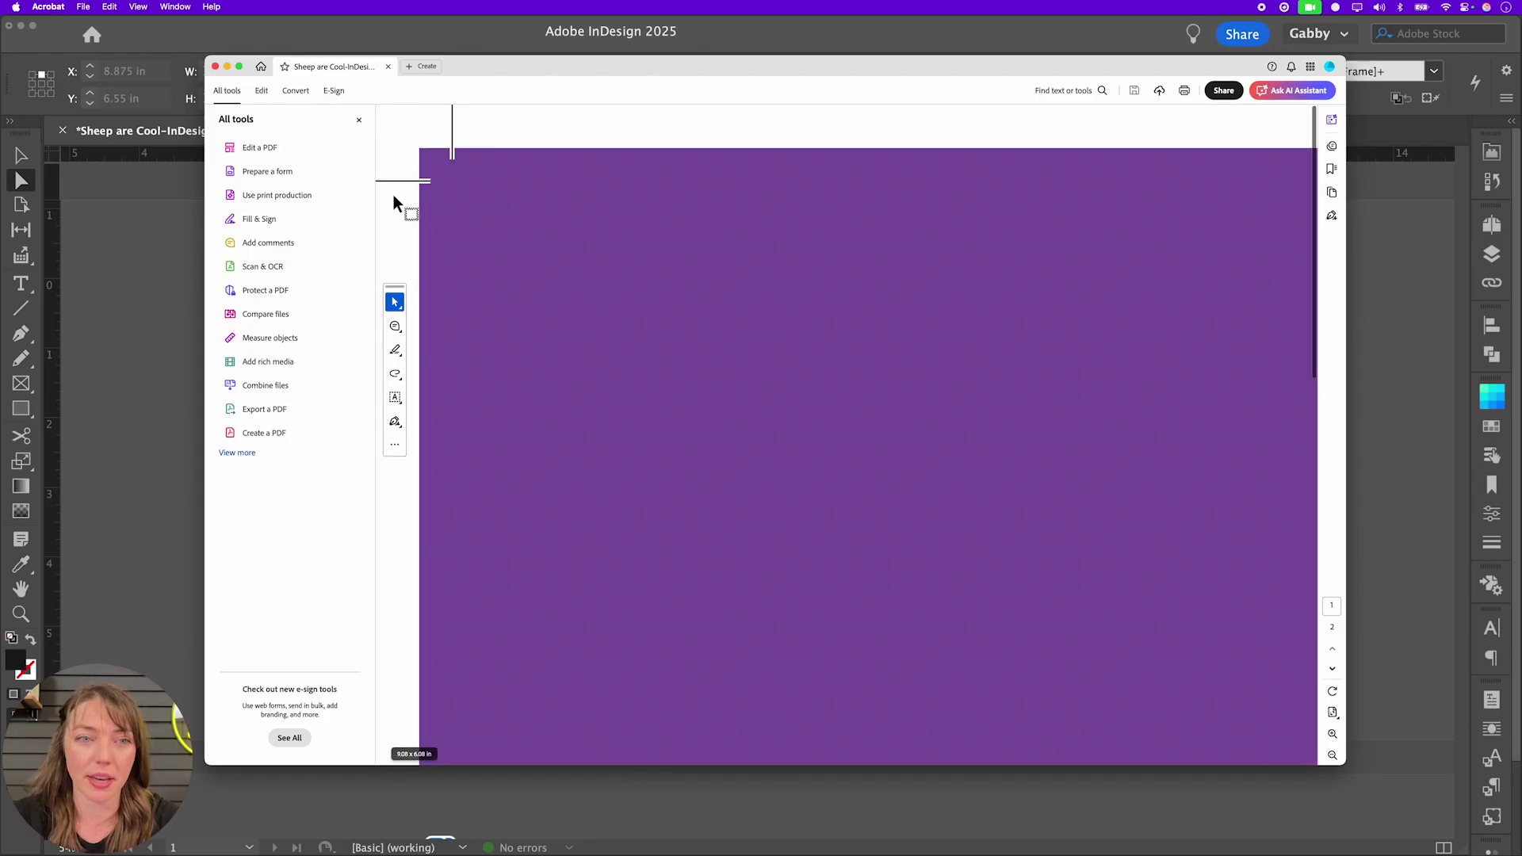
pyautogui.moveTo(418, 149); pyautogui.dragTo(452, 586)
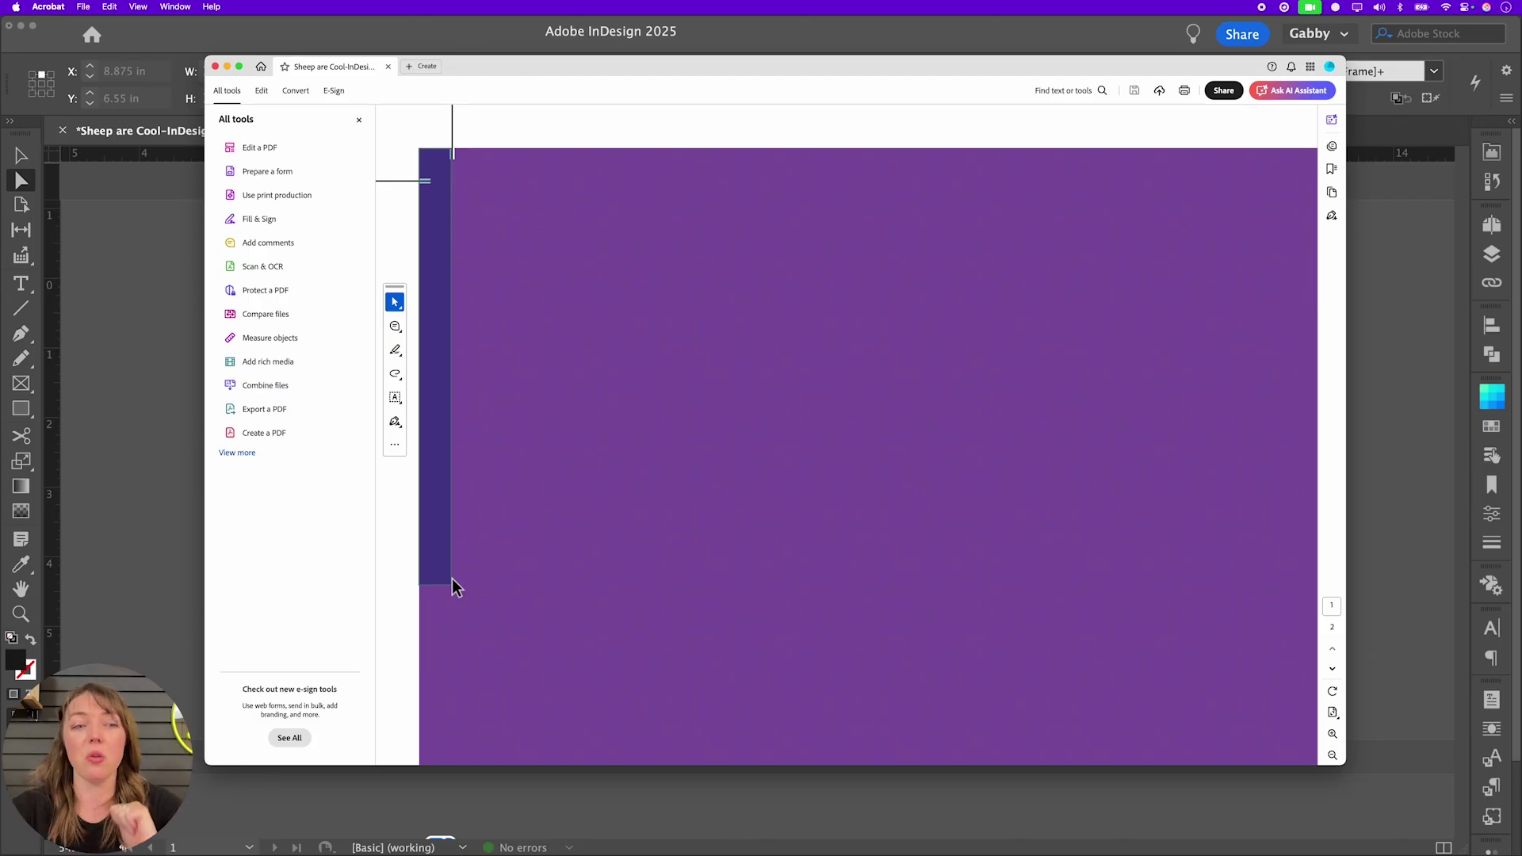
pyautogui.click(542, 542)
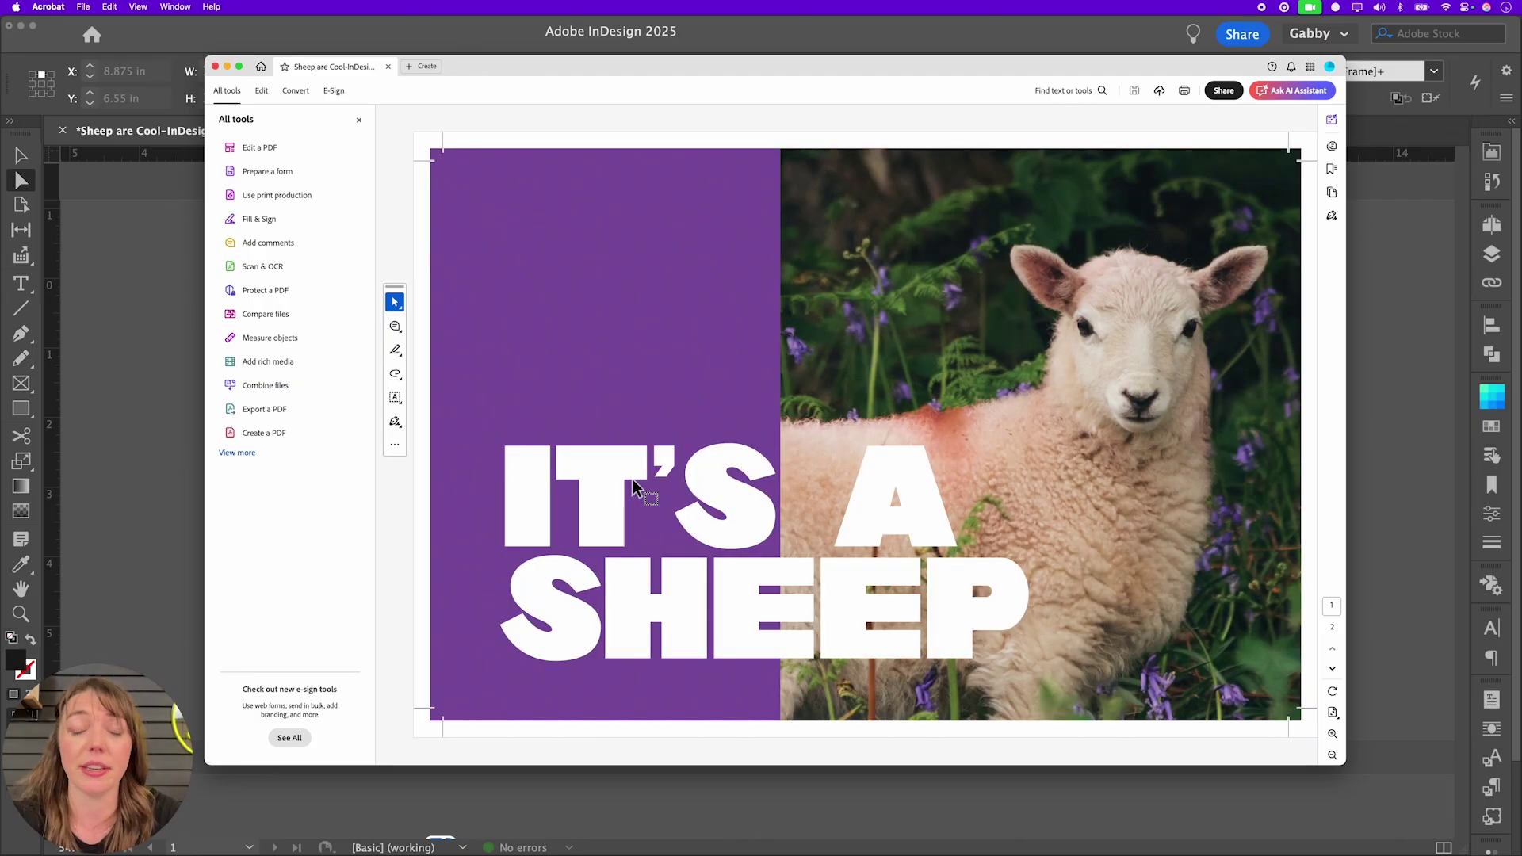